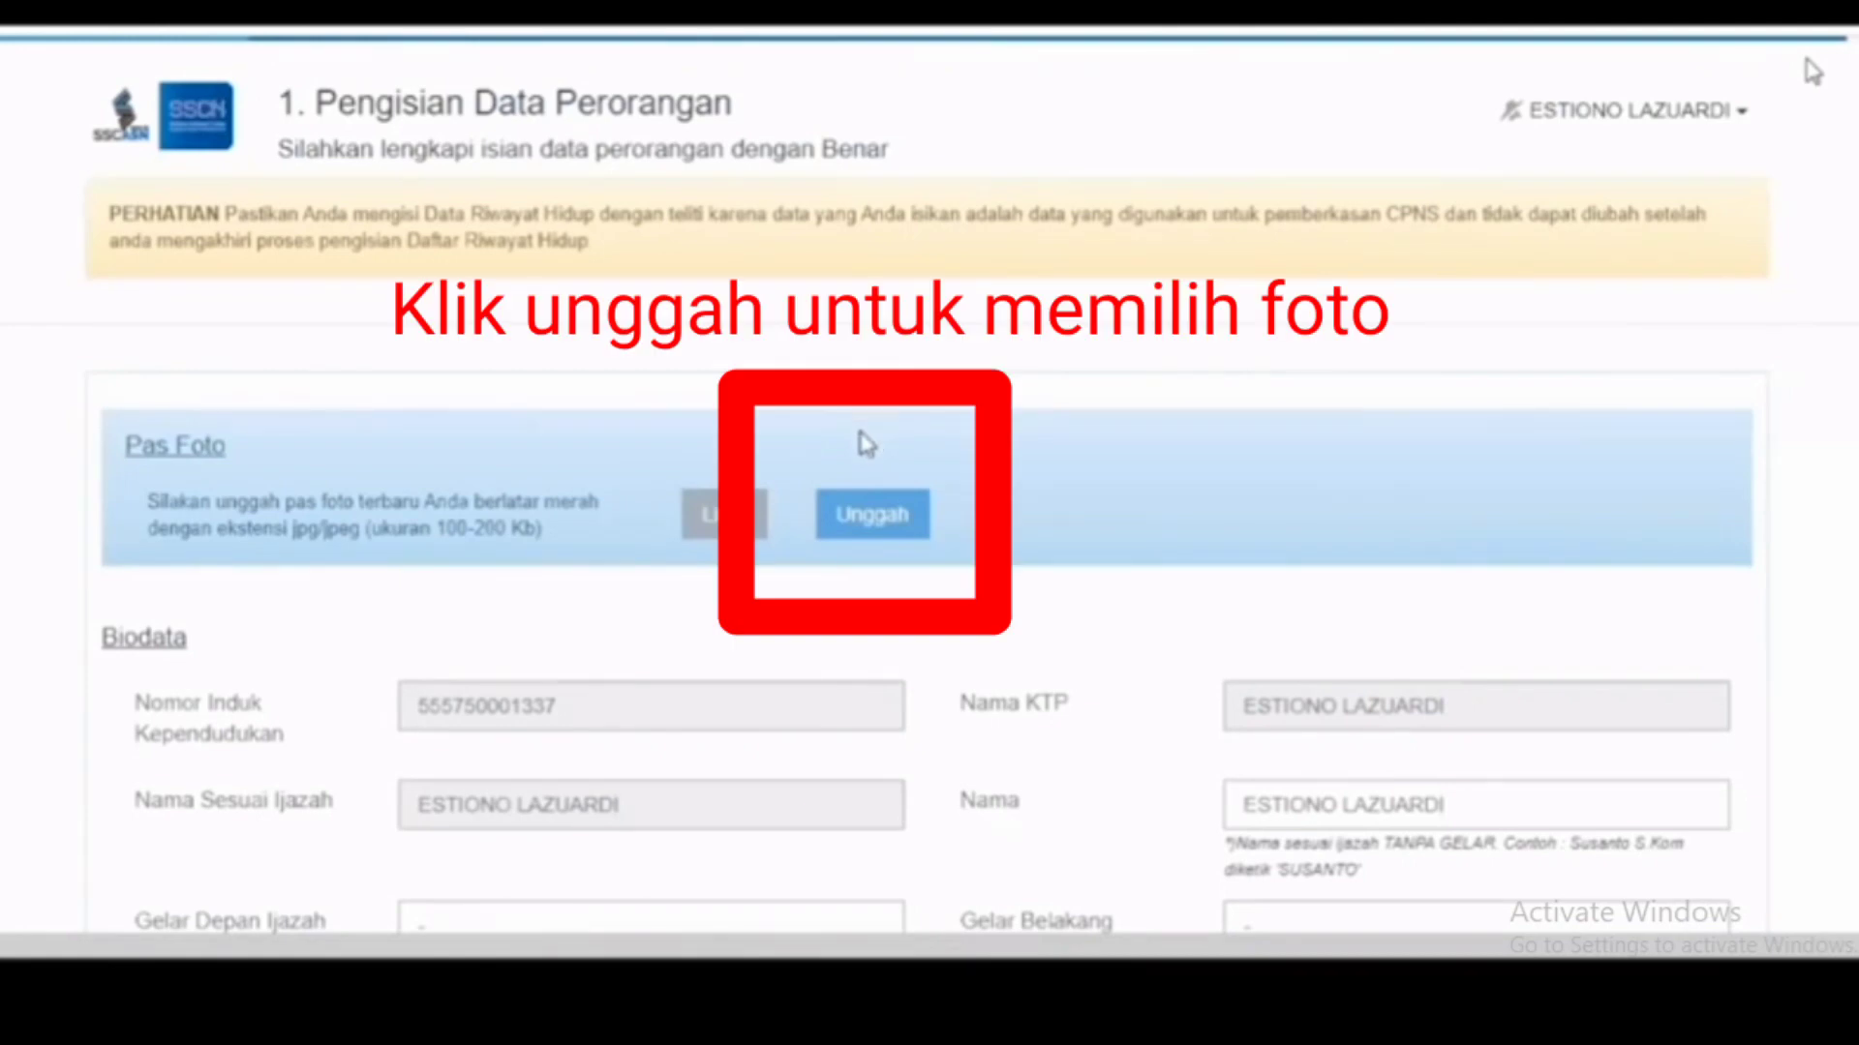
# Step: Start the pass photo upload from the Pas Foto panel's Unggah button
pyautogui.click(859, 518)
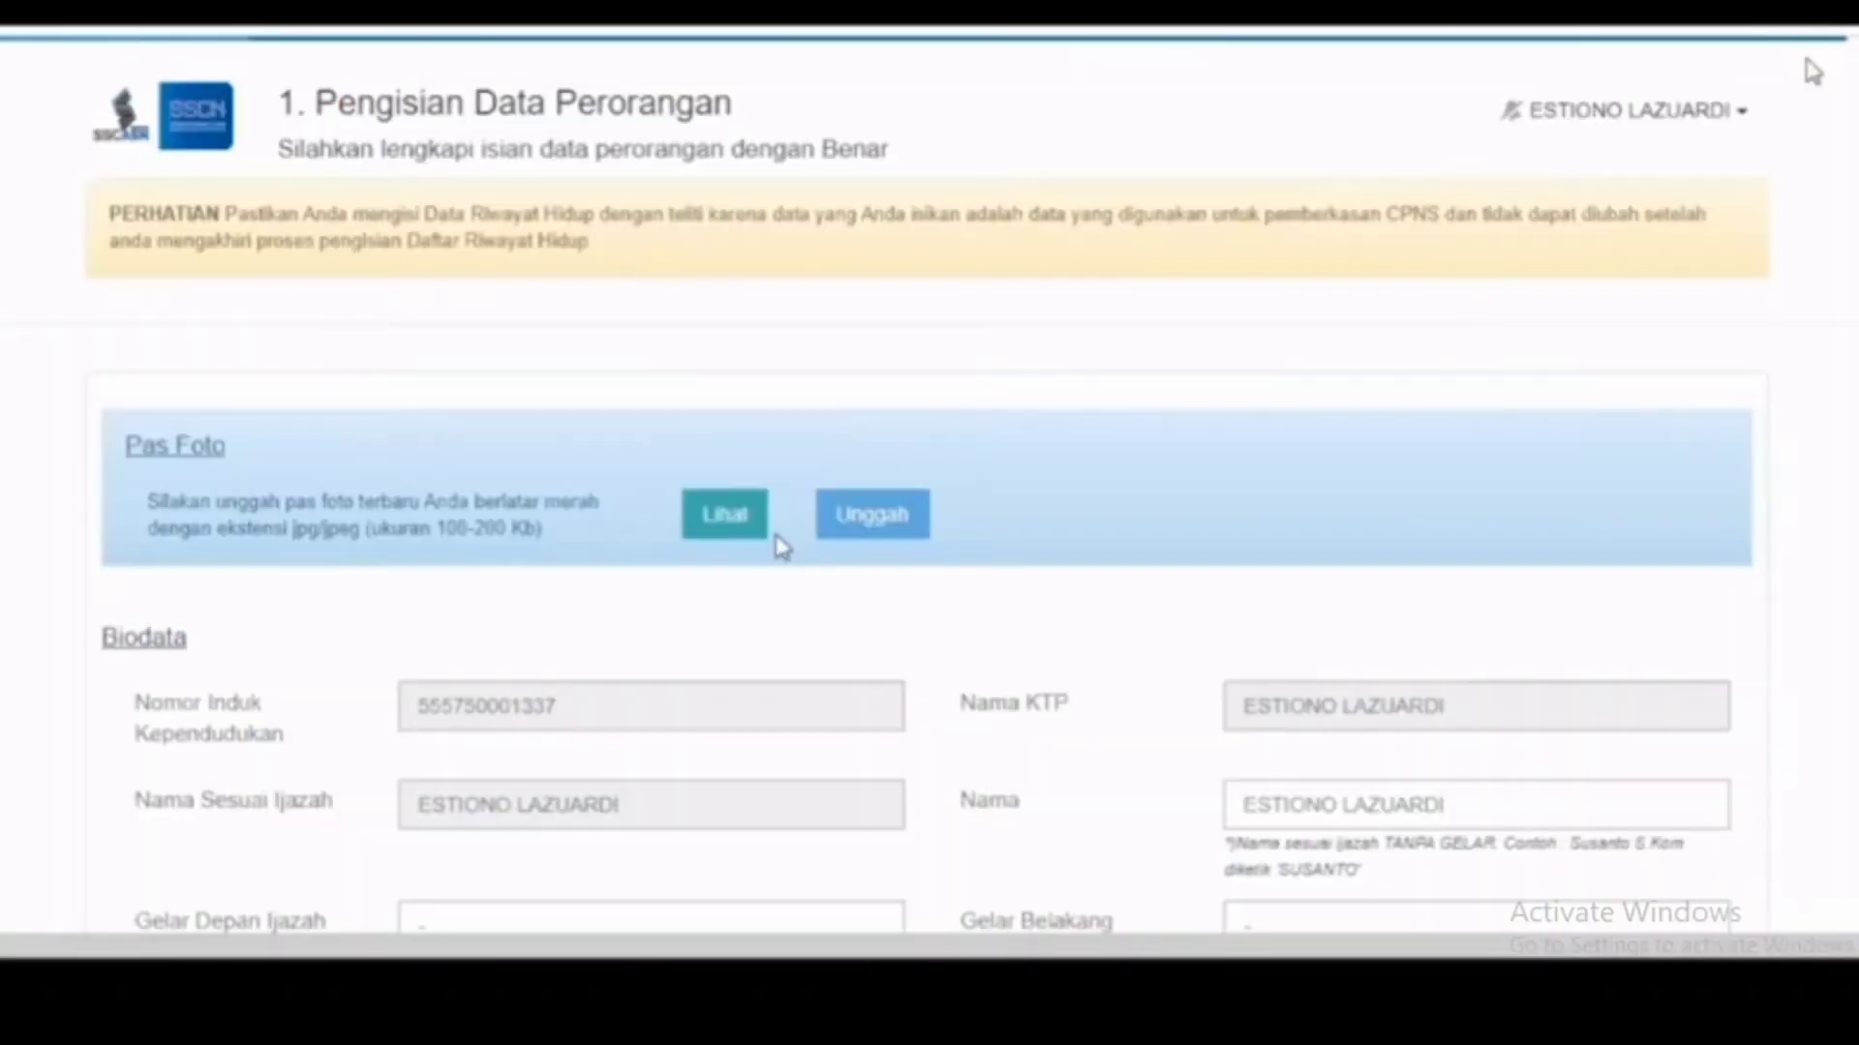
# Step: Scroll down to the Biodata section to check the pre-filled Nama field
pyautogui.scroll(-4, 959, 437)
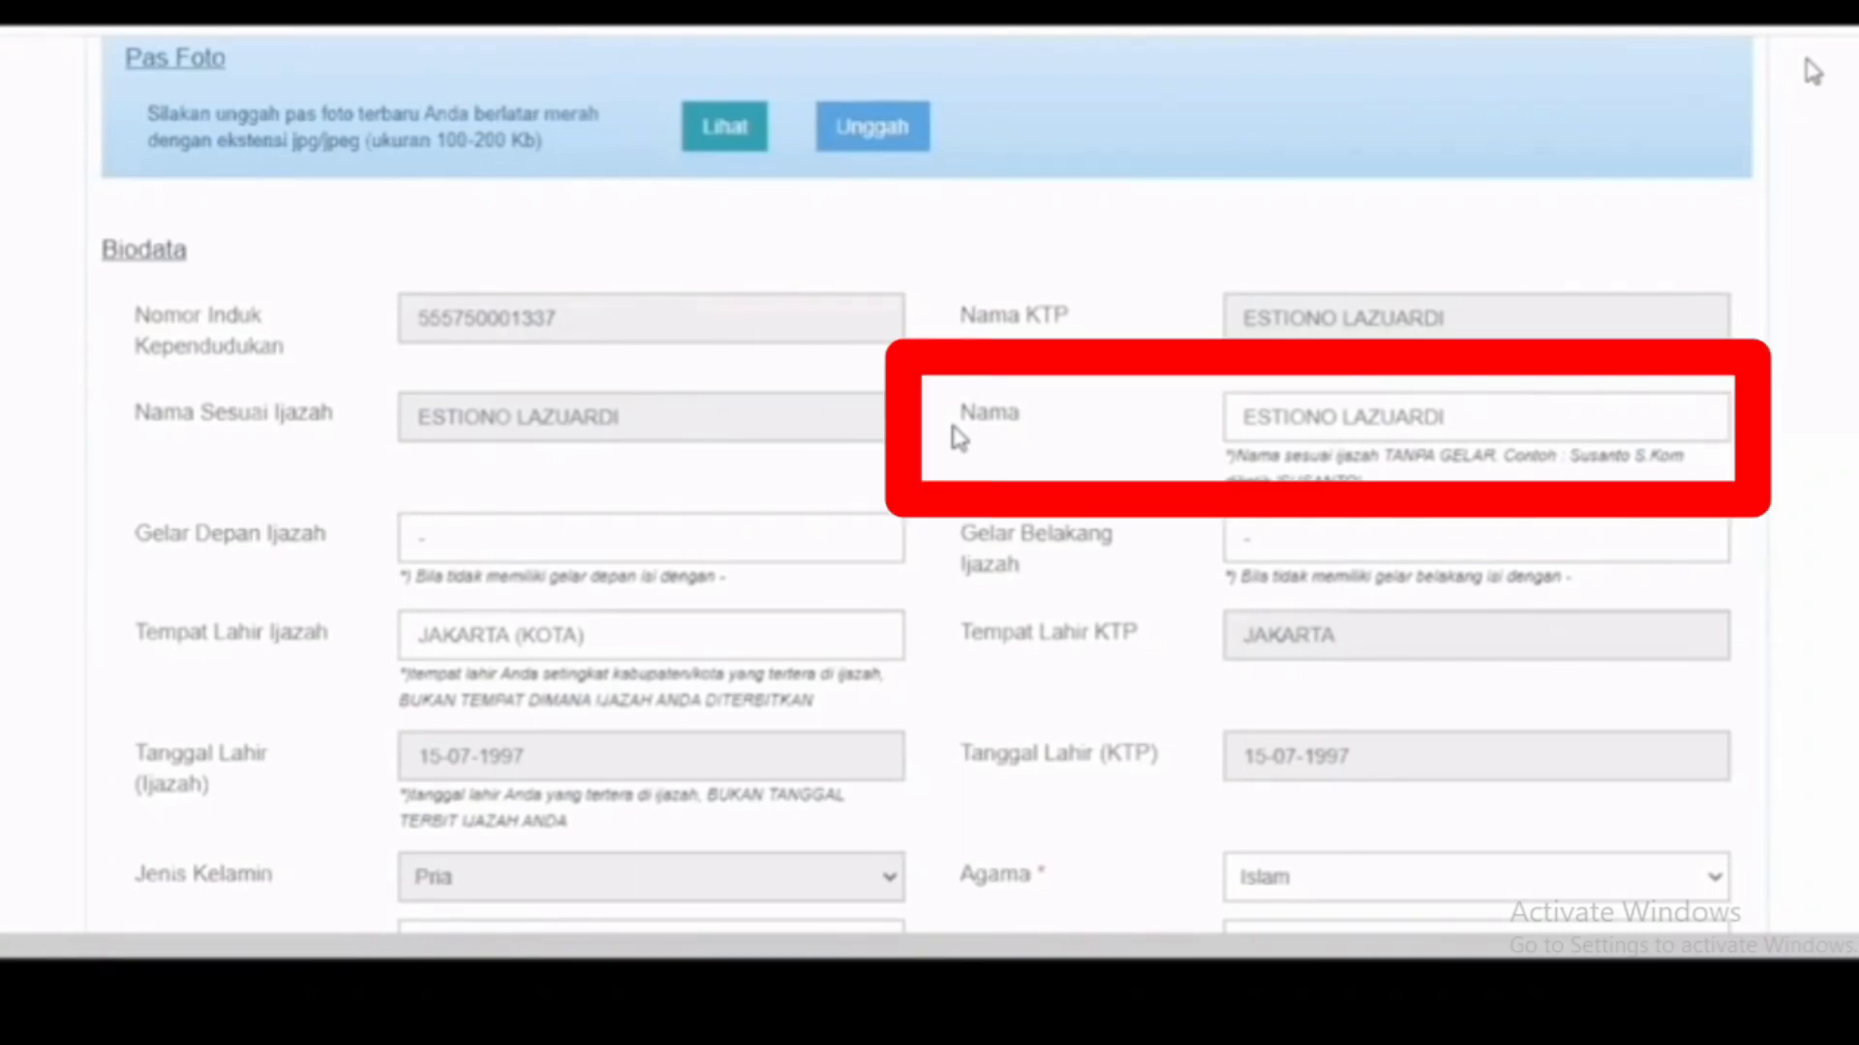
pyautogui.scroll(-1, 1307, 402)
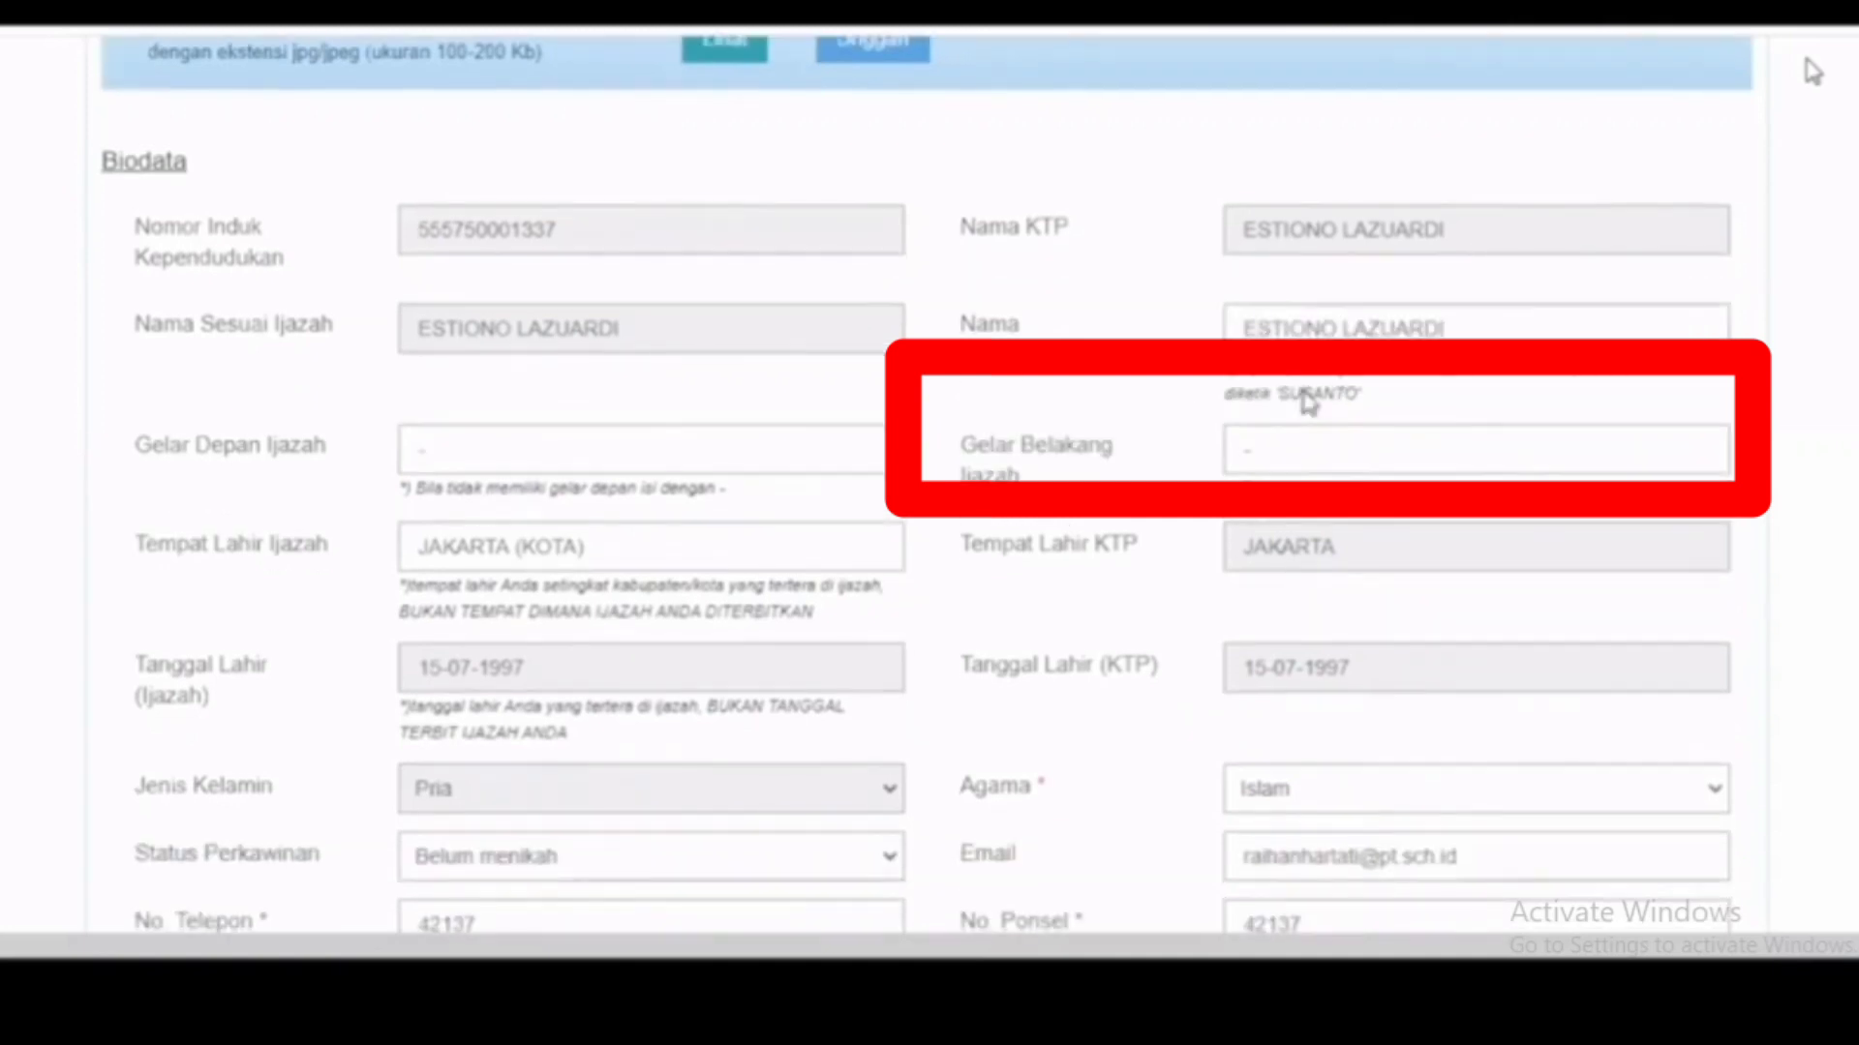
pyautogui.click(1464, 329)
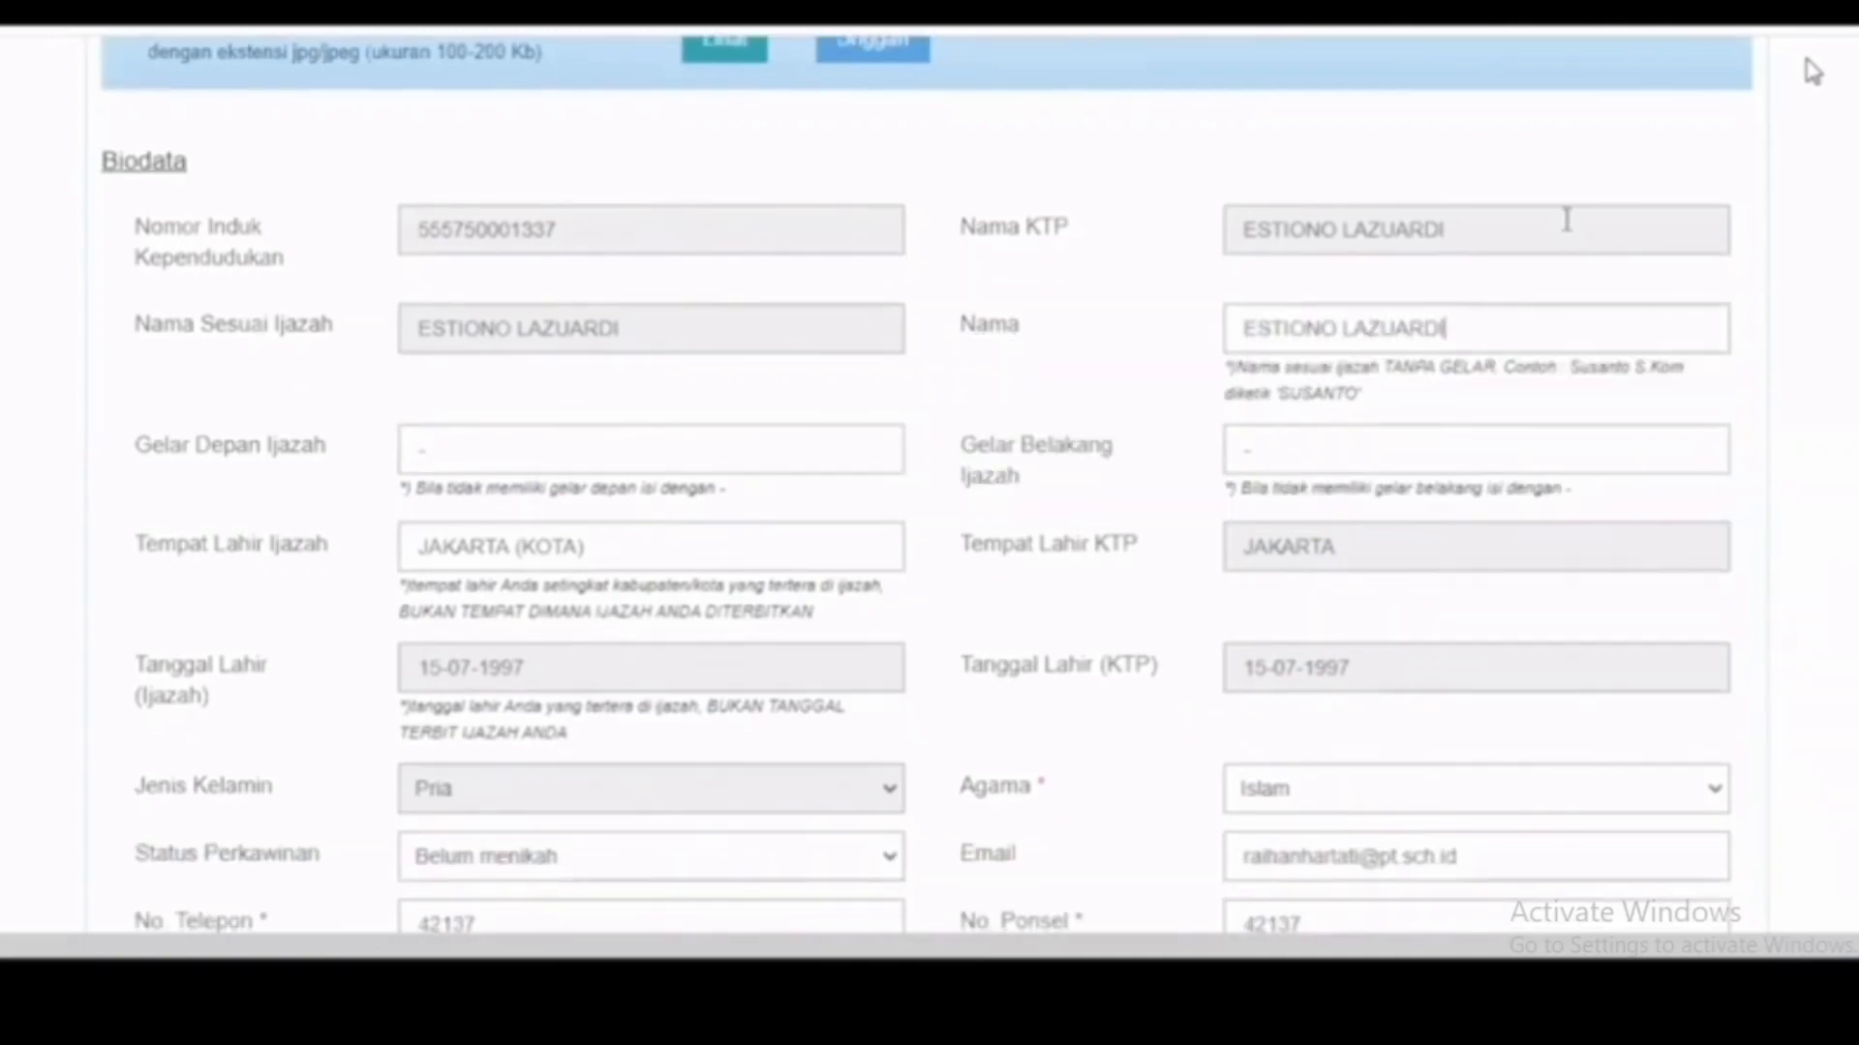
pyautogui.doubleClick(1421, 334)
pyautogui.click(1474, 343)
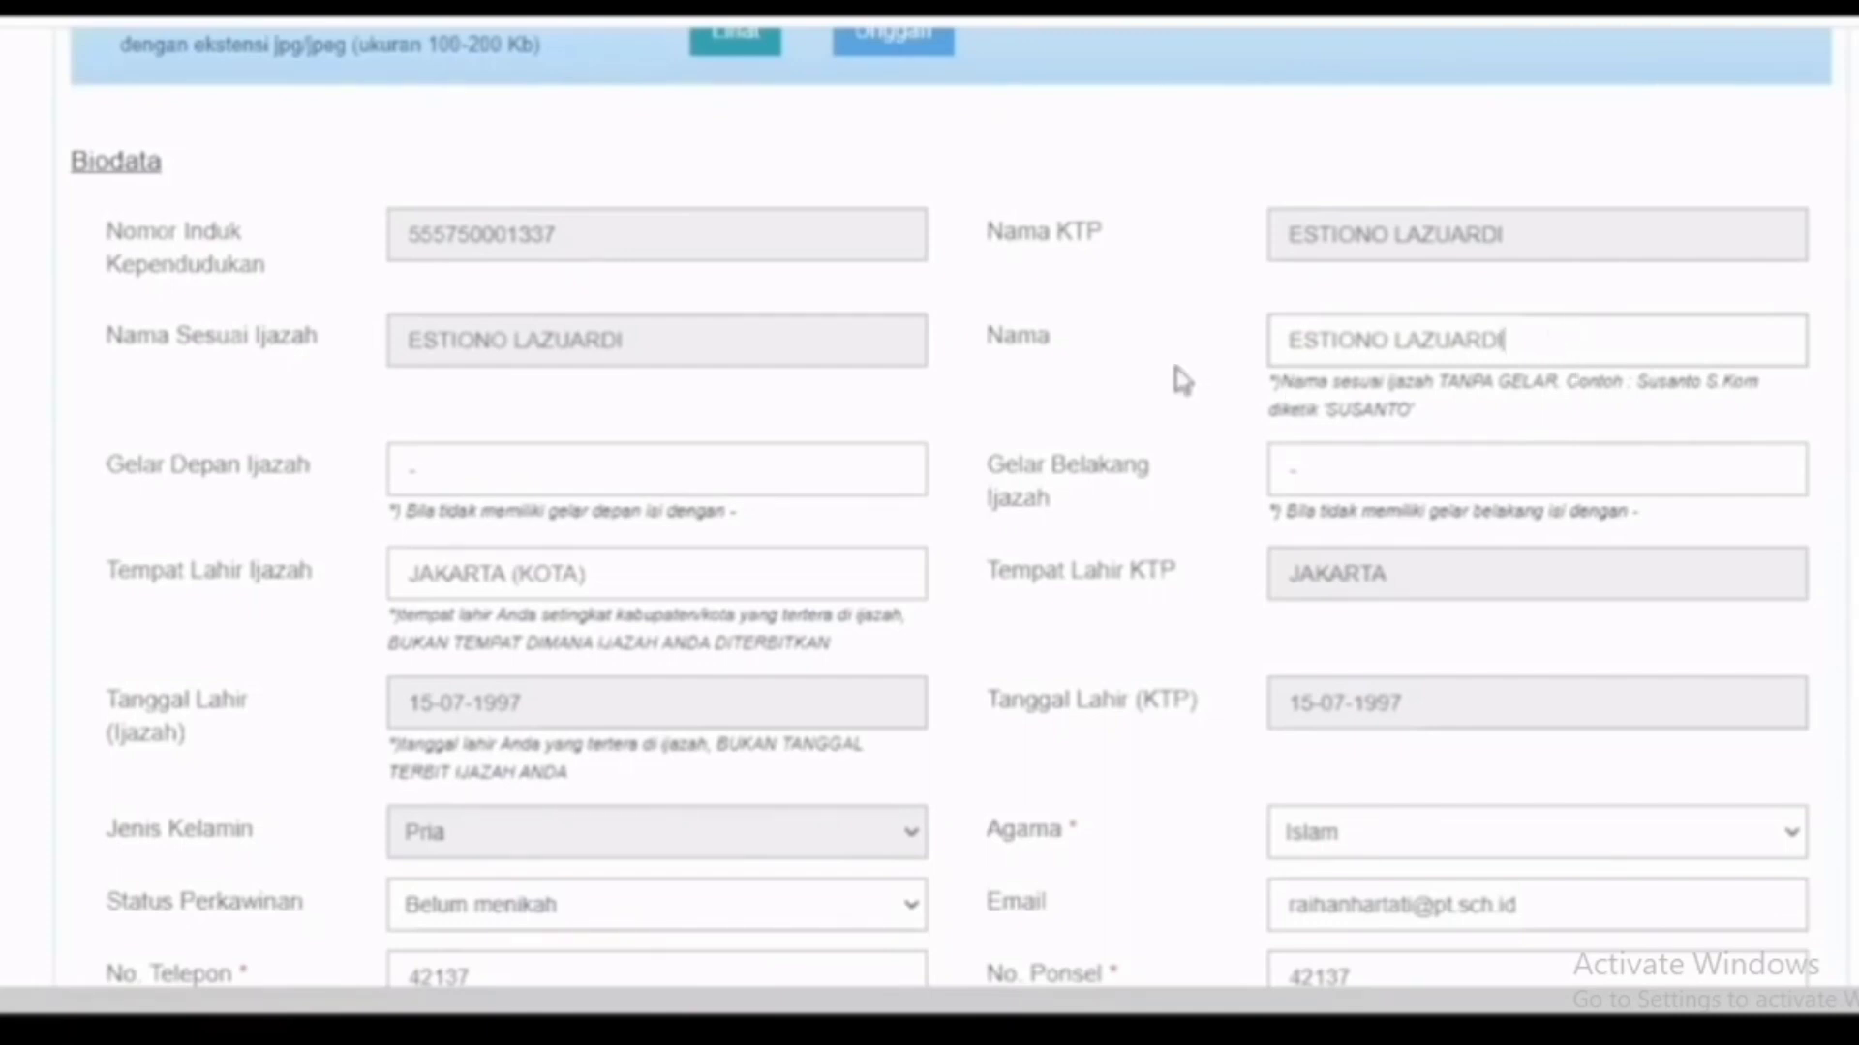
pyautogui.scroll(-1, 822, 502)
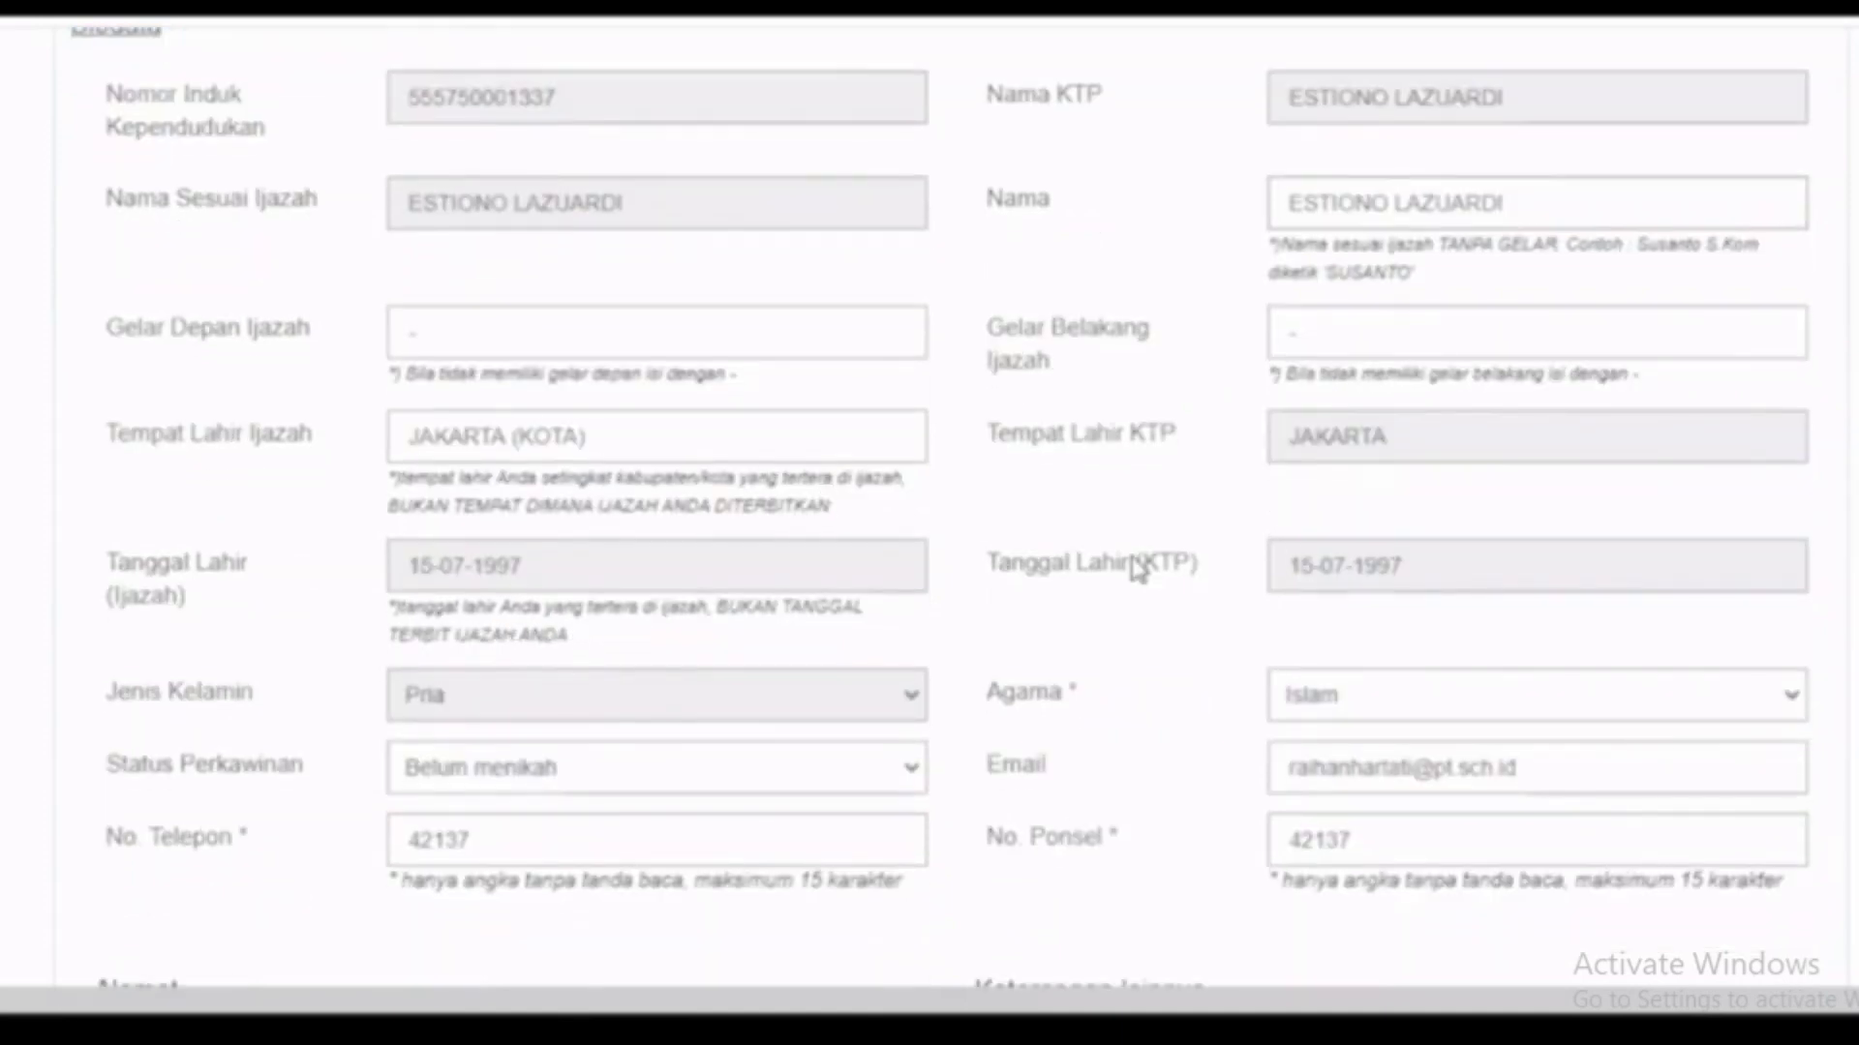
pyautogui.scroll(-1, 1306, 338)
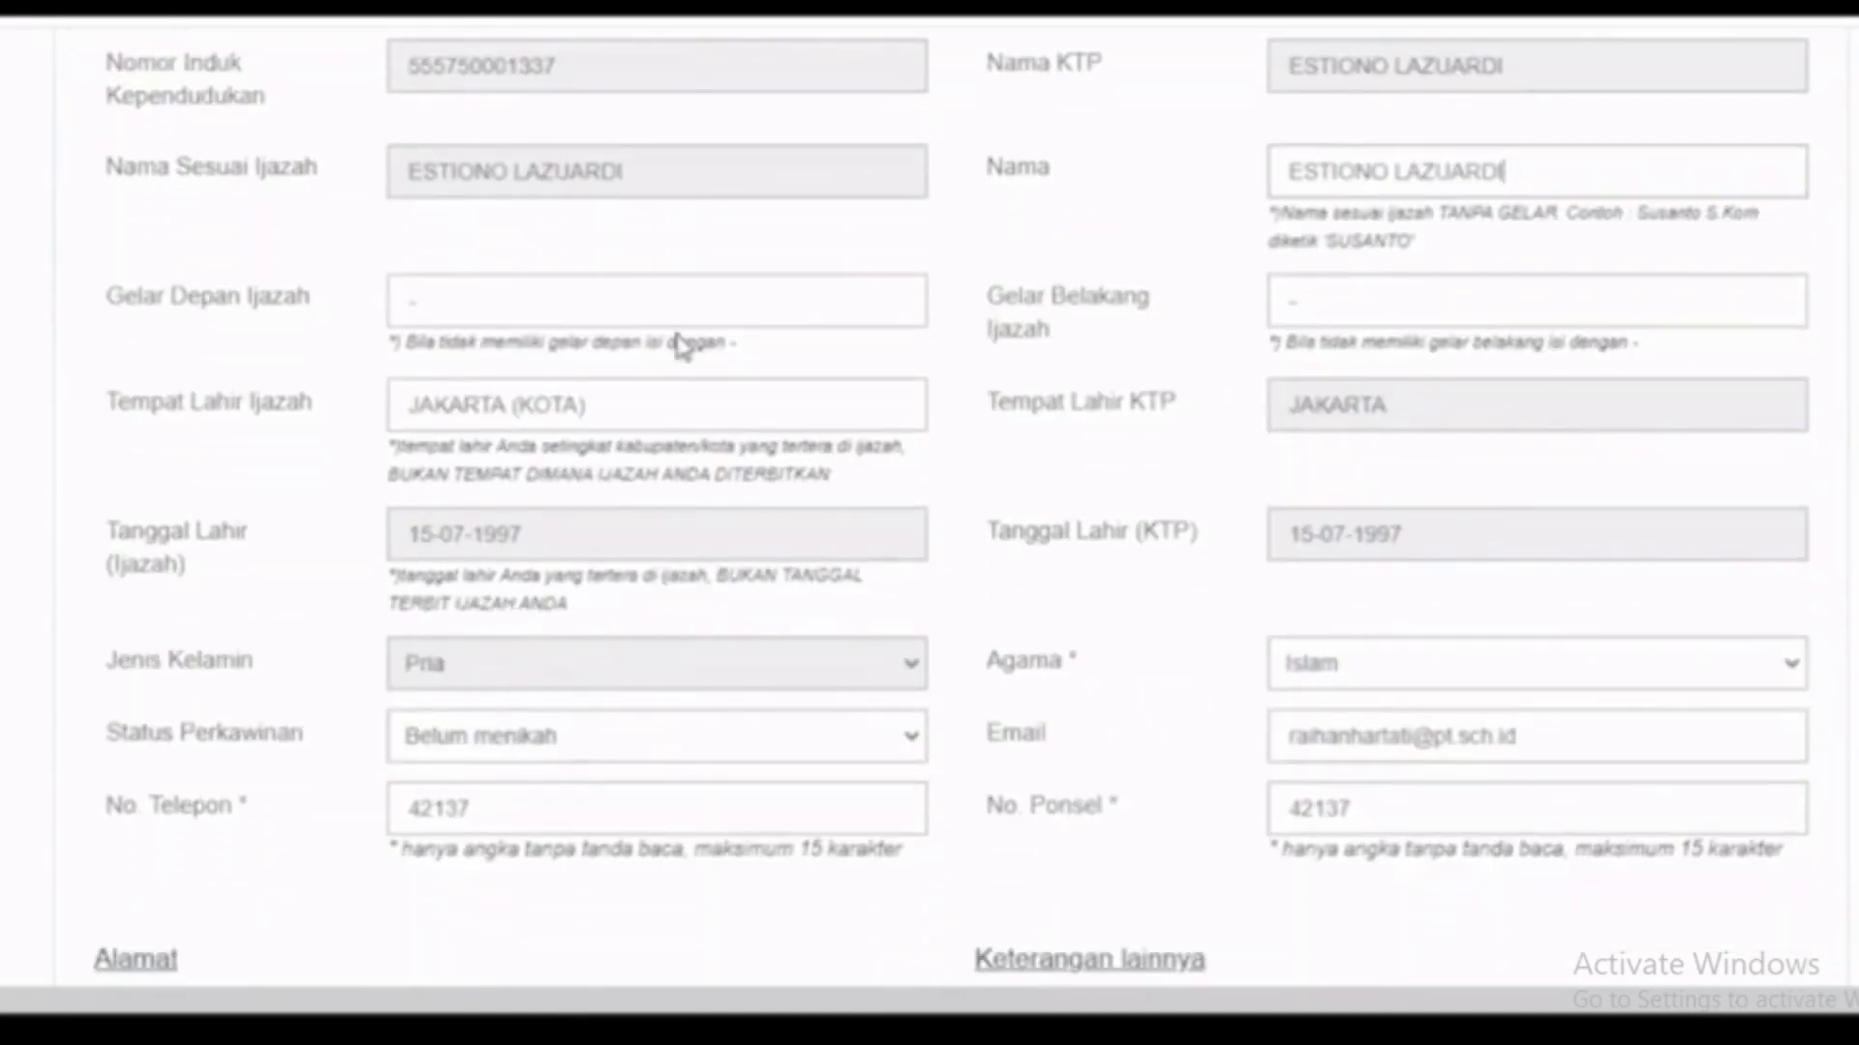
pyautogui.scroll(1, 680, 344)
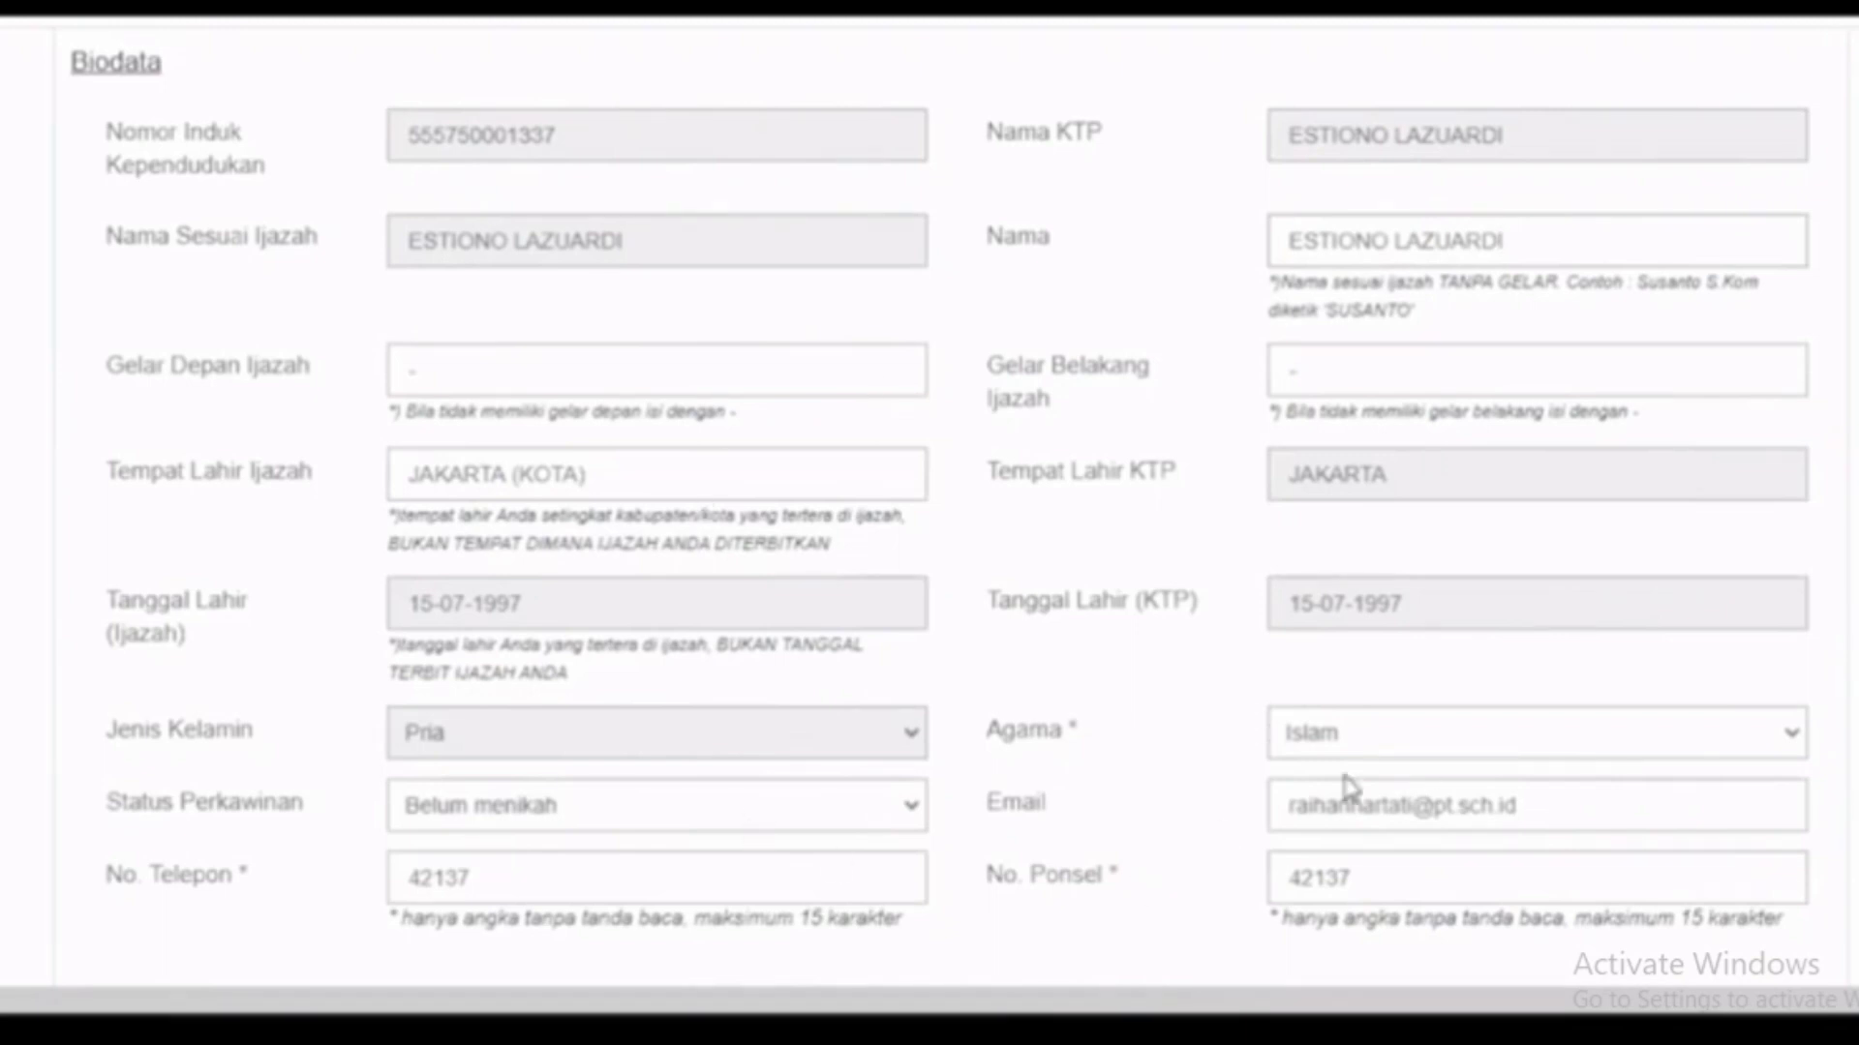
pyautogui.scroll(-1, 1274, 782)
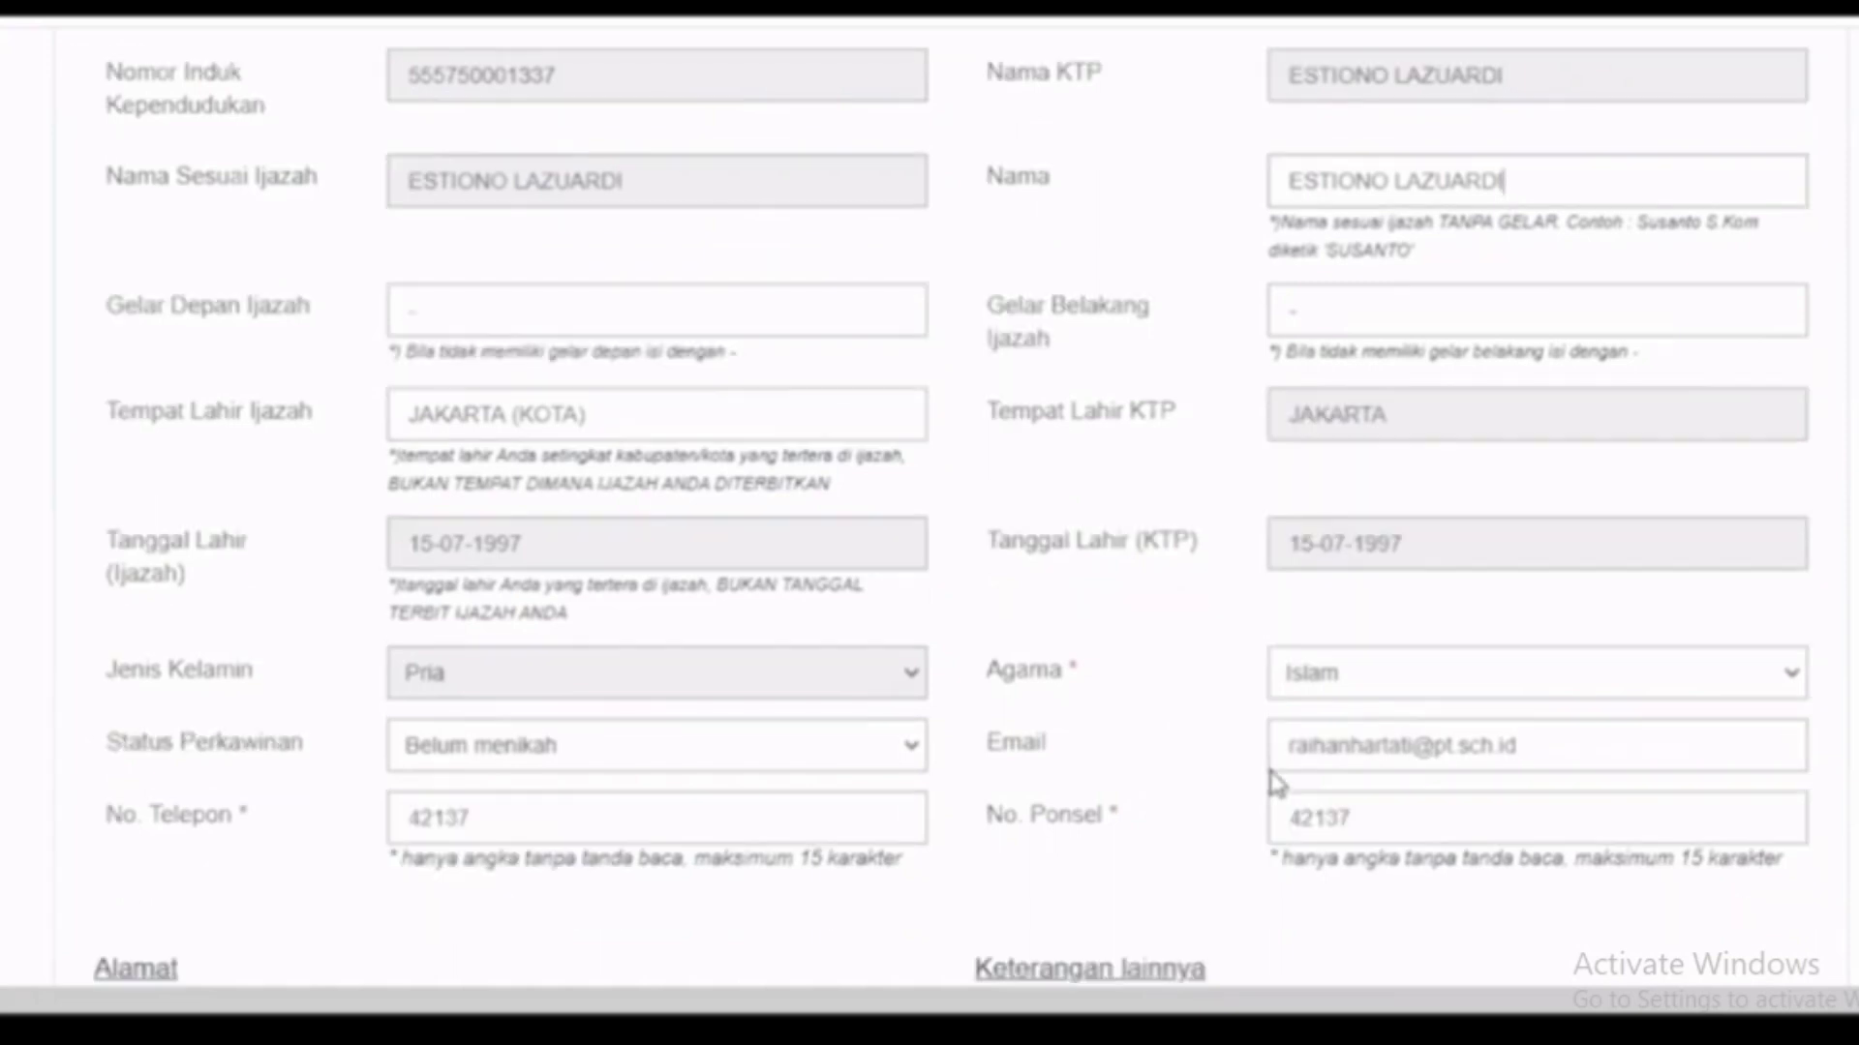
pyautogui.scroll(-3, 1266, 697)
pyautogui.scroll(-2, 1040, 556)
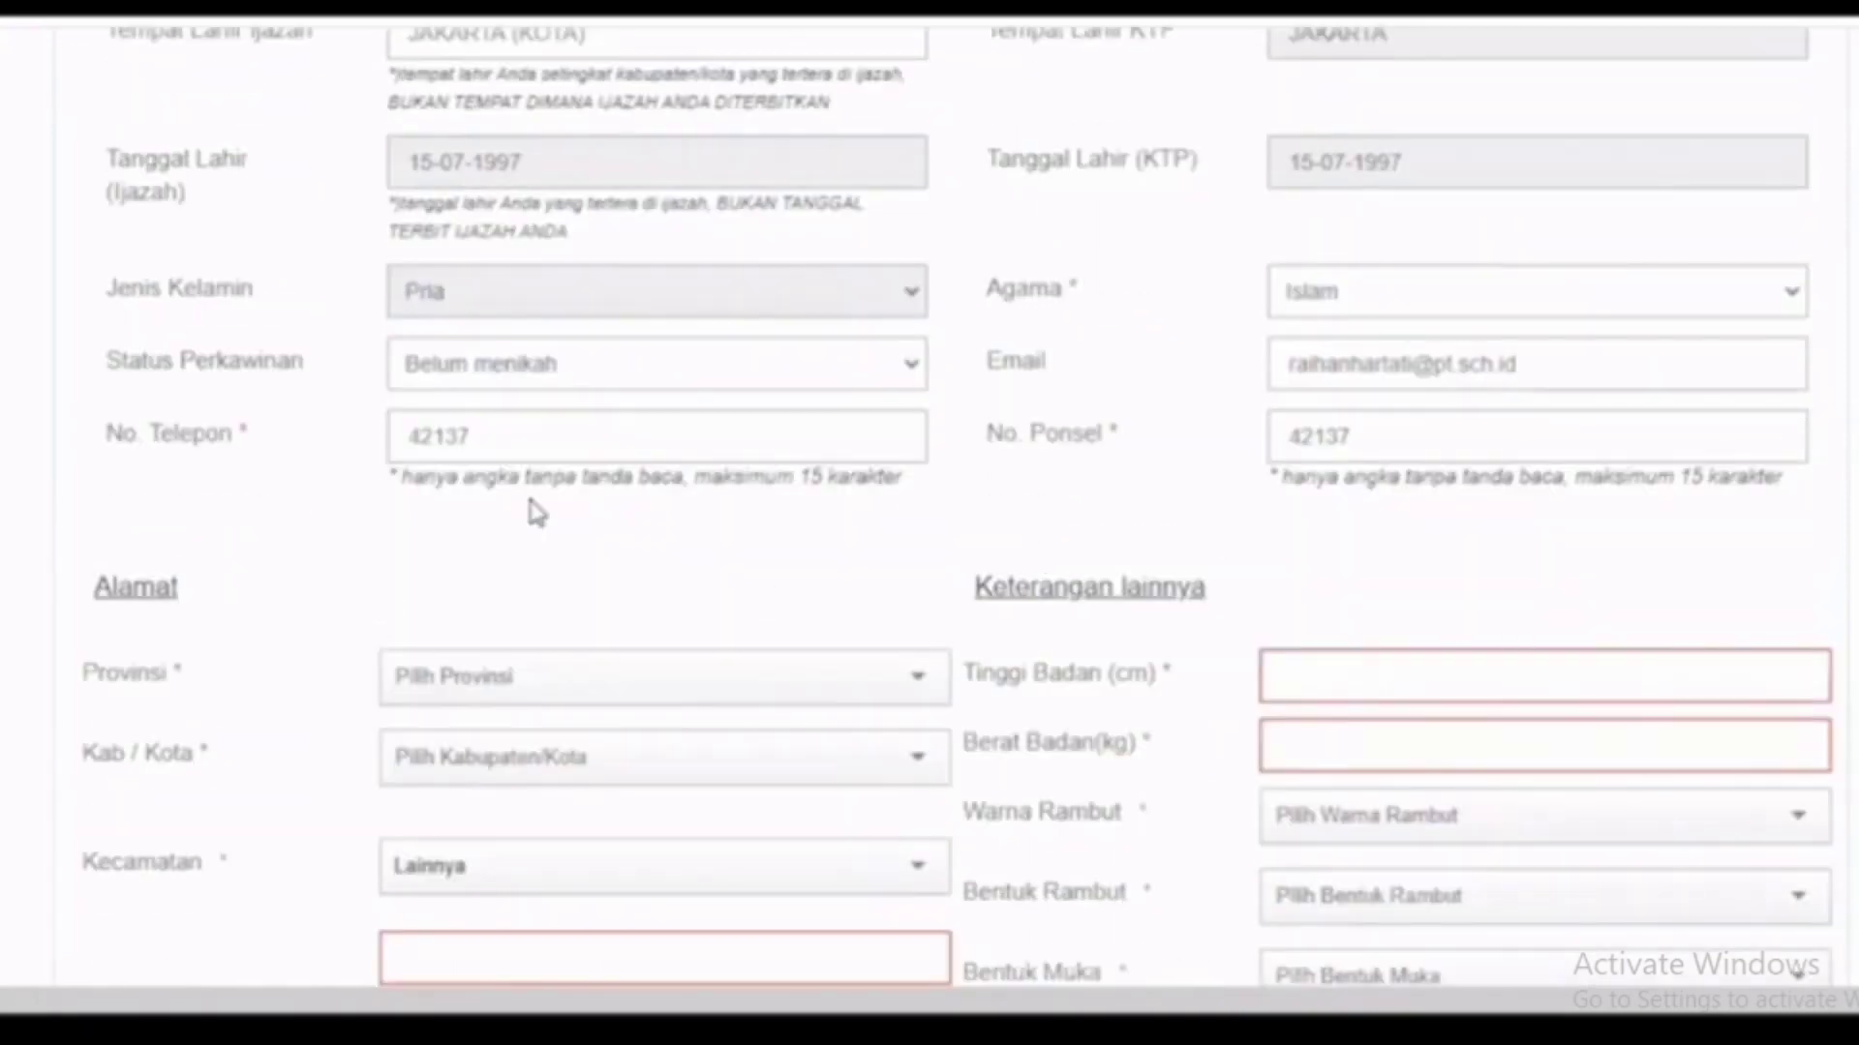
# Step: Set the address to Provinsi ACEH, Kab/Kota ACEH BARAT DAYA (KAB), Kecamatan SETIA
pyautogui.scroll(-1, 536, 512)
pyautogui.scroll(-1, 534, 513)
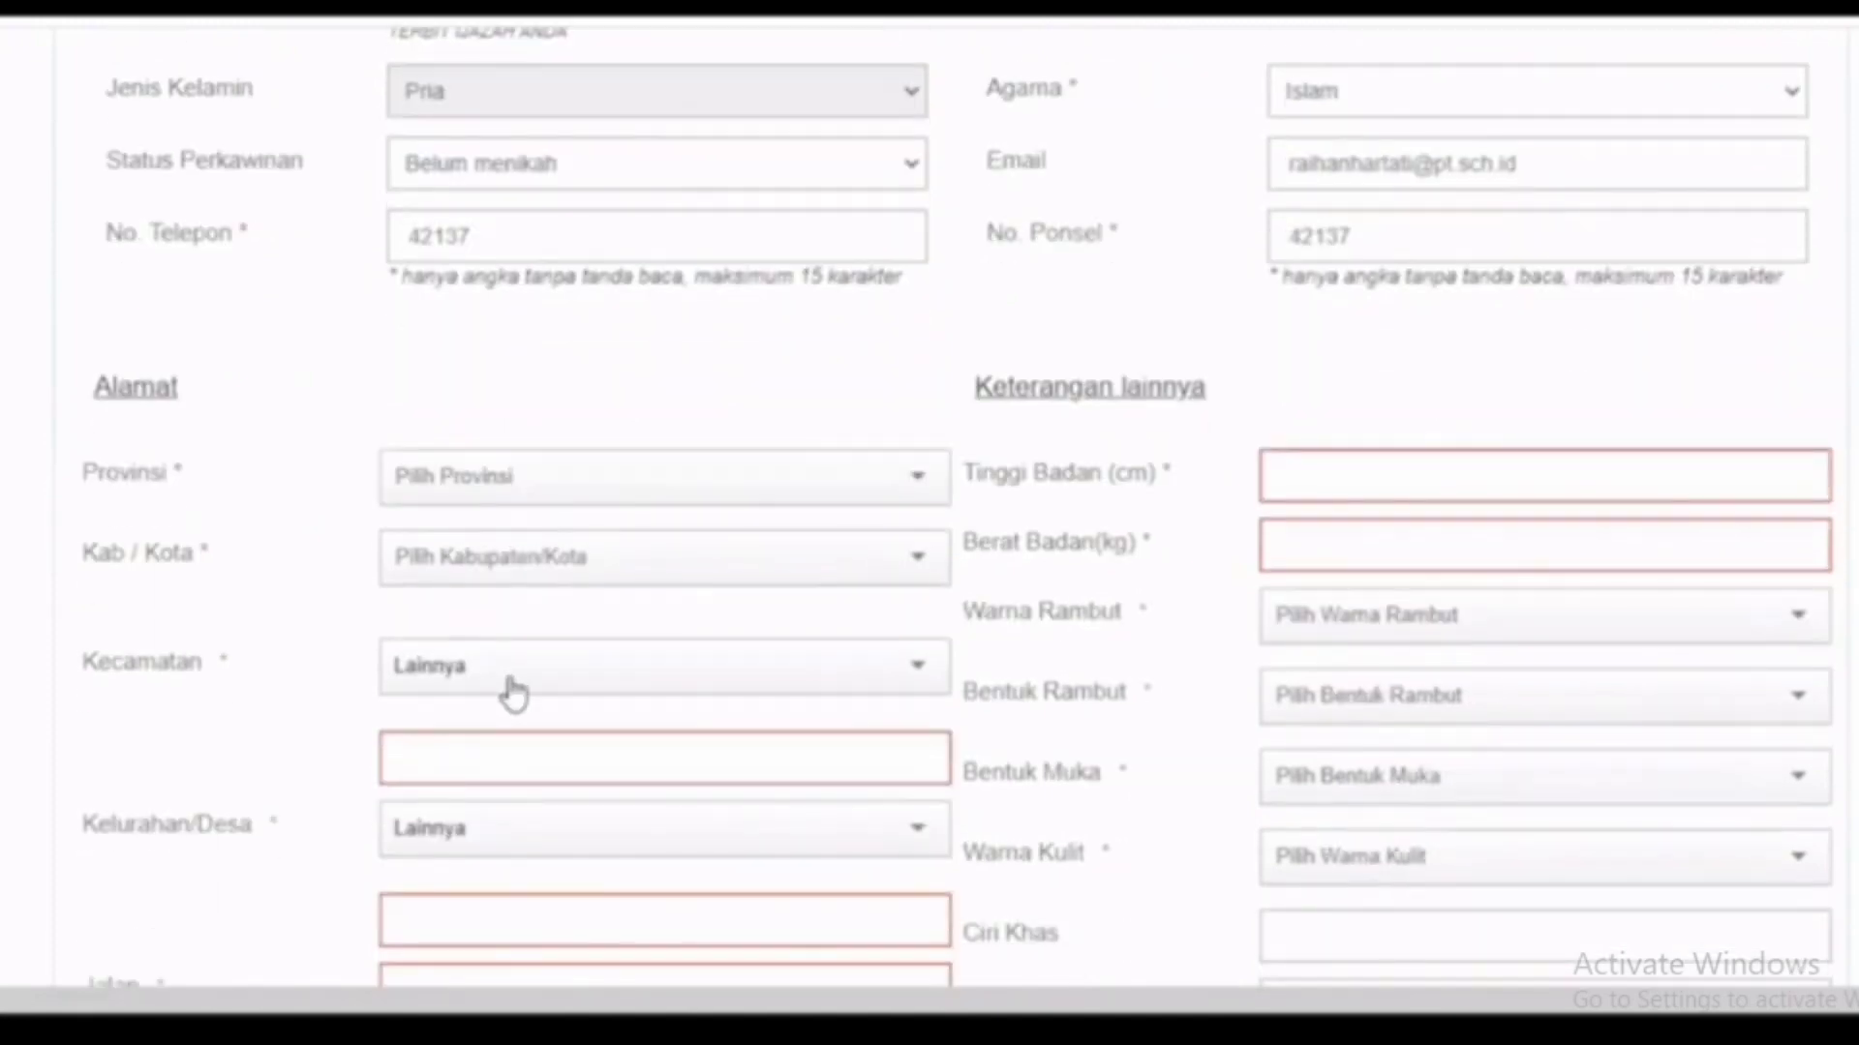
pyautogui.click(509, 681)
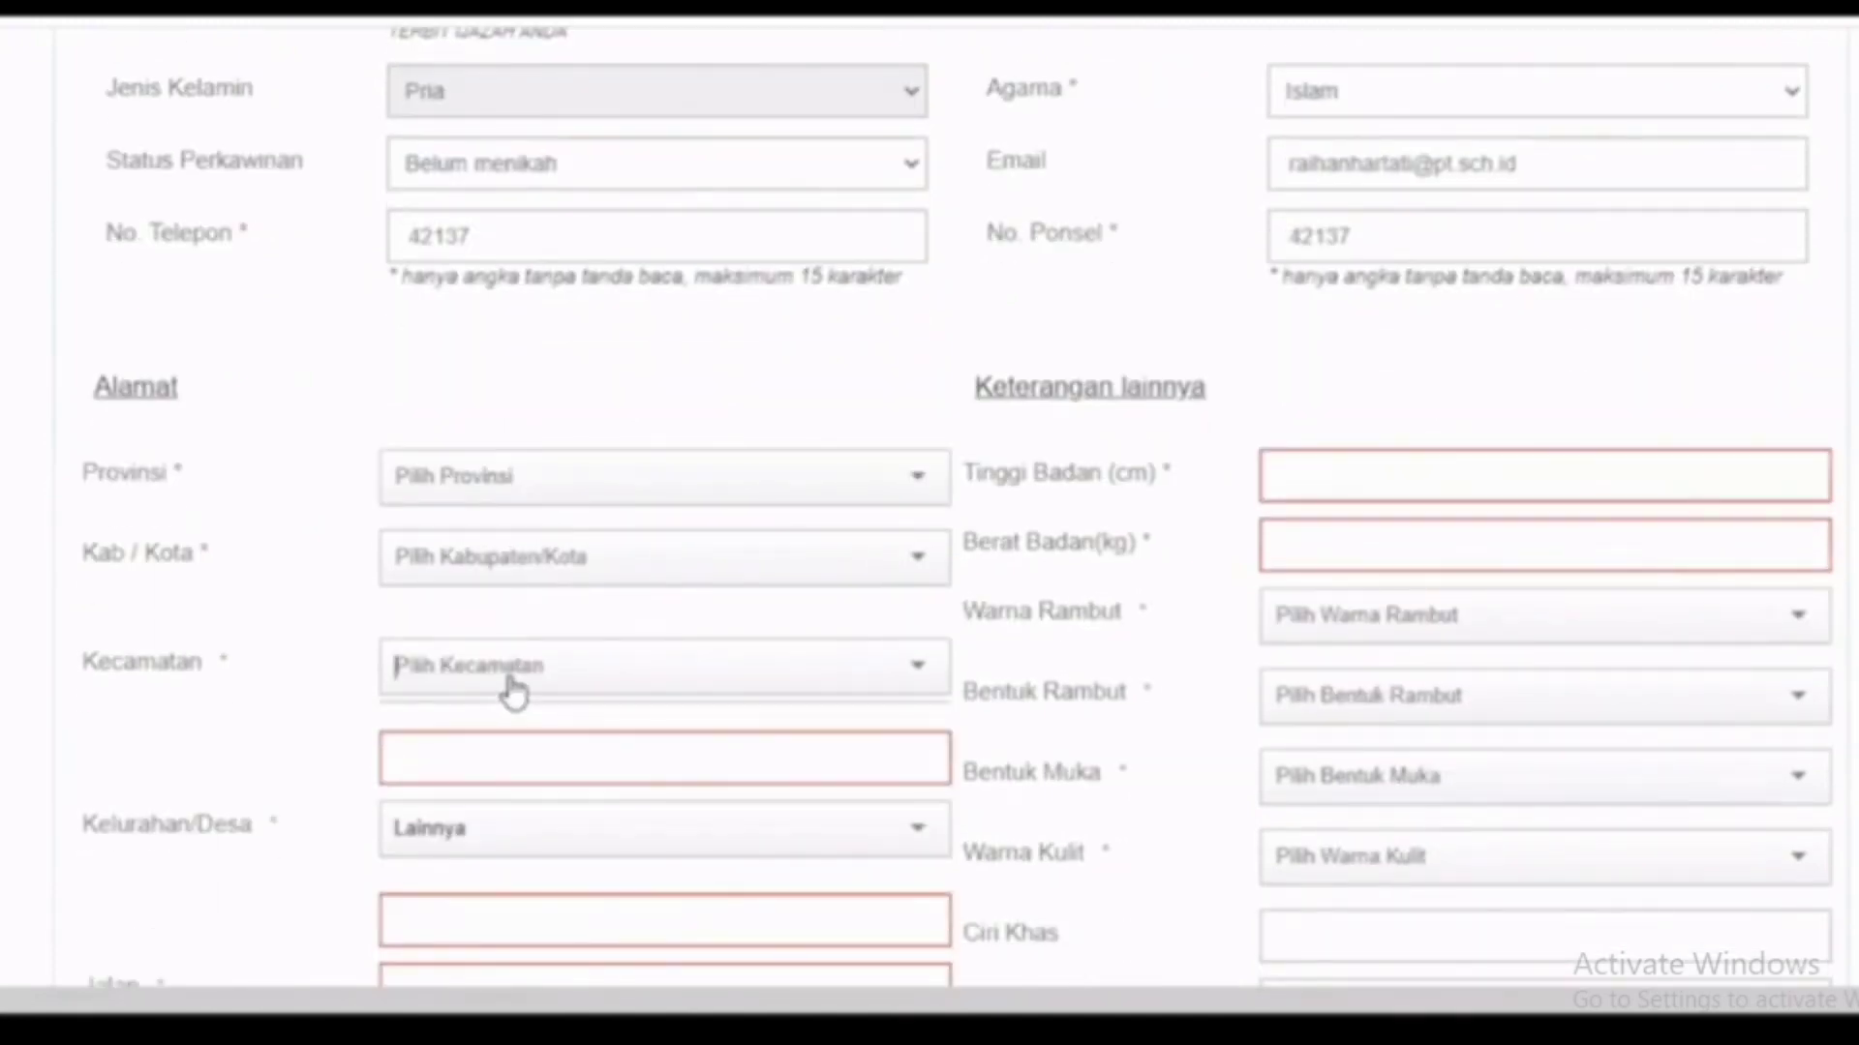
pyautogui.click(535, 674)
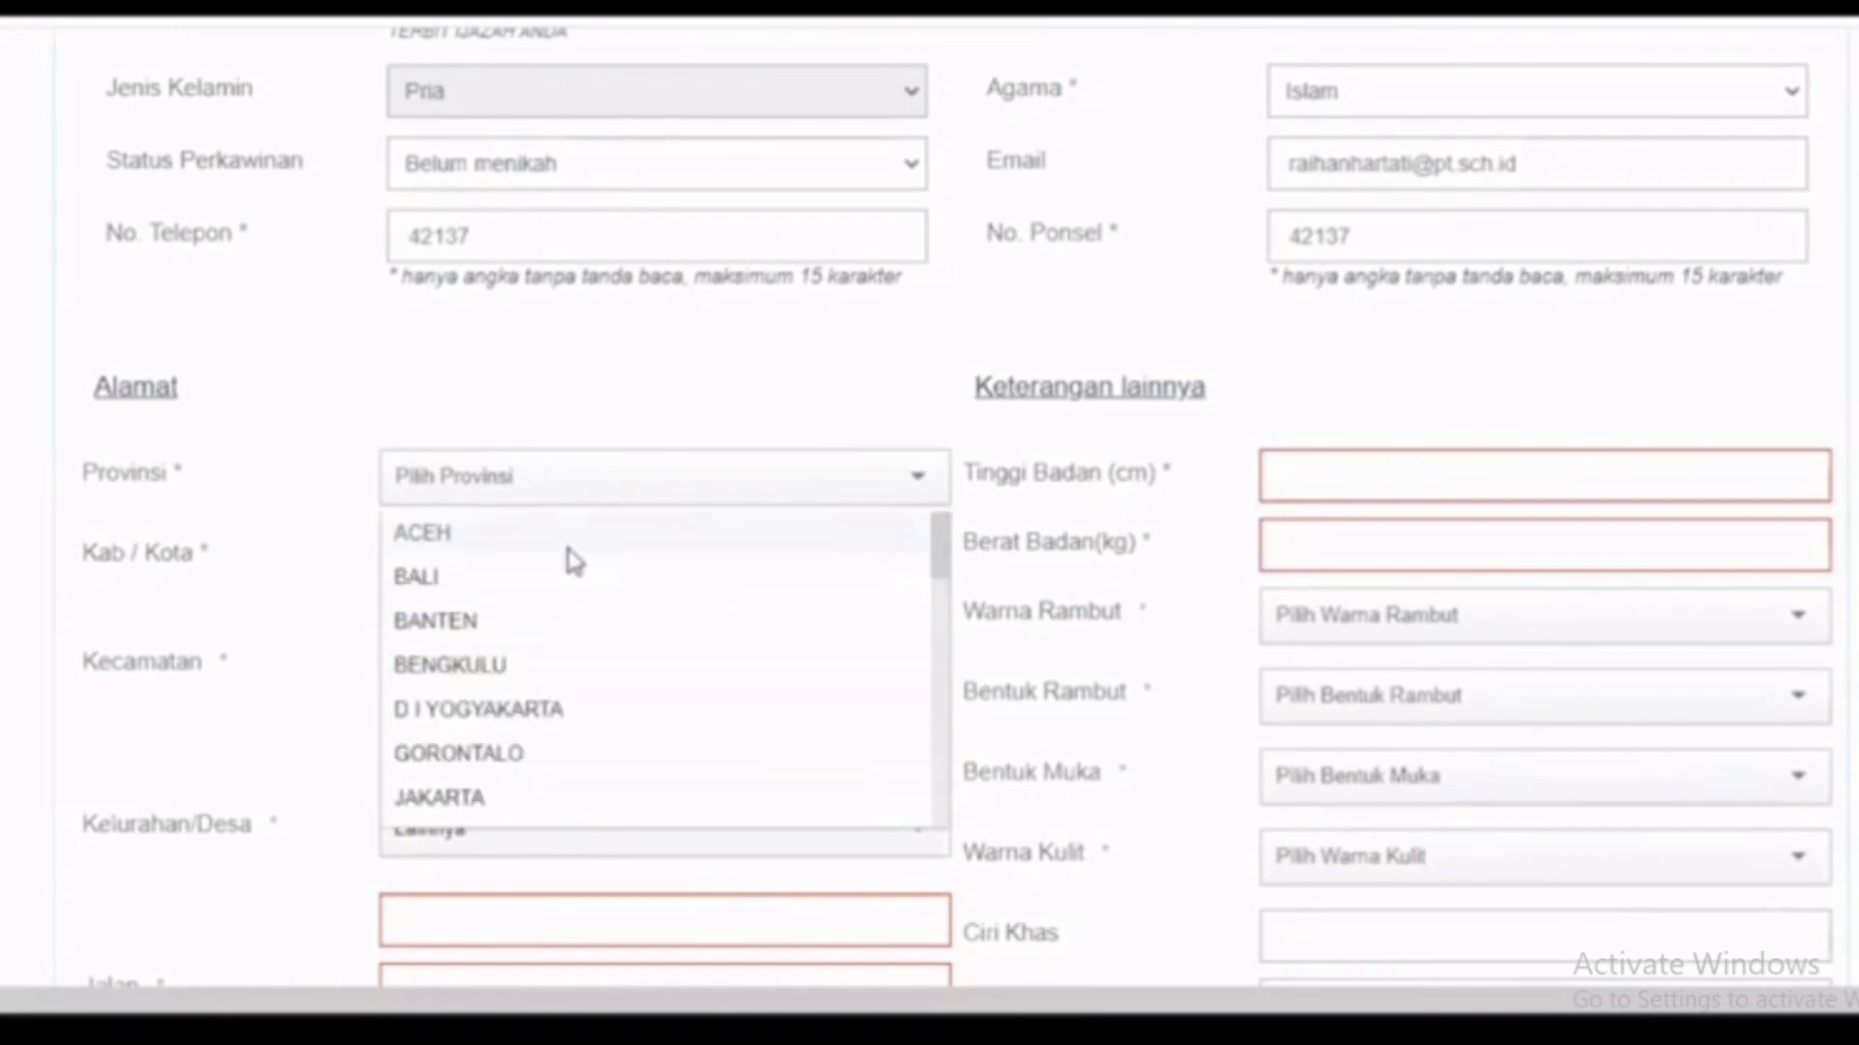
pyautogui.click(574, 559)
pyautogui.click(564, 663)
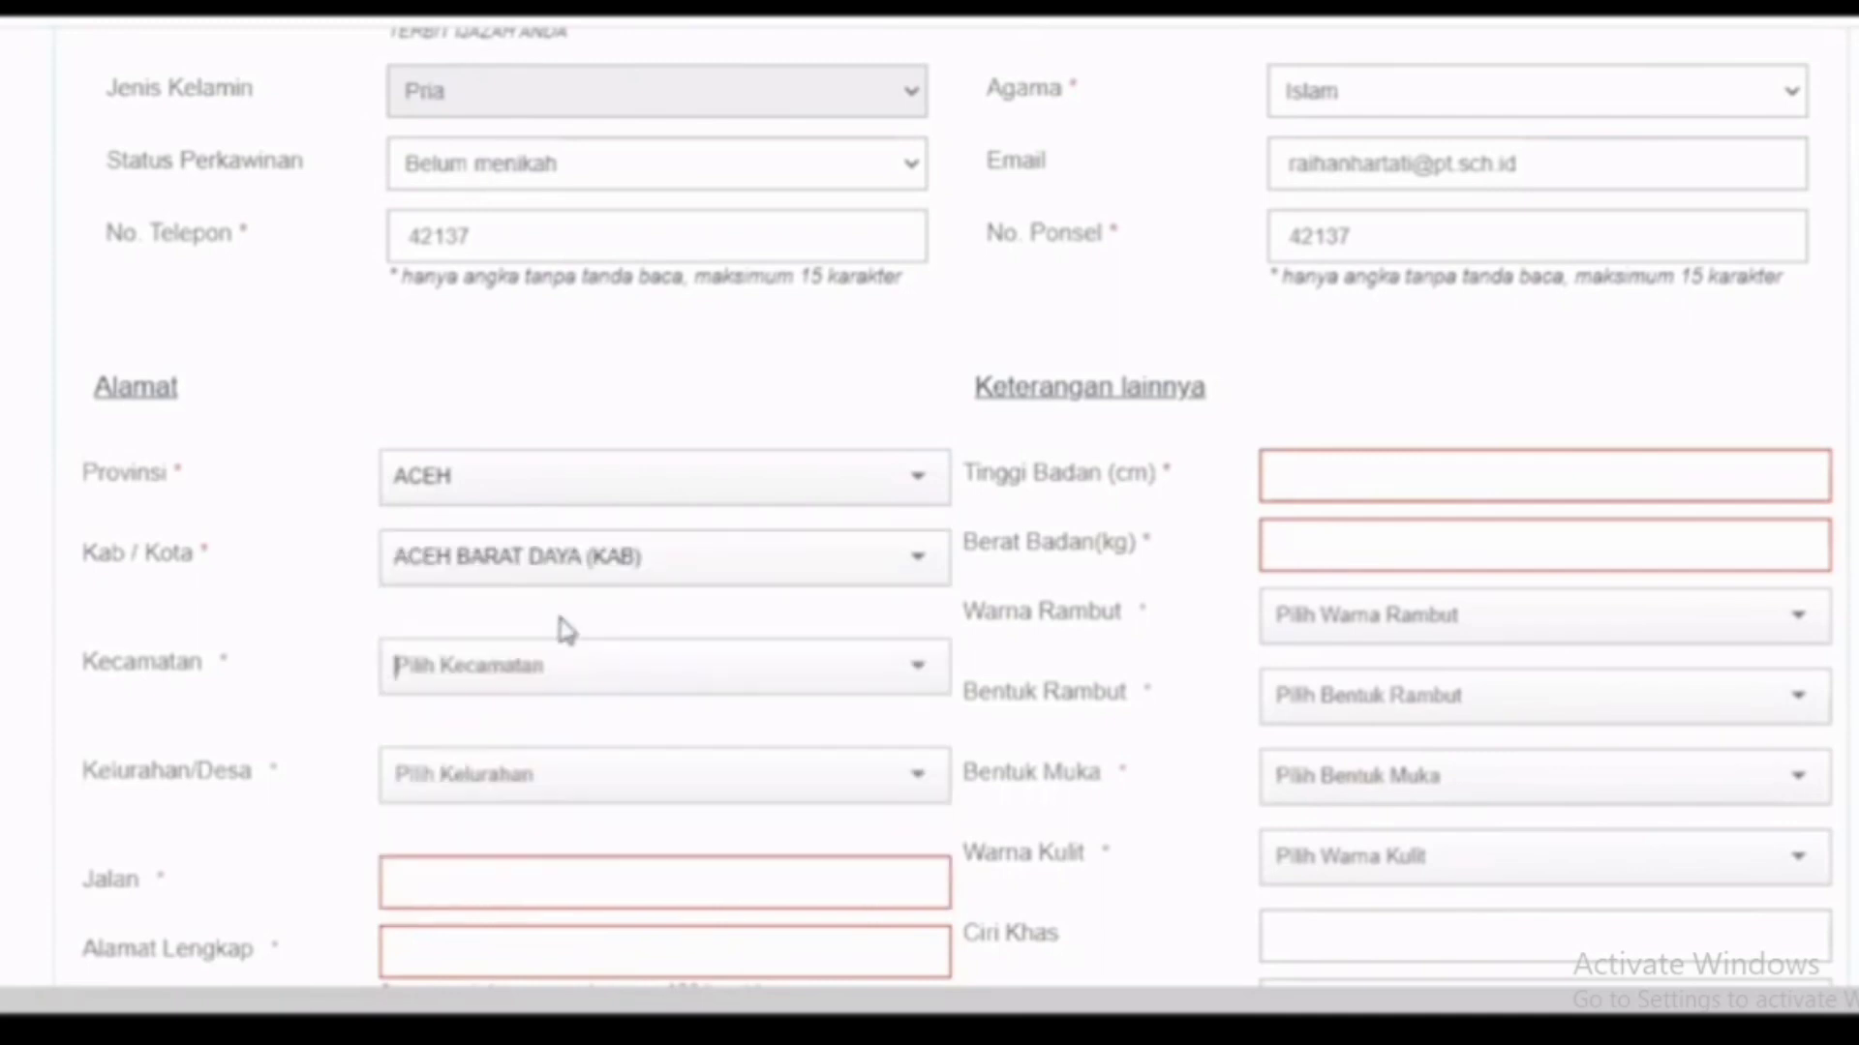
pyautogui.click(559, 666)
pyautogui.click(558, 608)
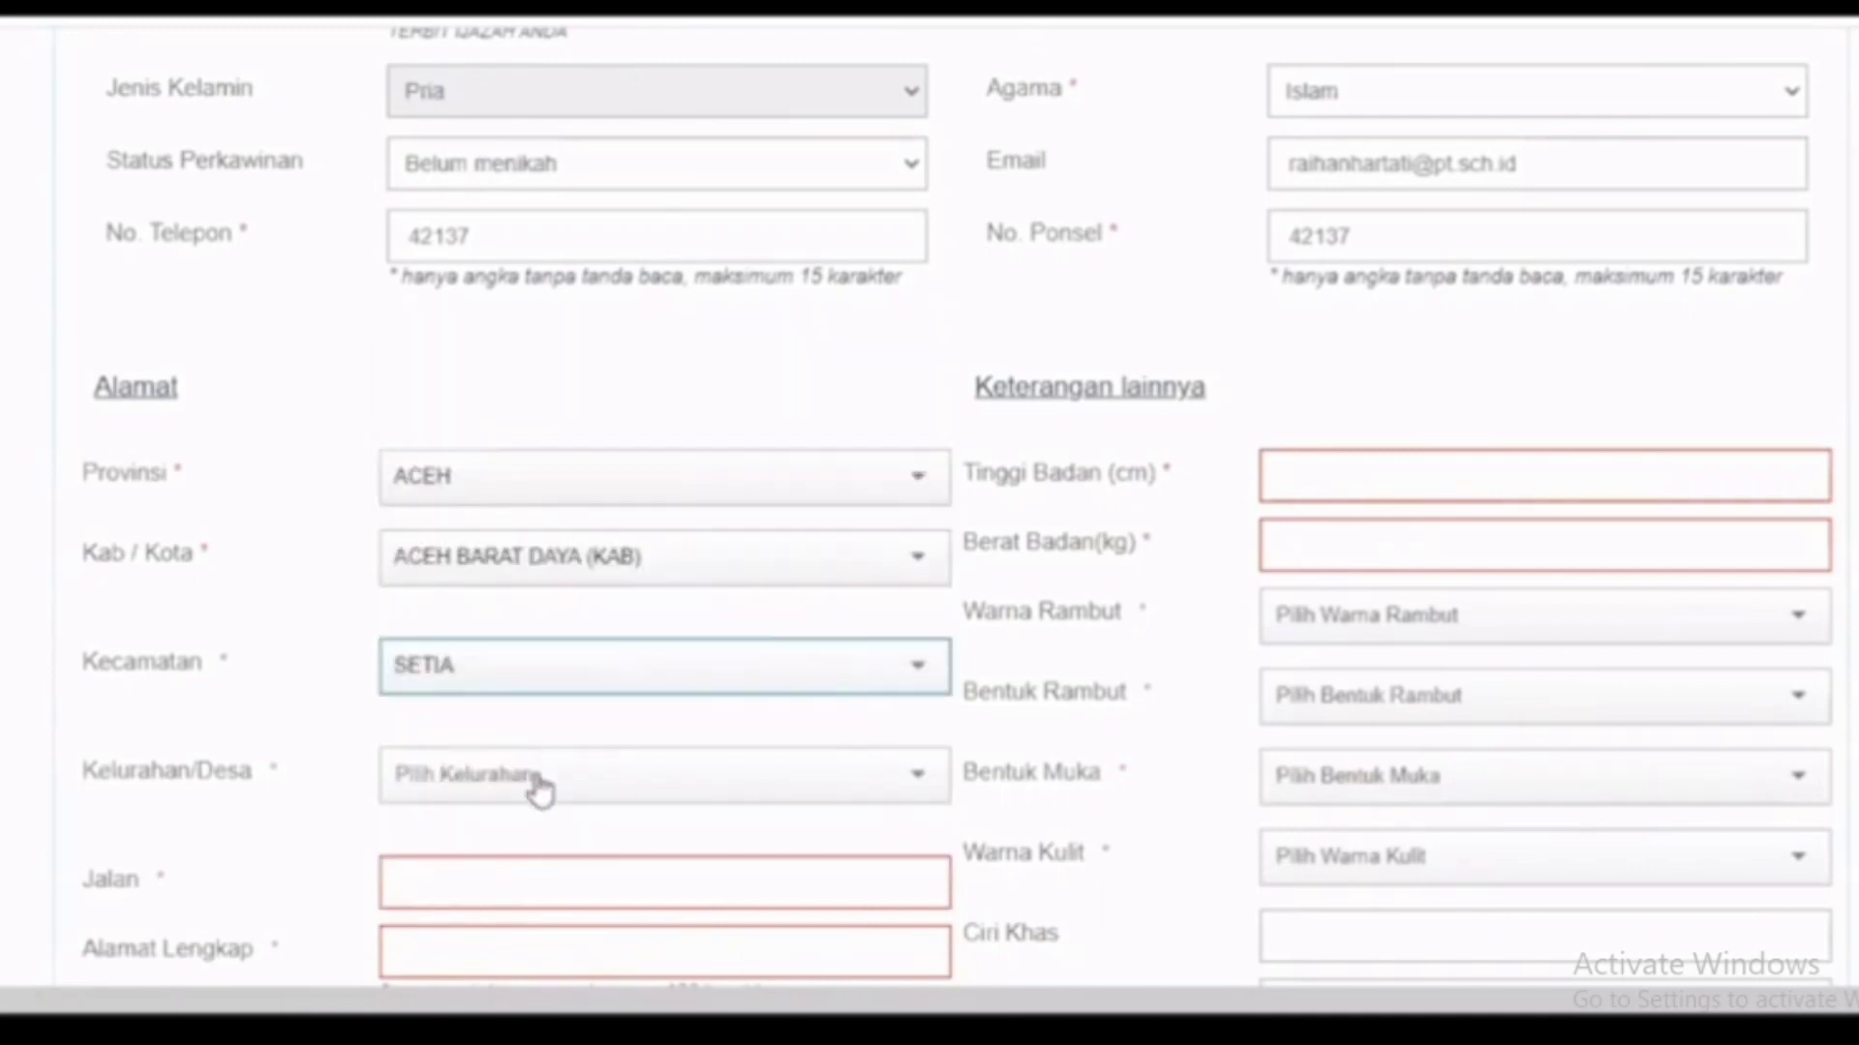
pyautogui.click(535, 777)
pyautogui.scroll(-1, 575, 573)
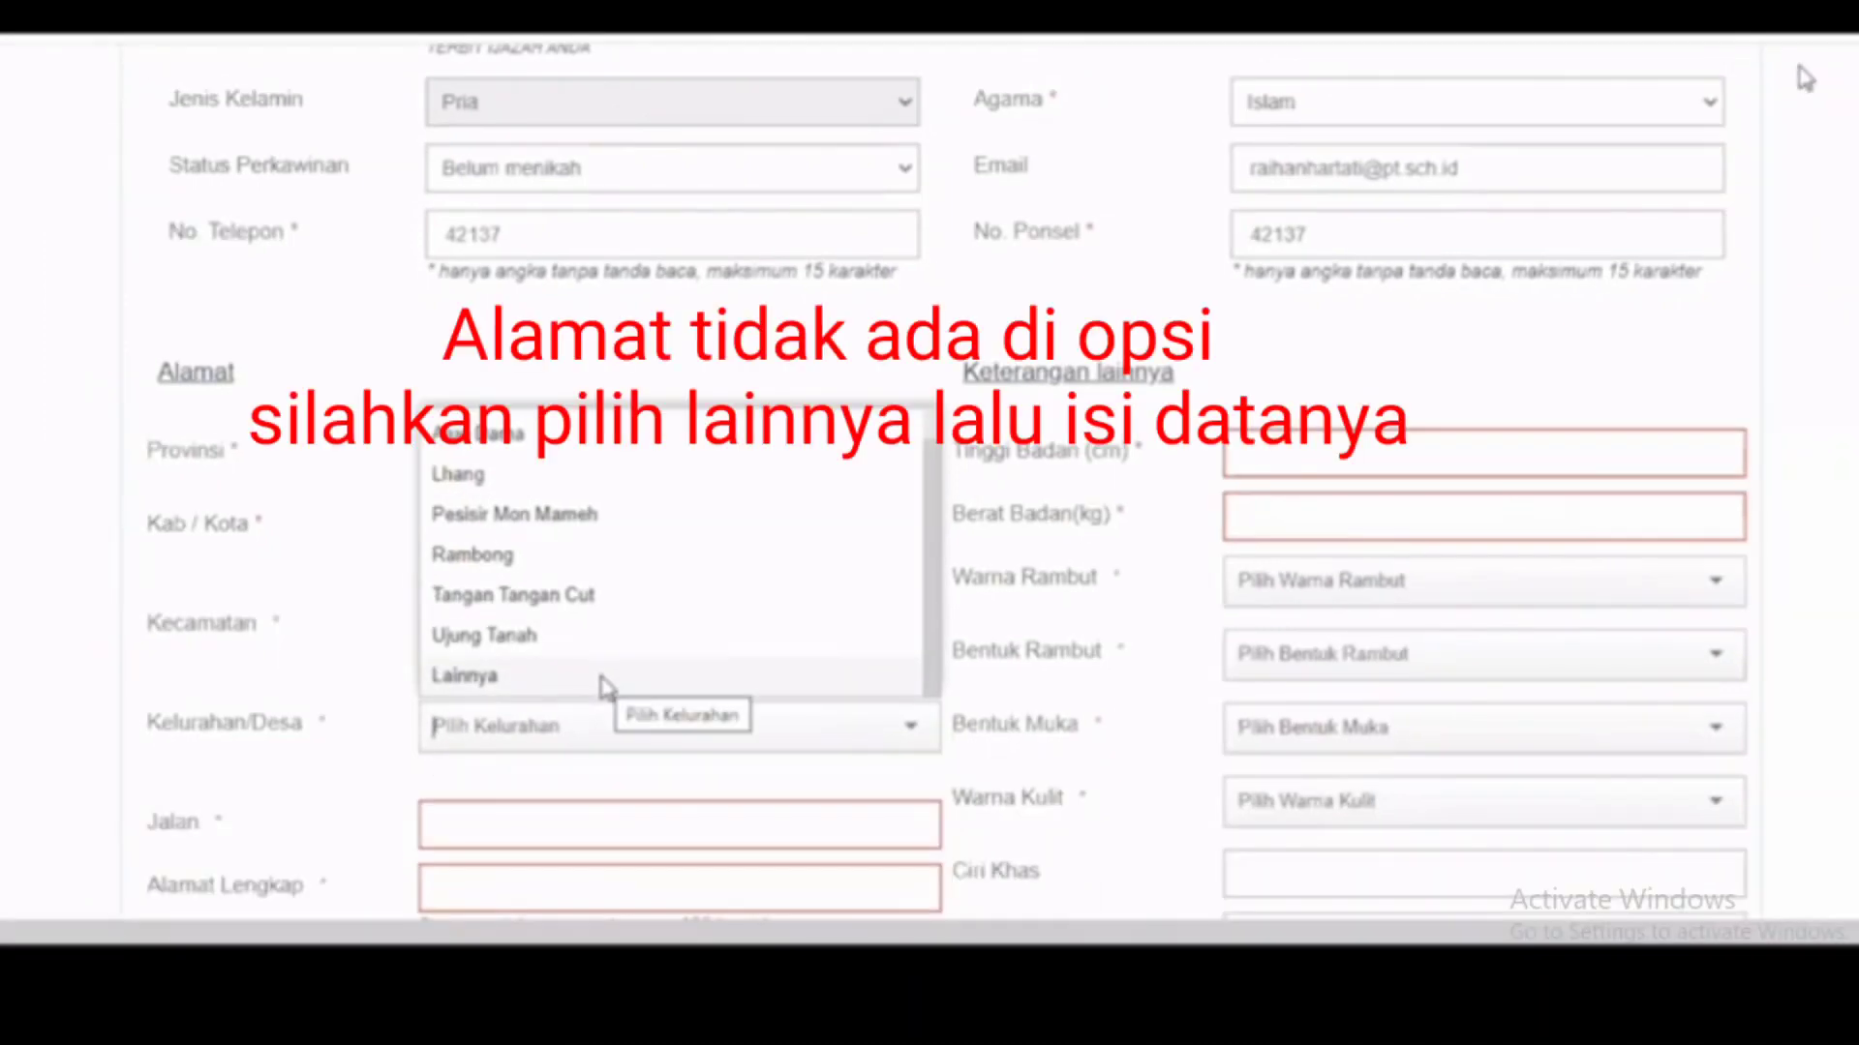
# Step: Set Kelurahan/Desa to Lainnya and enter 'kelurahan' as the village name
pyautogui.click(600, 677)
pyautogui.scroll(-1, 606, 687)
pyautogui.click(599, 693)
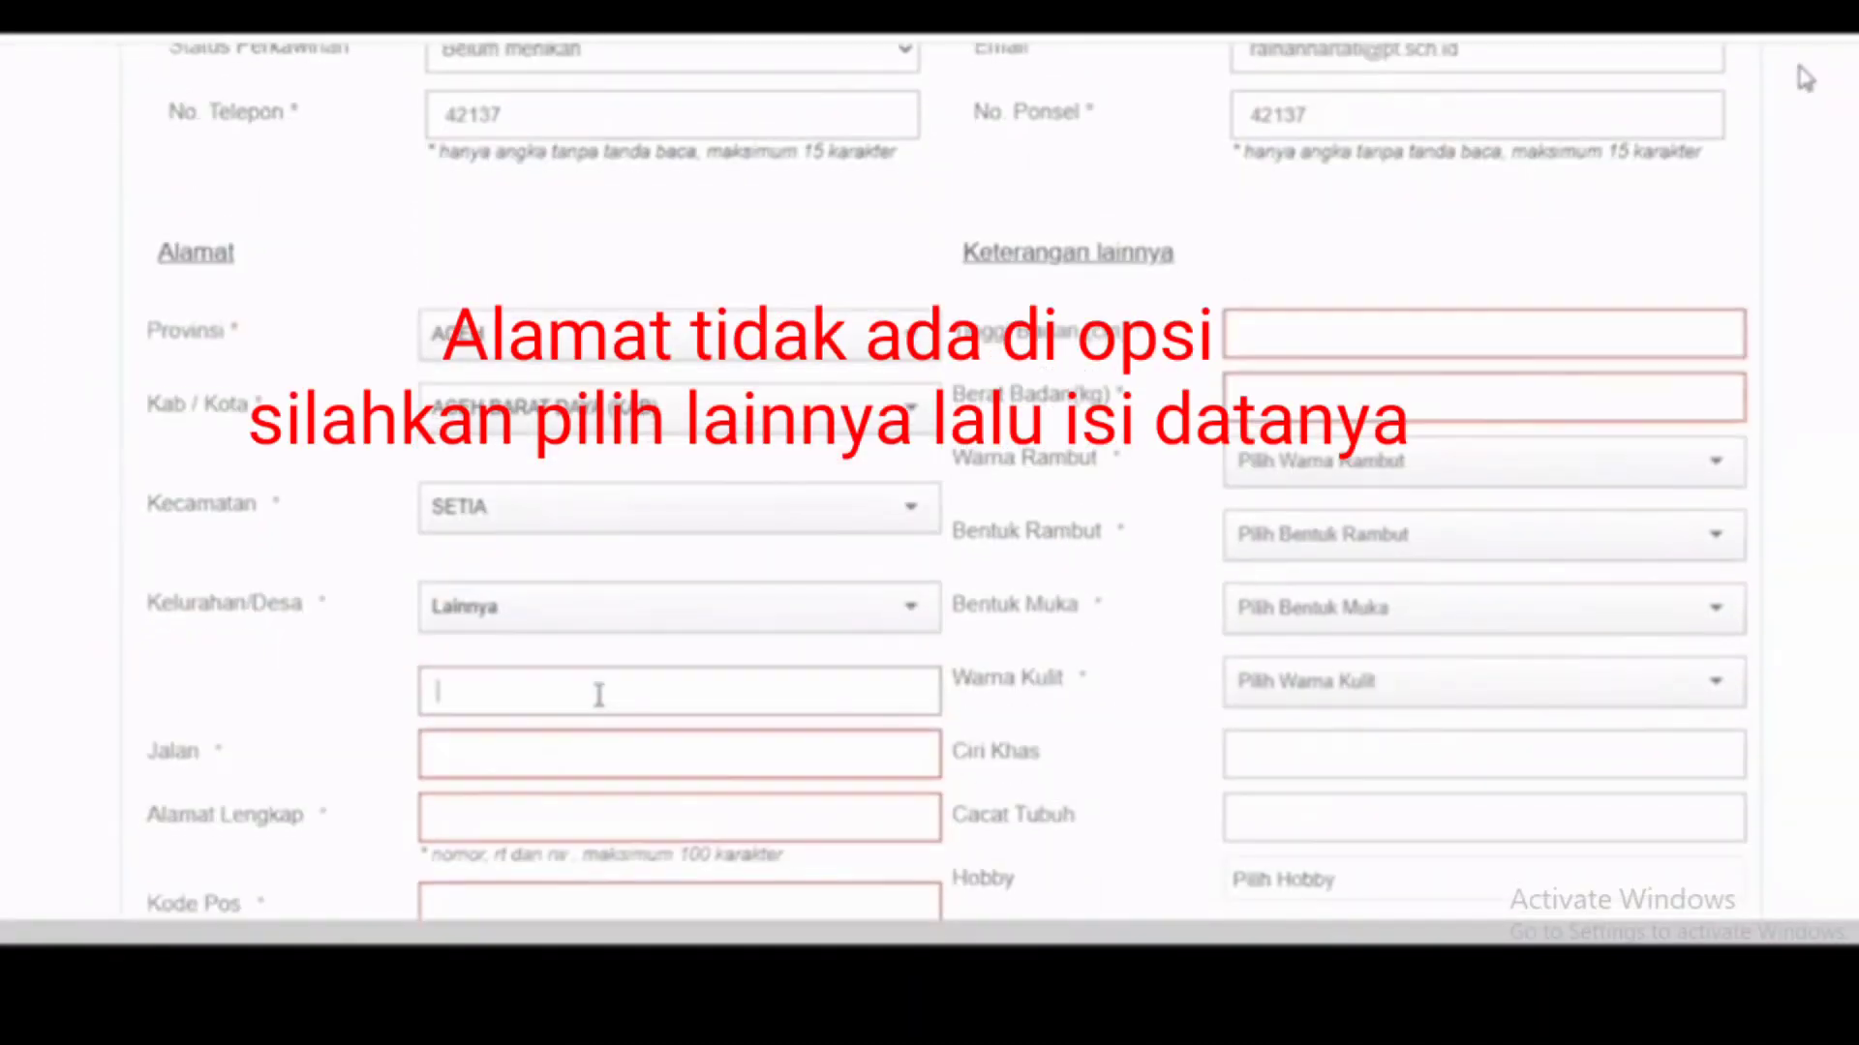
pyautogui.write('kelurahan')
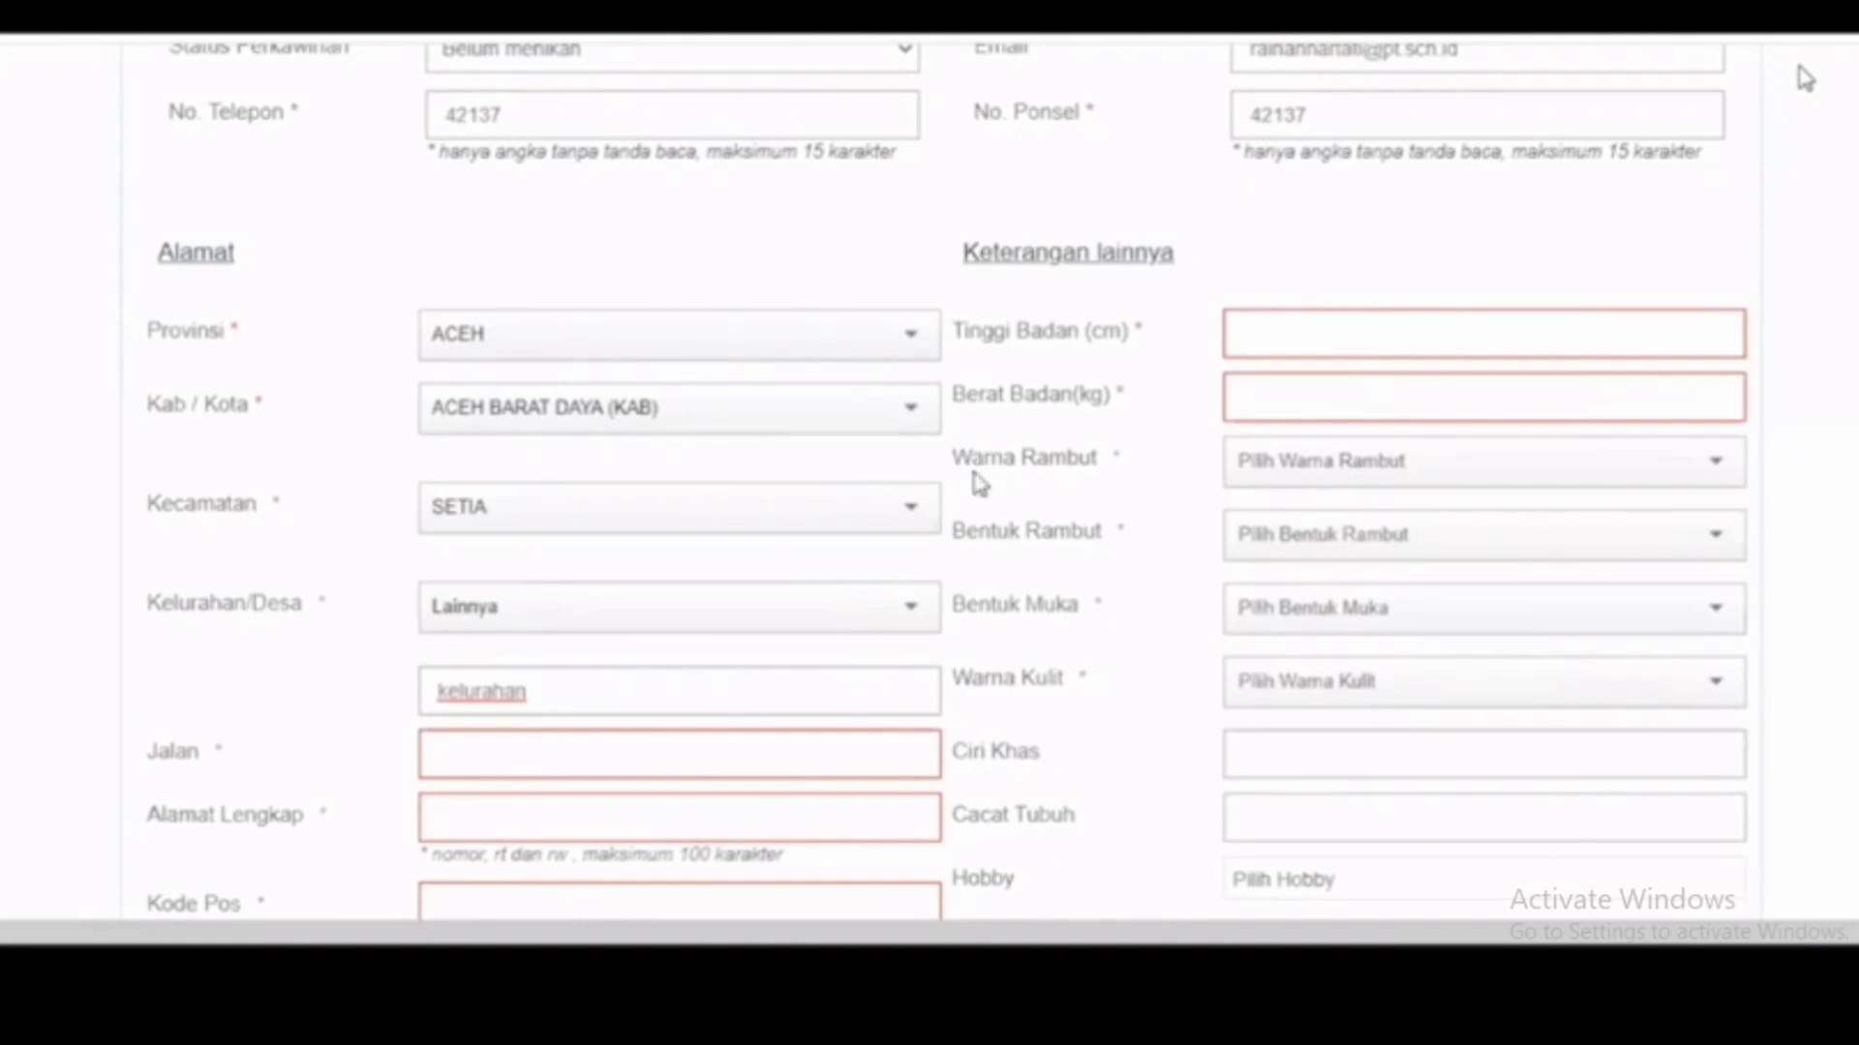
# Step: Fill Jalan 'jalan', Alamat Lengkap 'alamat lengkap' and Kode Pos 12345
pyautogui.scroll(-1, 753, 494)
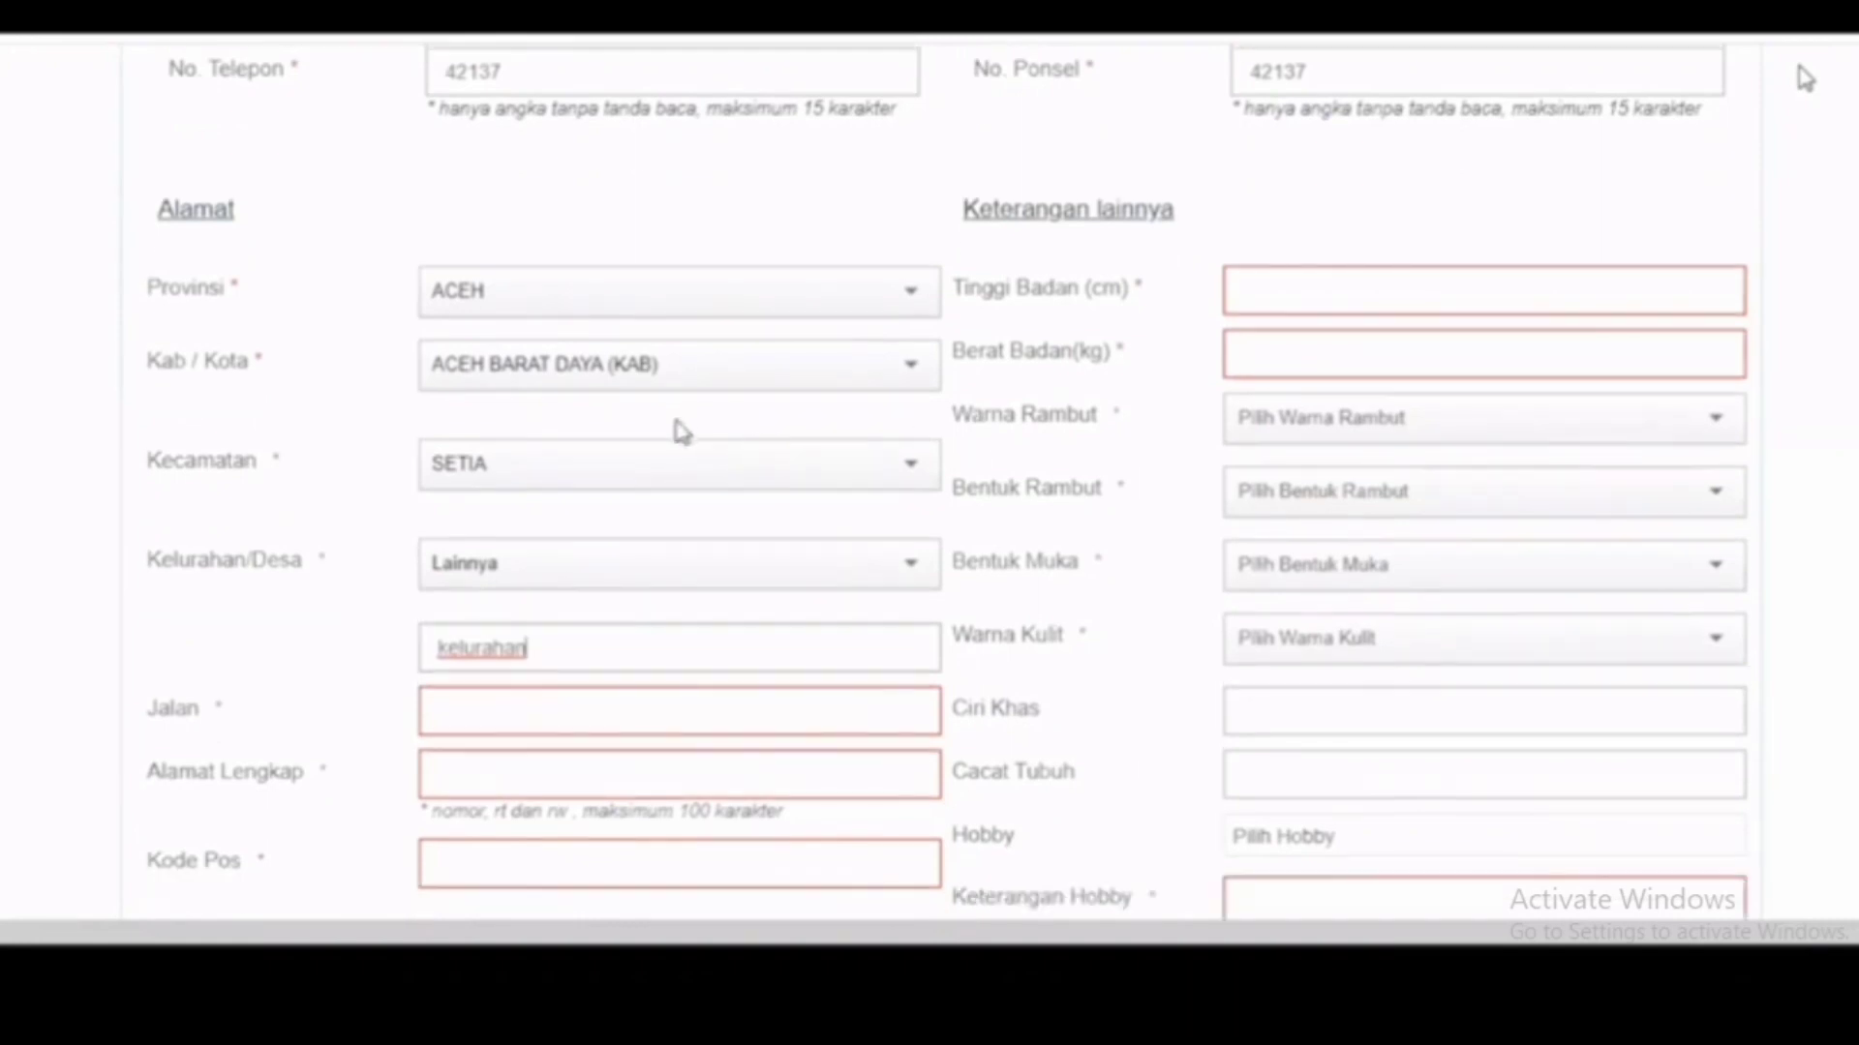
pyautogui.scroll(-2, 519, 514)
pyautogui.click(521, 516)
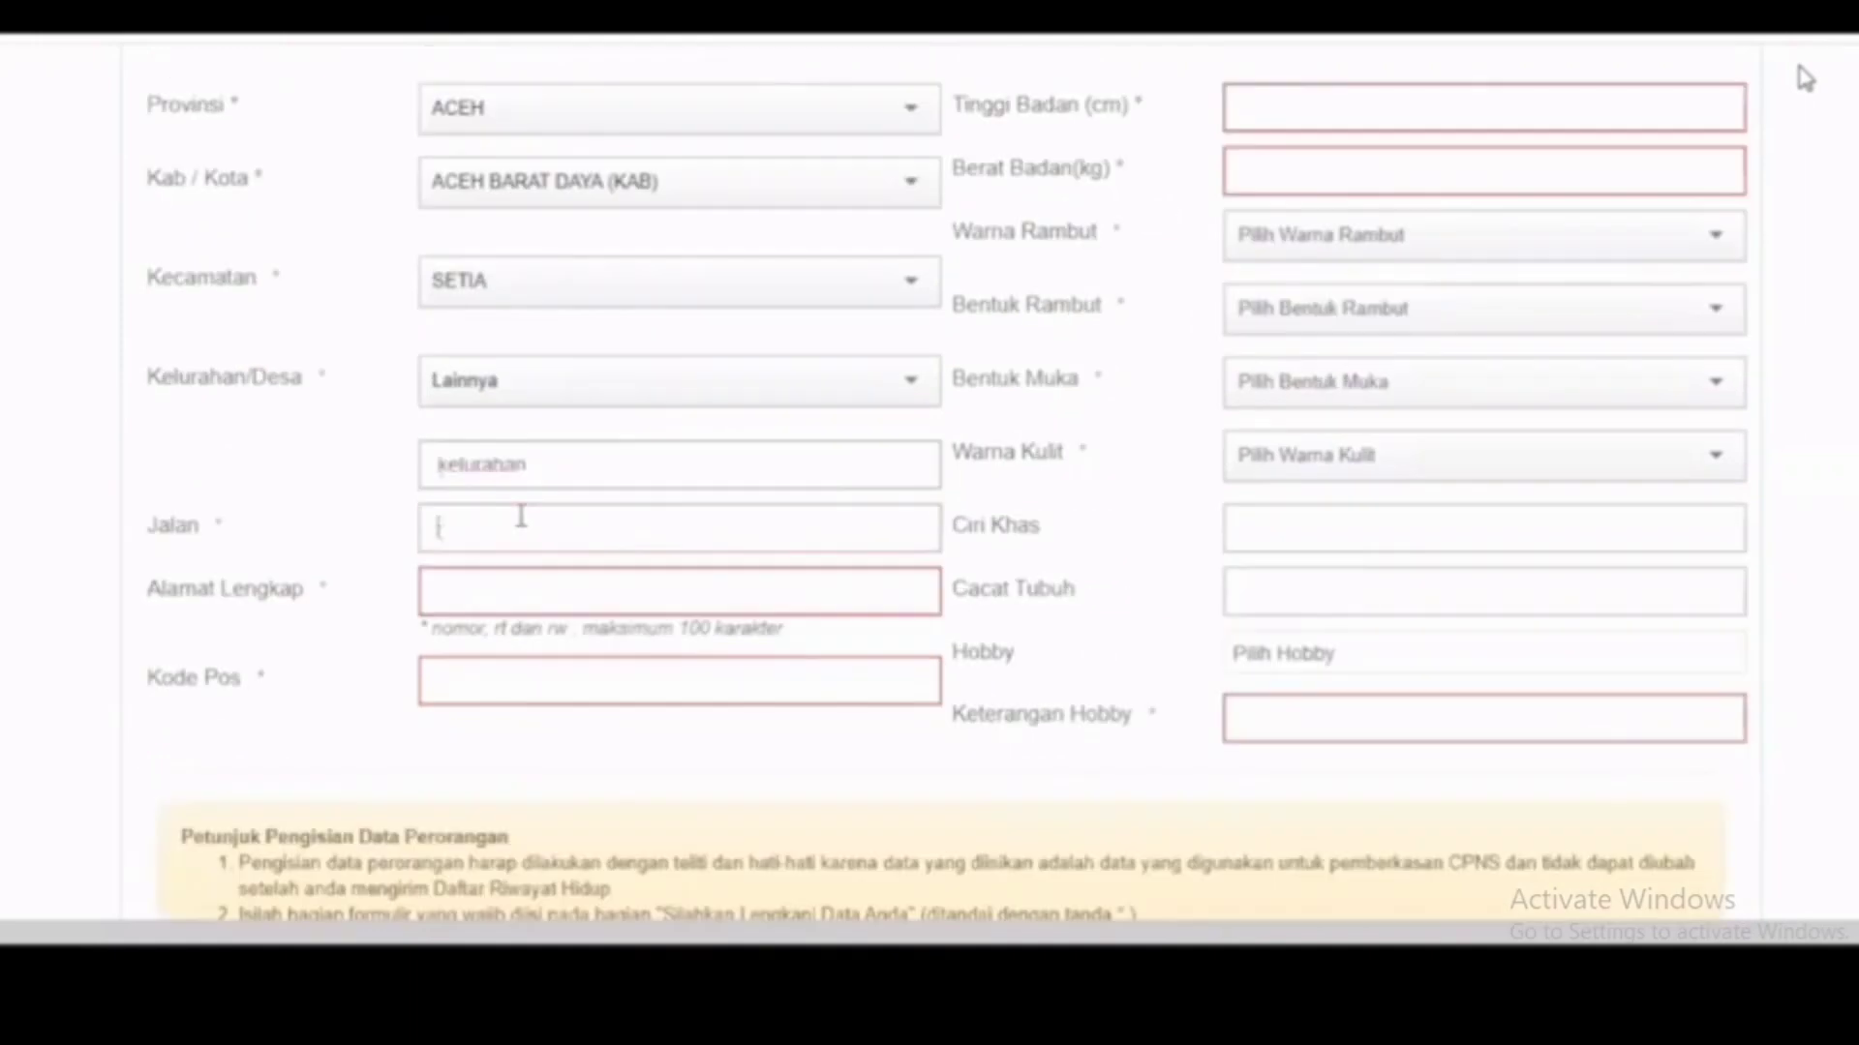
pyautogui.press('Tab')
pyautogui.write('alamat lengkap')
pyautogui.press('Tab')
pyautogui.write('1')
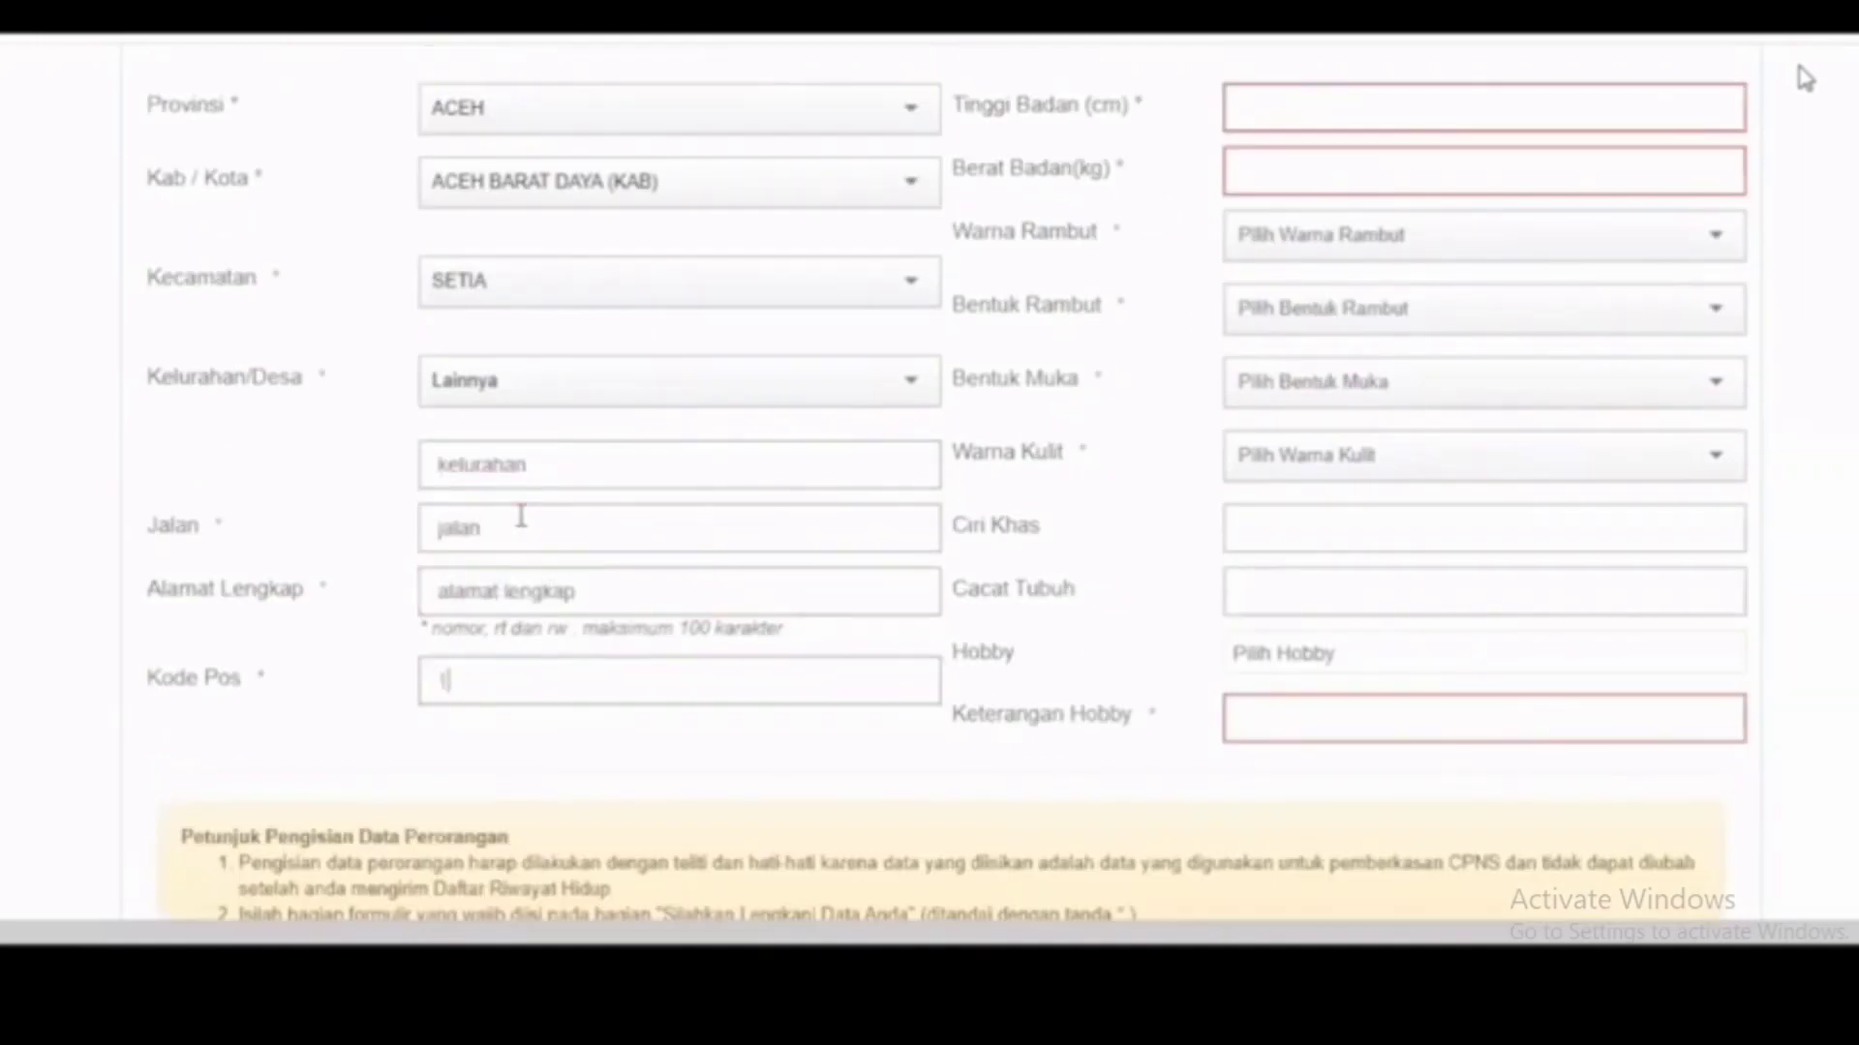
pyautogui.write('2345')
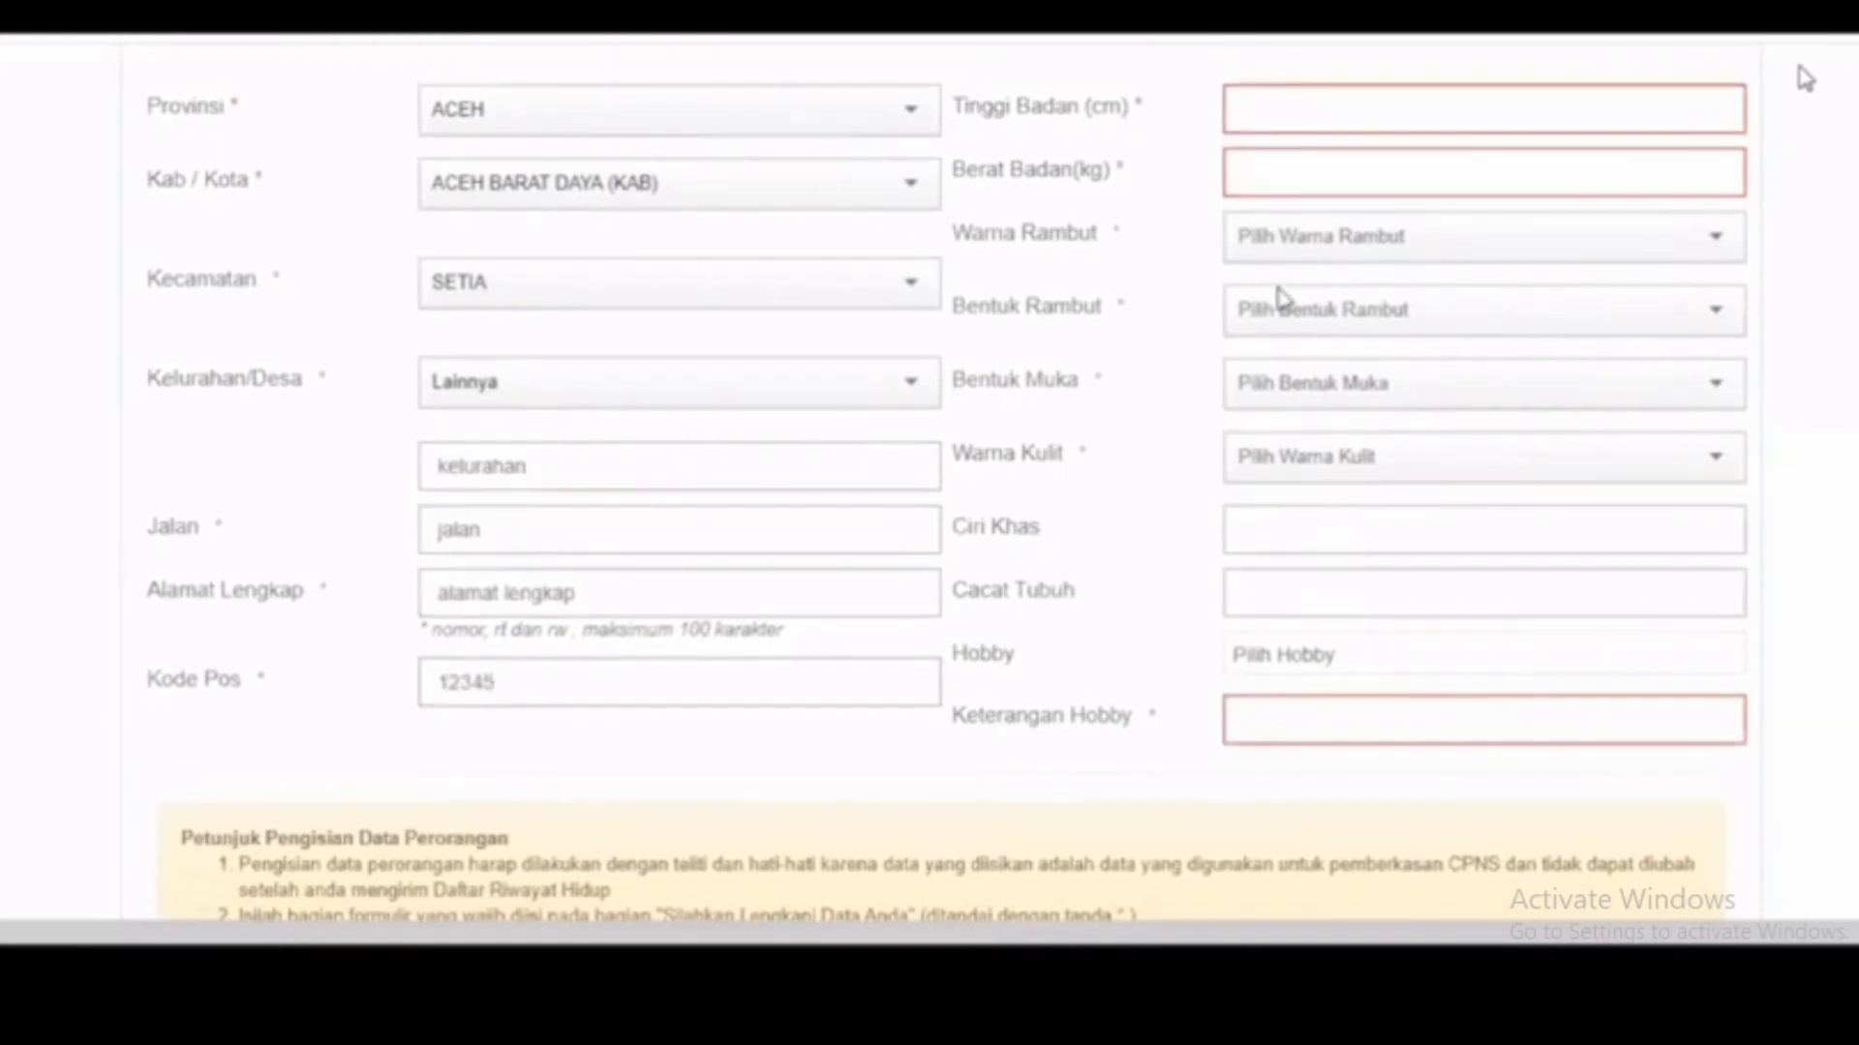
# Step: Enter height 167, weight 45, hair HITAM/LURUS, face KOTAK and skin KUNING LANGSAT
pyautogui.press('Tab')
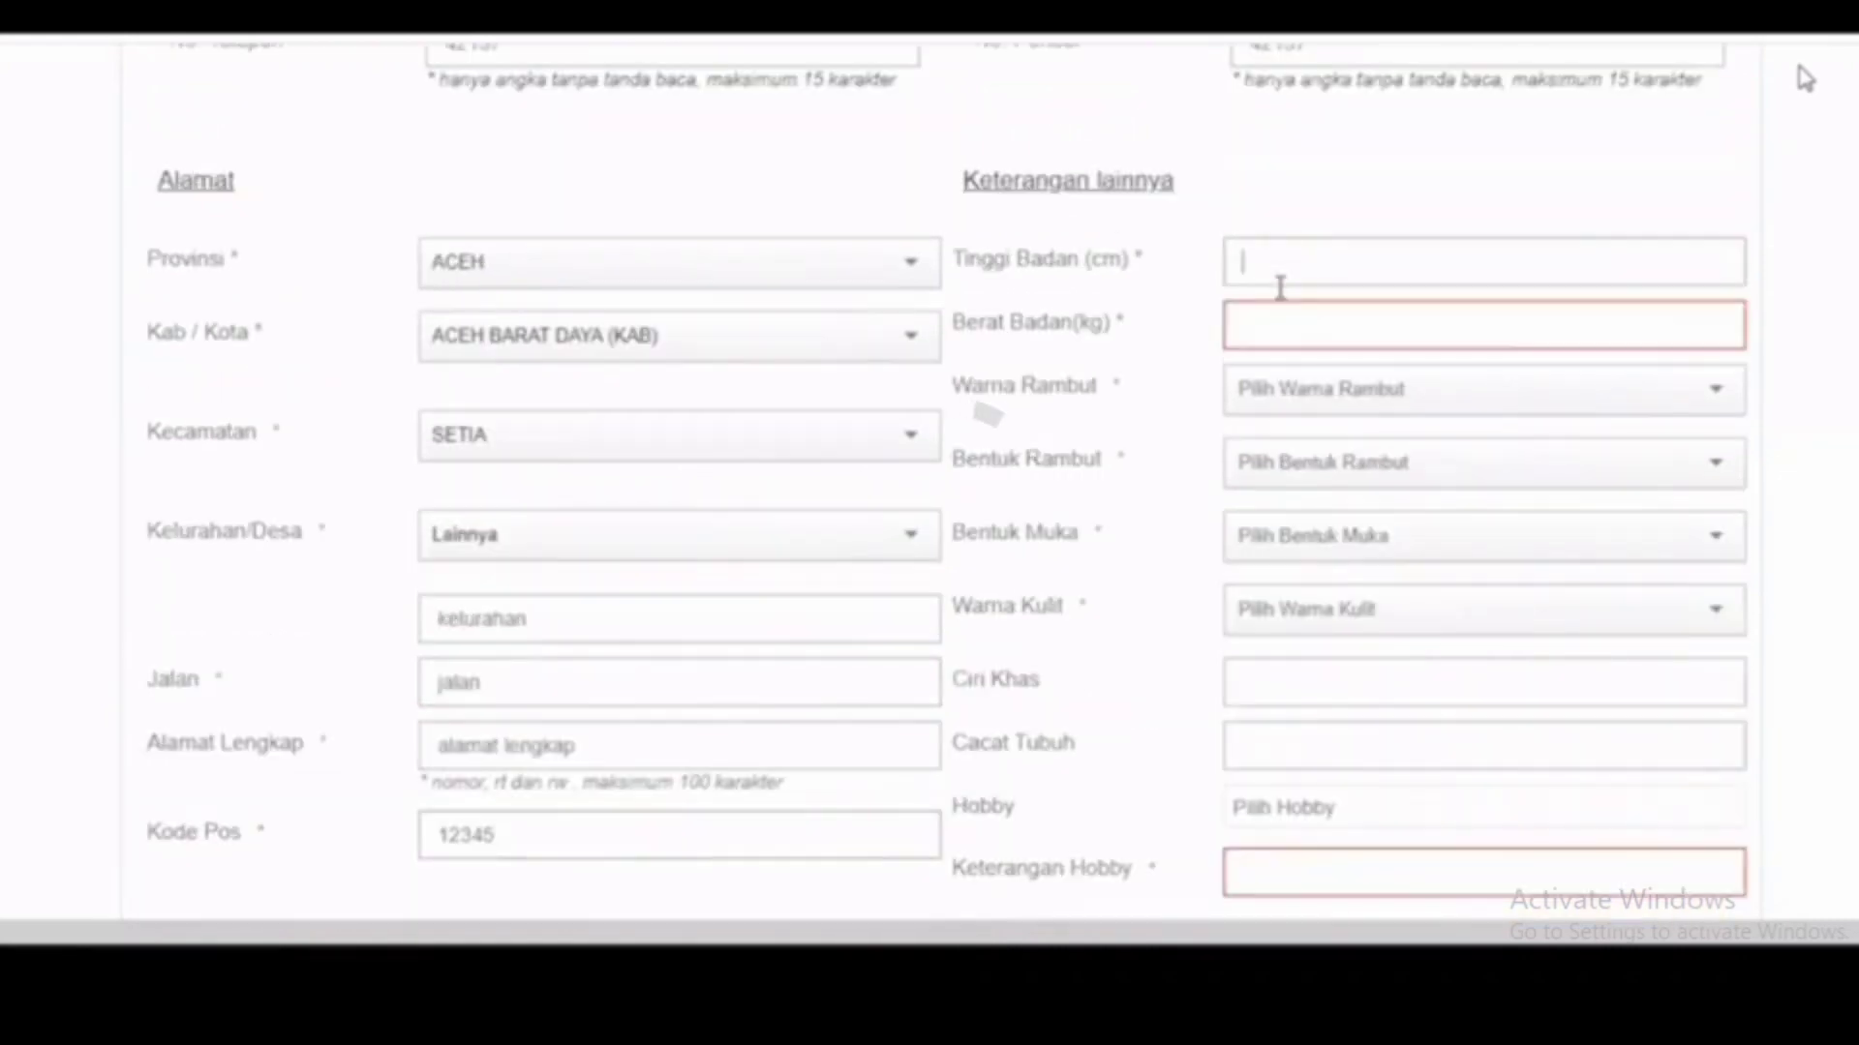
pyautogui.write('167')
pyautogui.press('Tab')
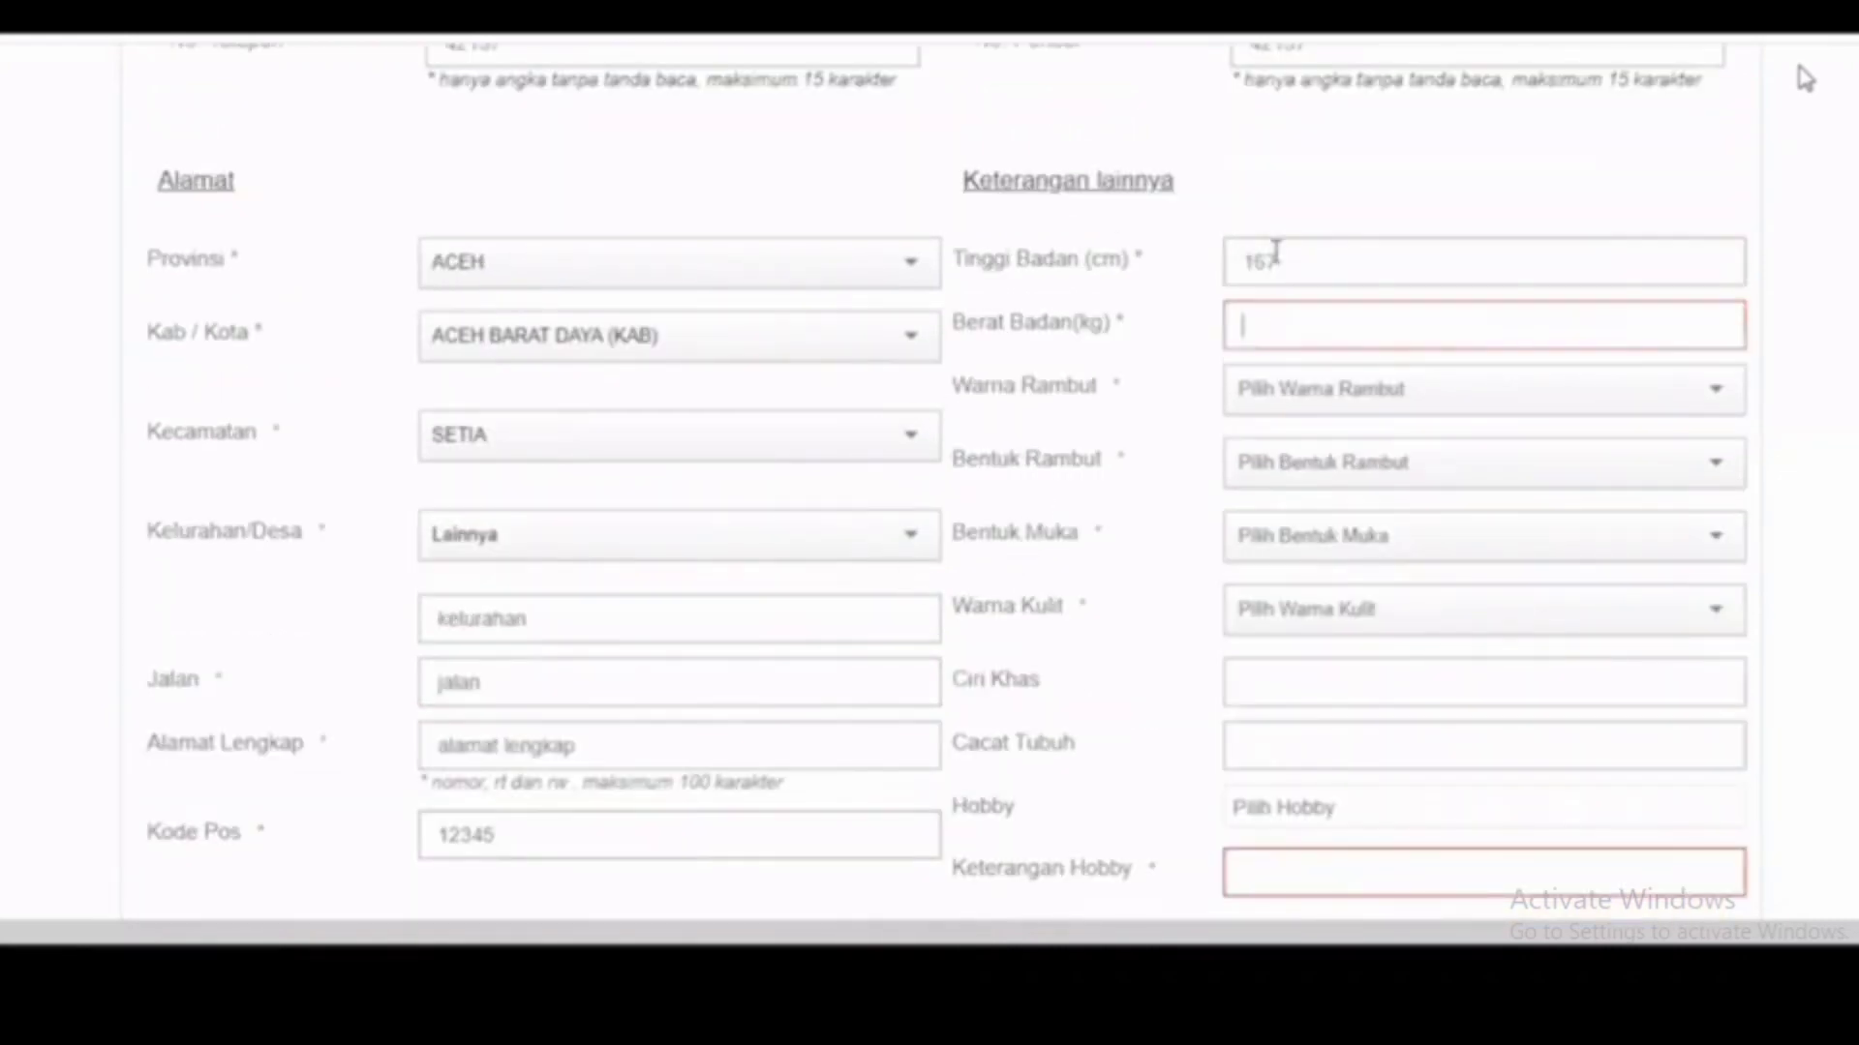
pyautogui.write('45')
pyautogui.press('Tab')
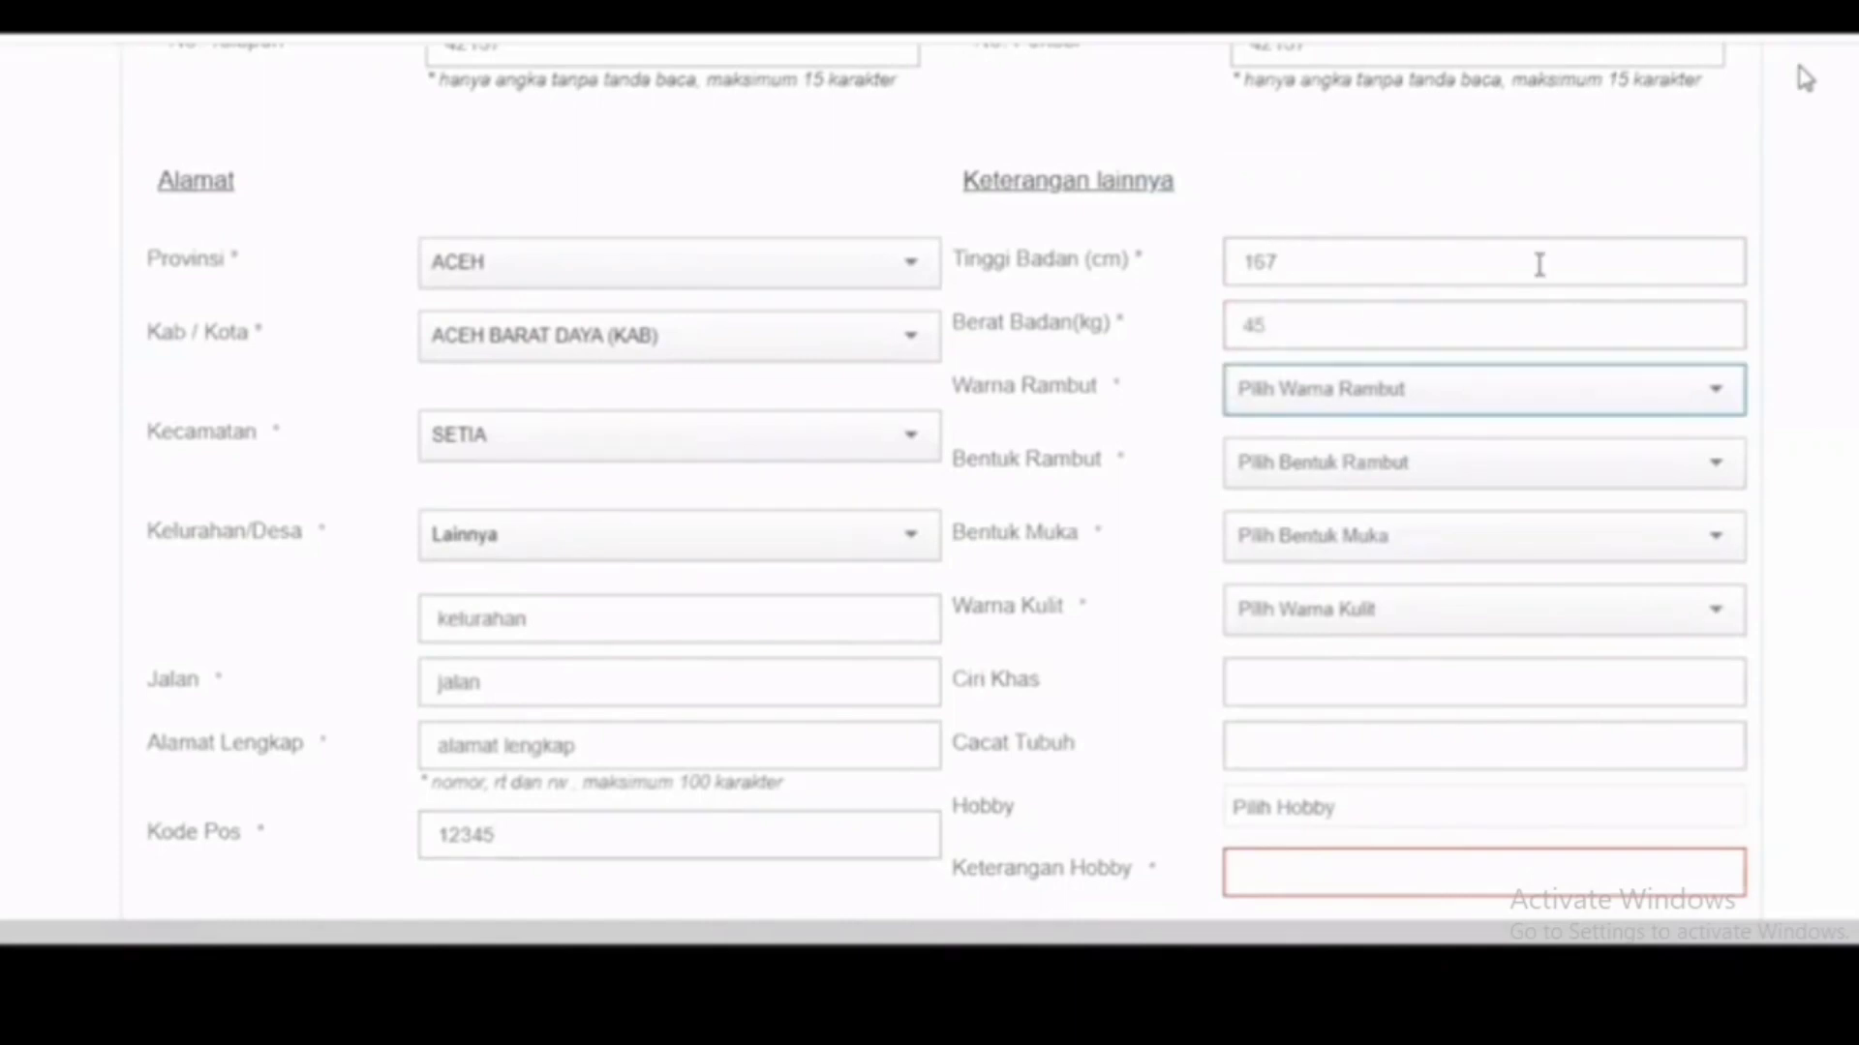
pyautogui.press('Return')
pyautogui.press('Return')
pyautogui.press('Tab')
pyautogui.press('Return')
pyautogui.press('Return')
pyautogui.press('Tab')
pyautogui.press('Return')
pyautogui.press('Return')
pyautogui.press('Tab')
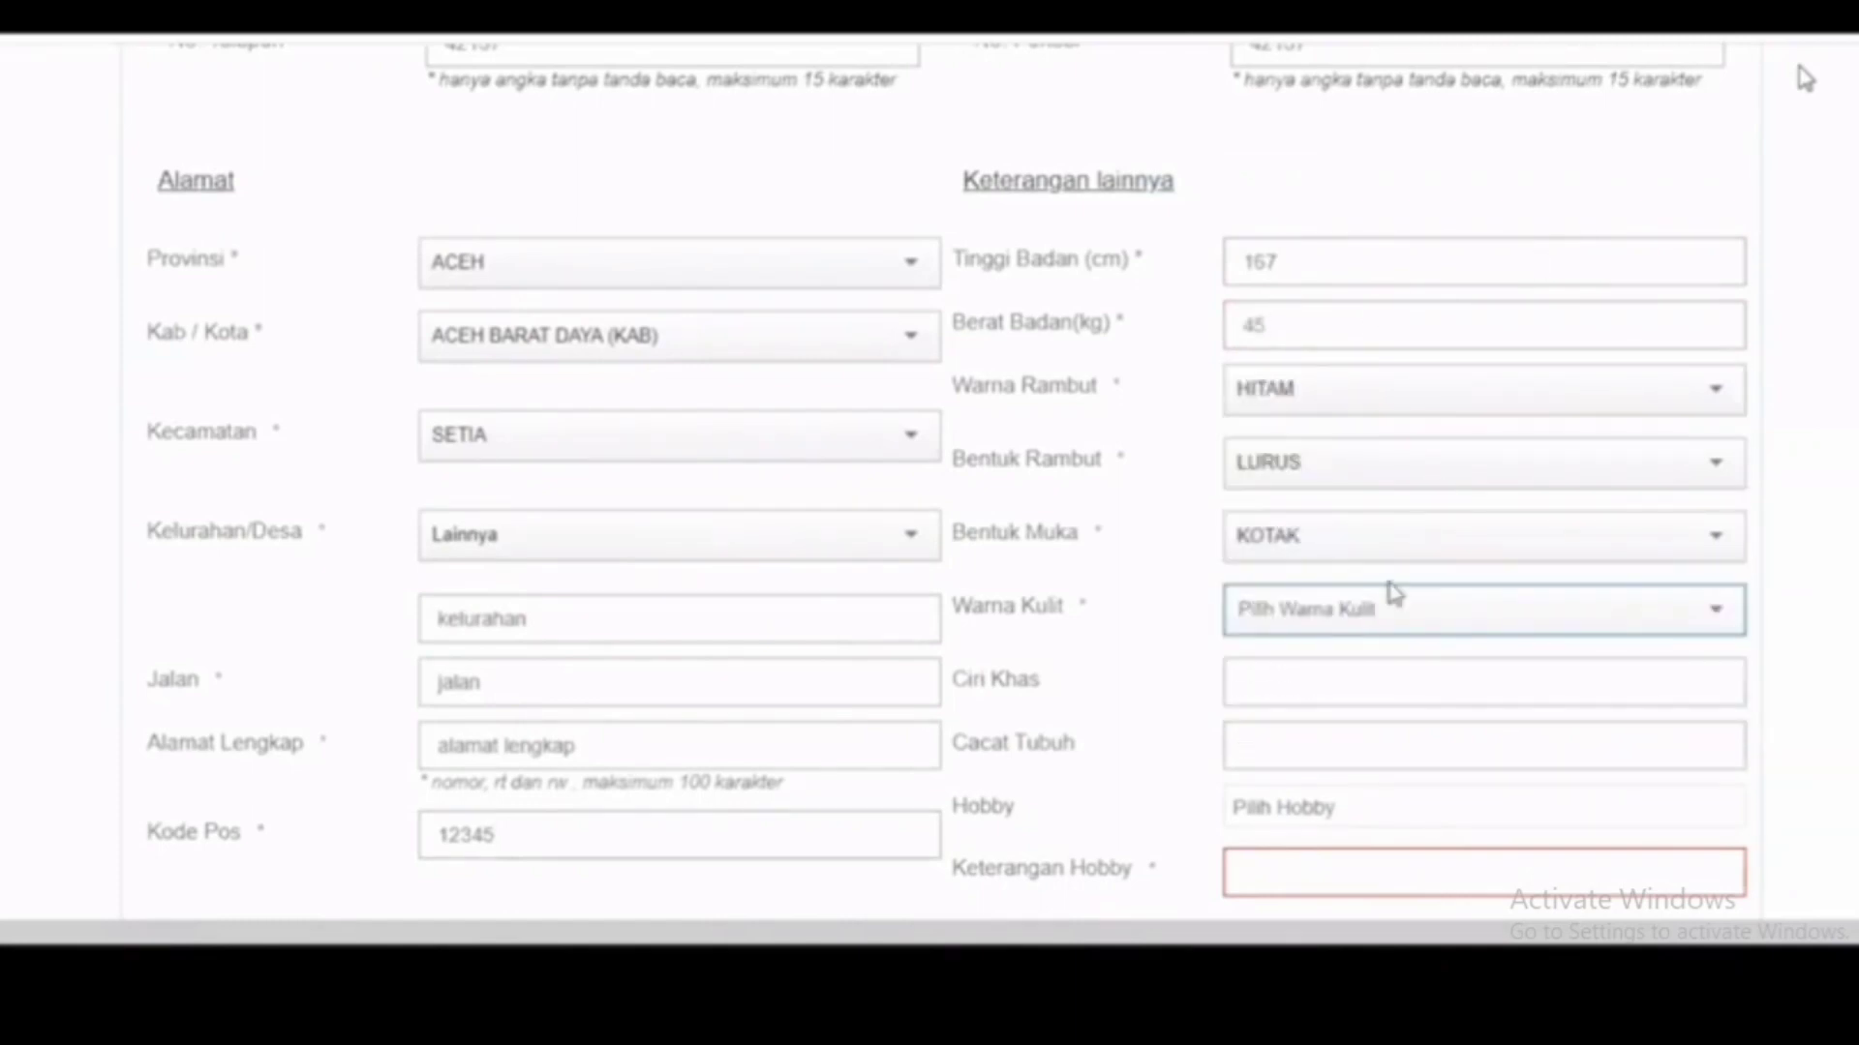
pyautogui.press('Return')
pyautogui.press('Return')
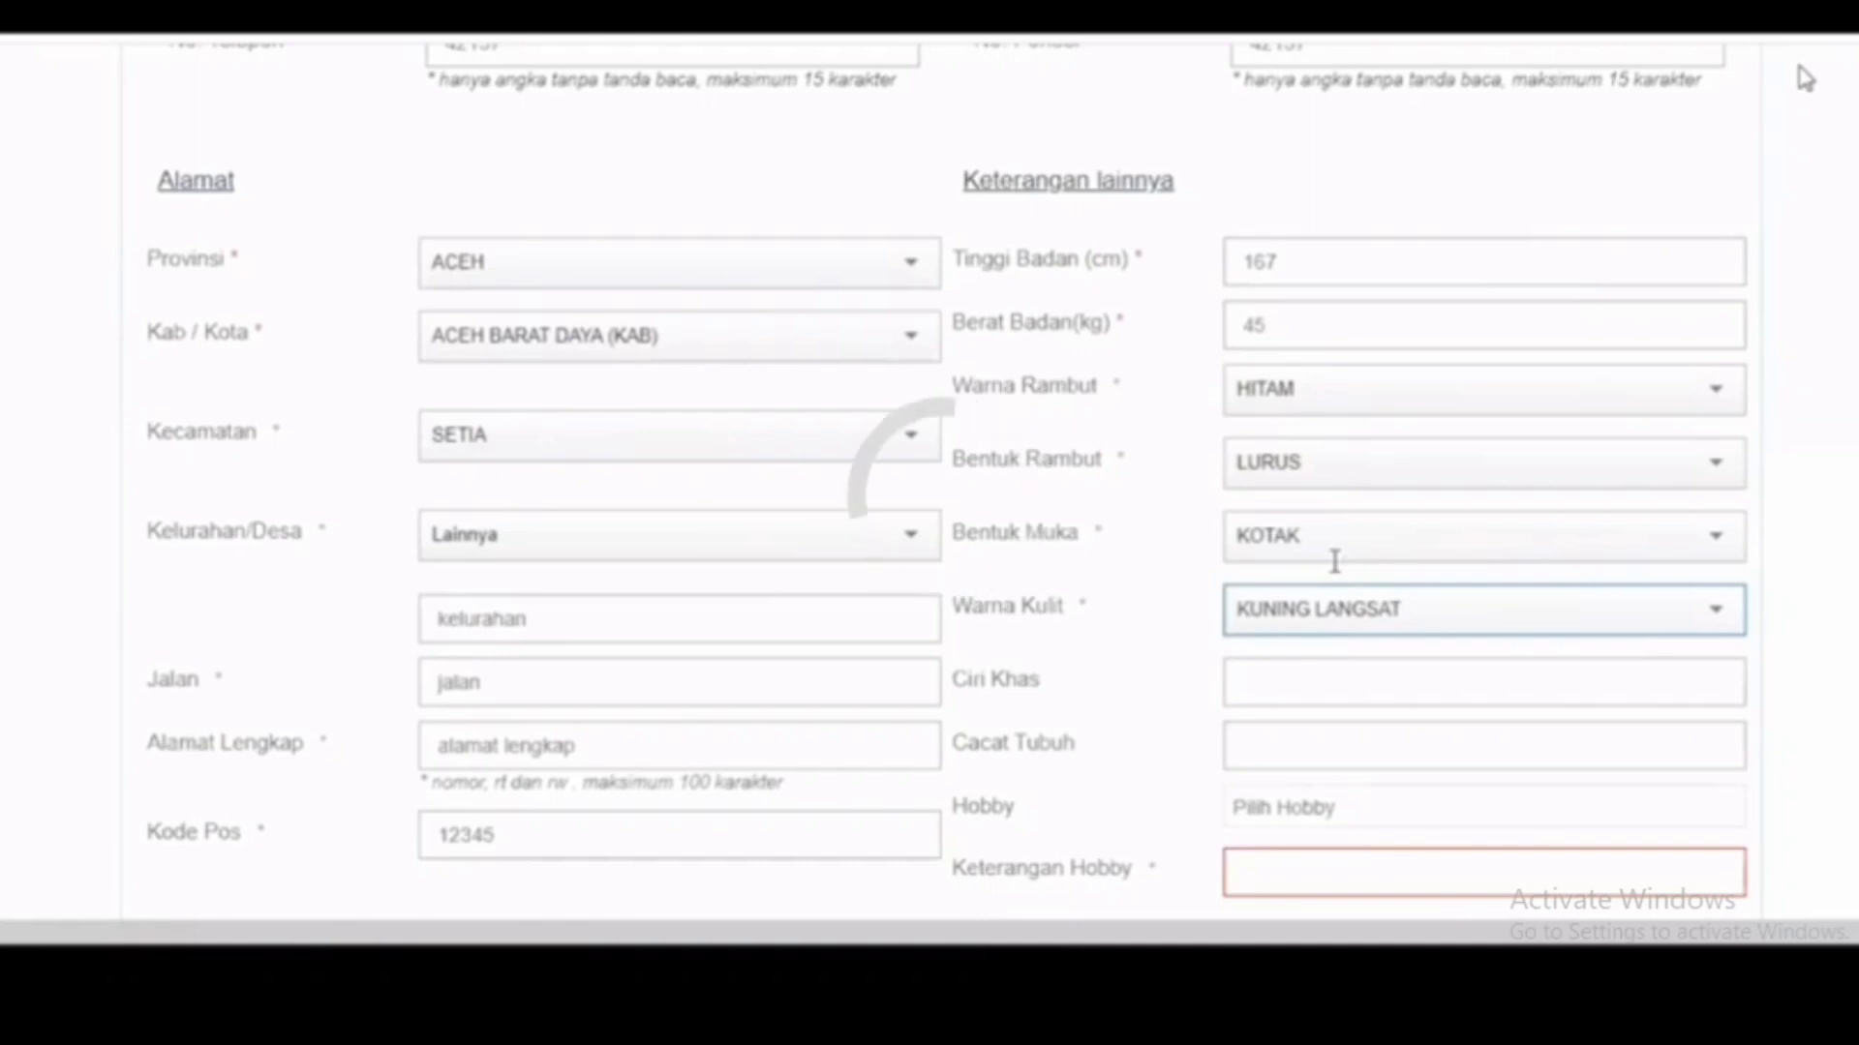
# Step: Choose OLAHRAGA as the hobby and save the personal data with Selanjutnya
pyautogui.scroll(-3, 1334, 561)
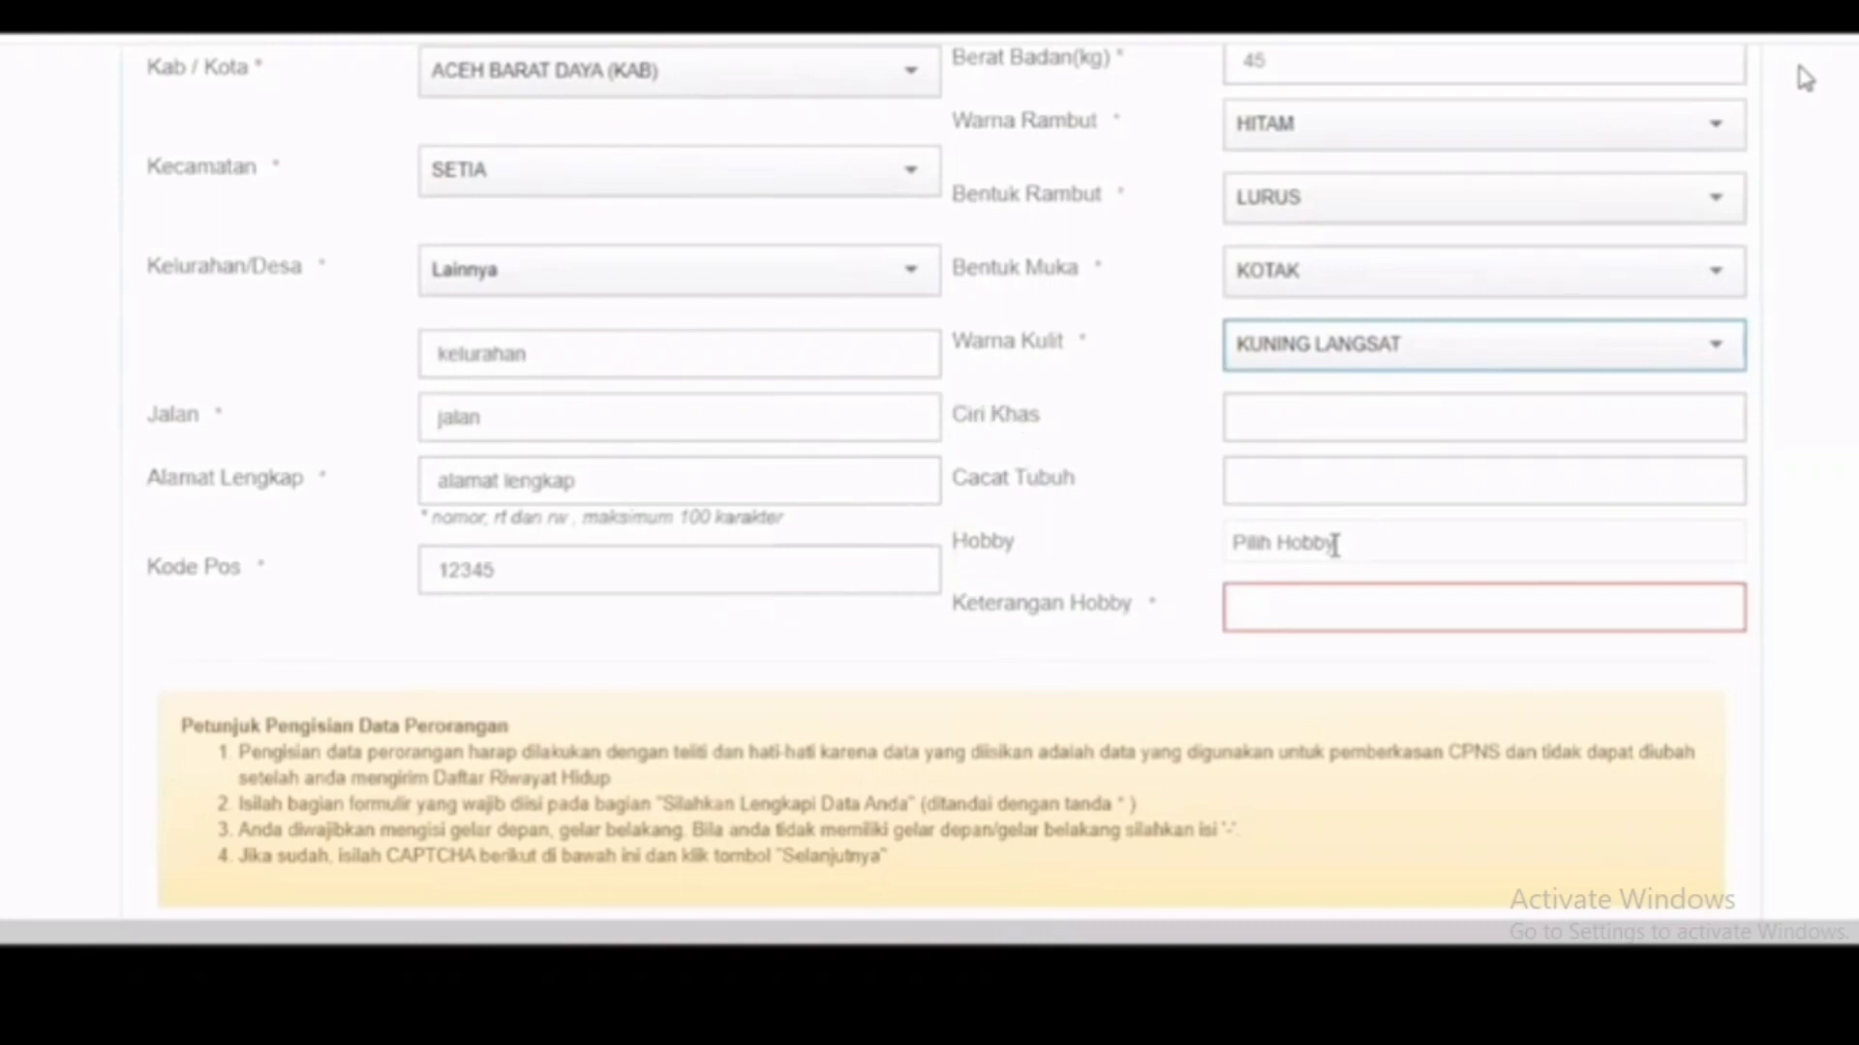
pyautogui.click(1331, 548)
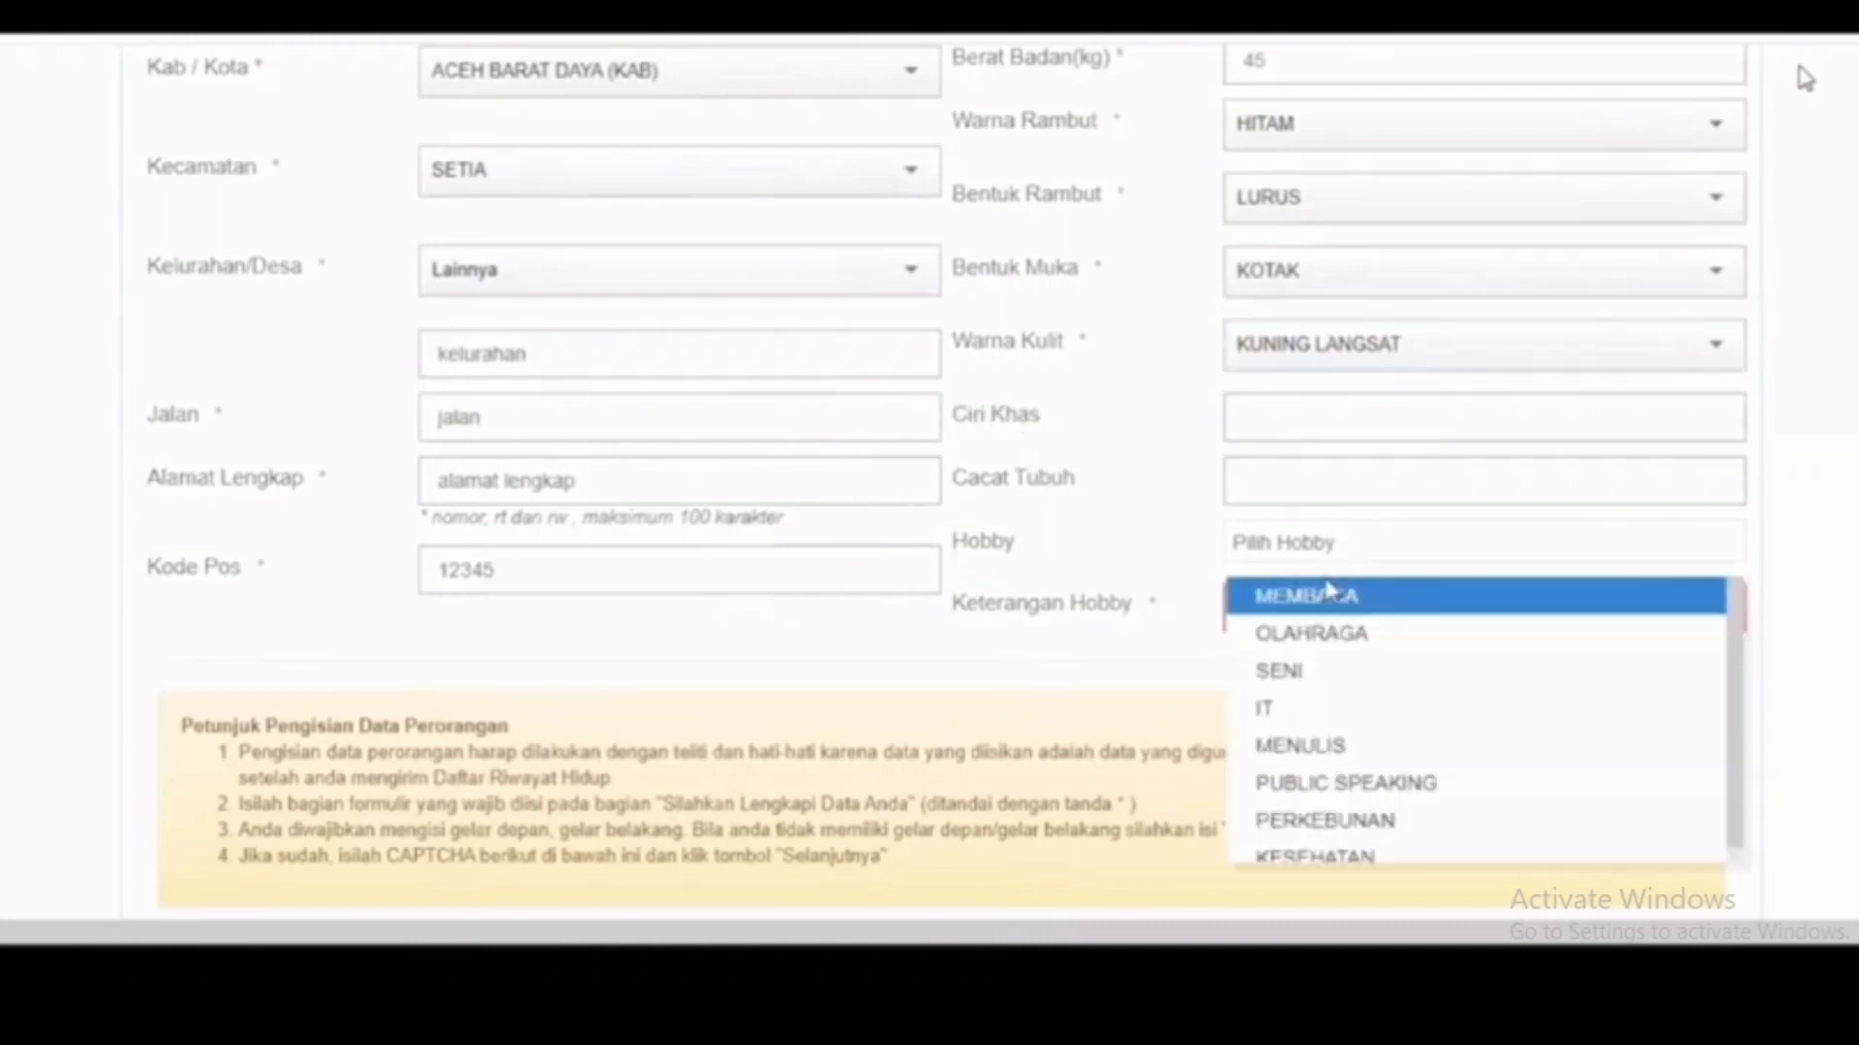
pyautogui.click(1339, 643)
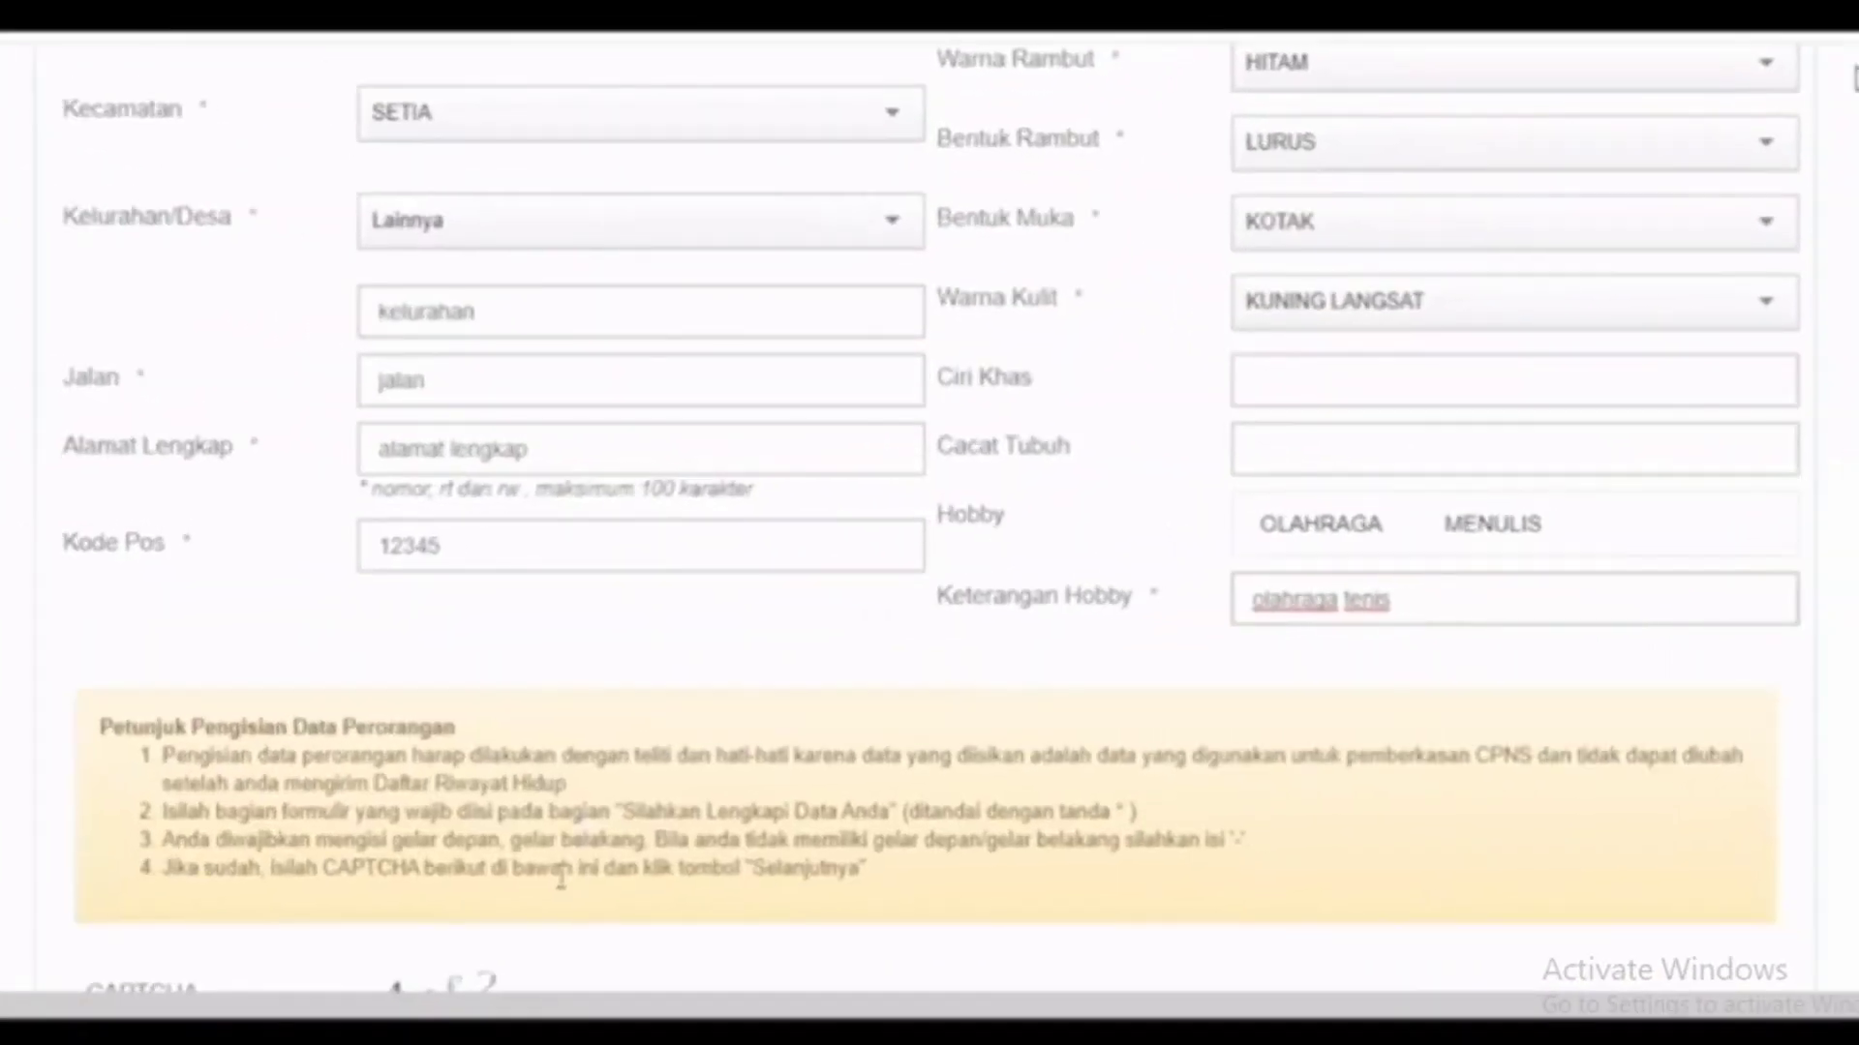
pyautogui.scroll(-4, 1022, 868)
pyautogui.click(999, 876)
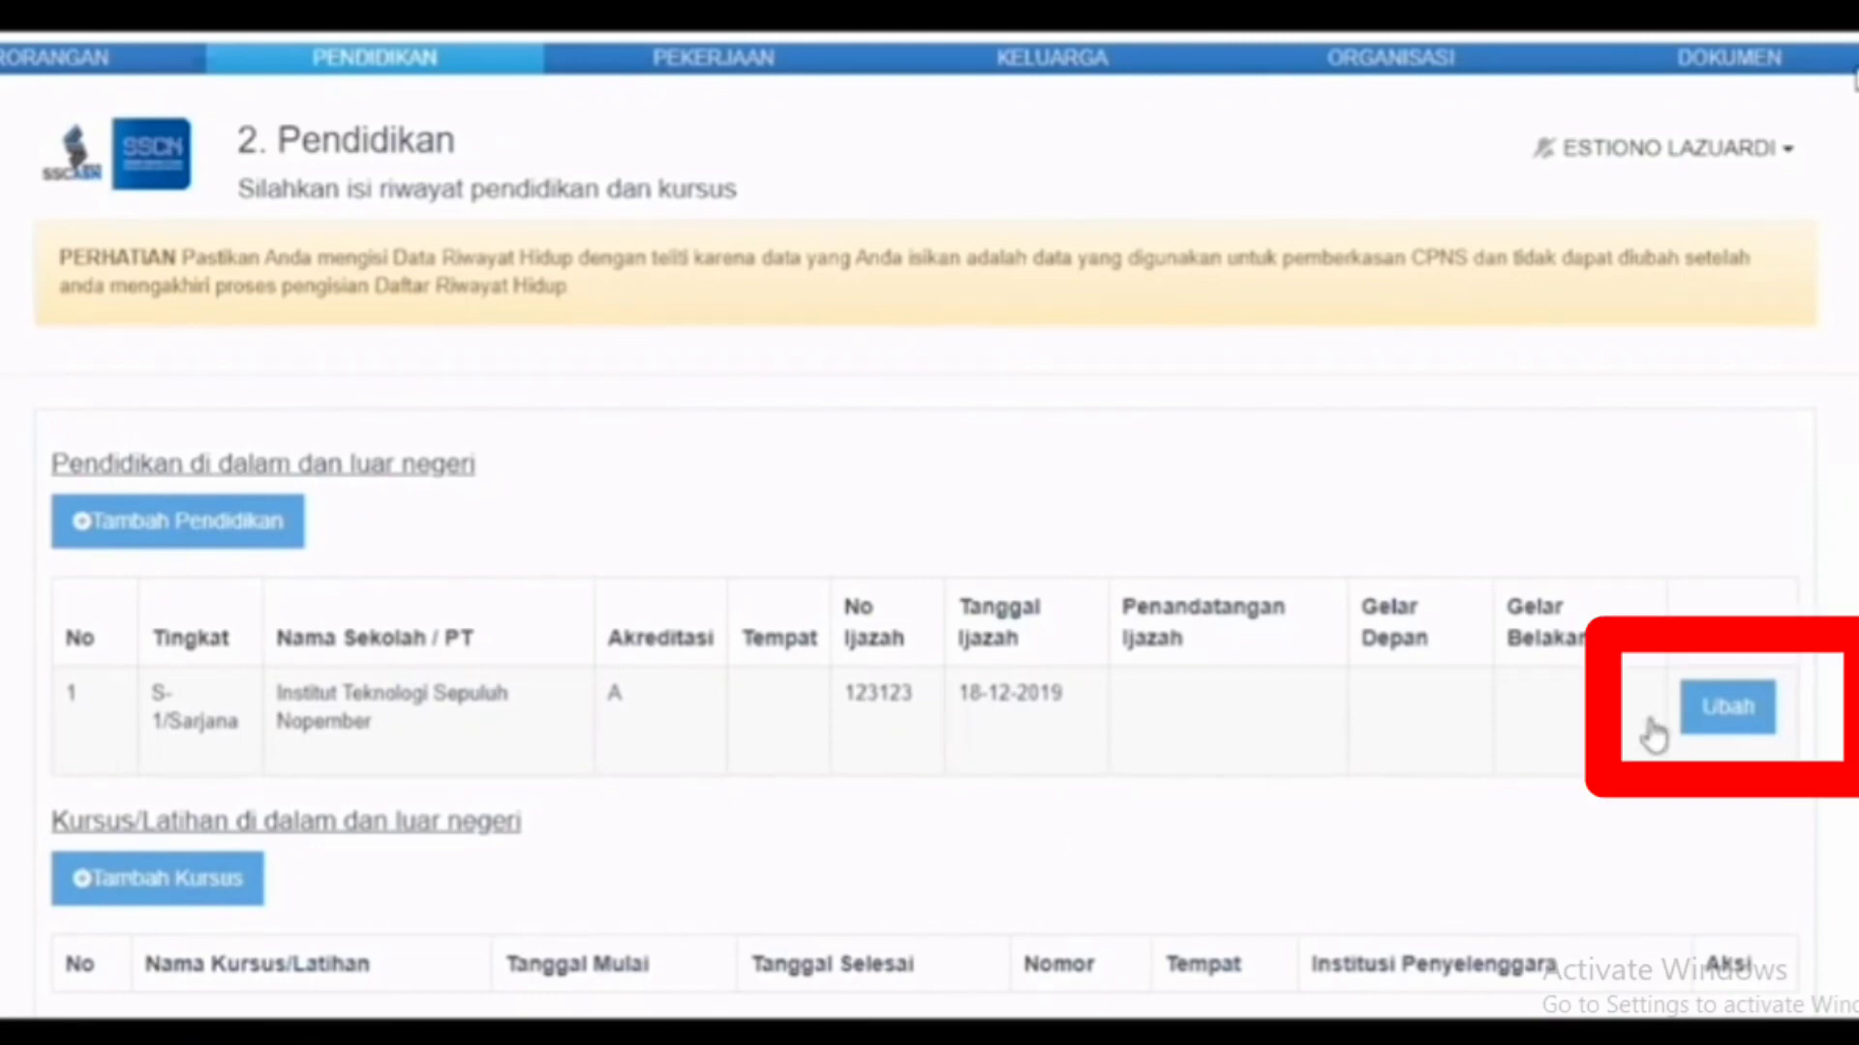
# Step: Edit the S-1 record and set its graduation place to JAKARTA SELATAN (KOTA)
pyautogui.click(1730, 717)
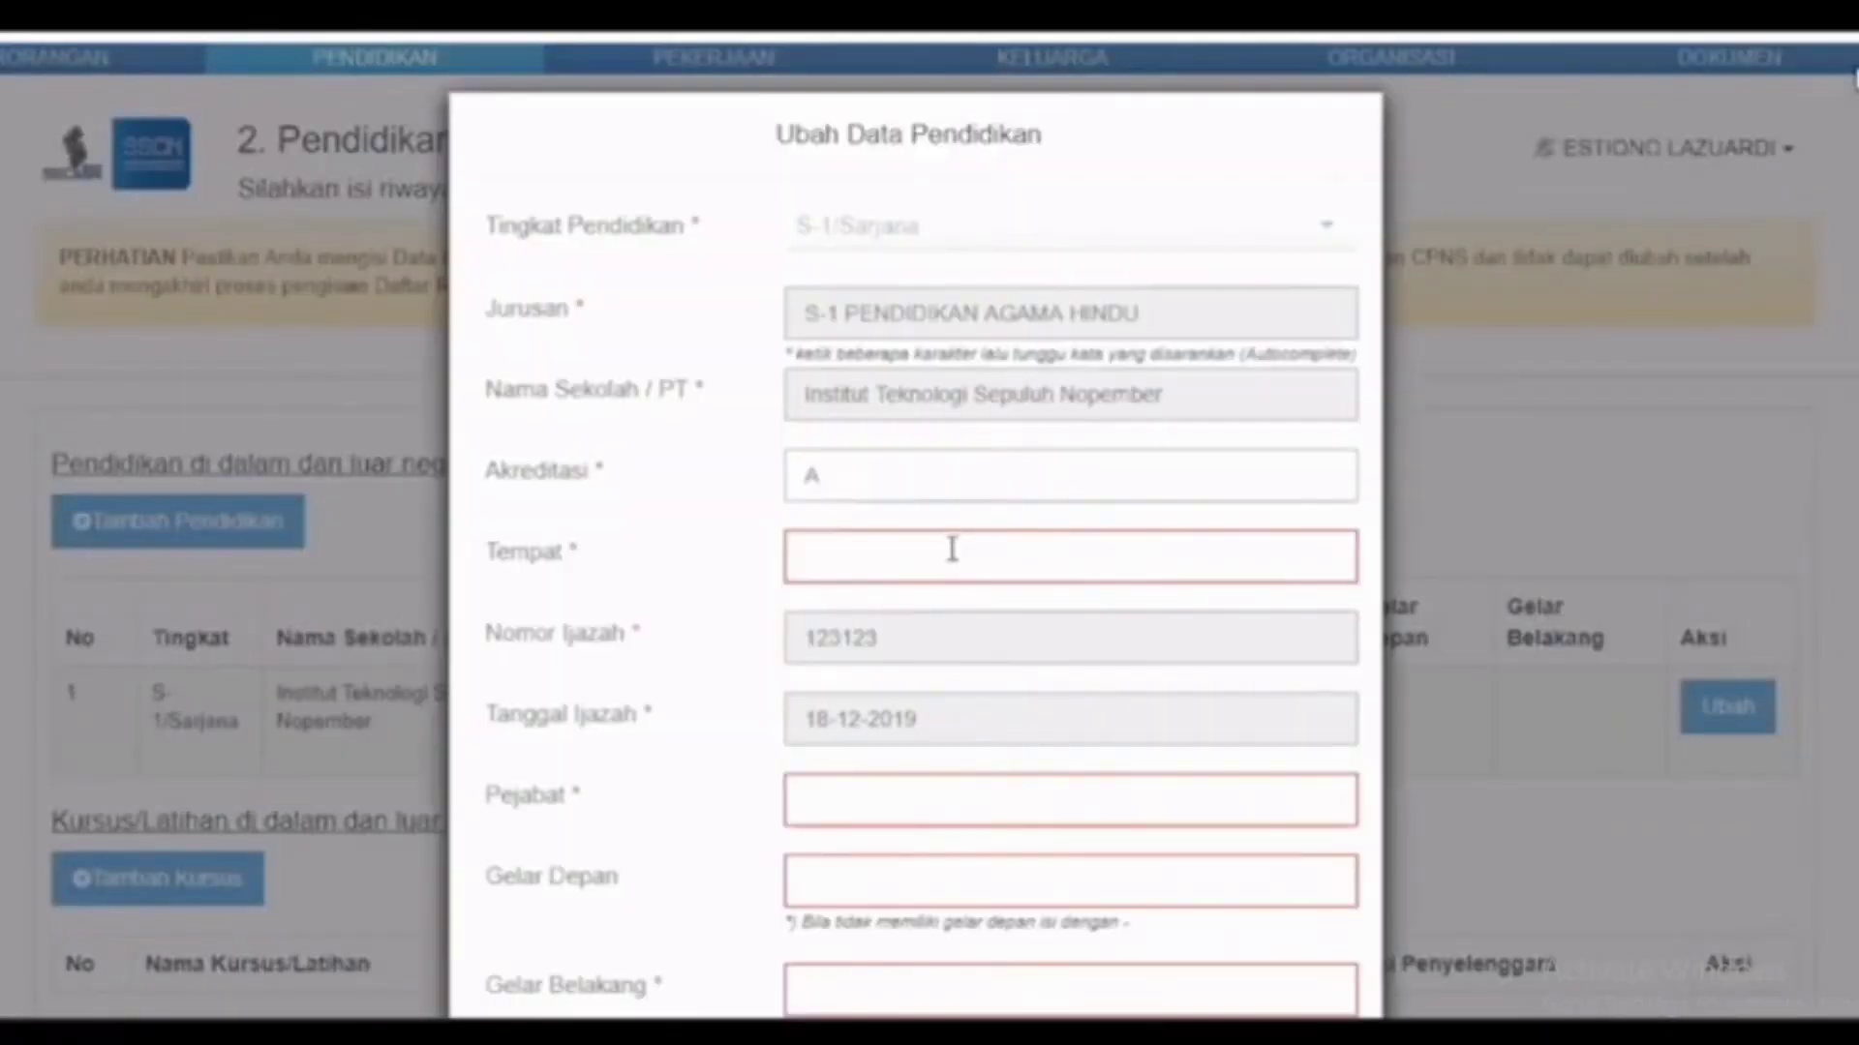
pyautogui.click(951, 549)
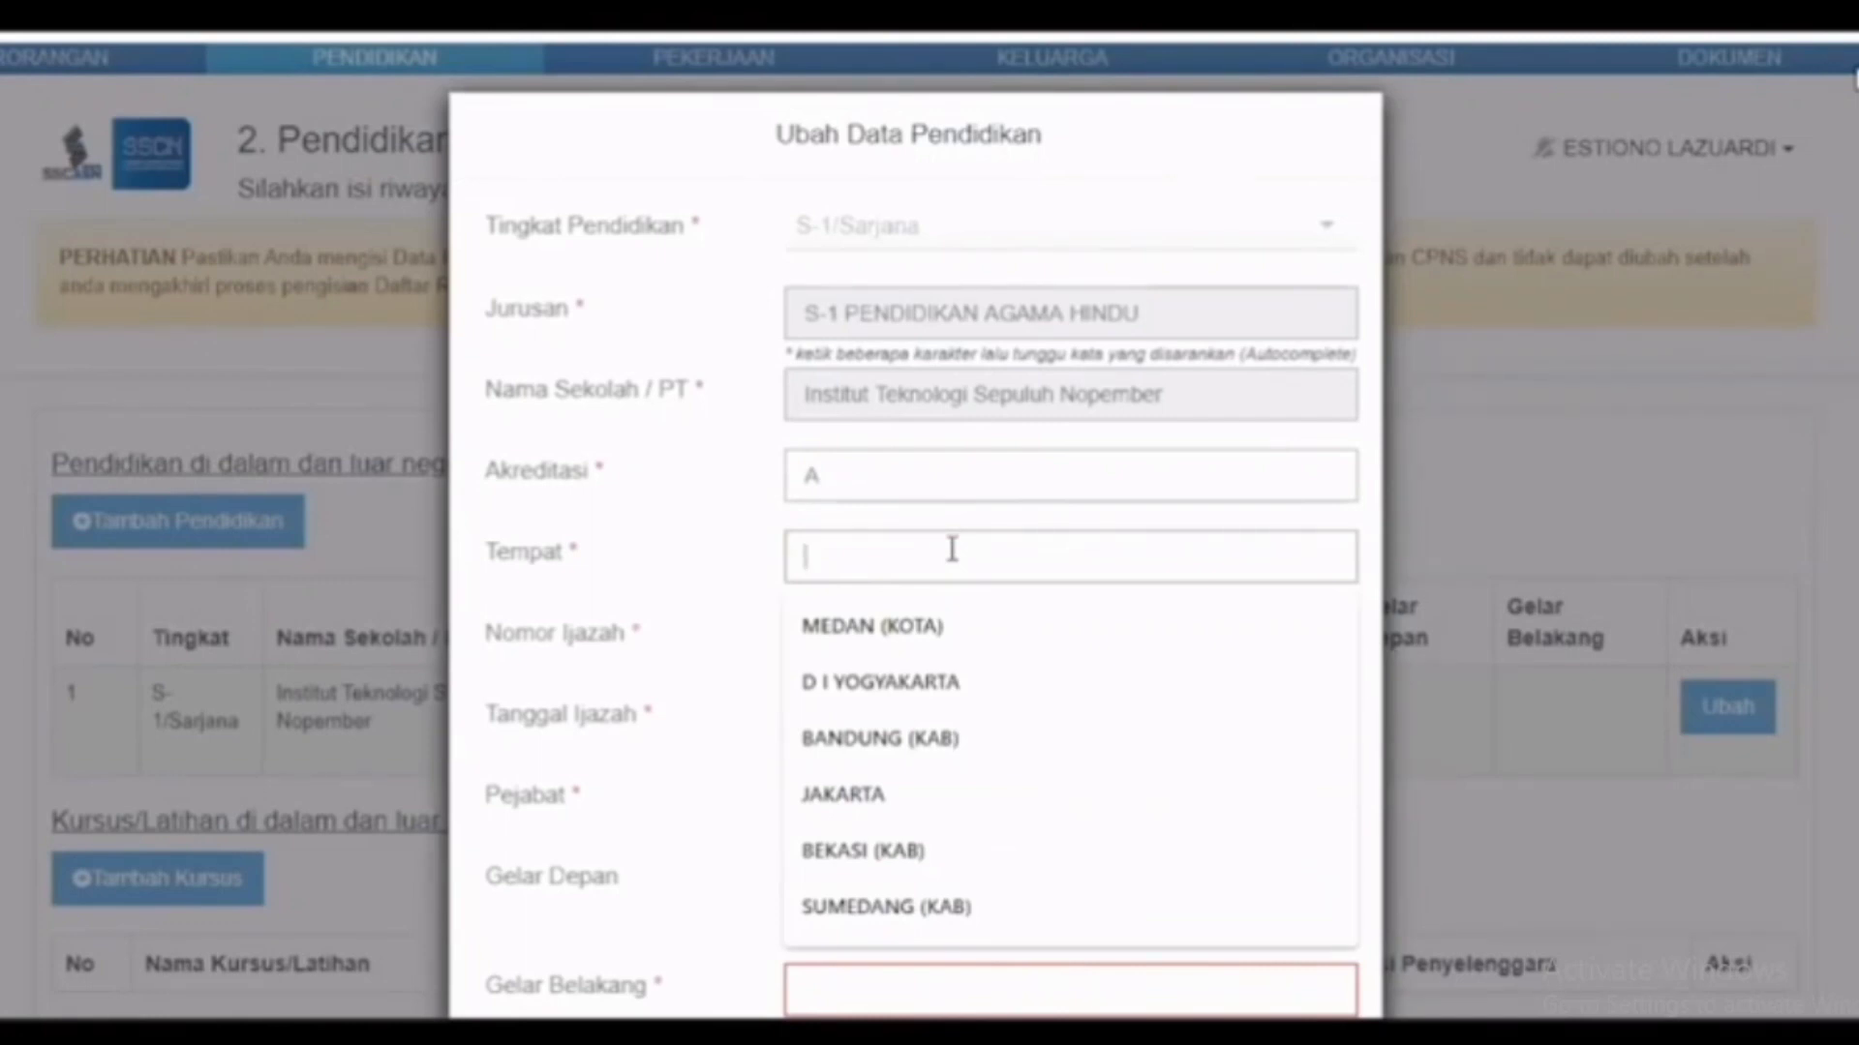
pyautogui.write('jakarta')
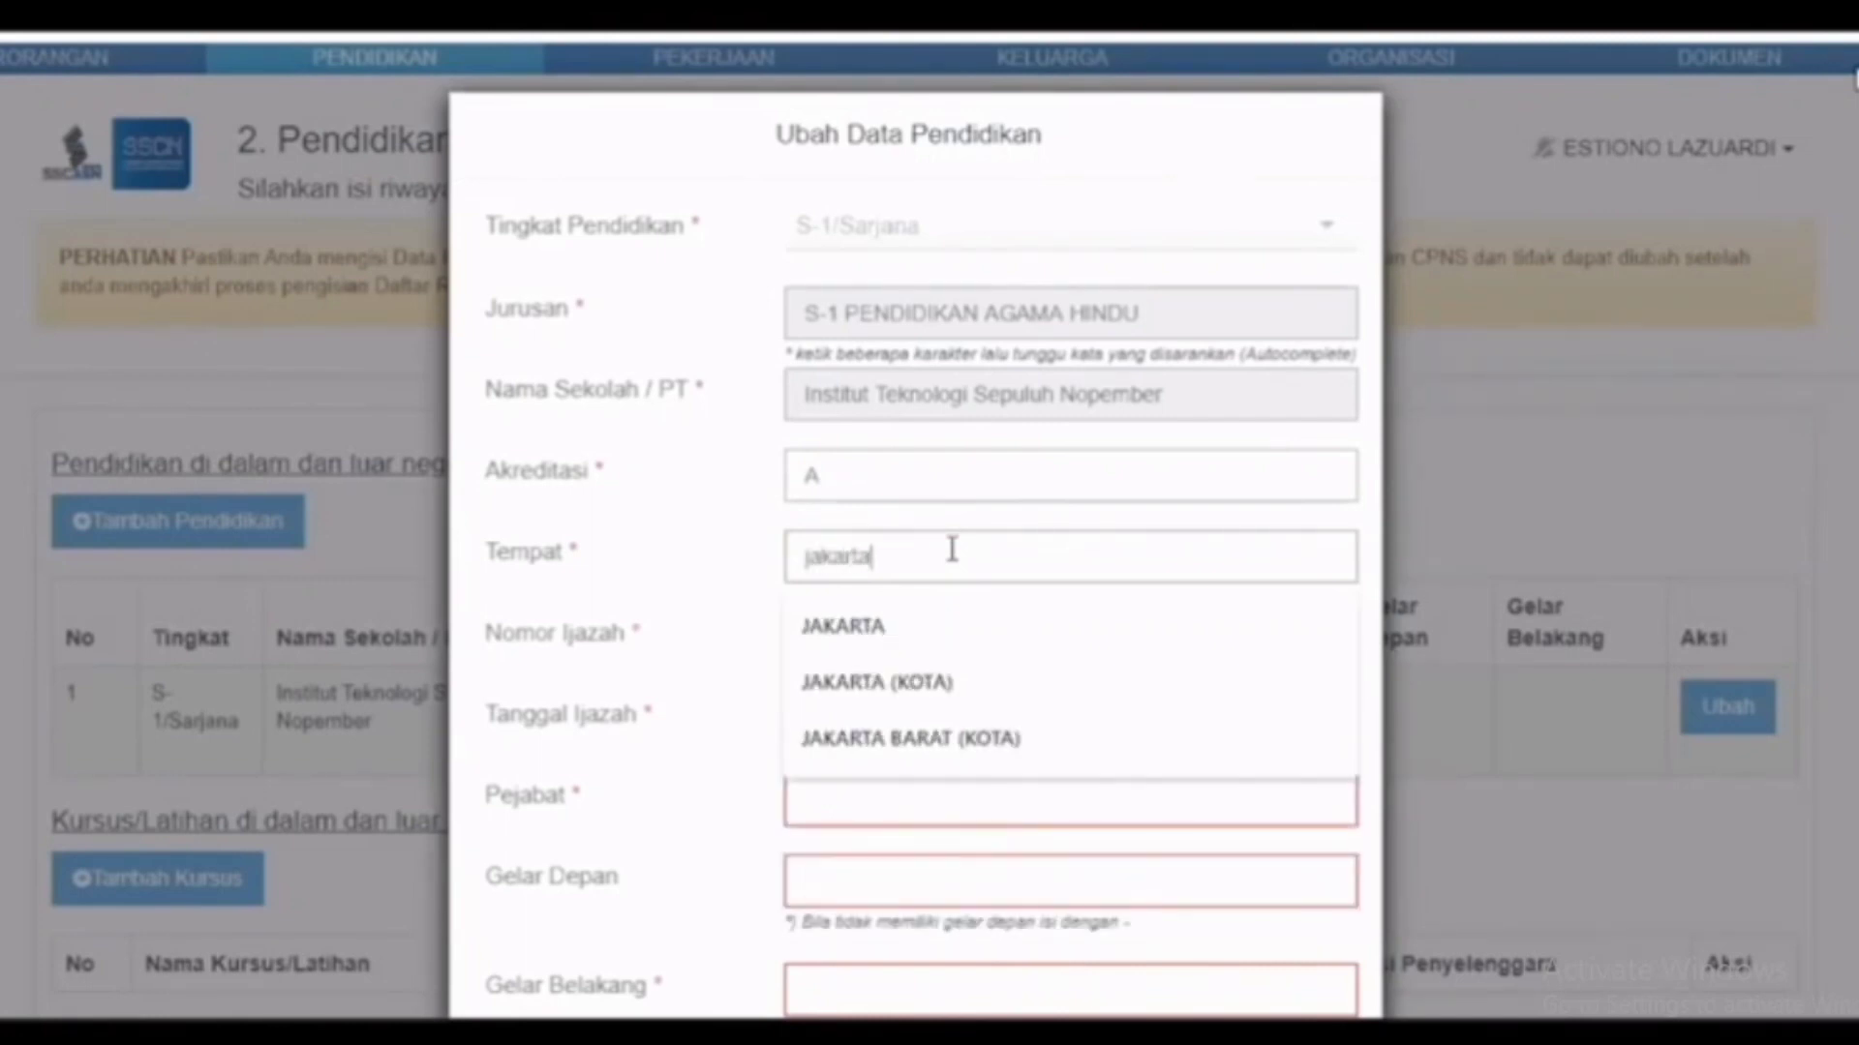
pyautogui.click(921, 832)
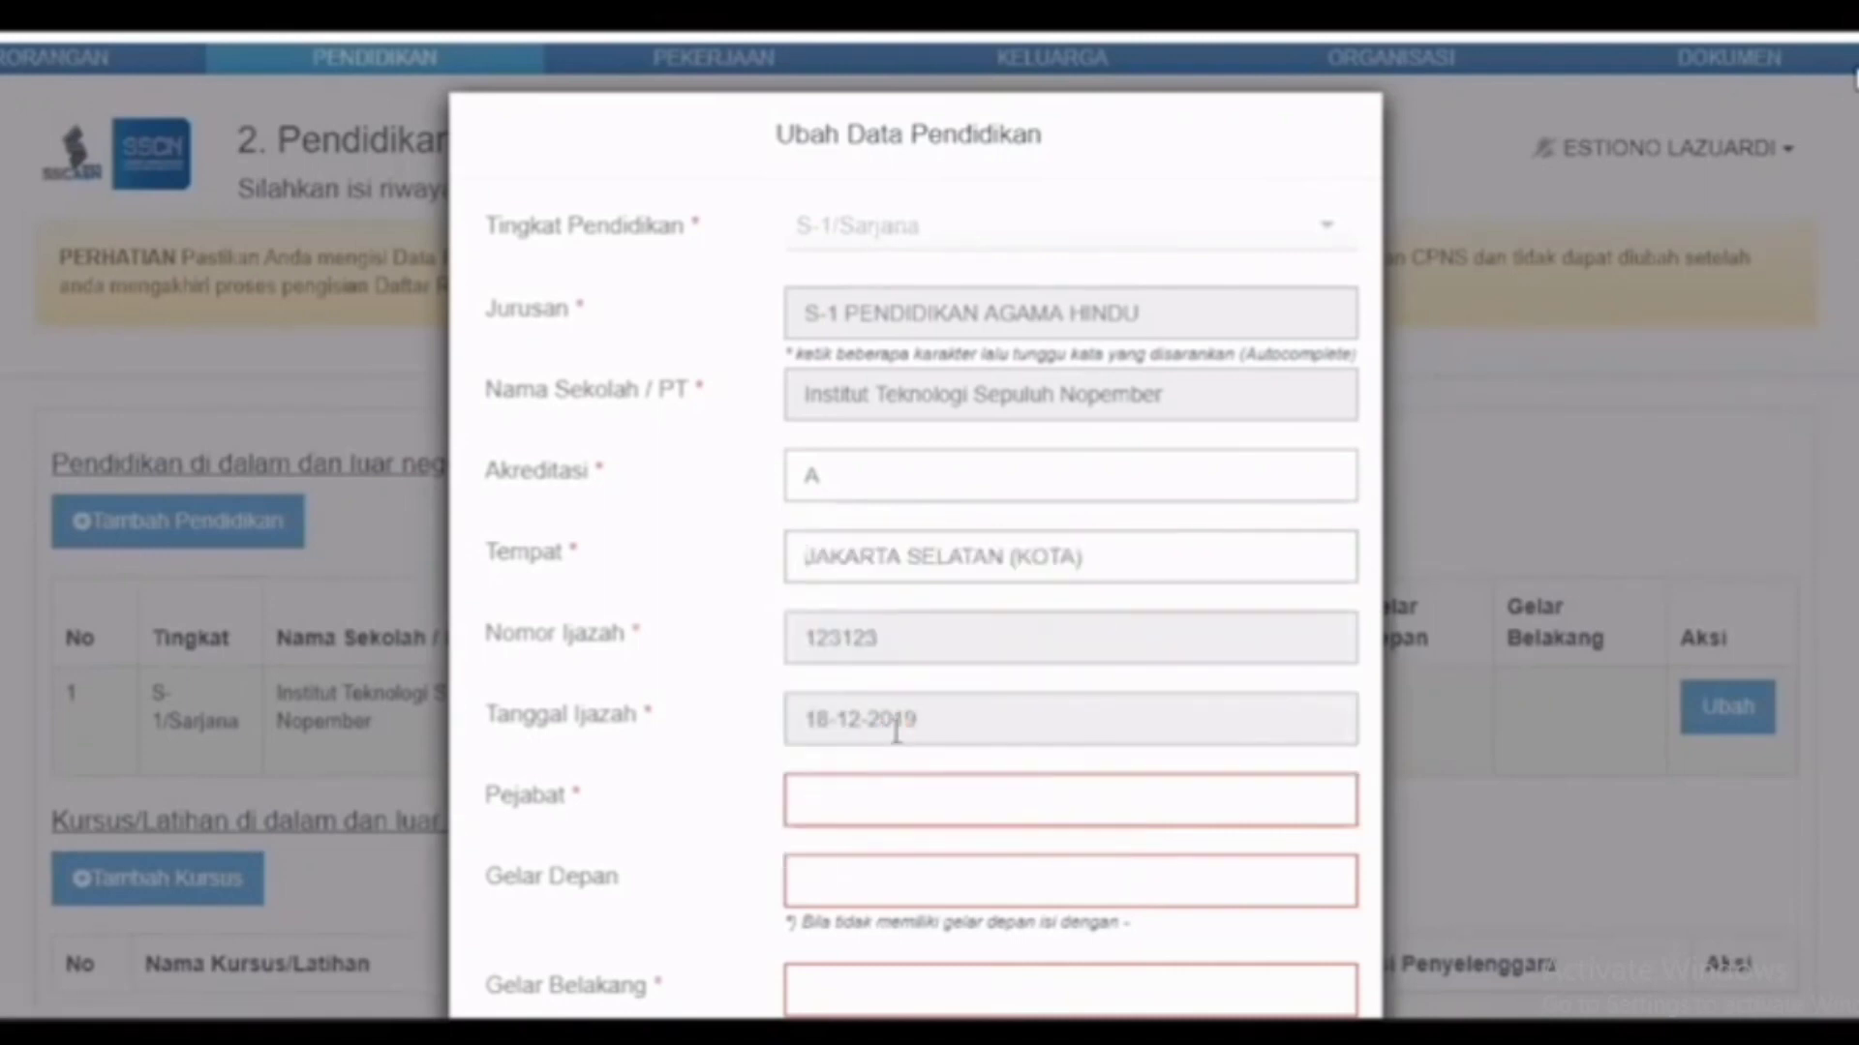
# Step: Enter Pejabat 'rektor', Gelar Depan '-' and Gelar Belakang 's.kom' for the S-1 record
pyautogui.click(857, 796)
pyautogui.write('rektor')
pyautogui.press('Tab')
pyautogui.write('-')
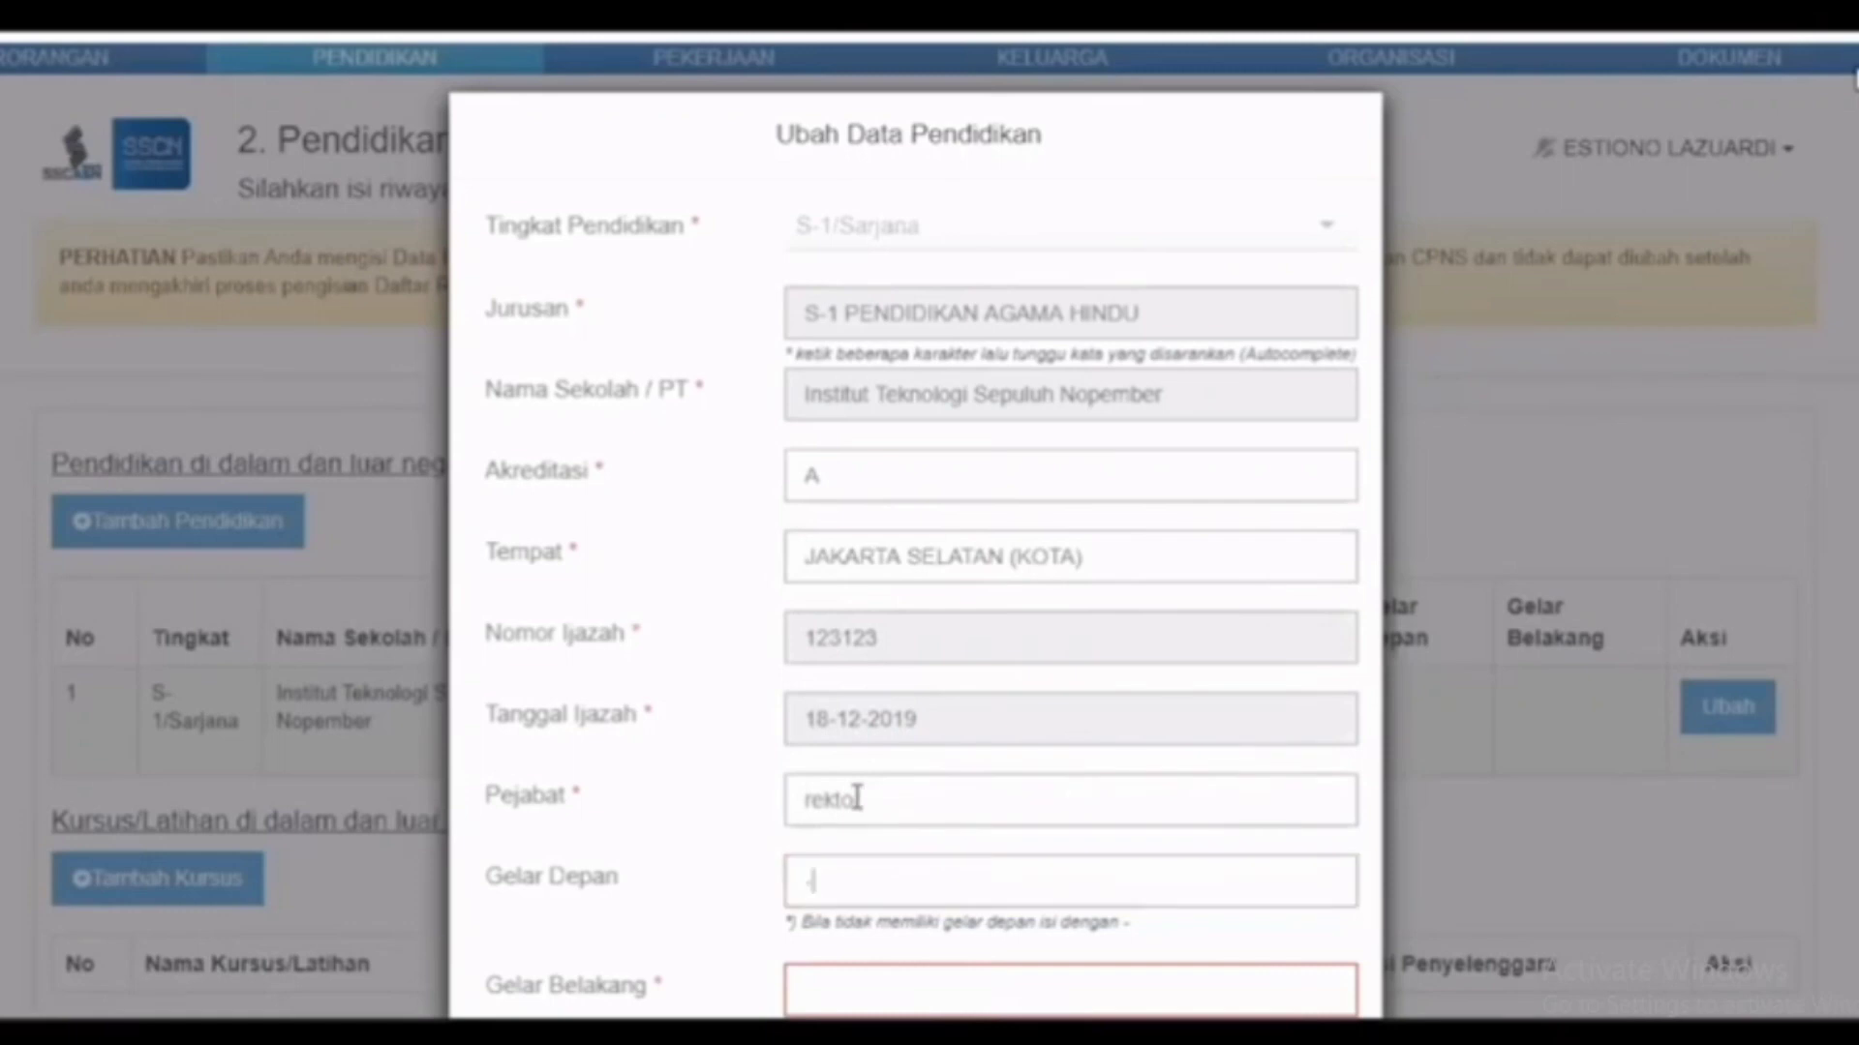
pyautogui.press('Tab')
pyautogui.write('s')
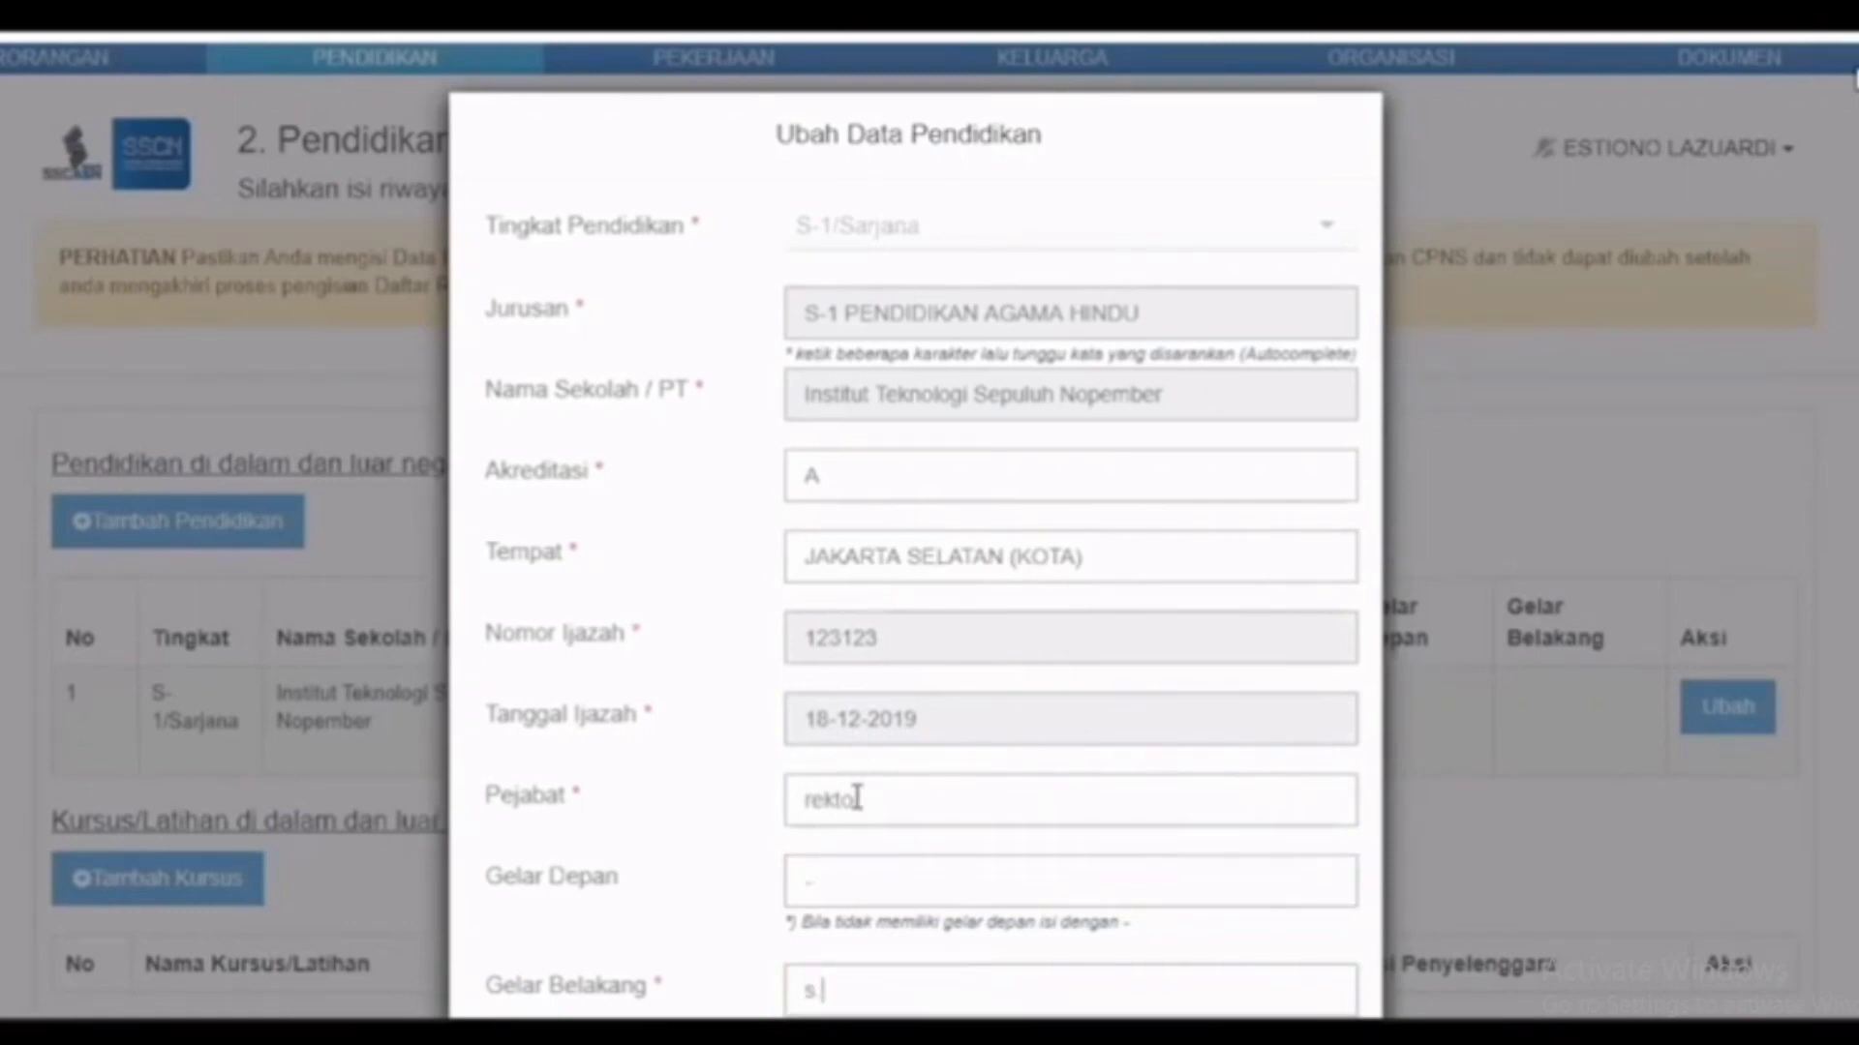
pyautogui.write('.kom')
pyautogui.scroll(-3, 1193, 881)
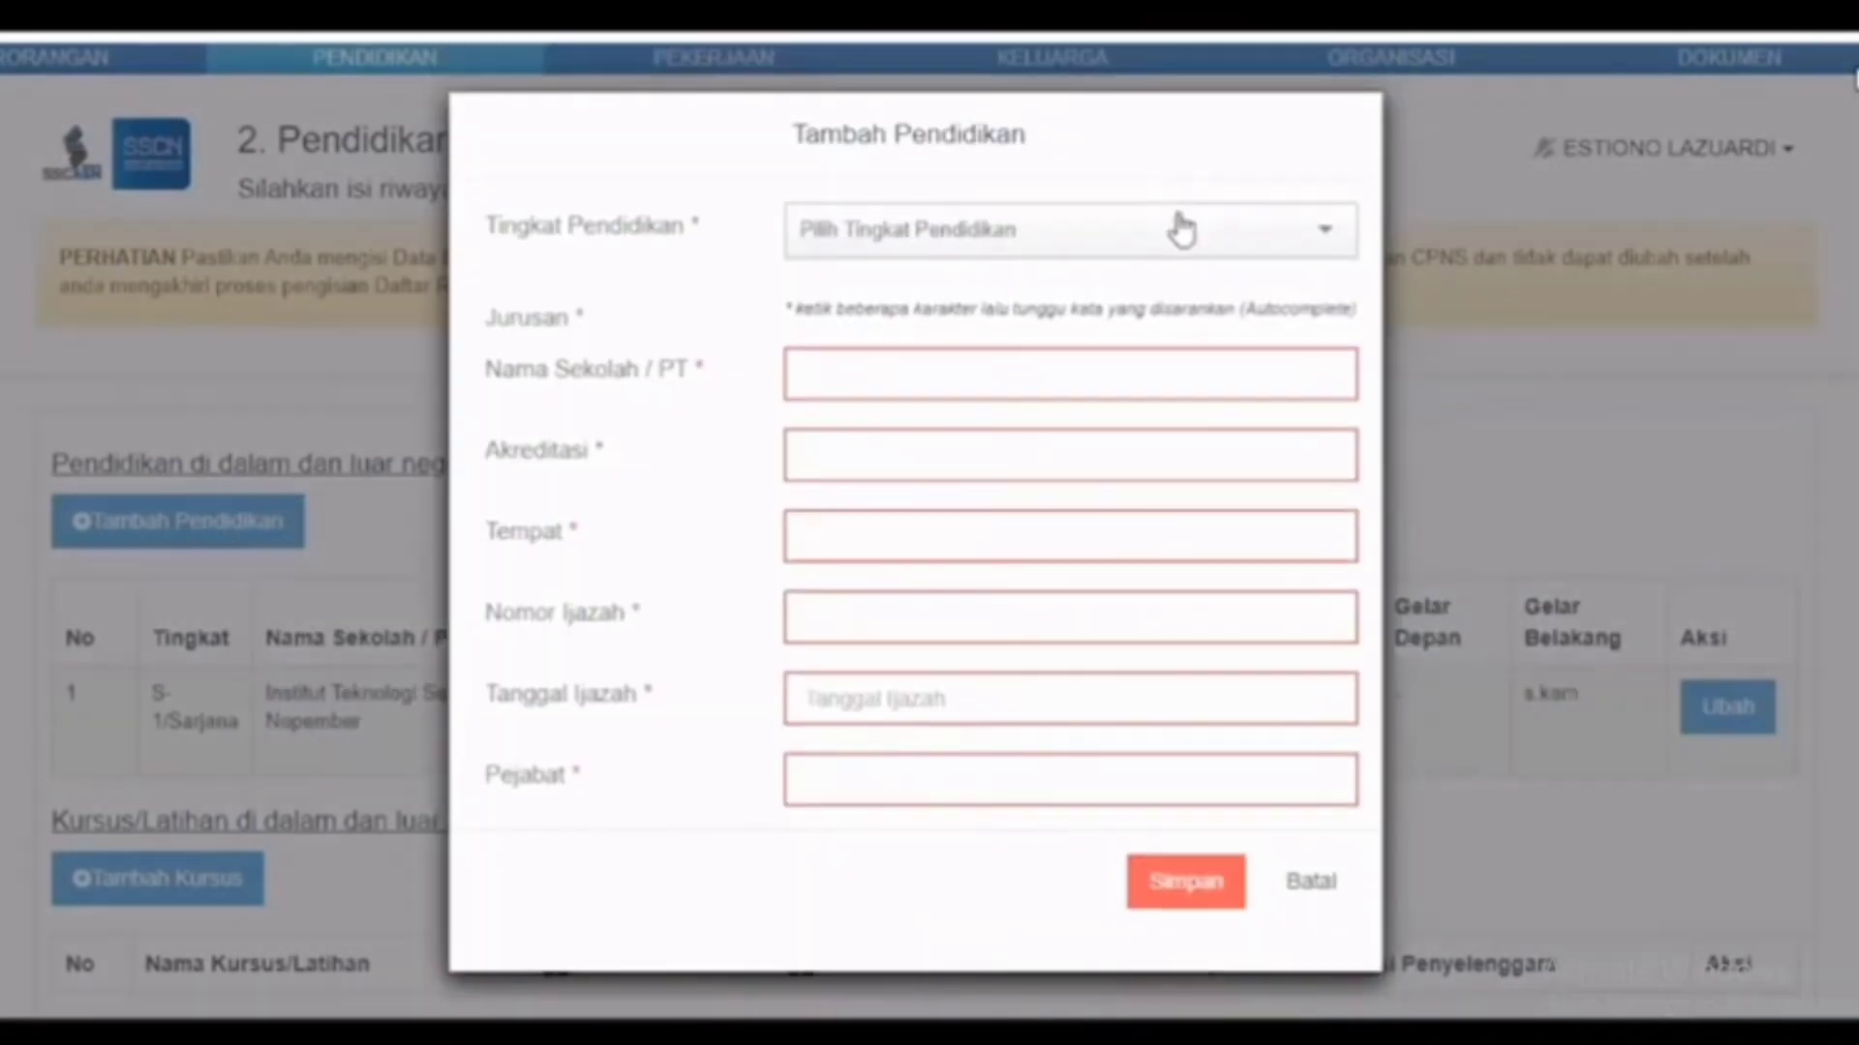
# Step: Add an SLTA record with Jurusan SMA, school 'sma' and Akreditasi A
pyautogui.click(1180, 230)
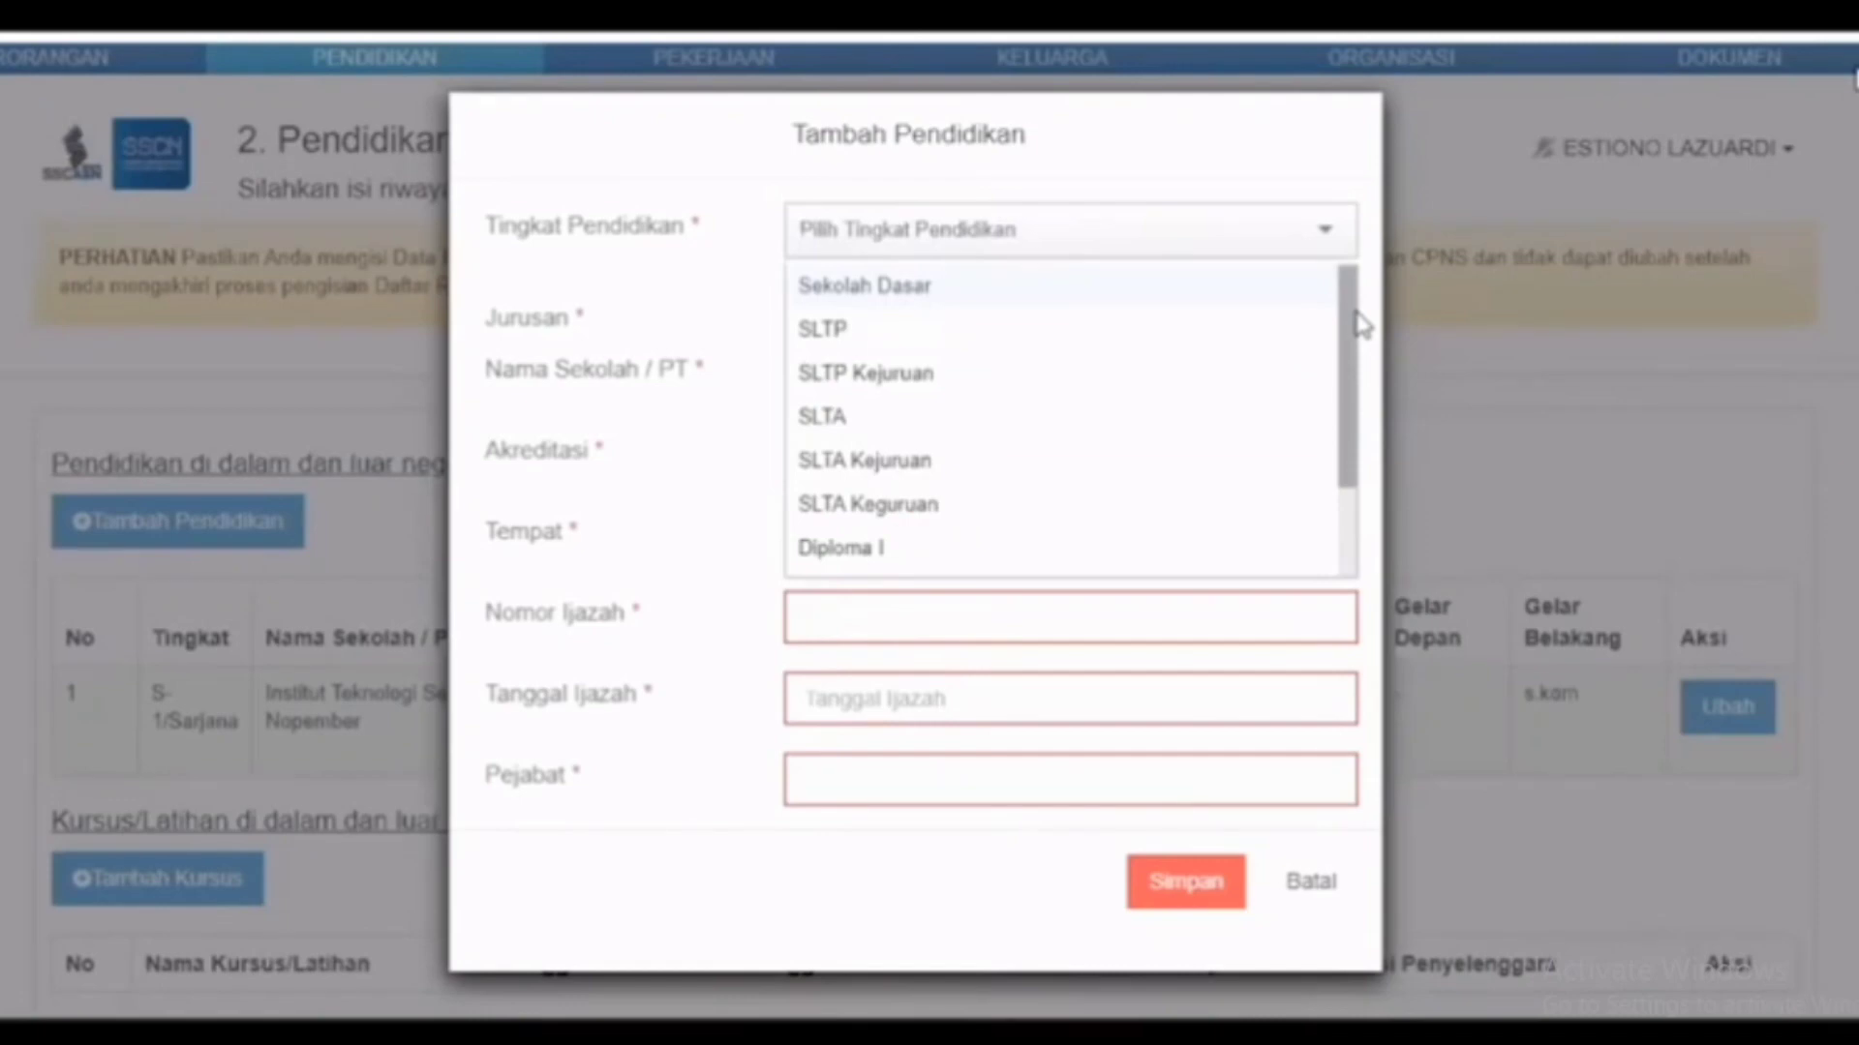
pyautogui.moveTo(1360, 324); pyautogui.dragTo(1358, 421)
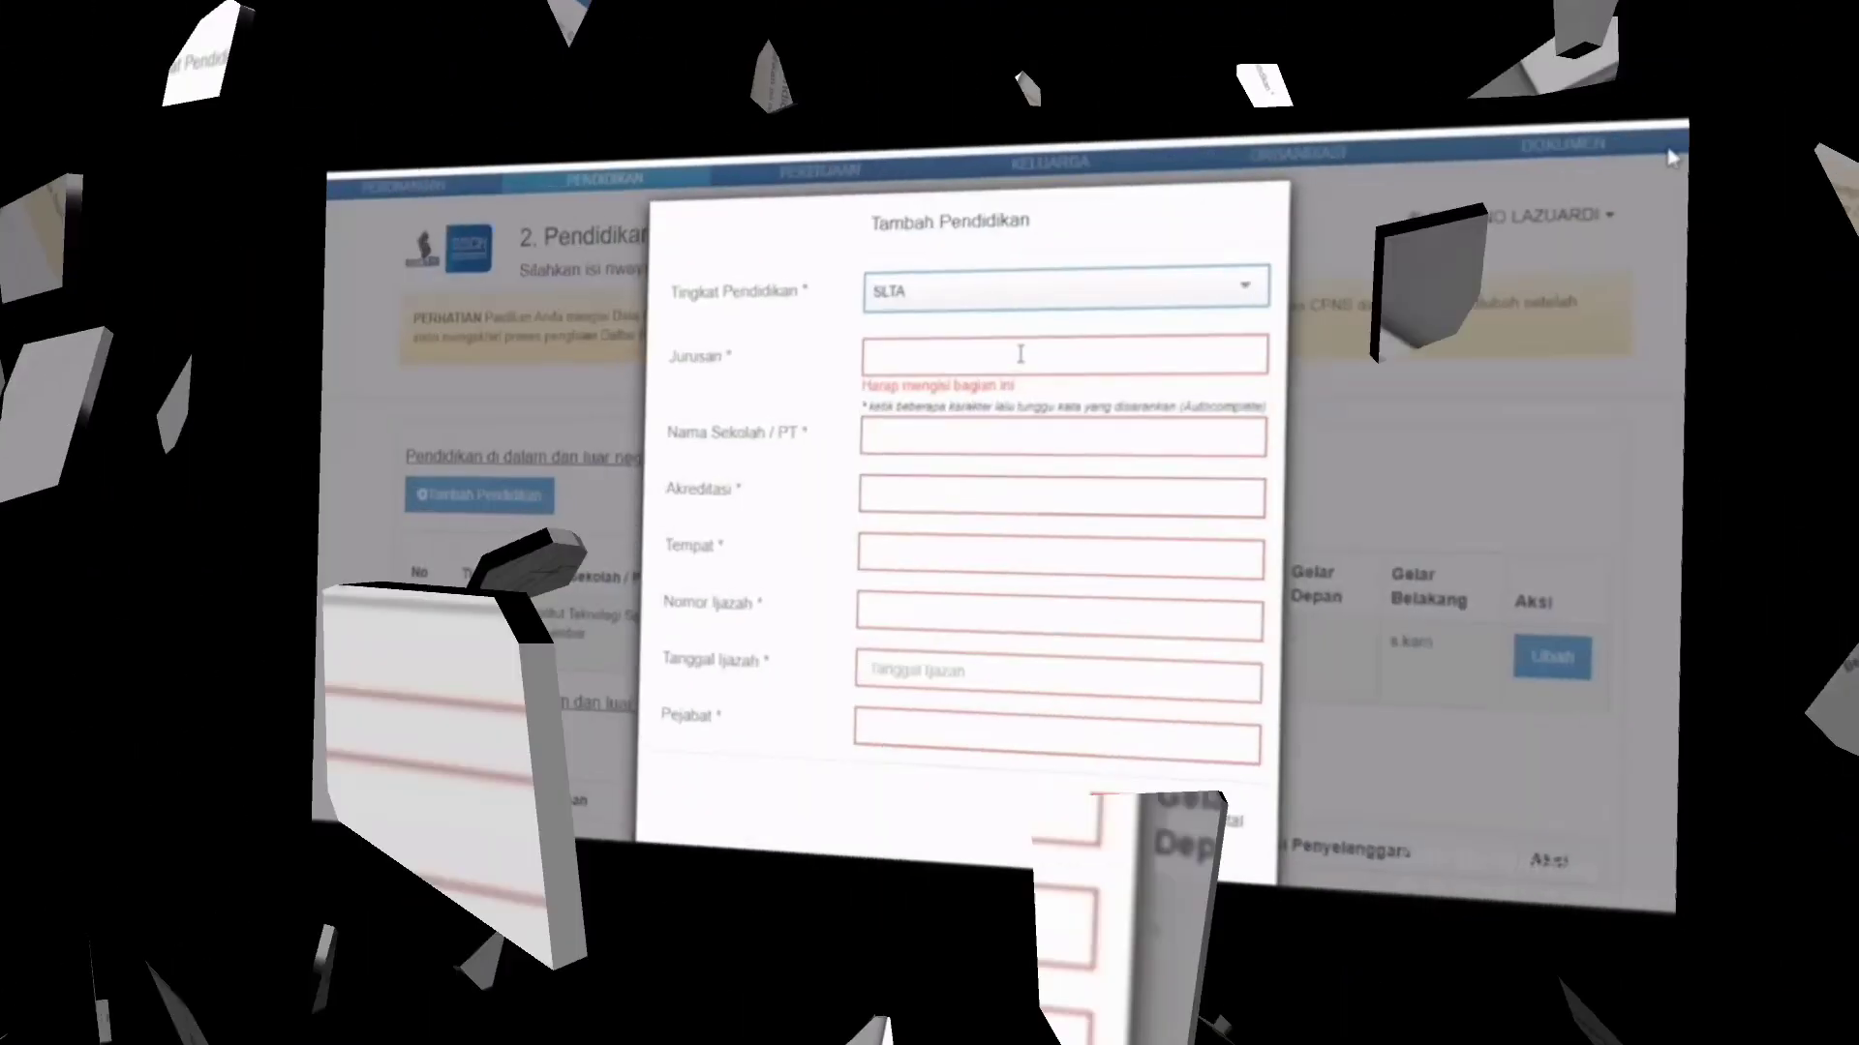
pyautogui.click(993, 393)
pyautogui.write('sma')
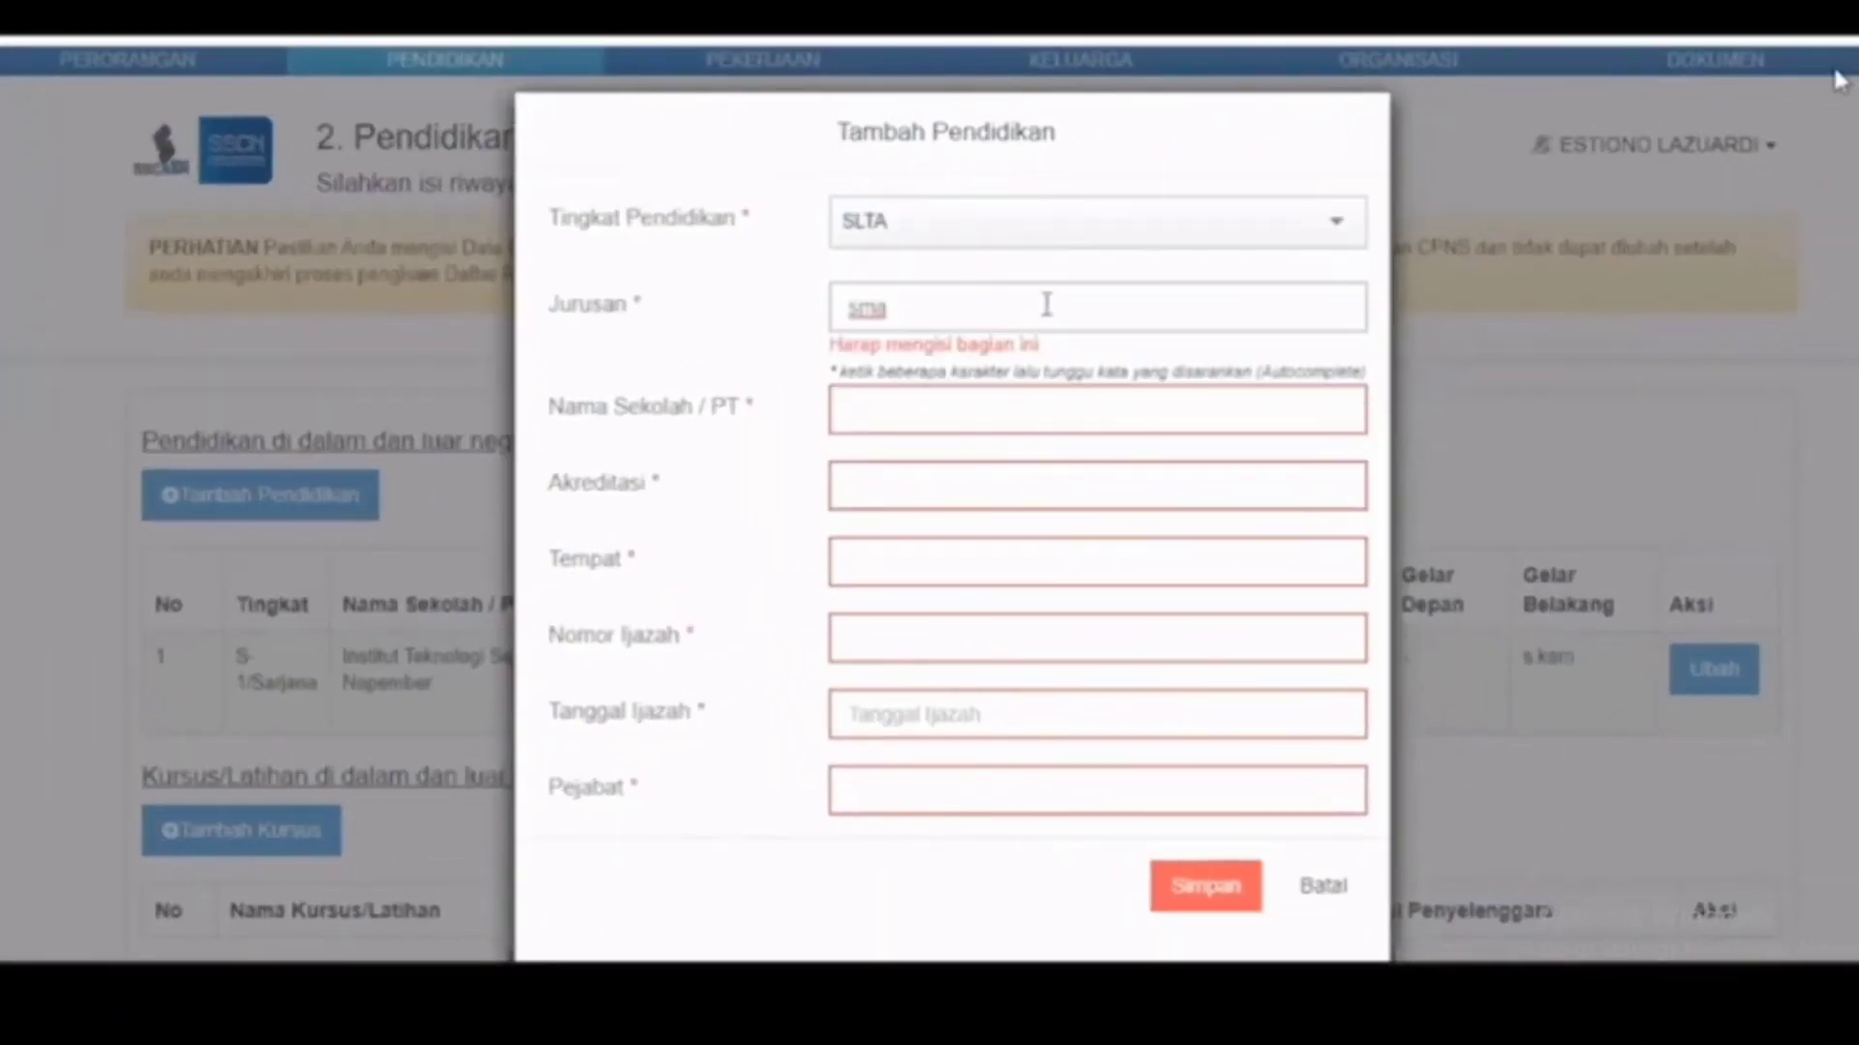
pyautogui.click(909, 375)
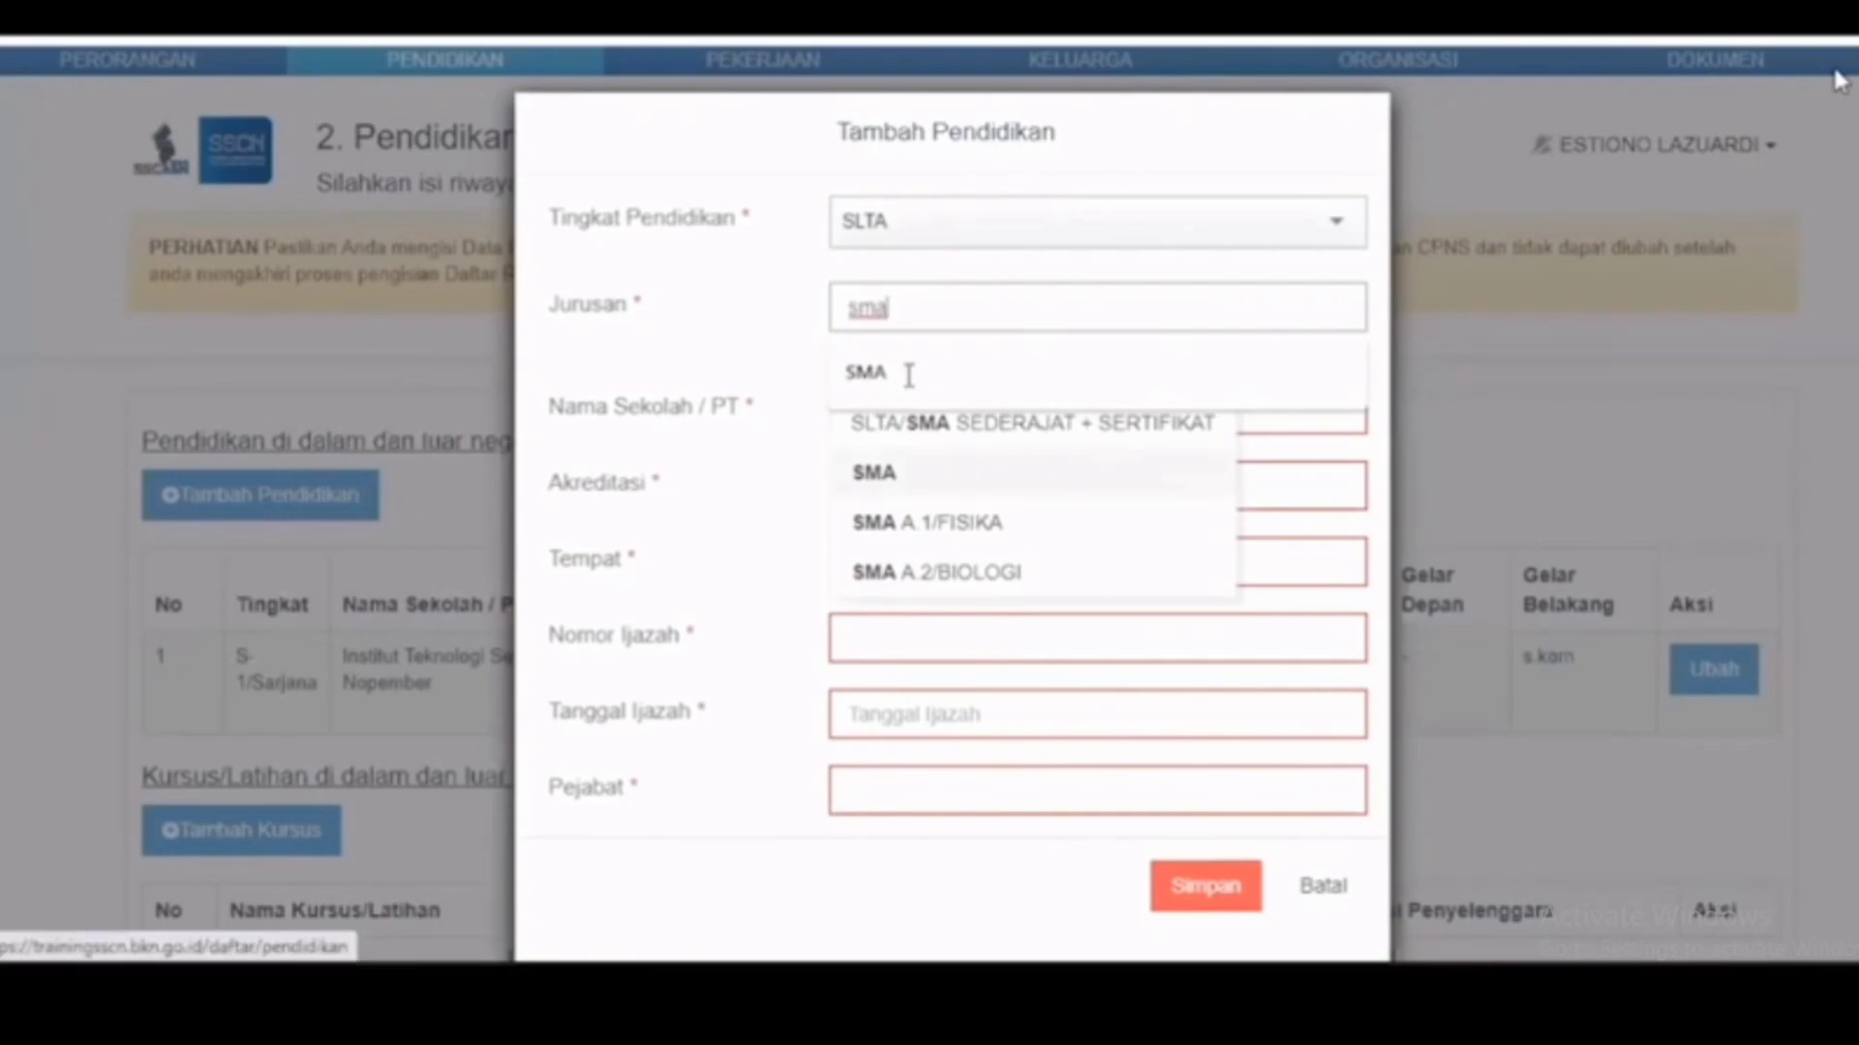
pyautogui.click(909, 378)
pyautogui.write('sma')
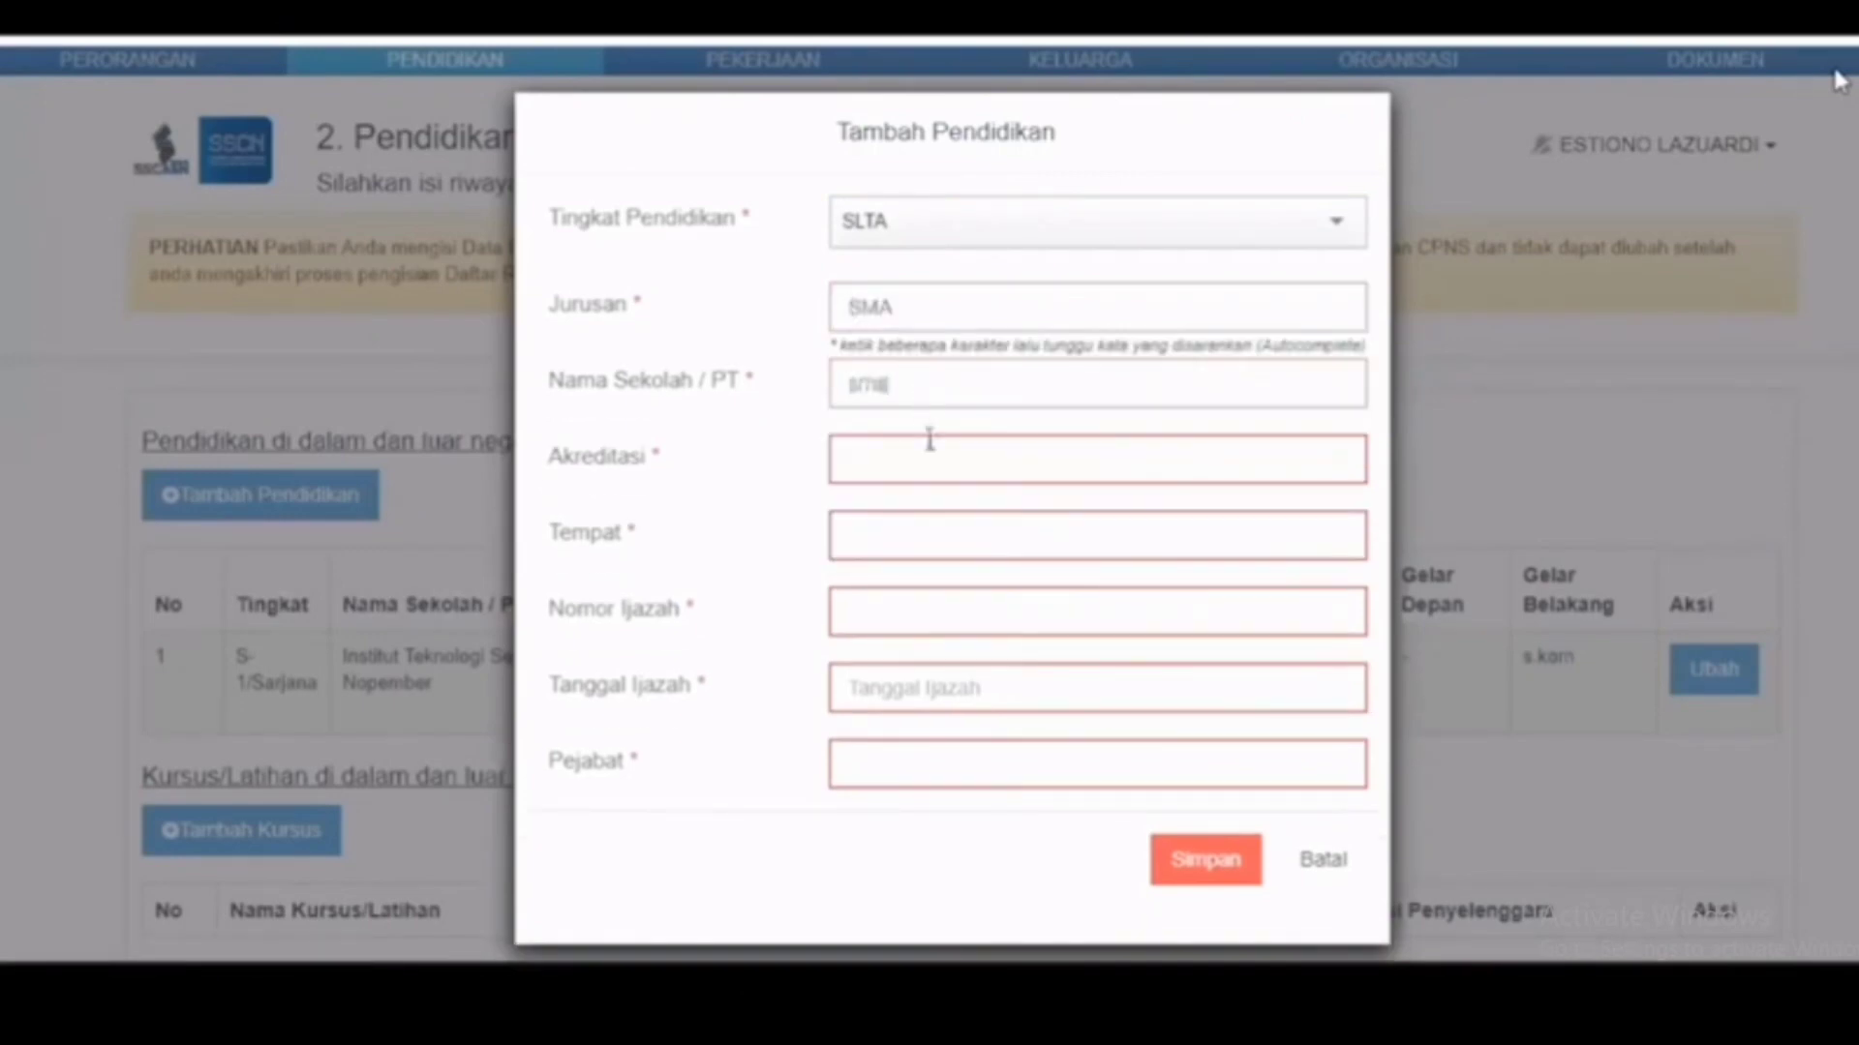
pyautogui.click(929, 440)
pyautogui.write('A')
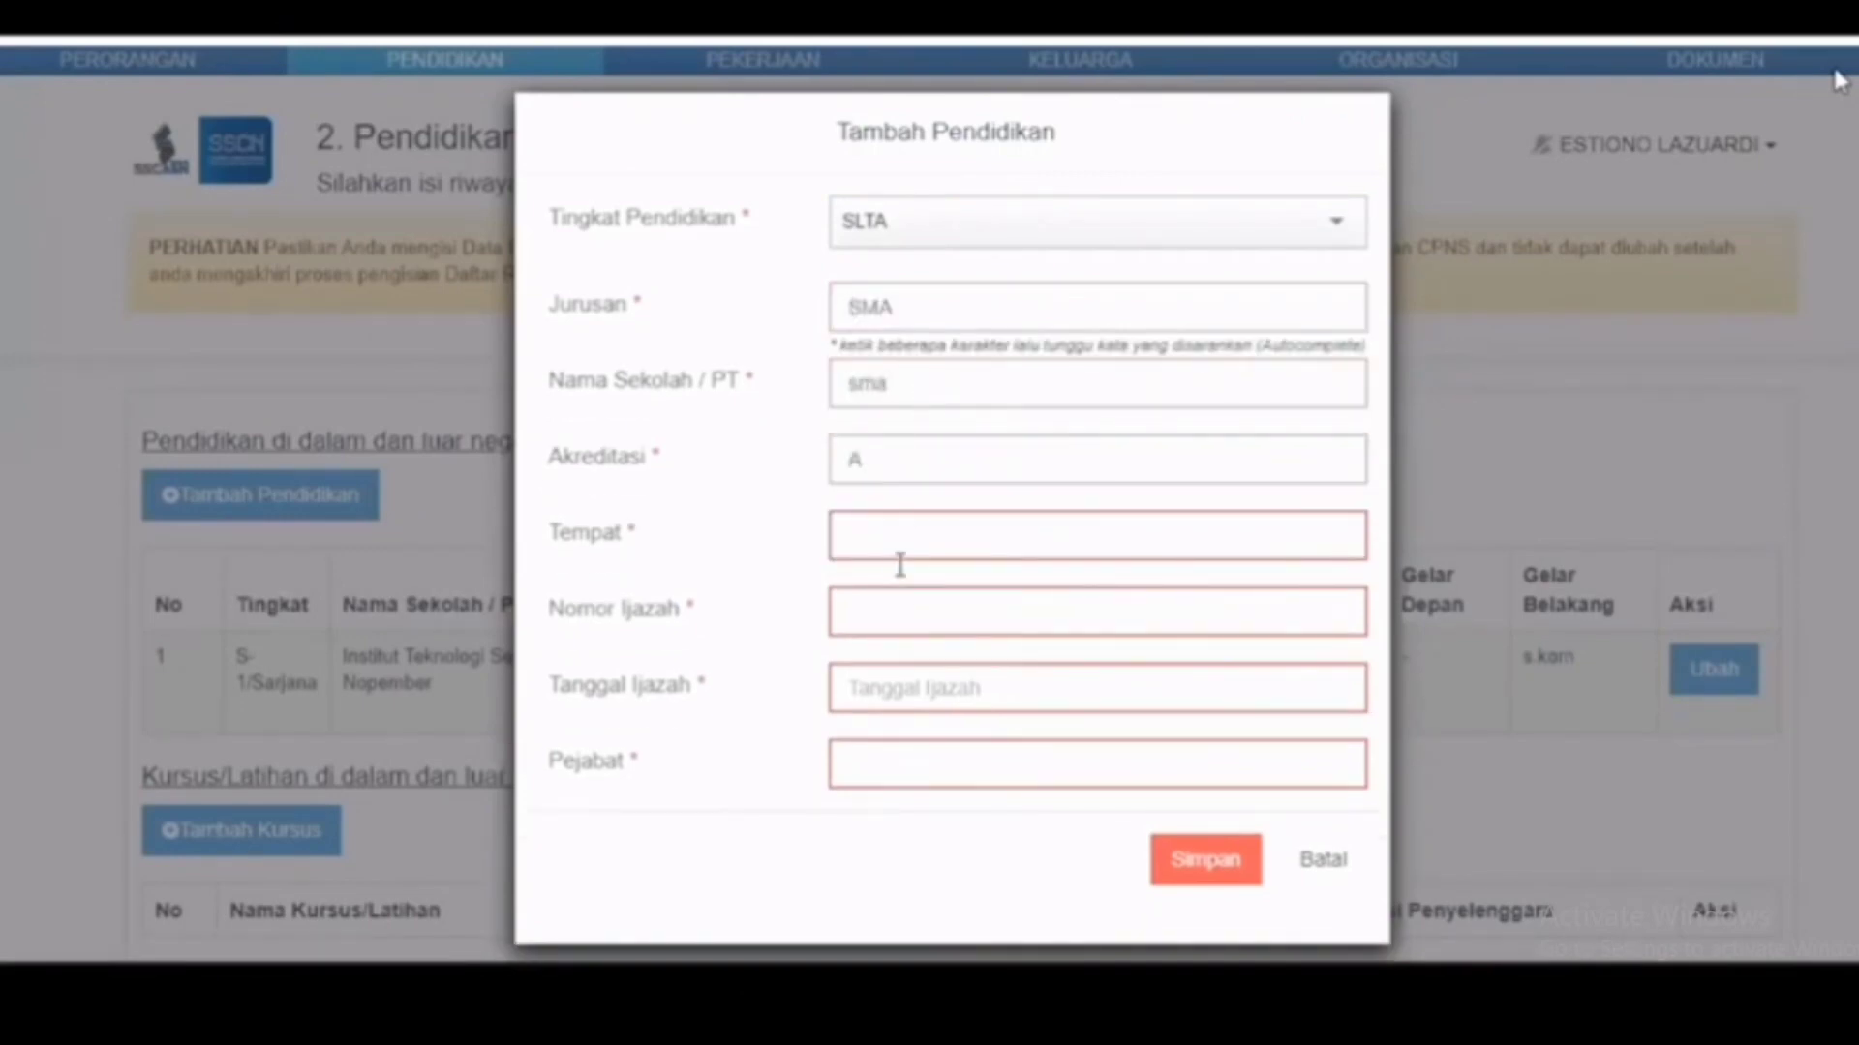
# Step: Set Tempat PAPUA, certificate number 123, date 16-06-2020, and begin the signing official
pyautogui.click(900, 561)
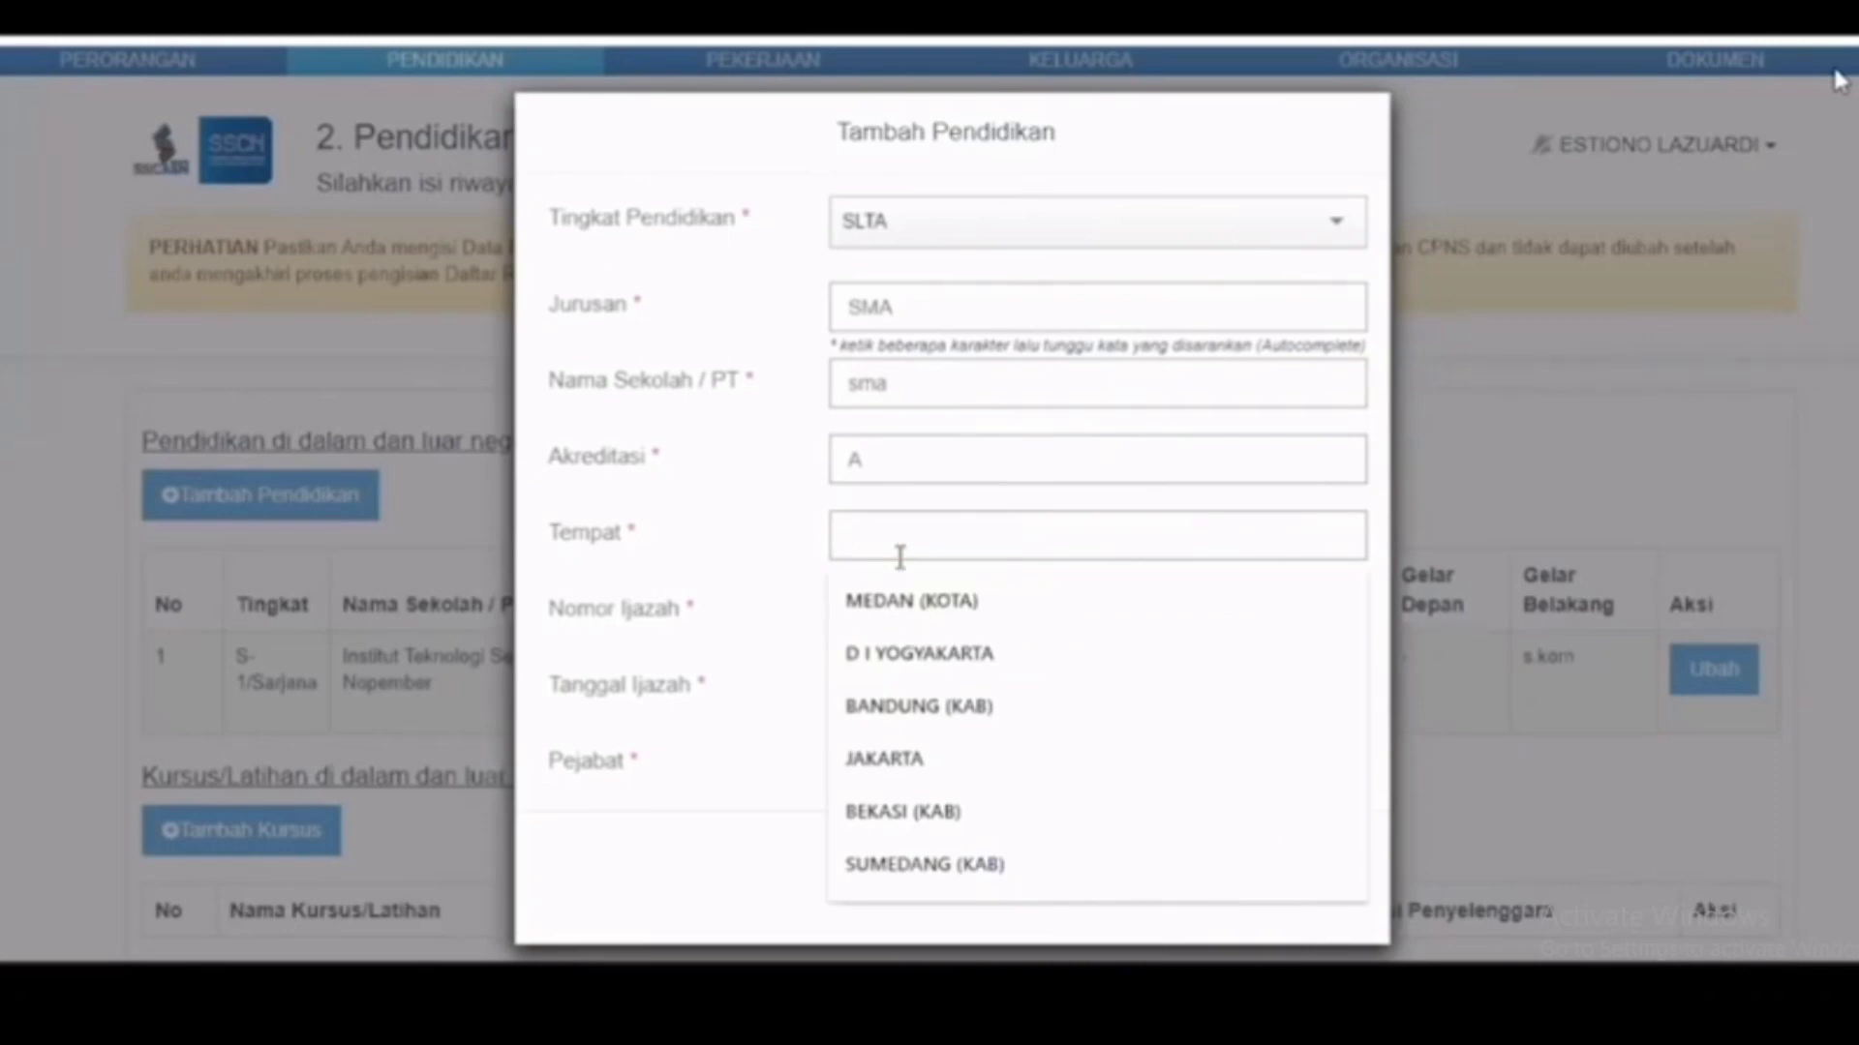
pyautogui.write('papua')
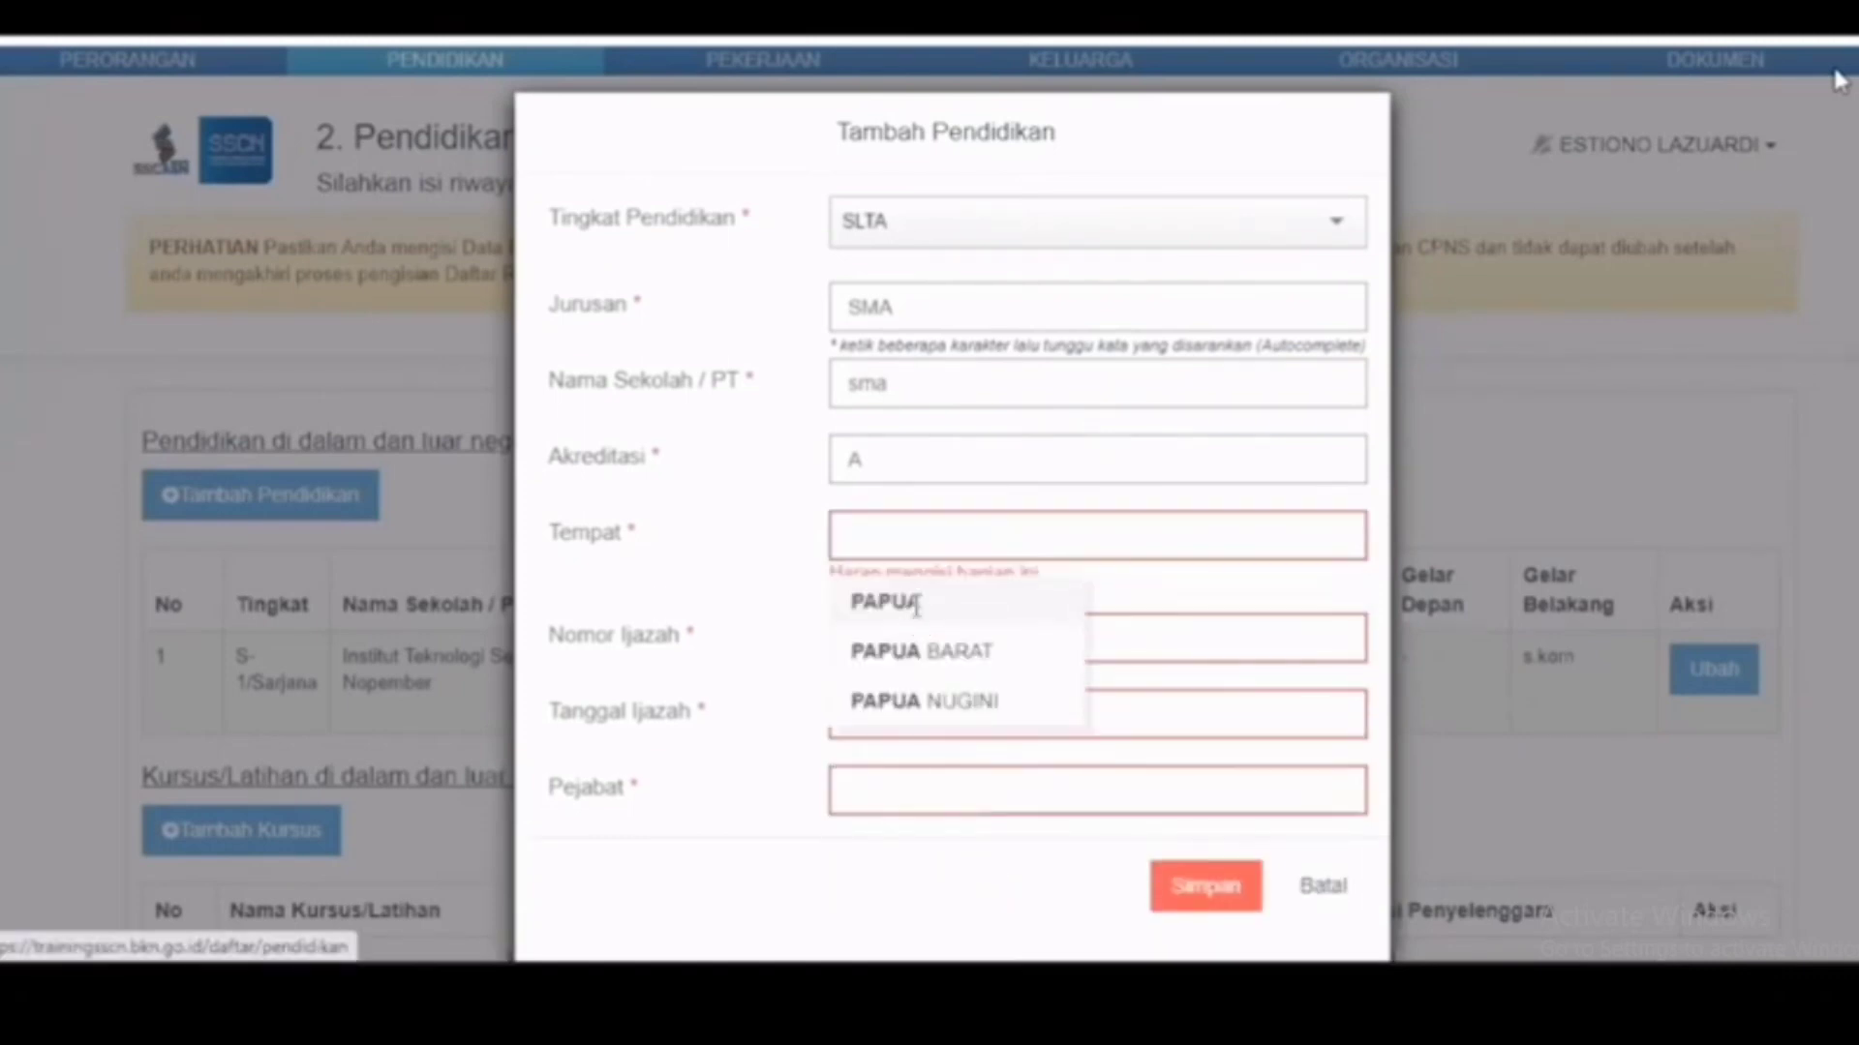
pyautogui.click(917, 606)
pyautogui.click(913, 620)
pyautogui.write('123')
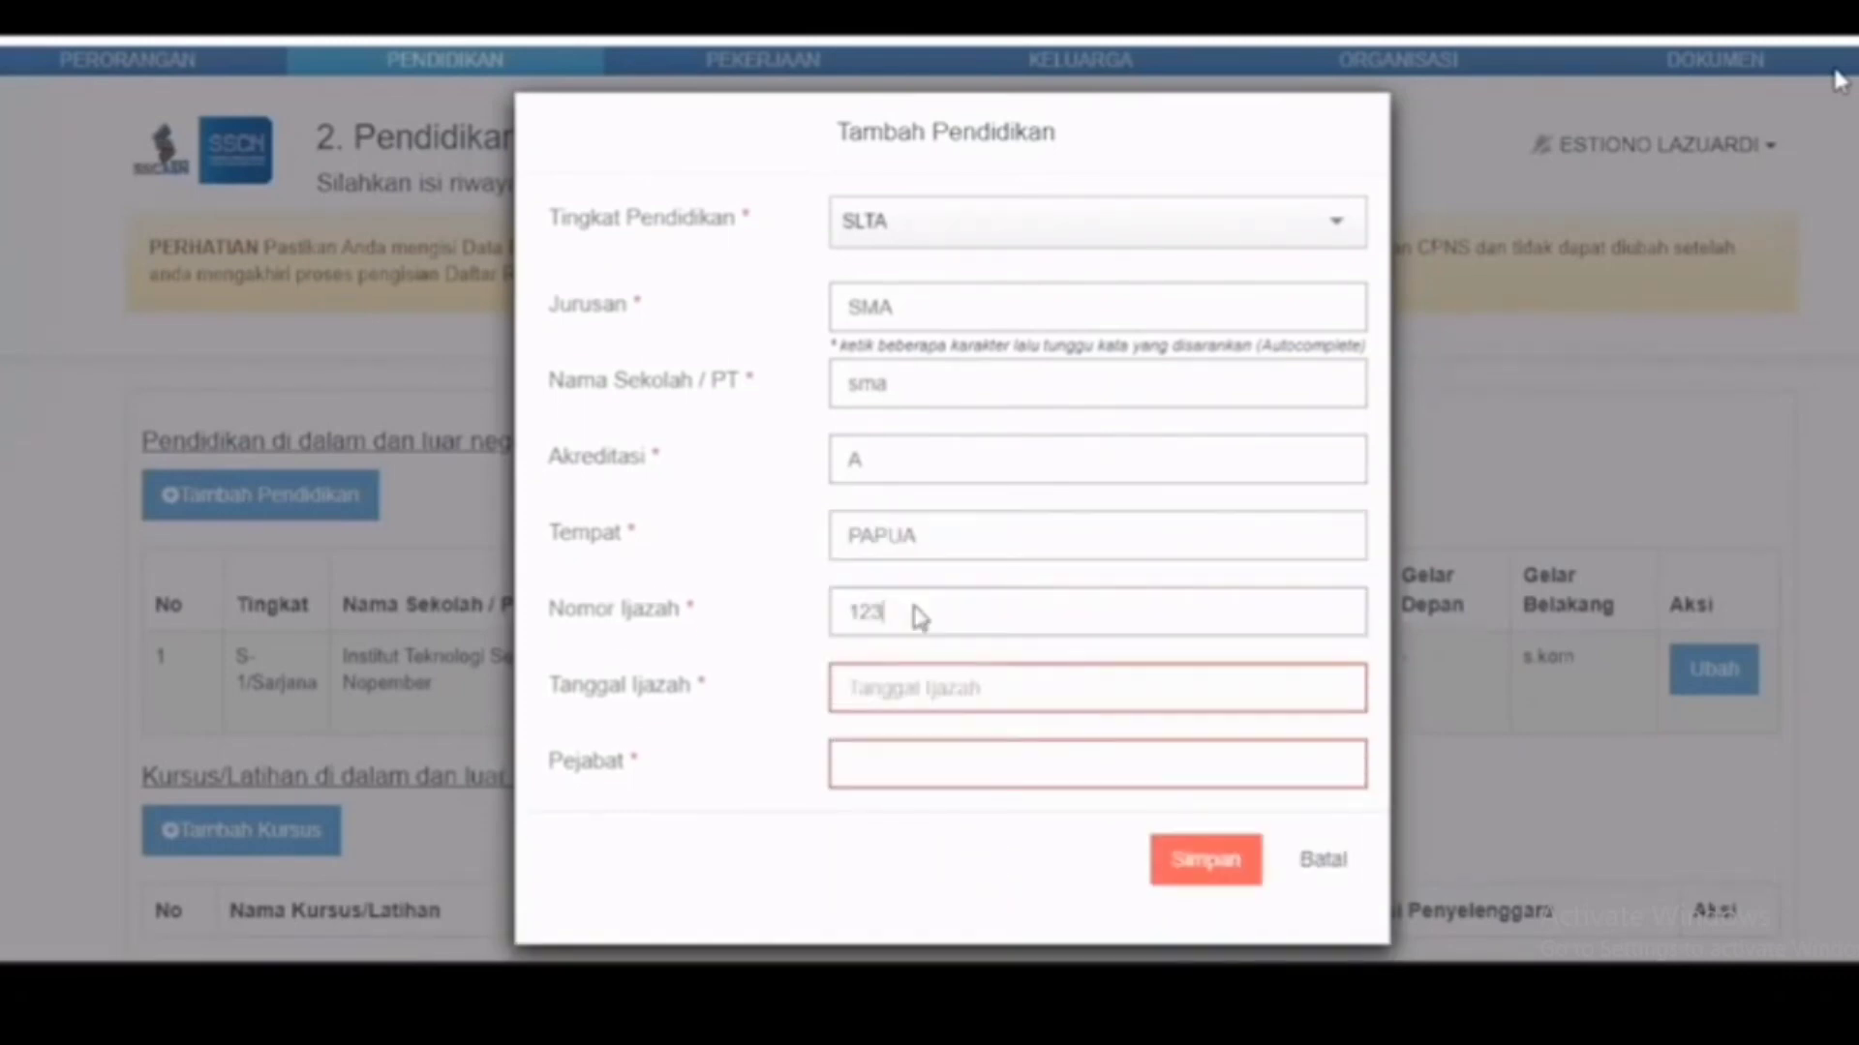
pyautogui.click(910, 690)
pyautogui.click(884, 540)
pyautogui.click(885, 544)
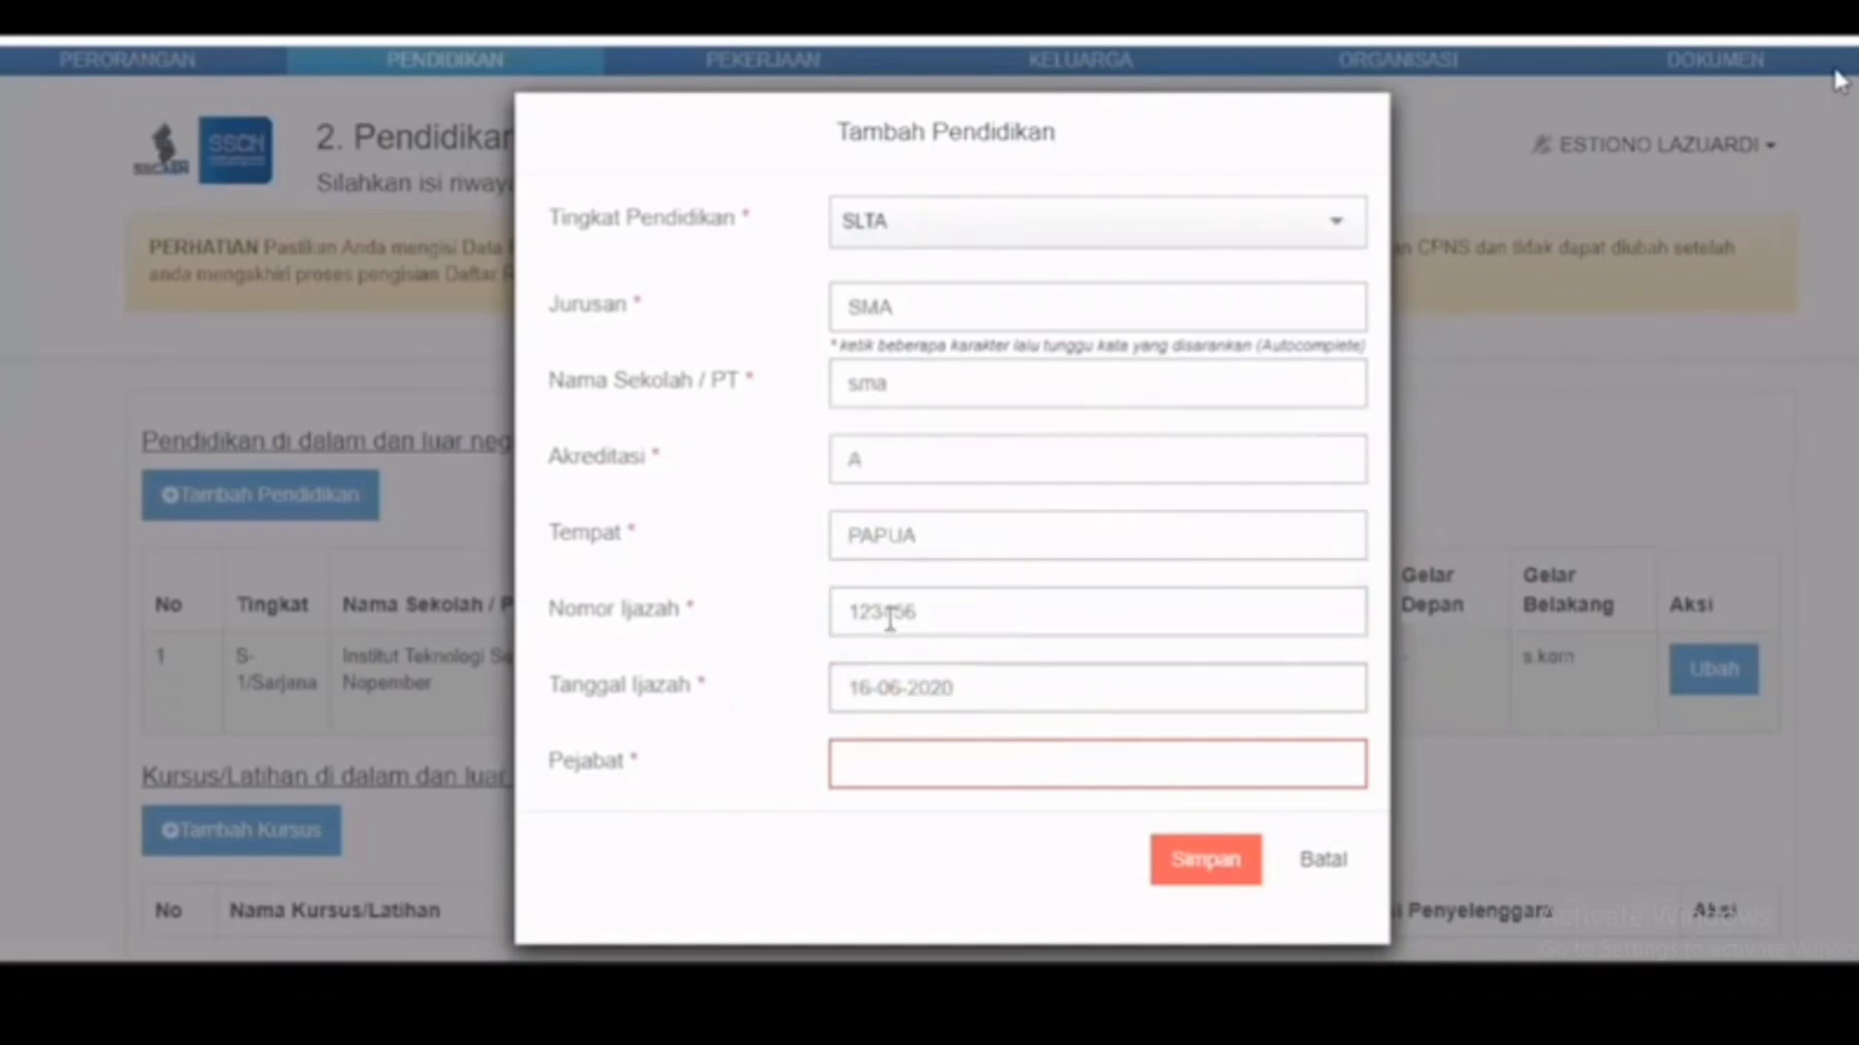
pyautogui.click(900, 757)
pyautogui.write('p')
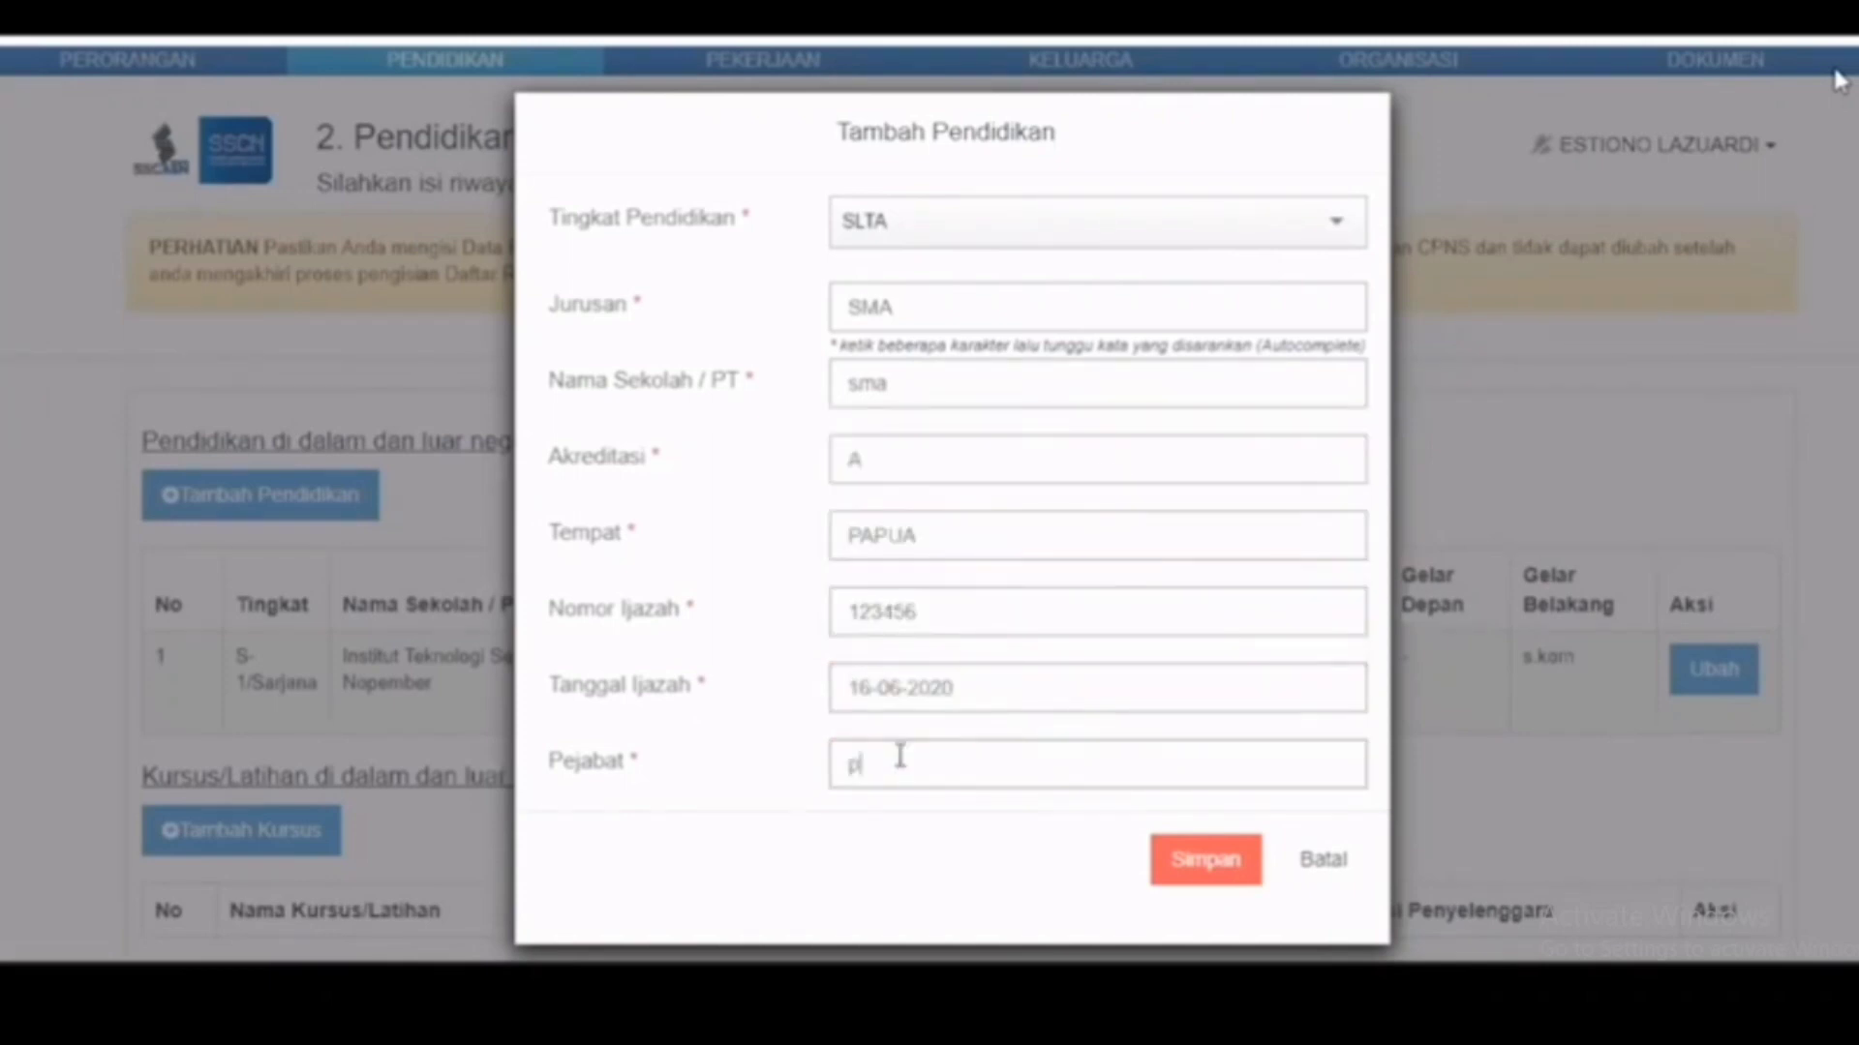
pyautogui.write('epsek')
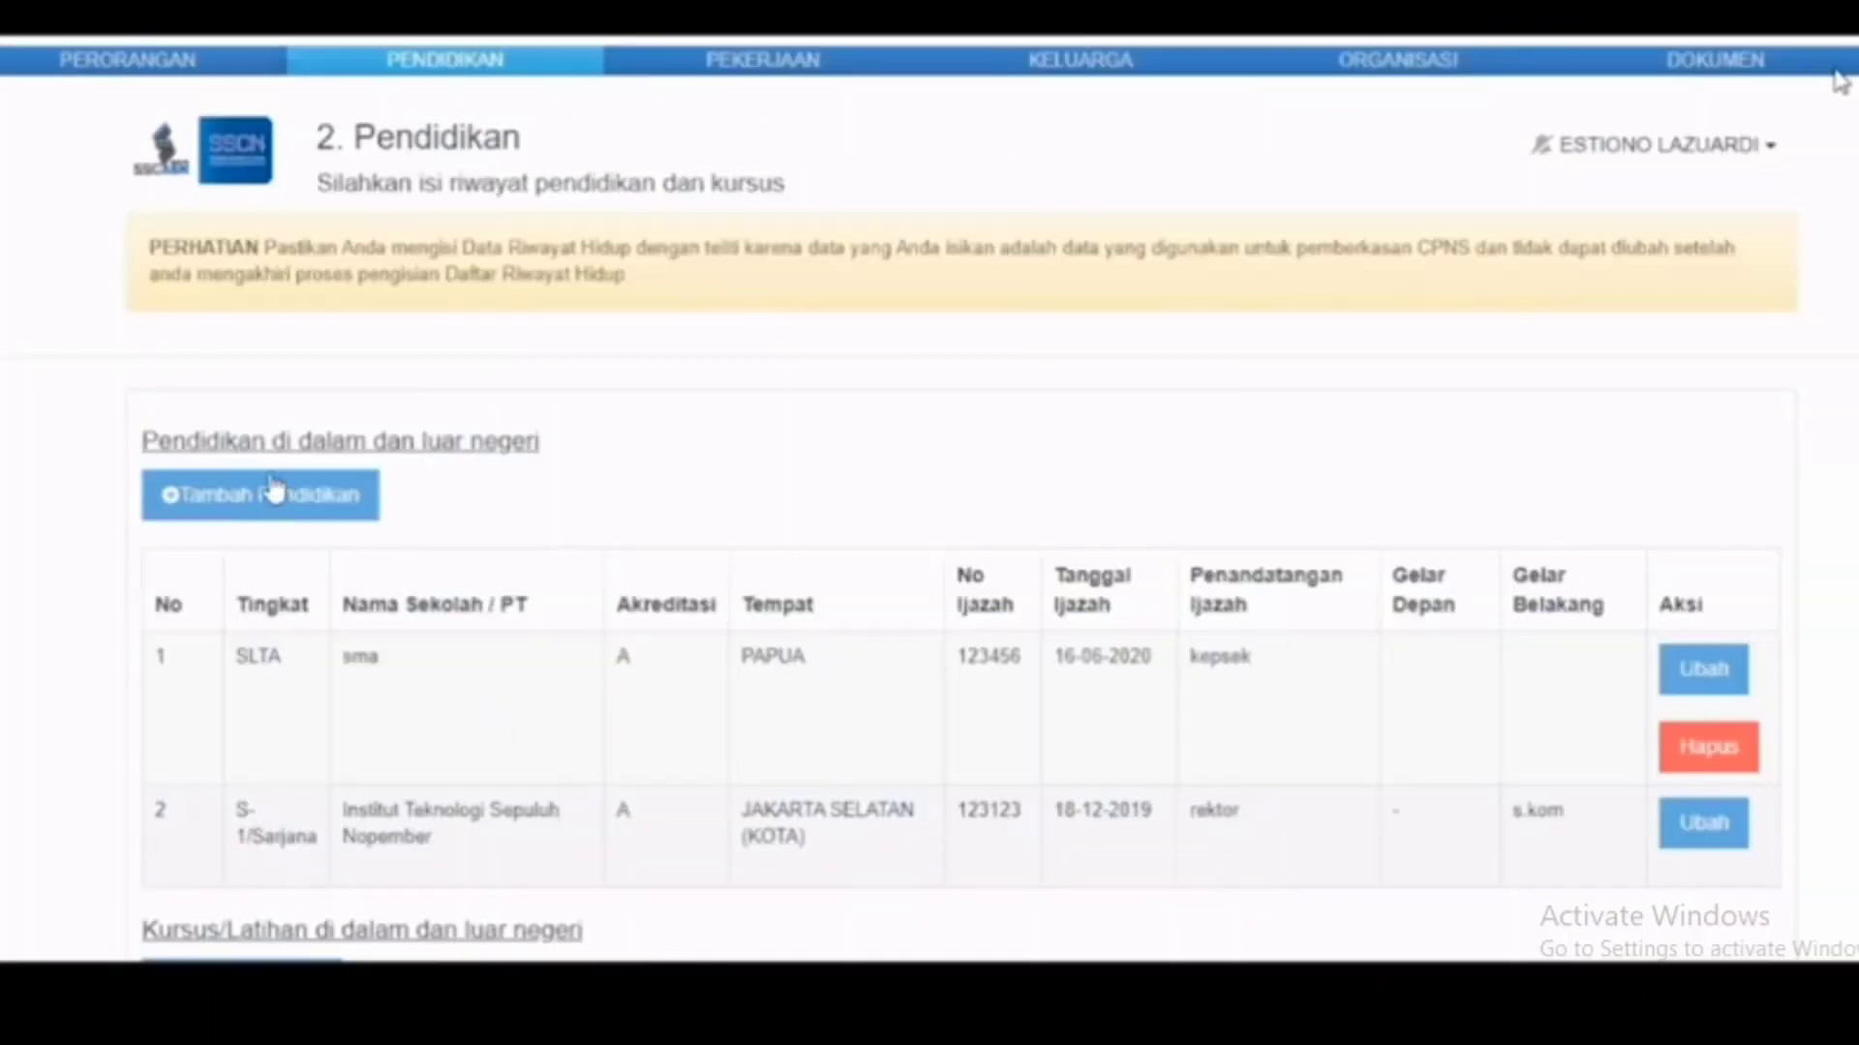
# Step: Open the course form, leave the Instansi list unchosen, and cancel adding a course
pyautogui.scroll(-5, 275, 491)
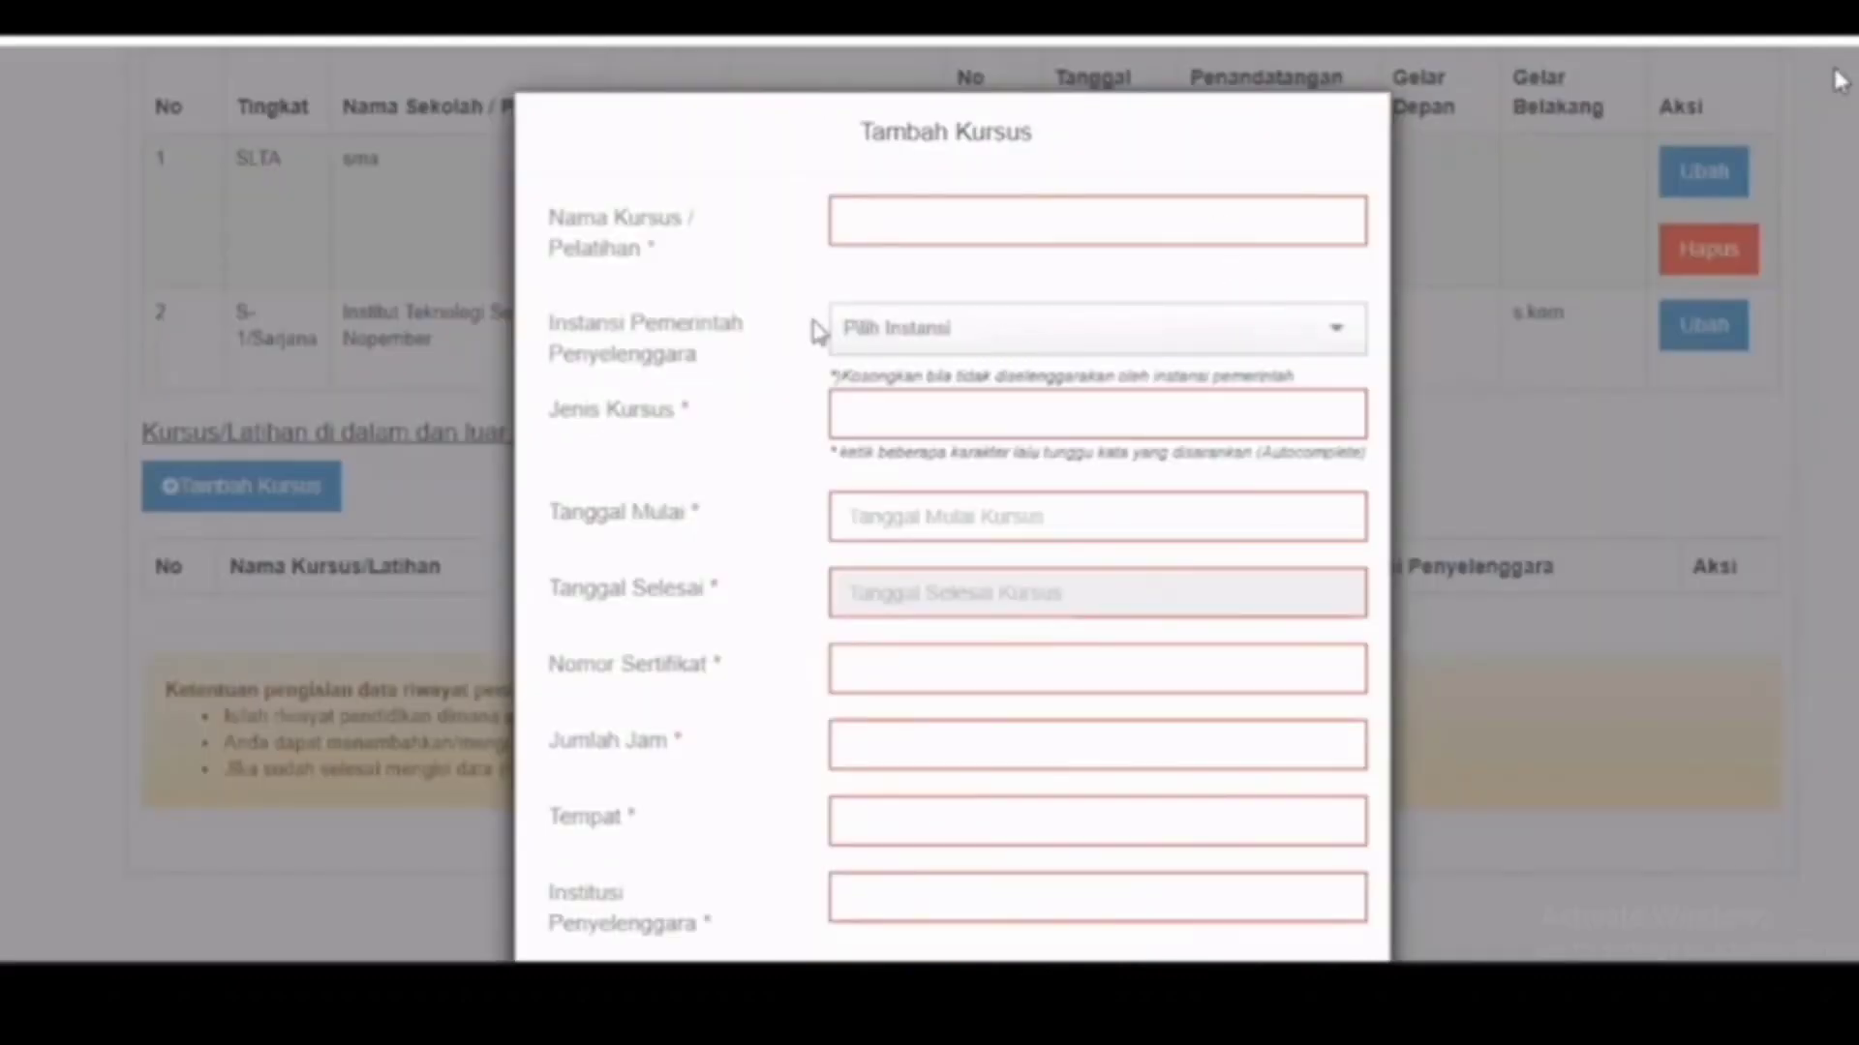
pyautogui.click(908, 355)
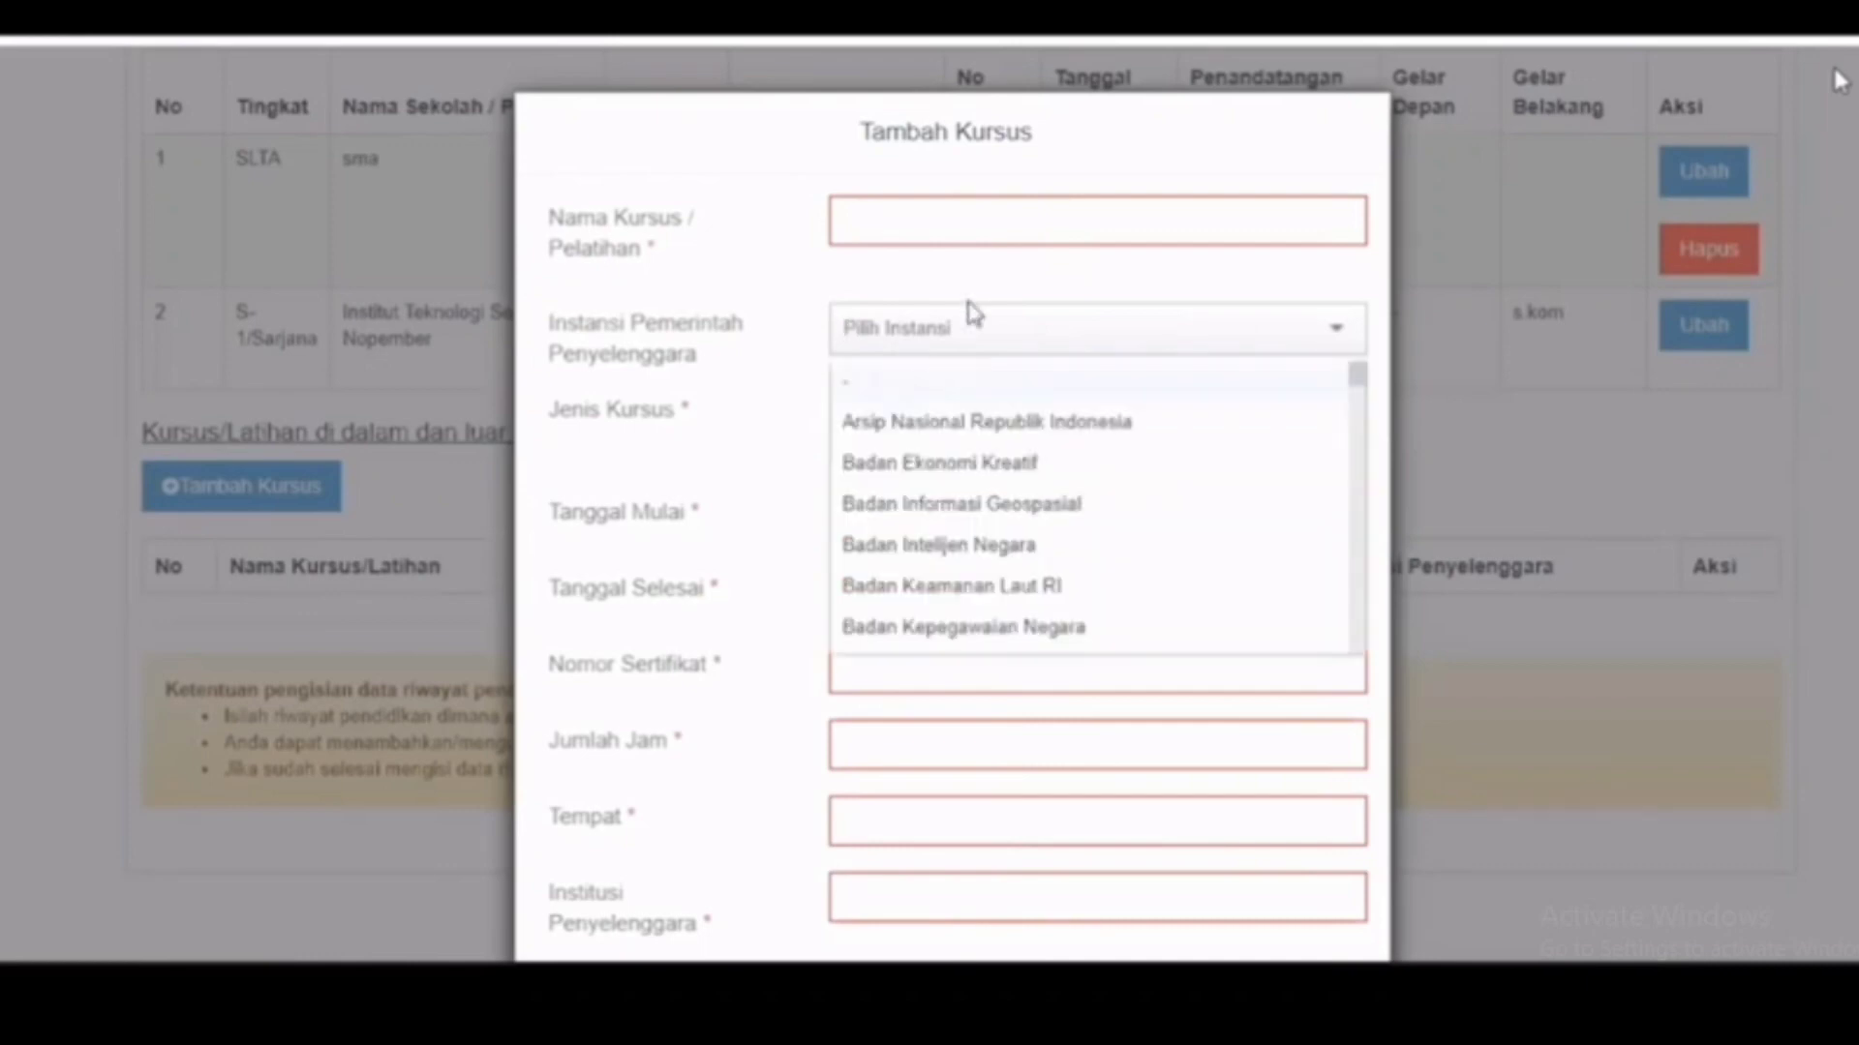
pyautogui.click(1024, 289)
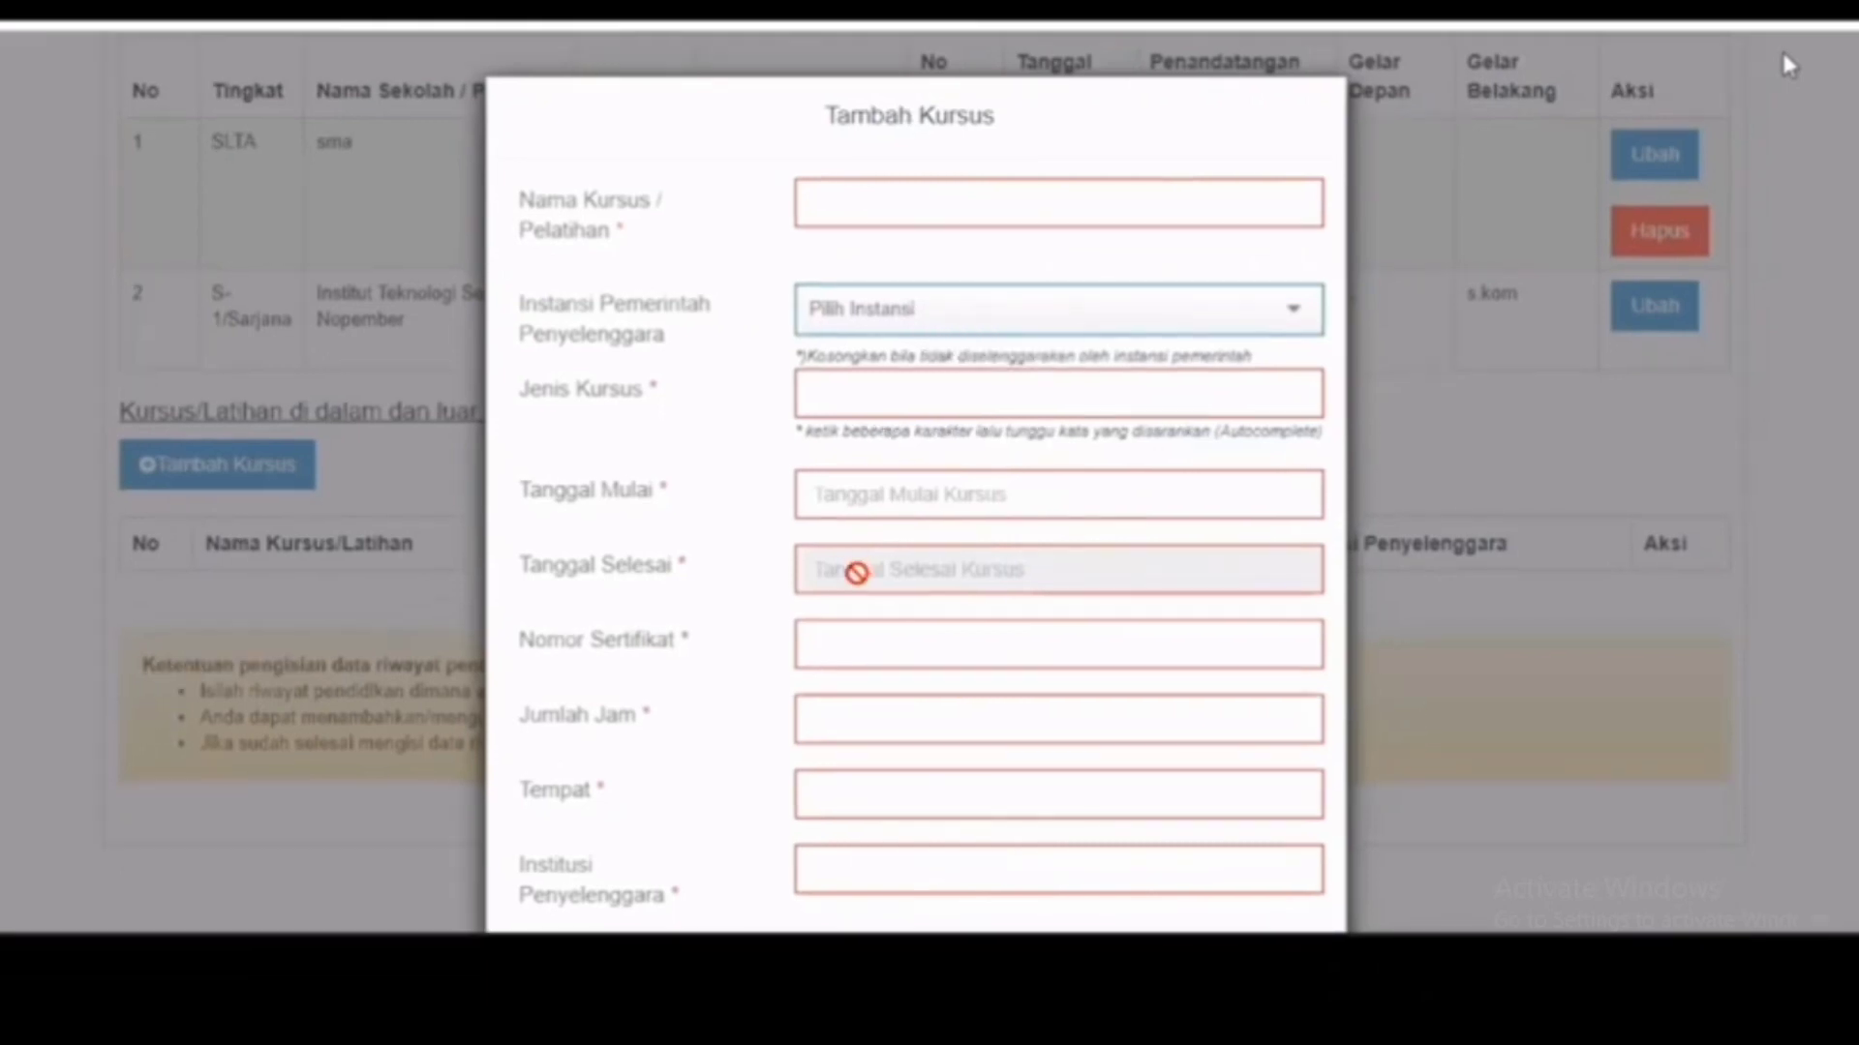
pyautogui.scroll(-2, 856, 572)
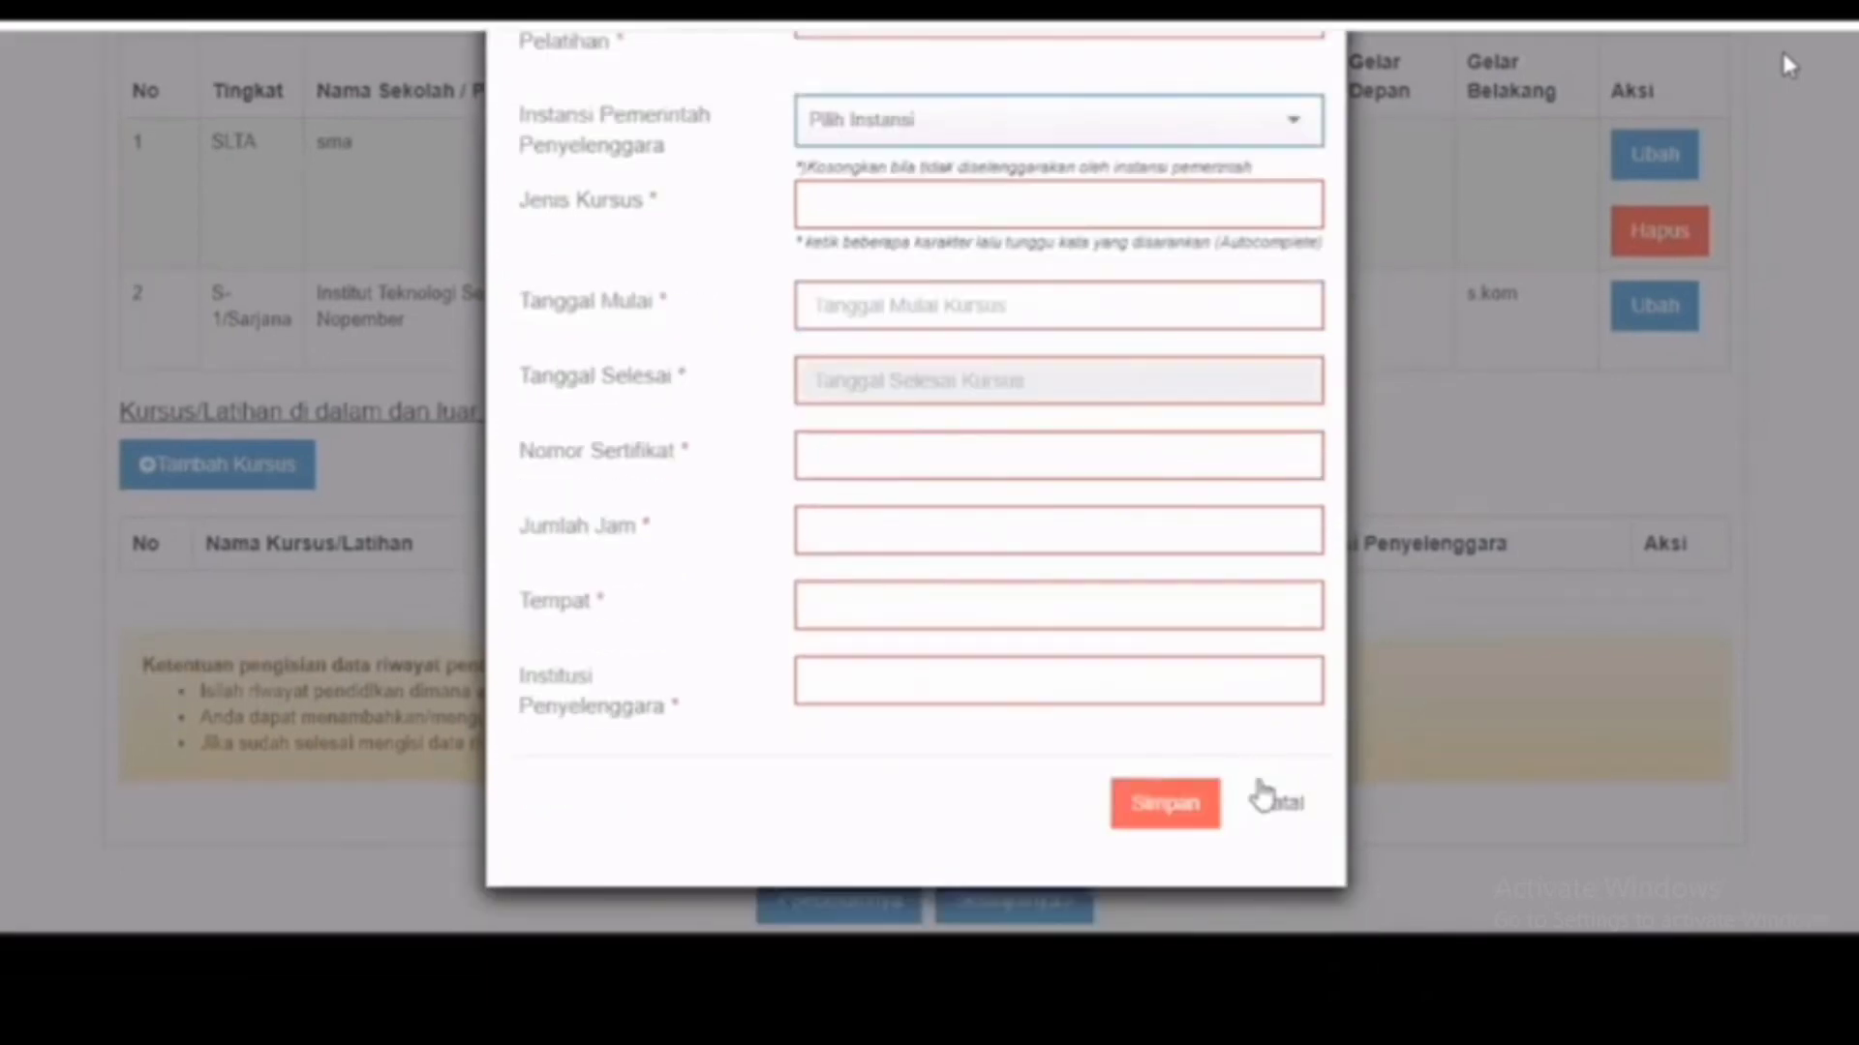
pyautogui.click(1261, 791)
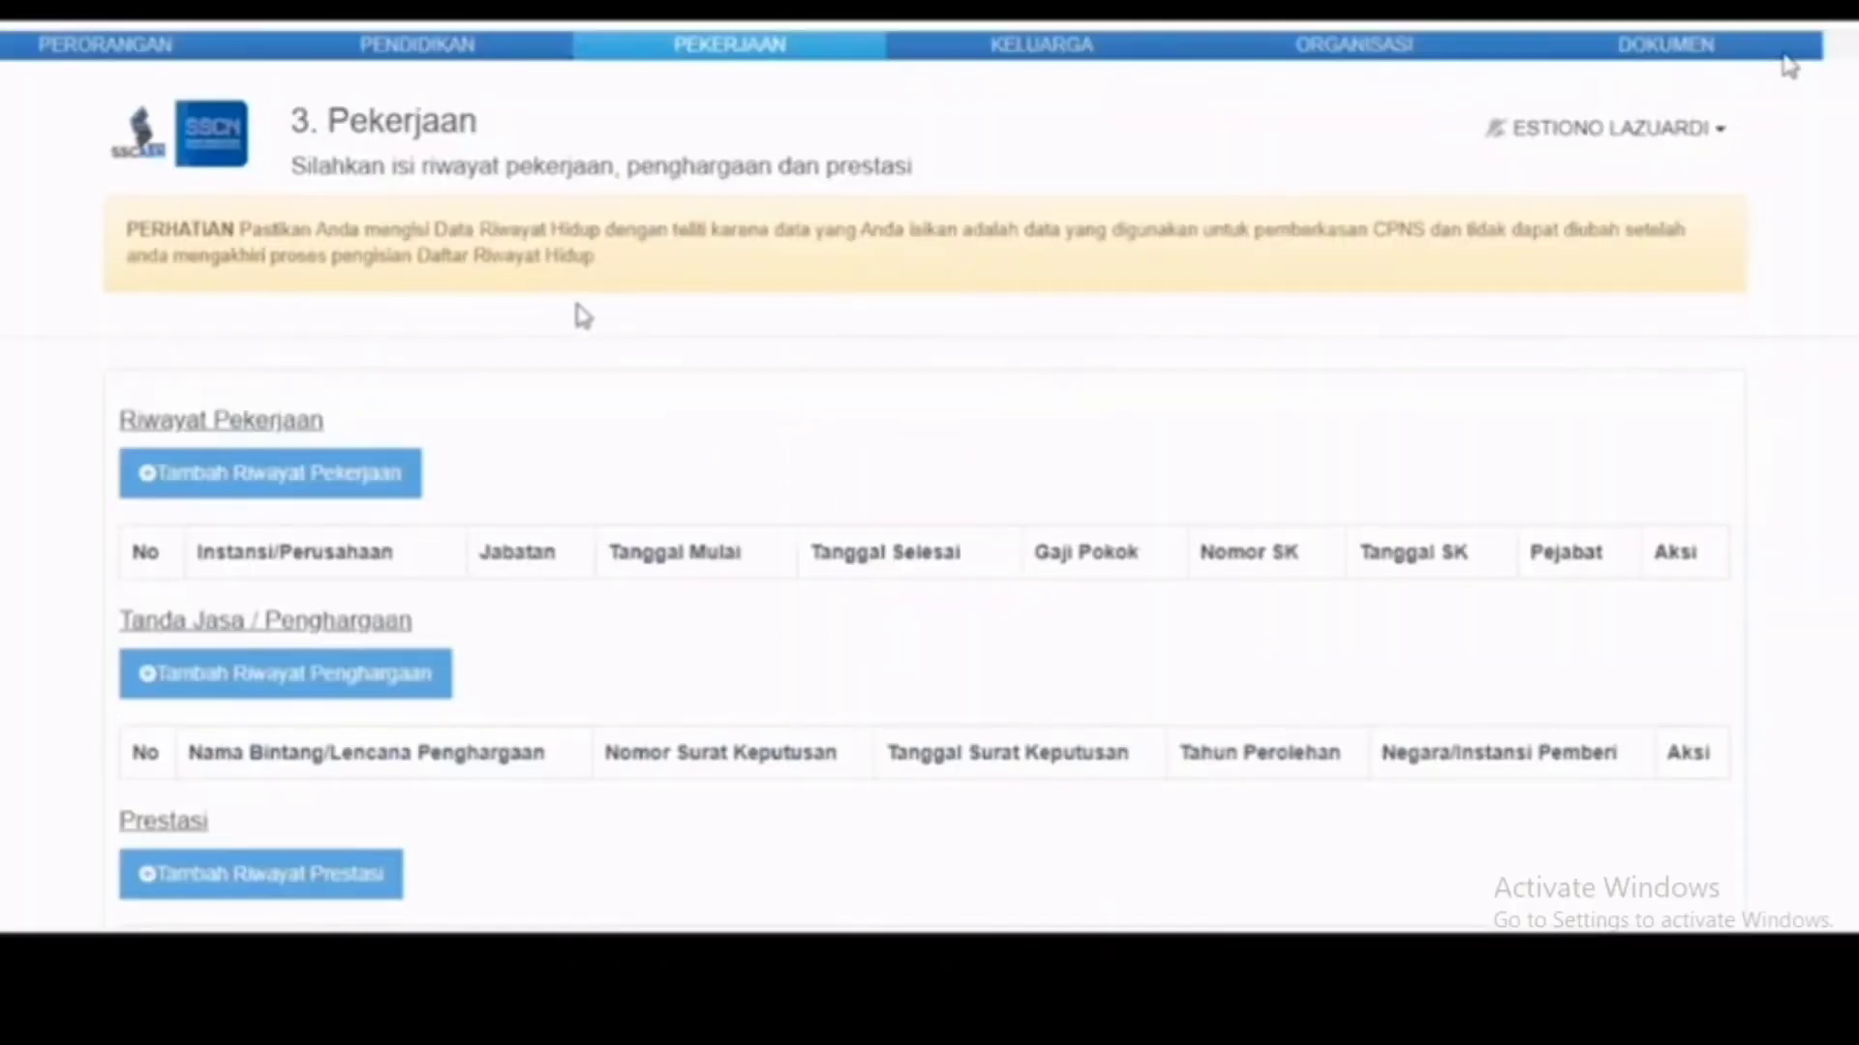
# Step: Open a work history entry, leave it blank, and cancel both the employment and award forms
pyautogui.scroll(-3, 580, 315)
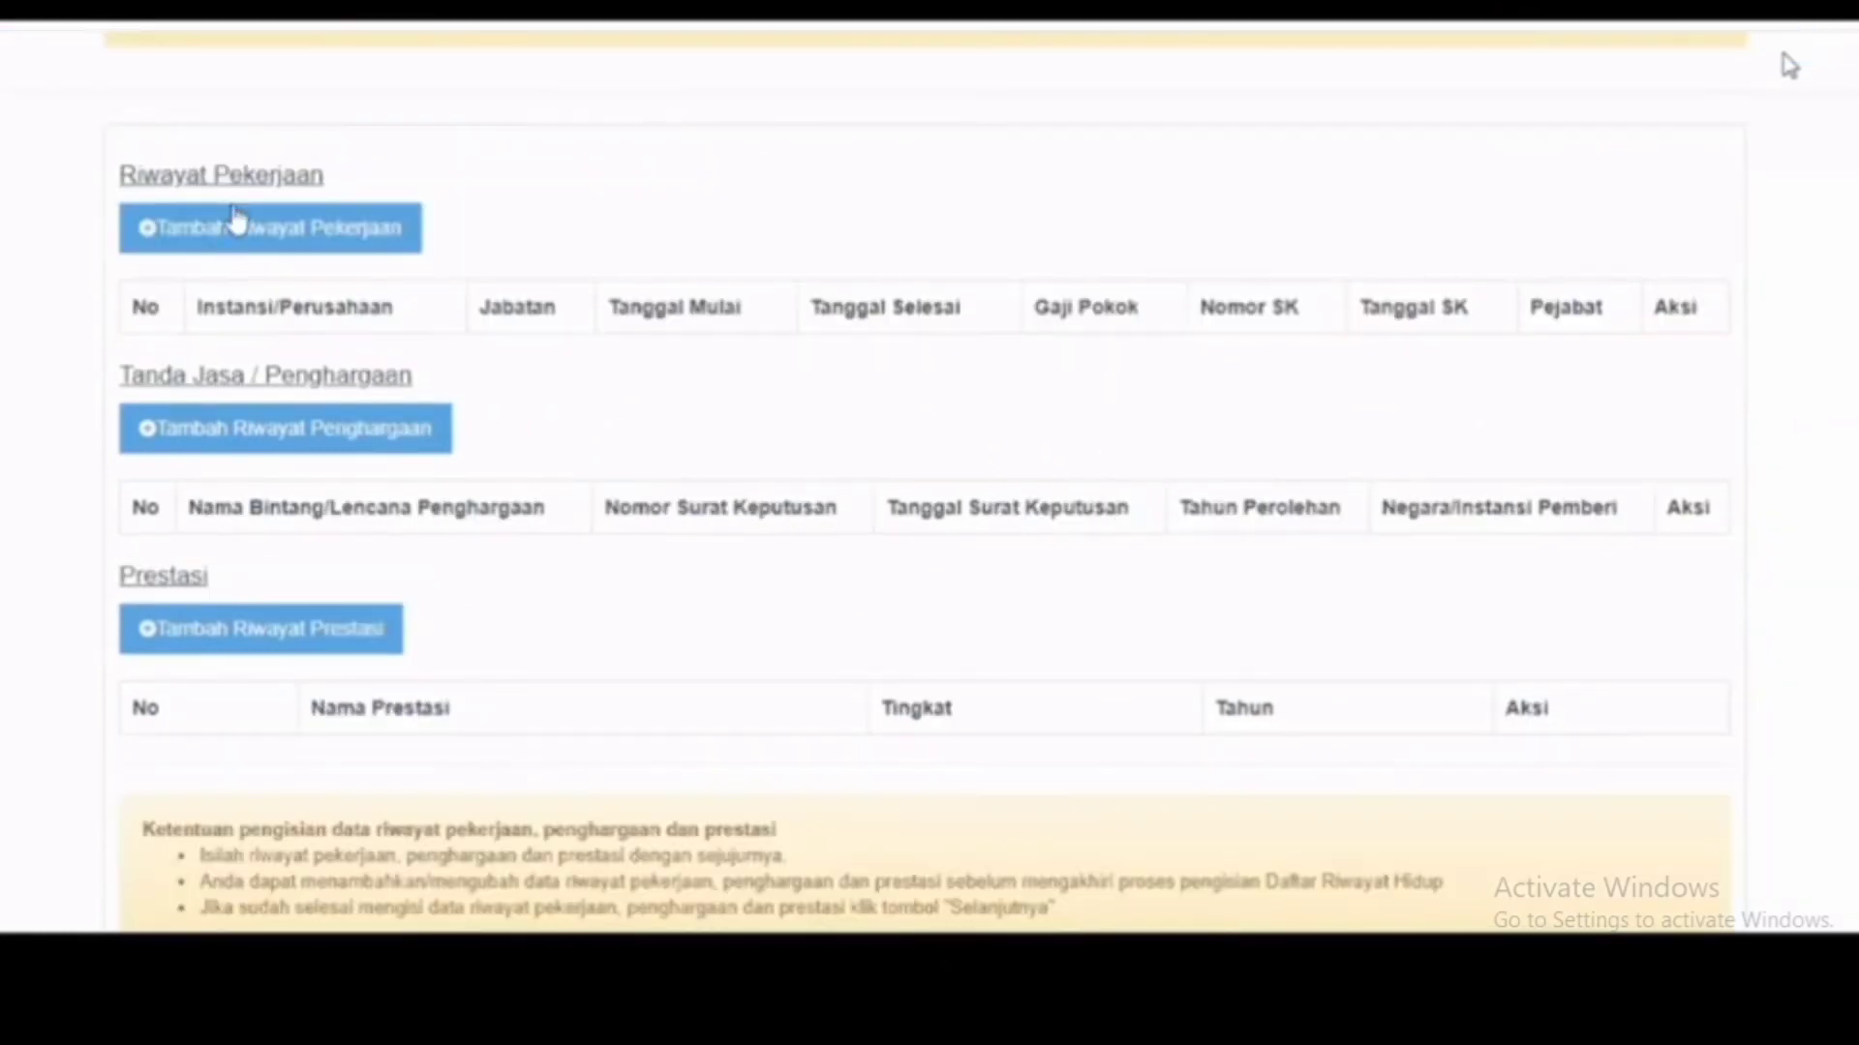
pyautogui.click(237, 221)
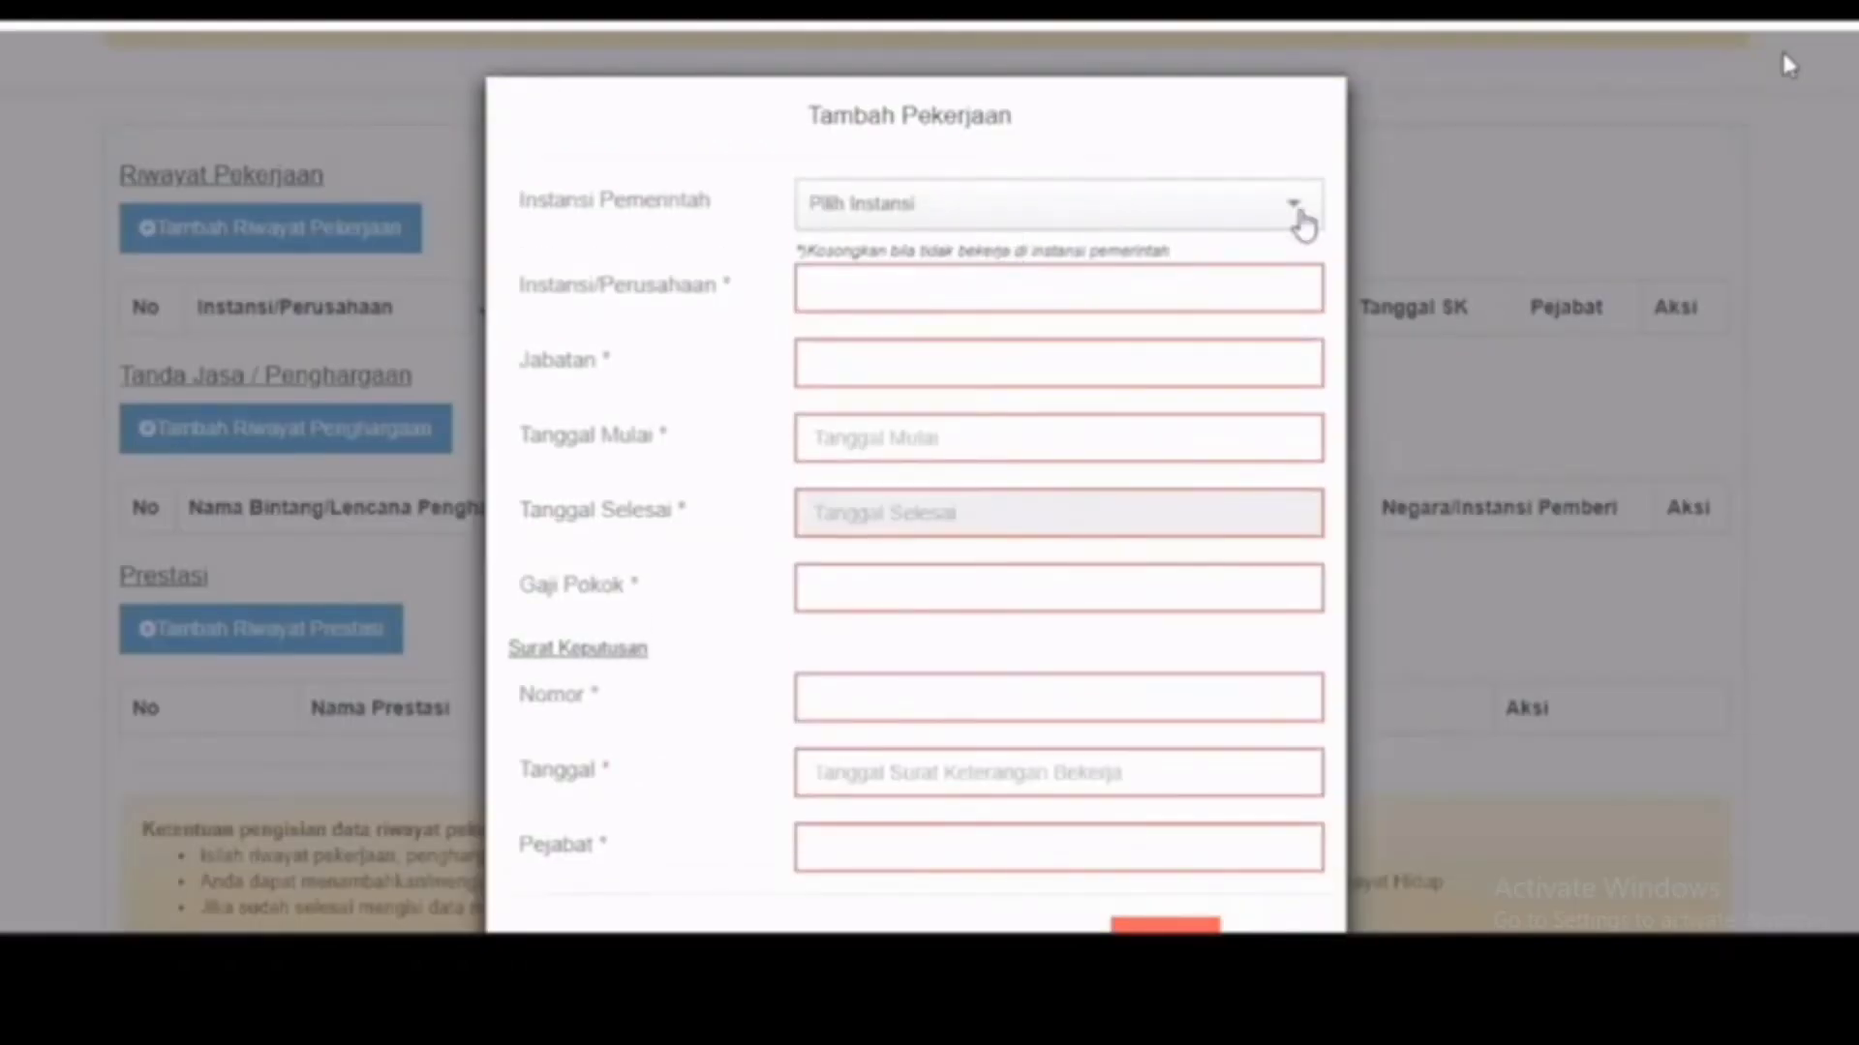
pyautogui.click(1300, 219)
pyautogui.click(1300, 221)
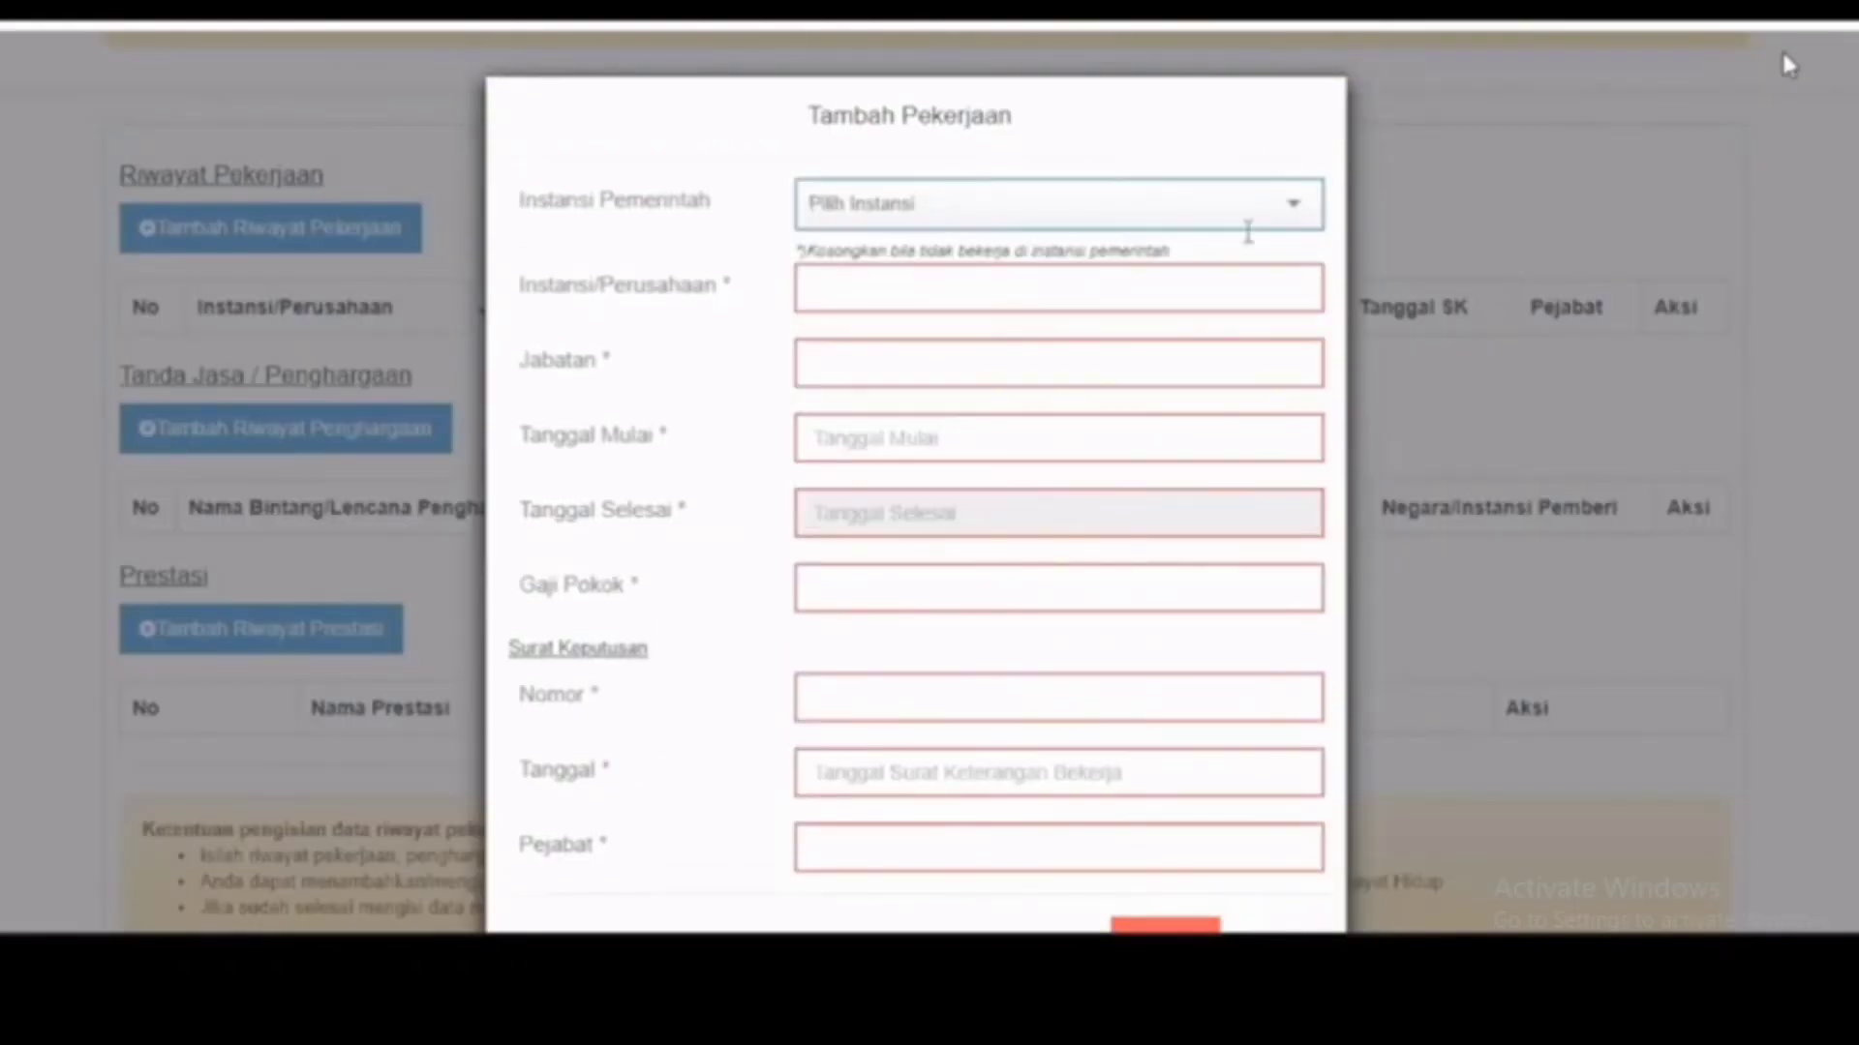
pyautogui.scroll(-1, 1165, 485)
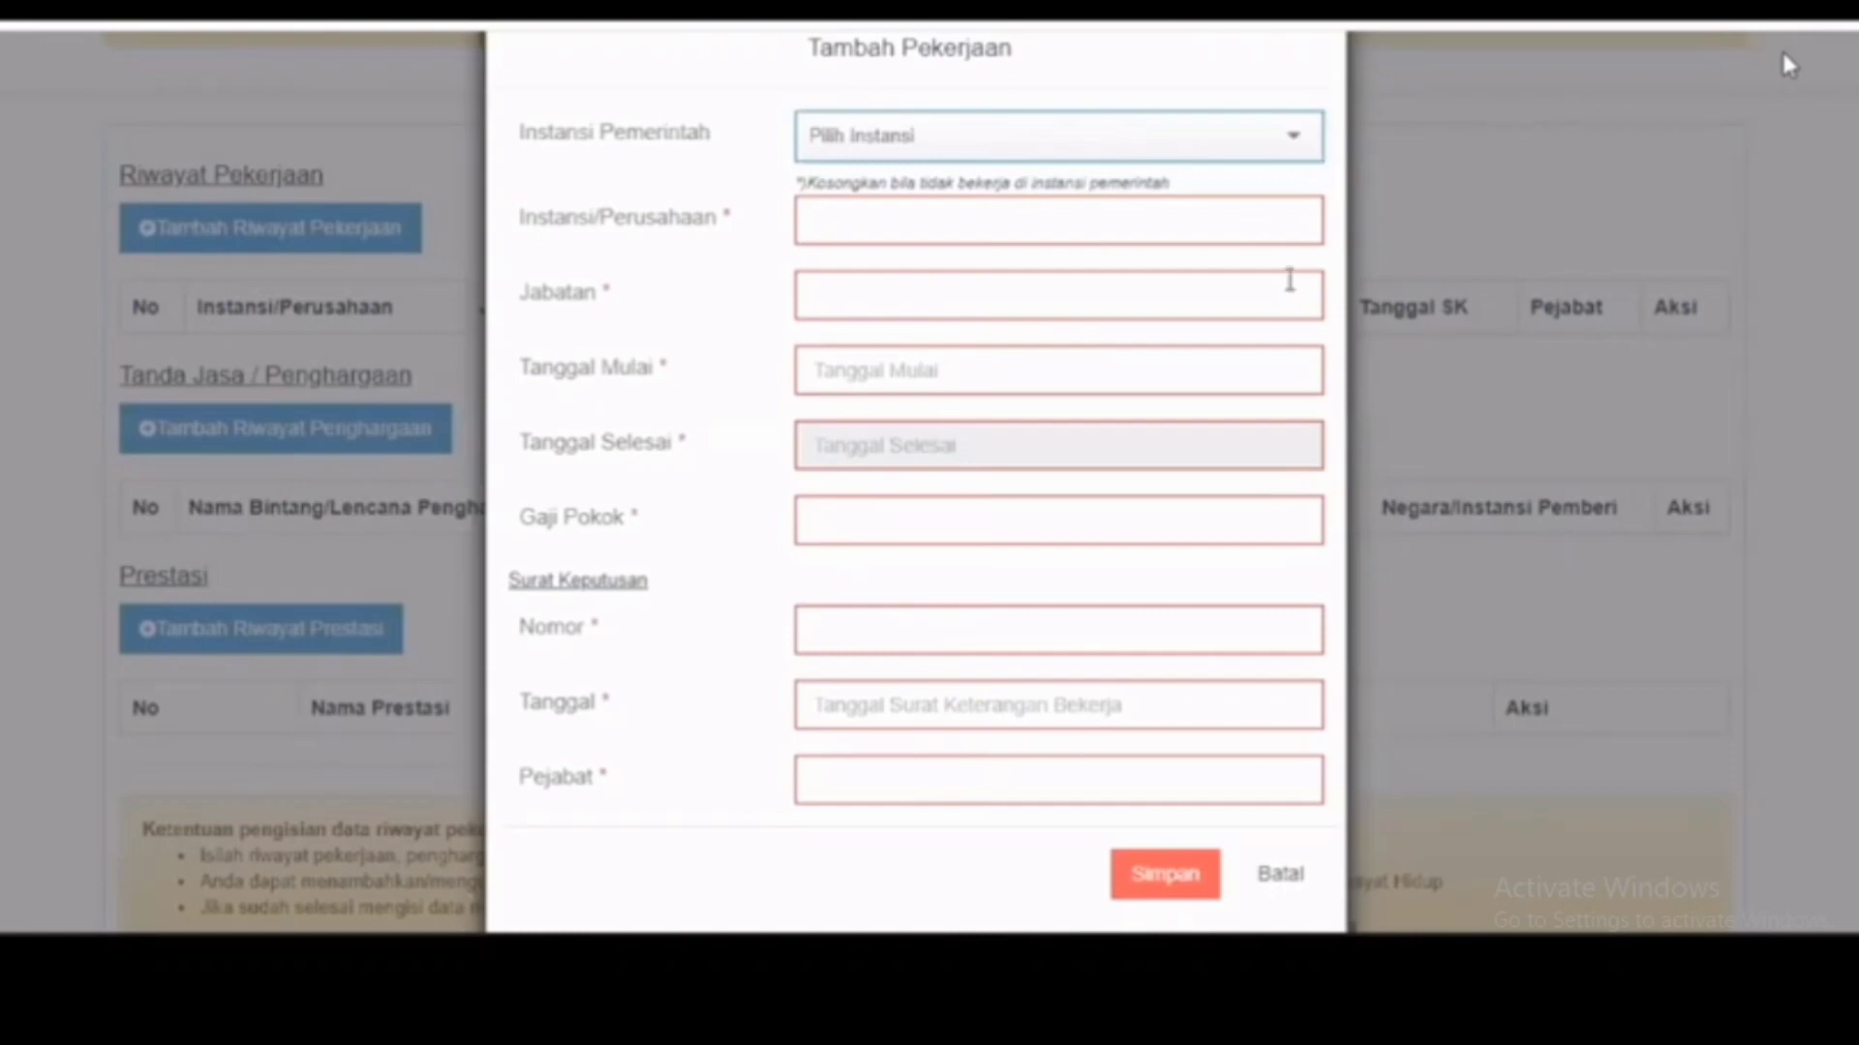
pyautogui.click(1287, 223)
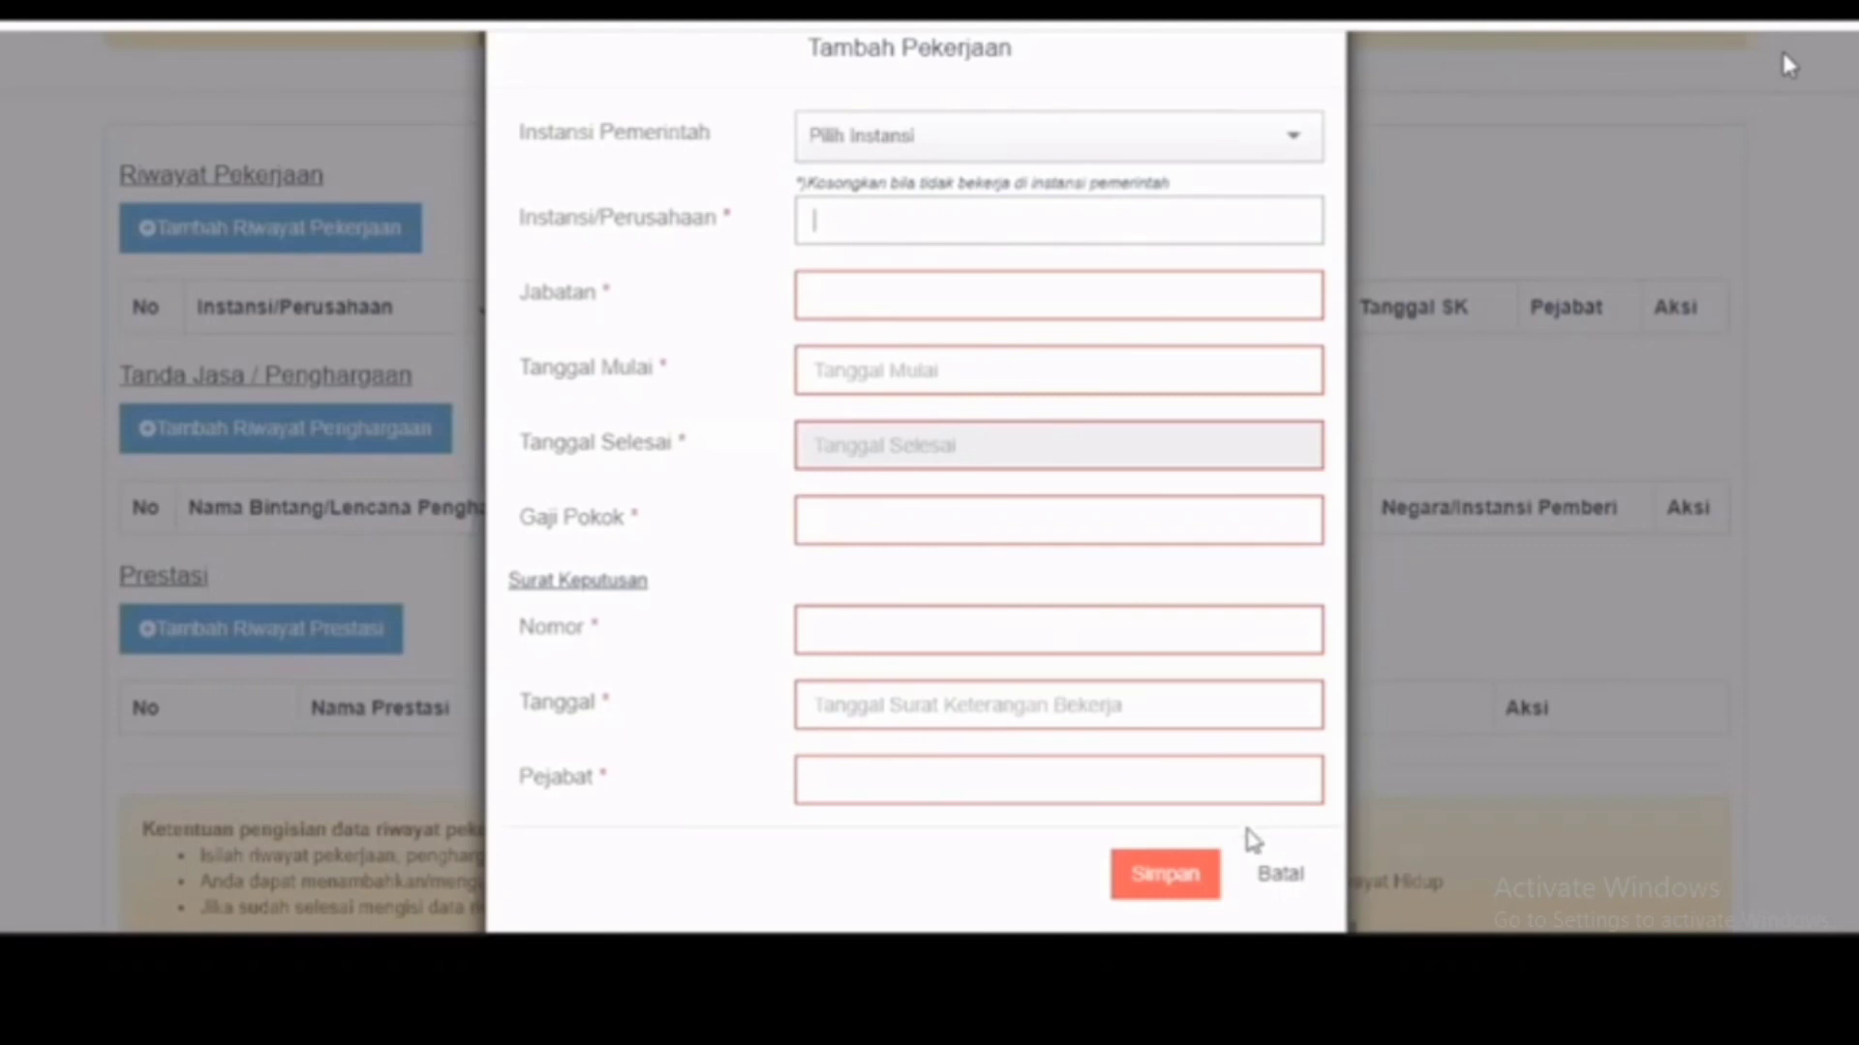
pyautogui.click(1277, 873)
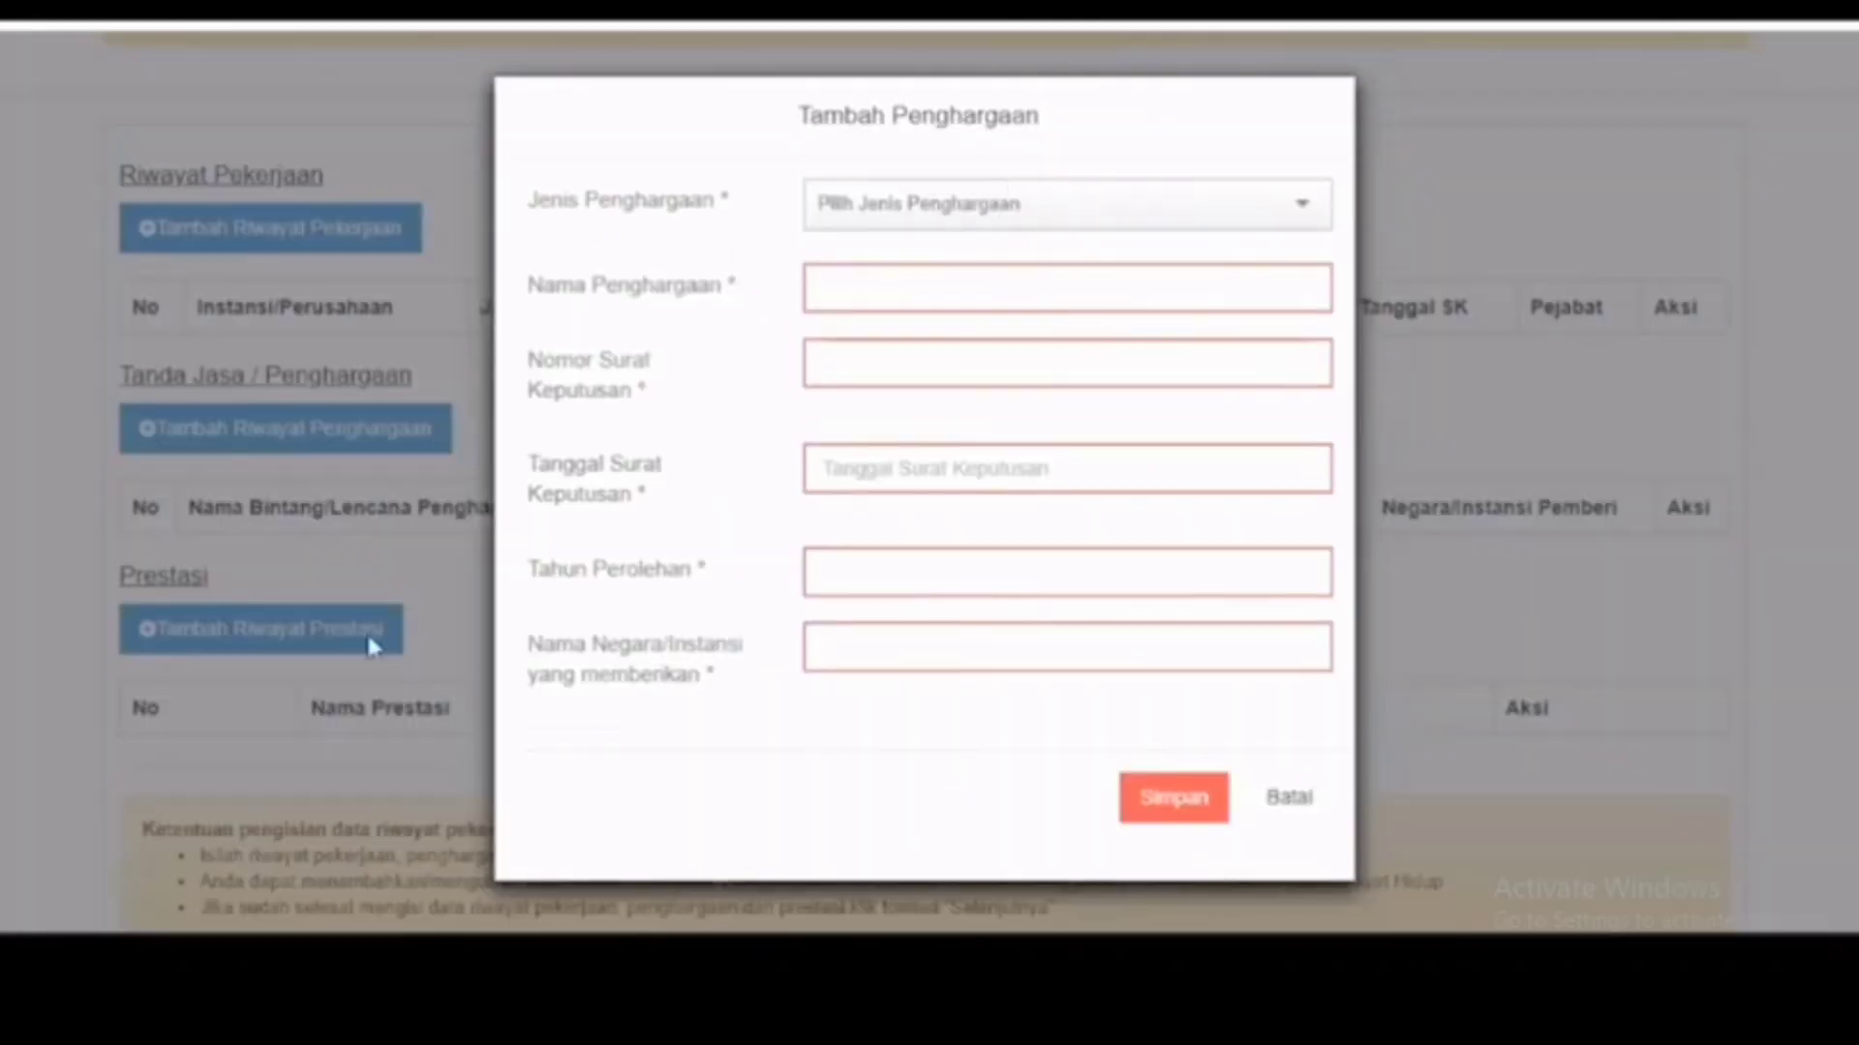
pyautogui.click(1289, 797)
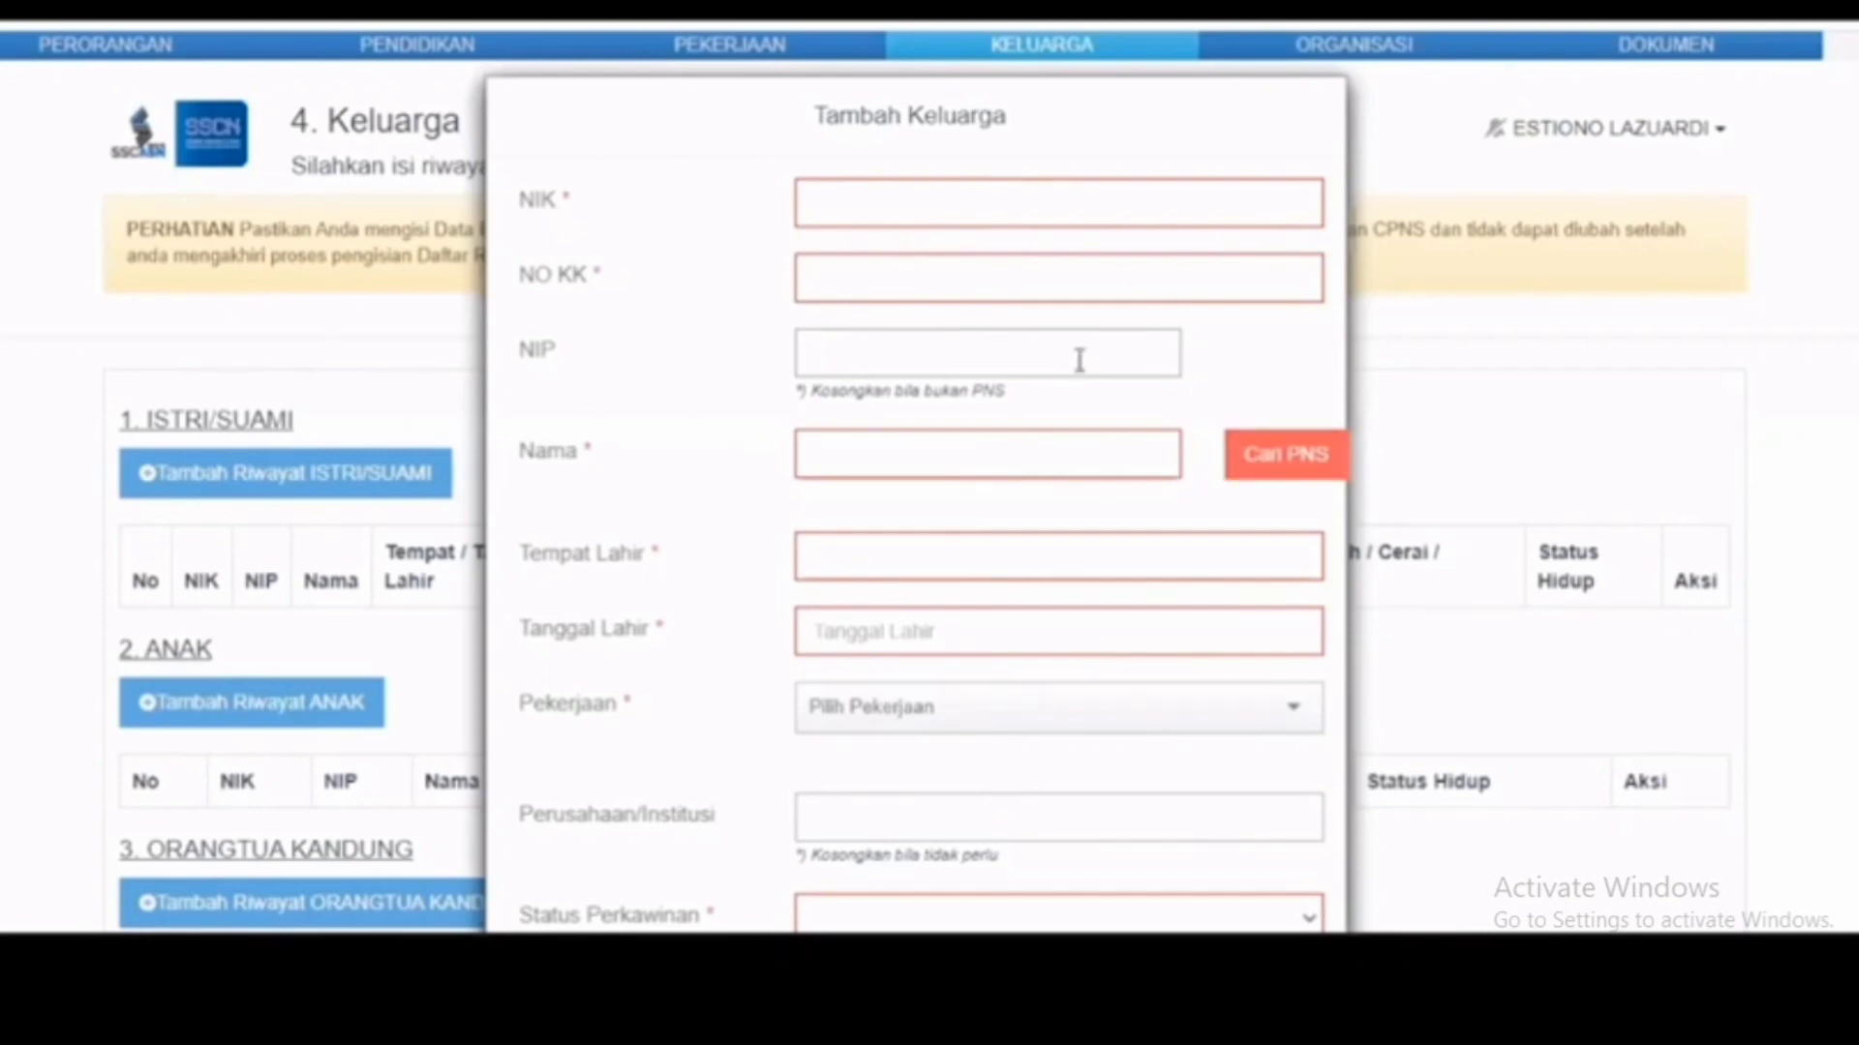
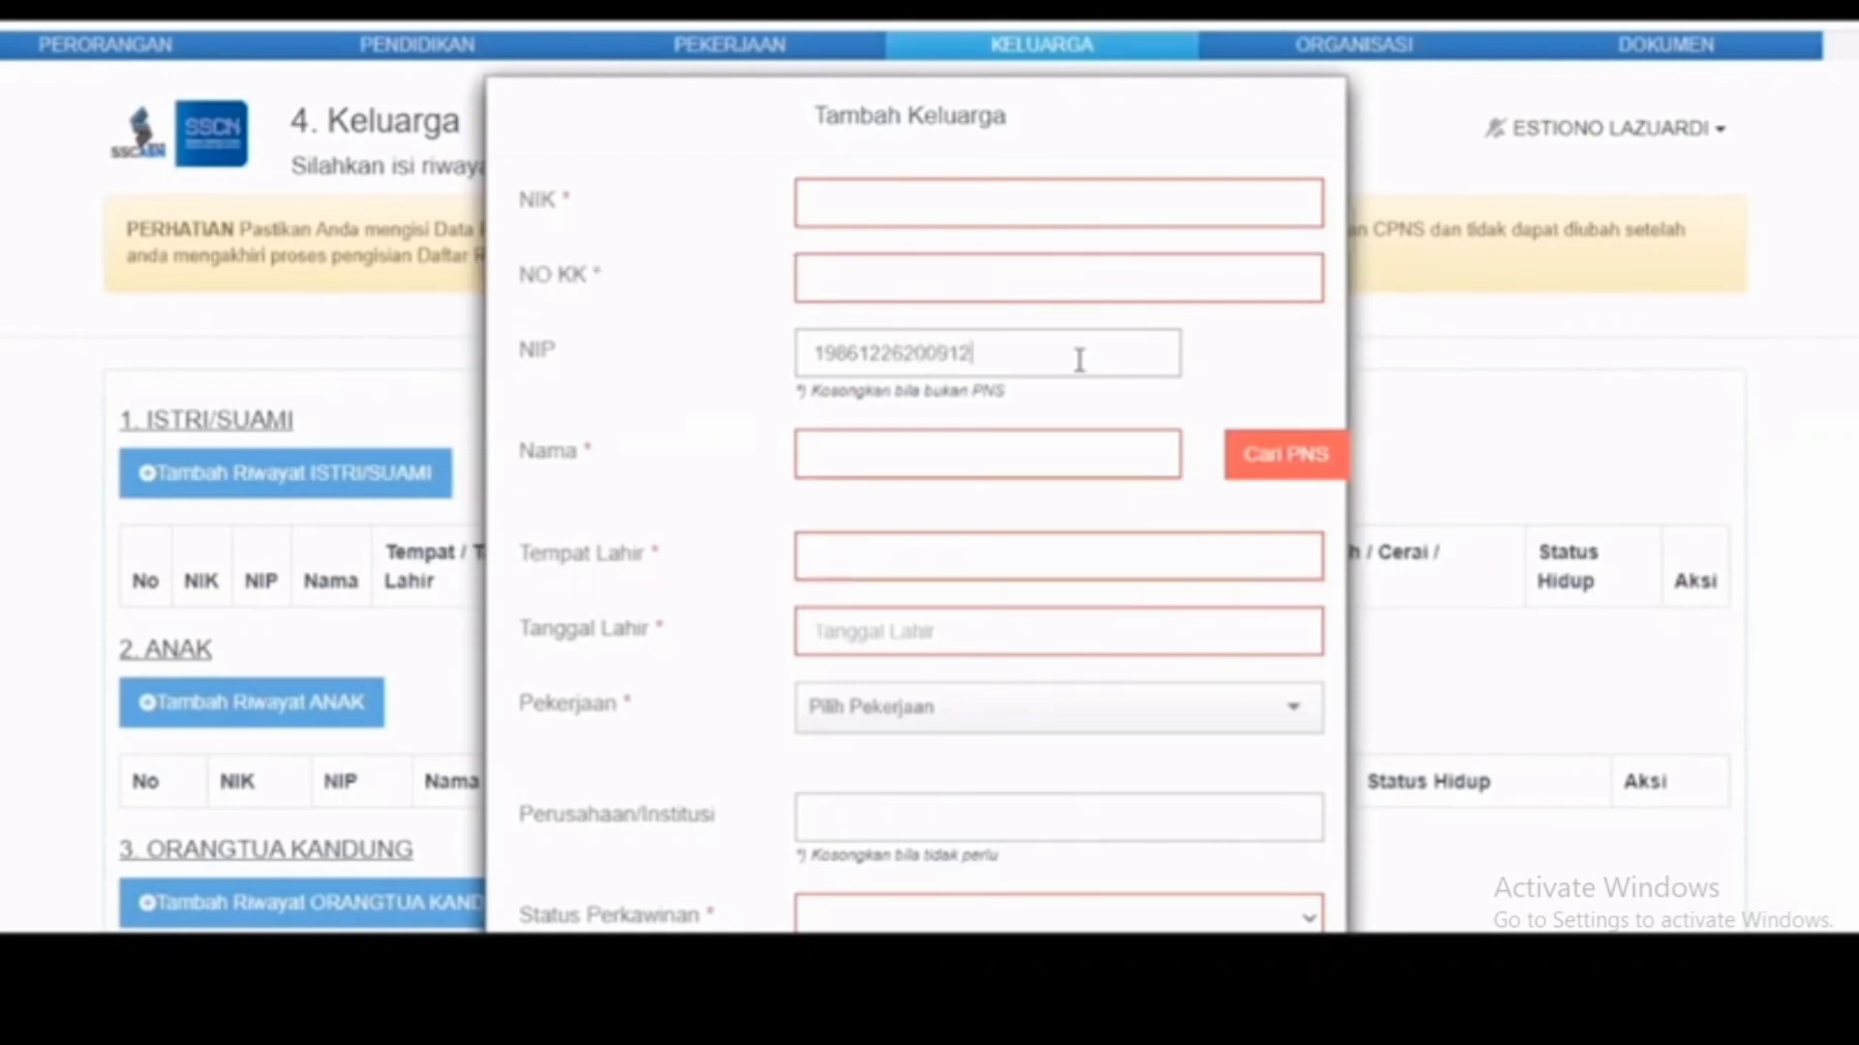
# Step: Enter the spouse's NIP and full name, then run the Cari PNS lookup
pyautogui.press('Tab')
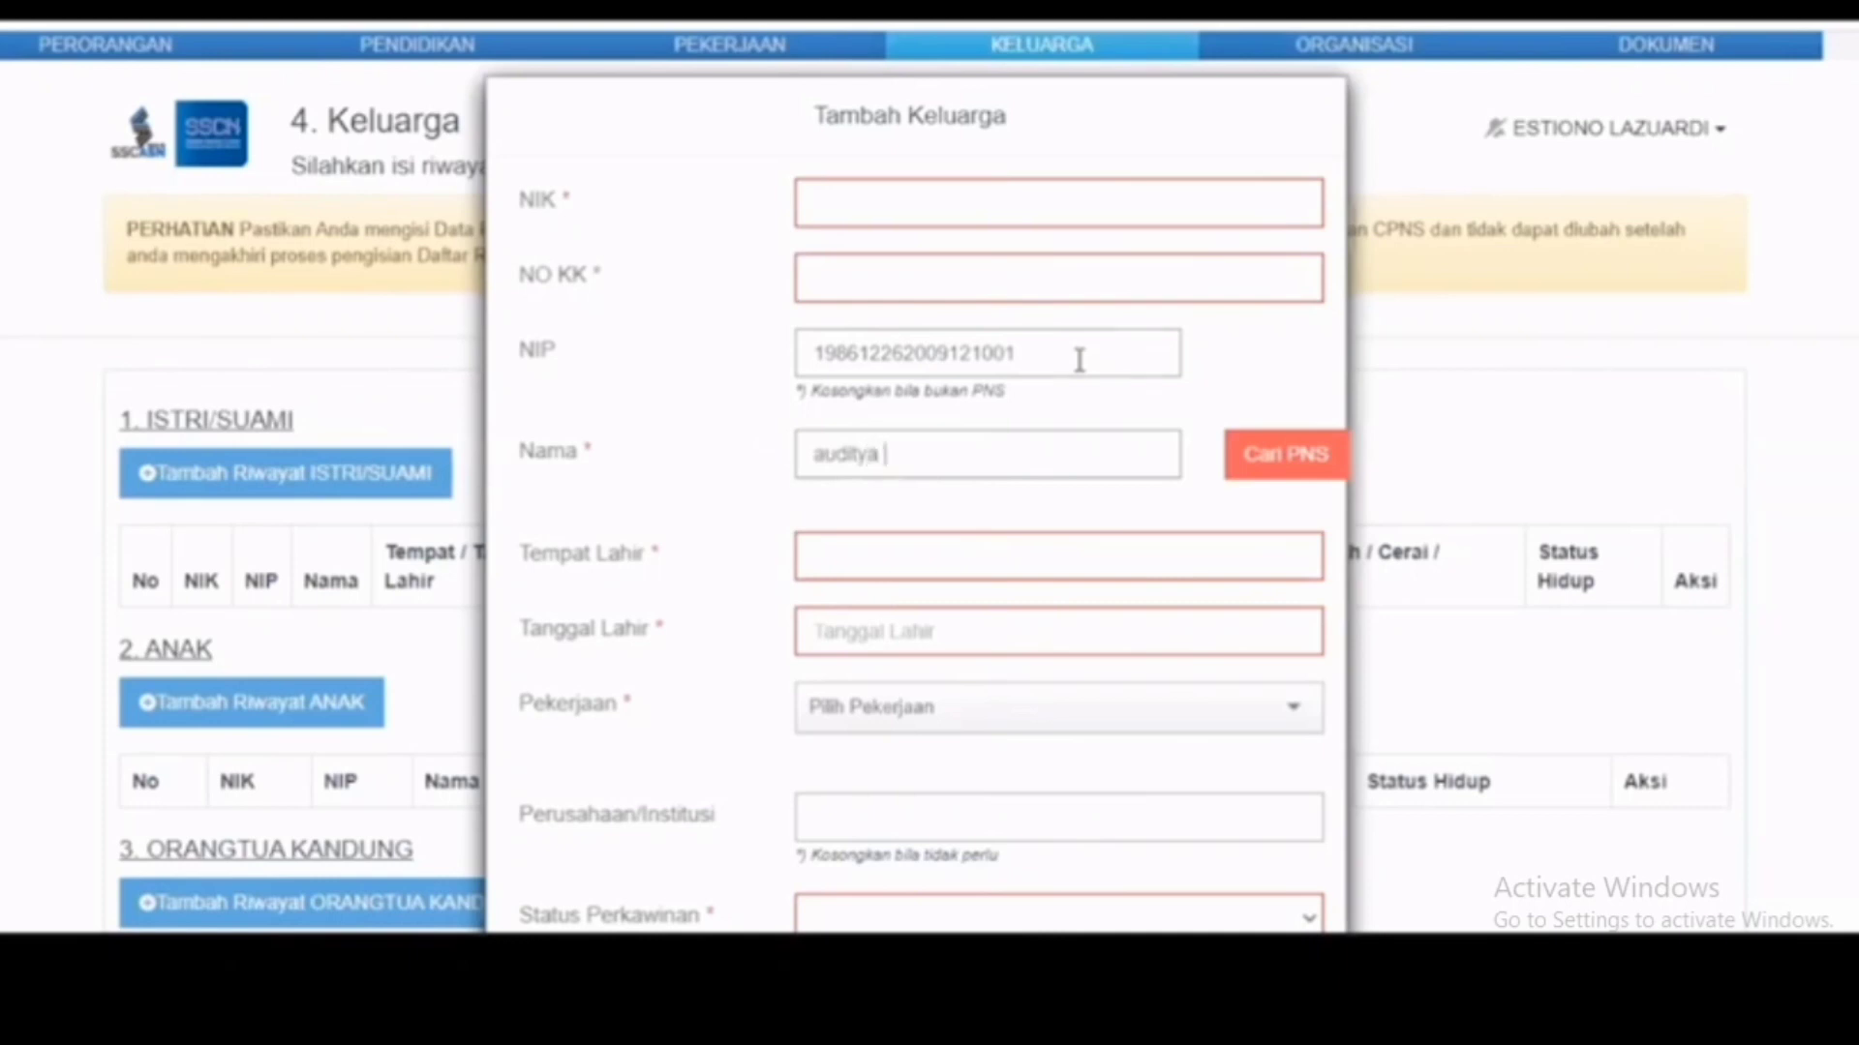
pyautogui.click(1281, 467)
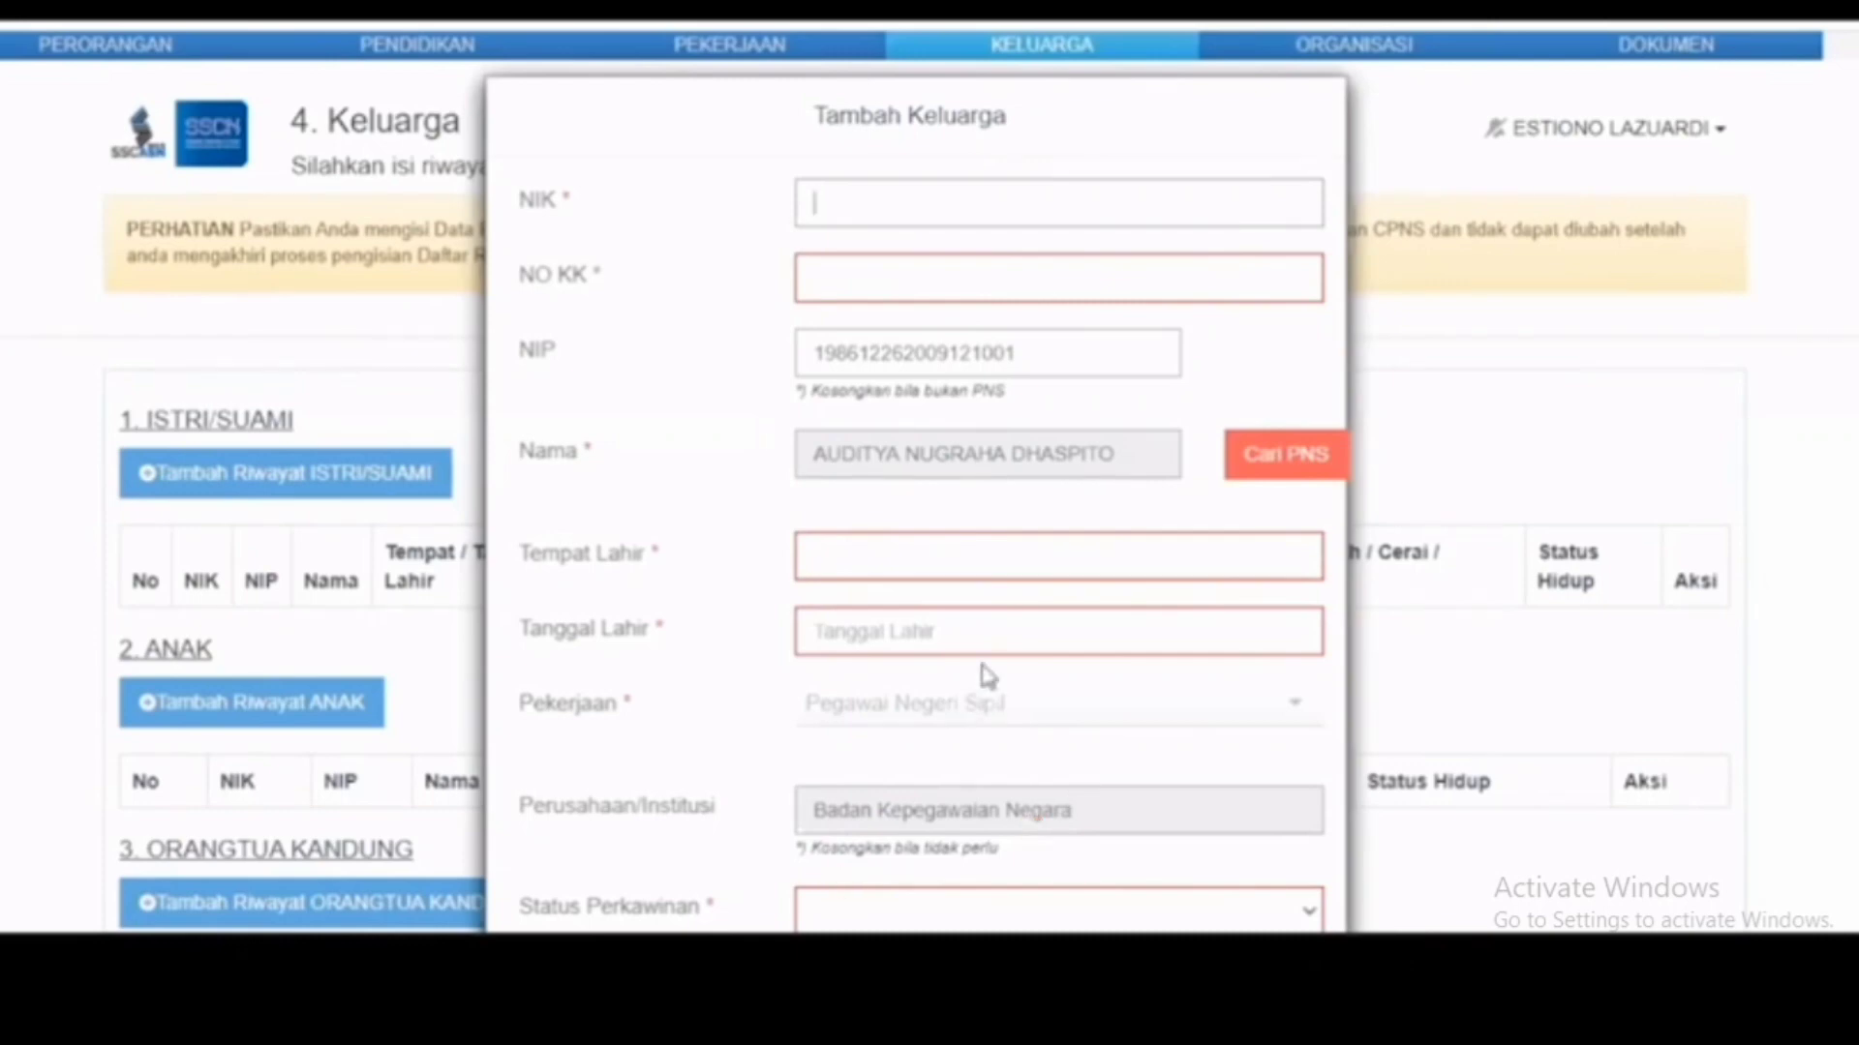
# Step: Cancel the spouse and parent-in-law entries and continue to the Organisasi section
pyautogui.scroll(-5, 987, 675)
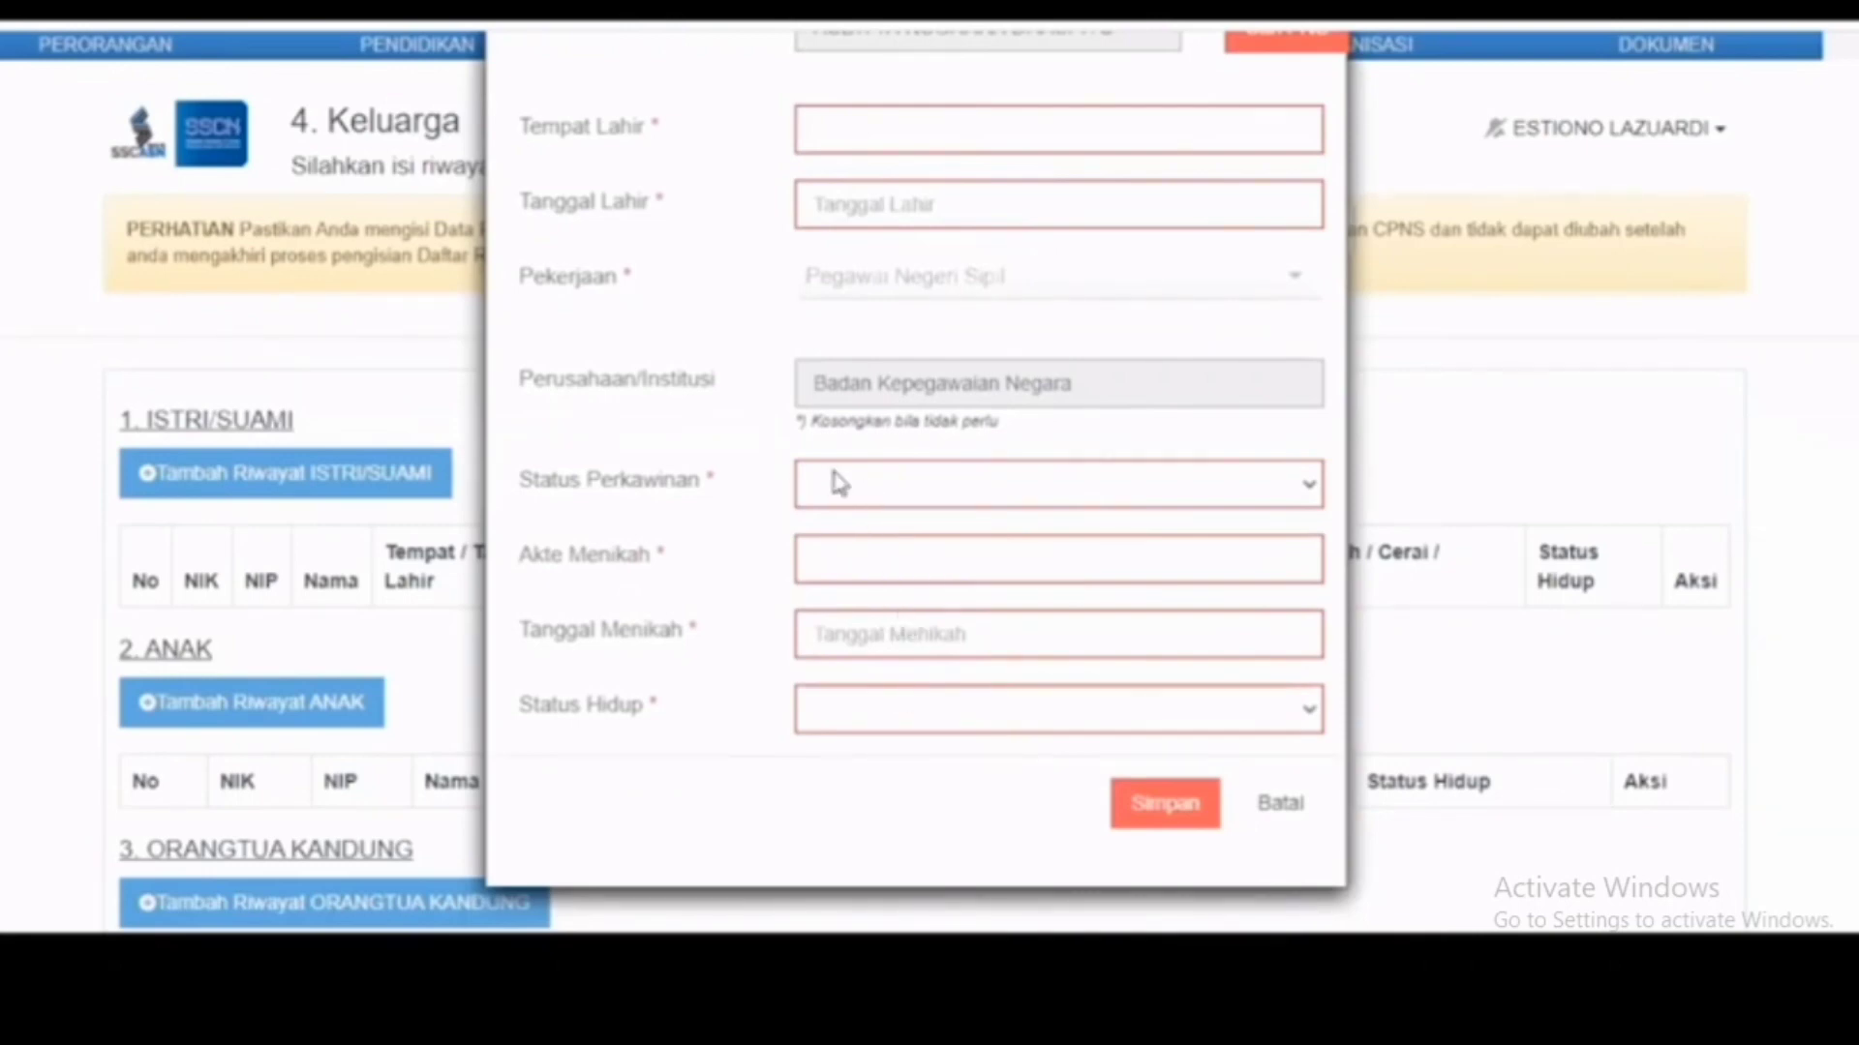
pyautogui.click(1282, 813)
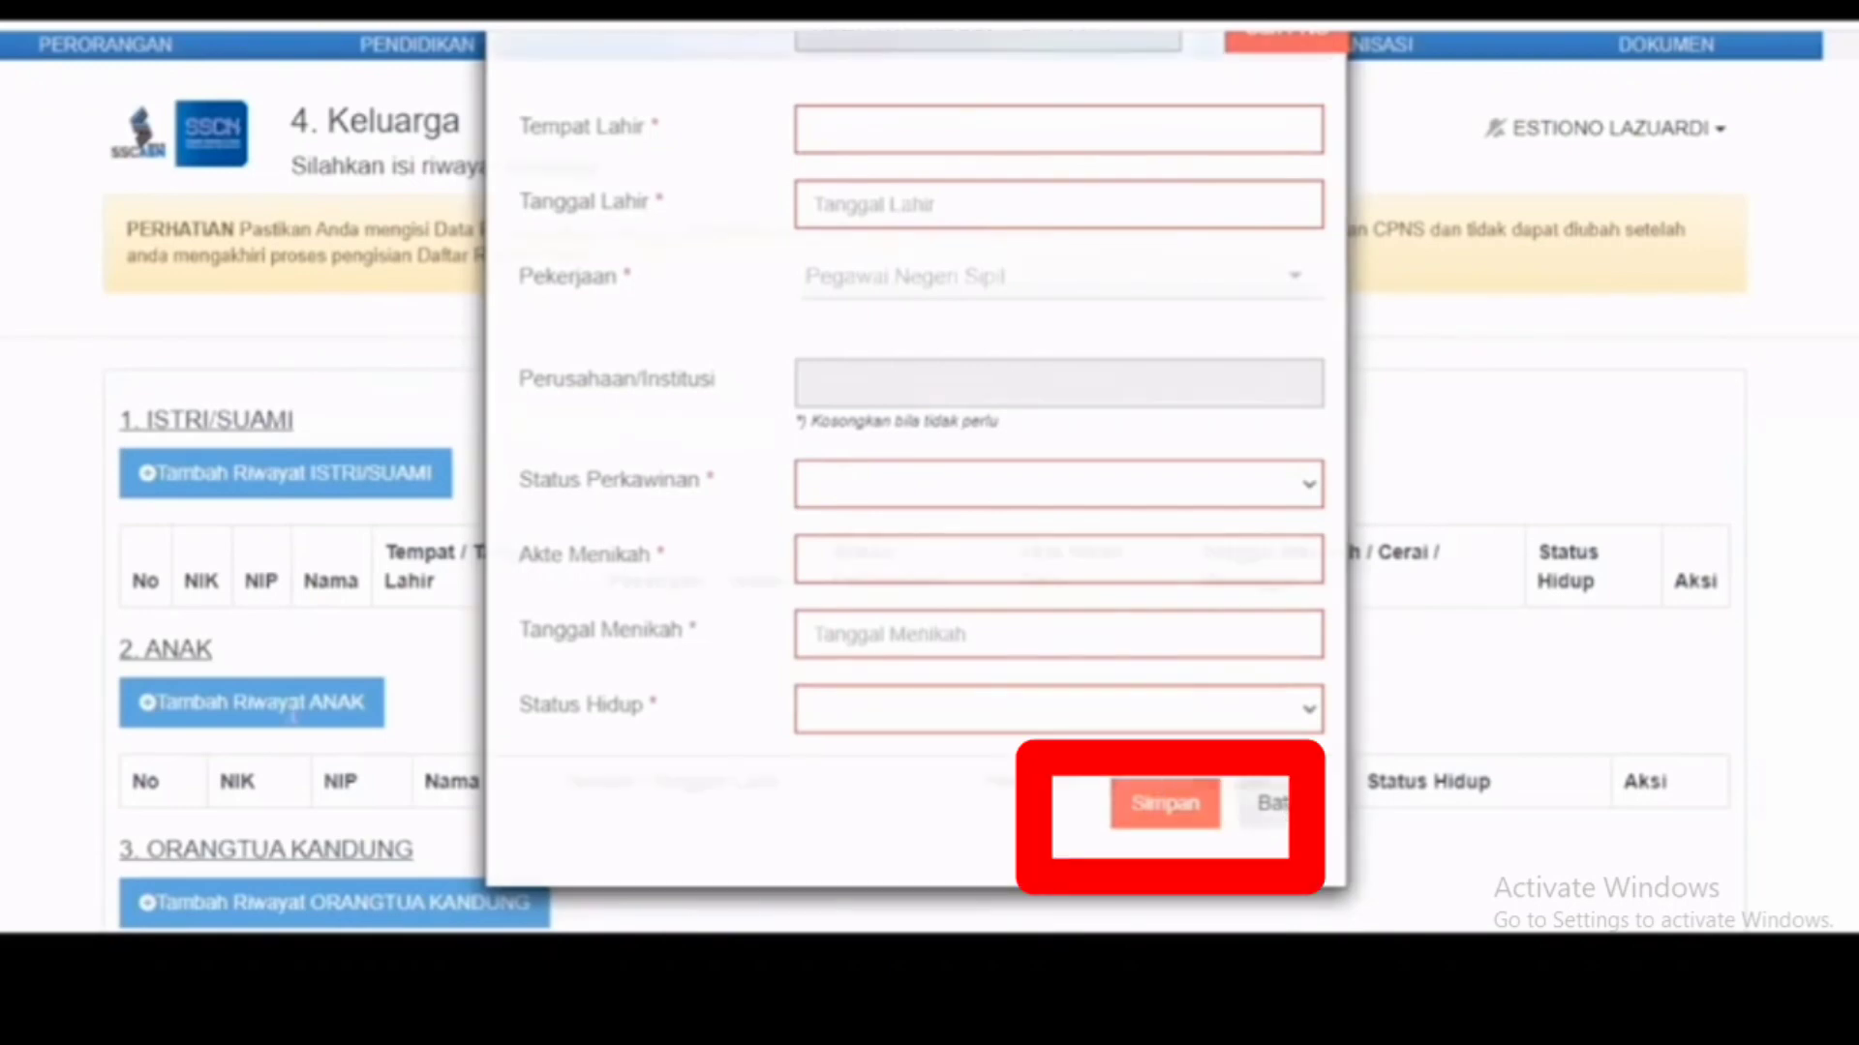
pyautogui.scroll(-4, 303, 753)
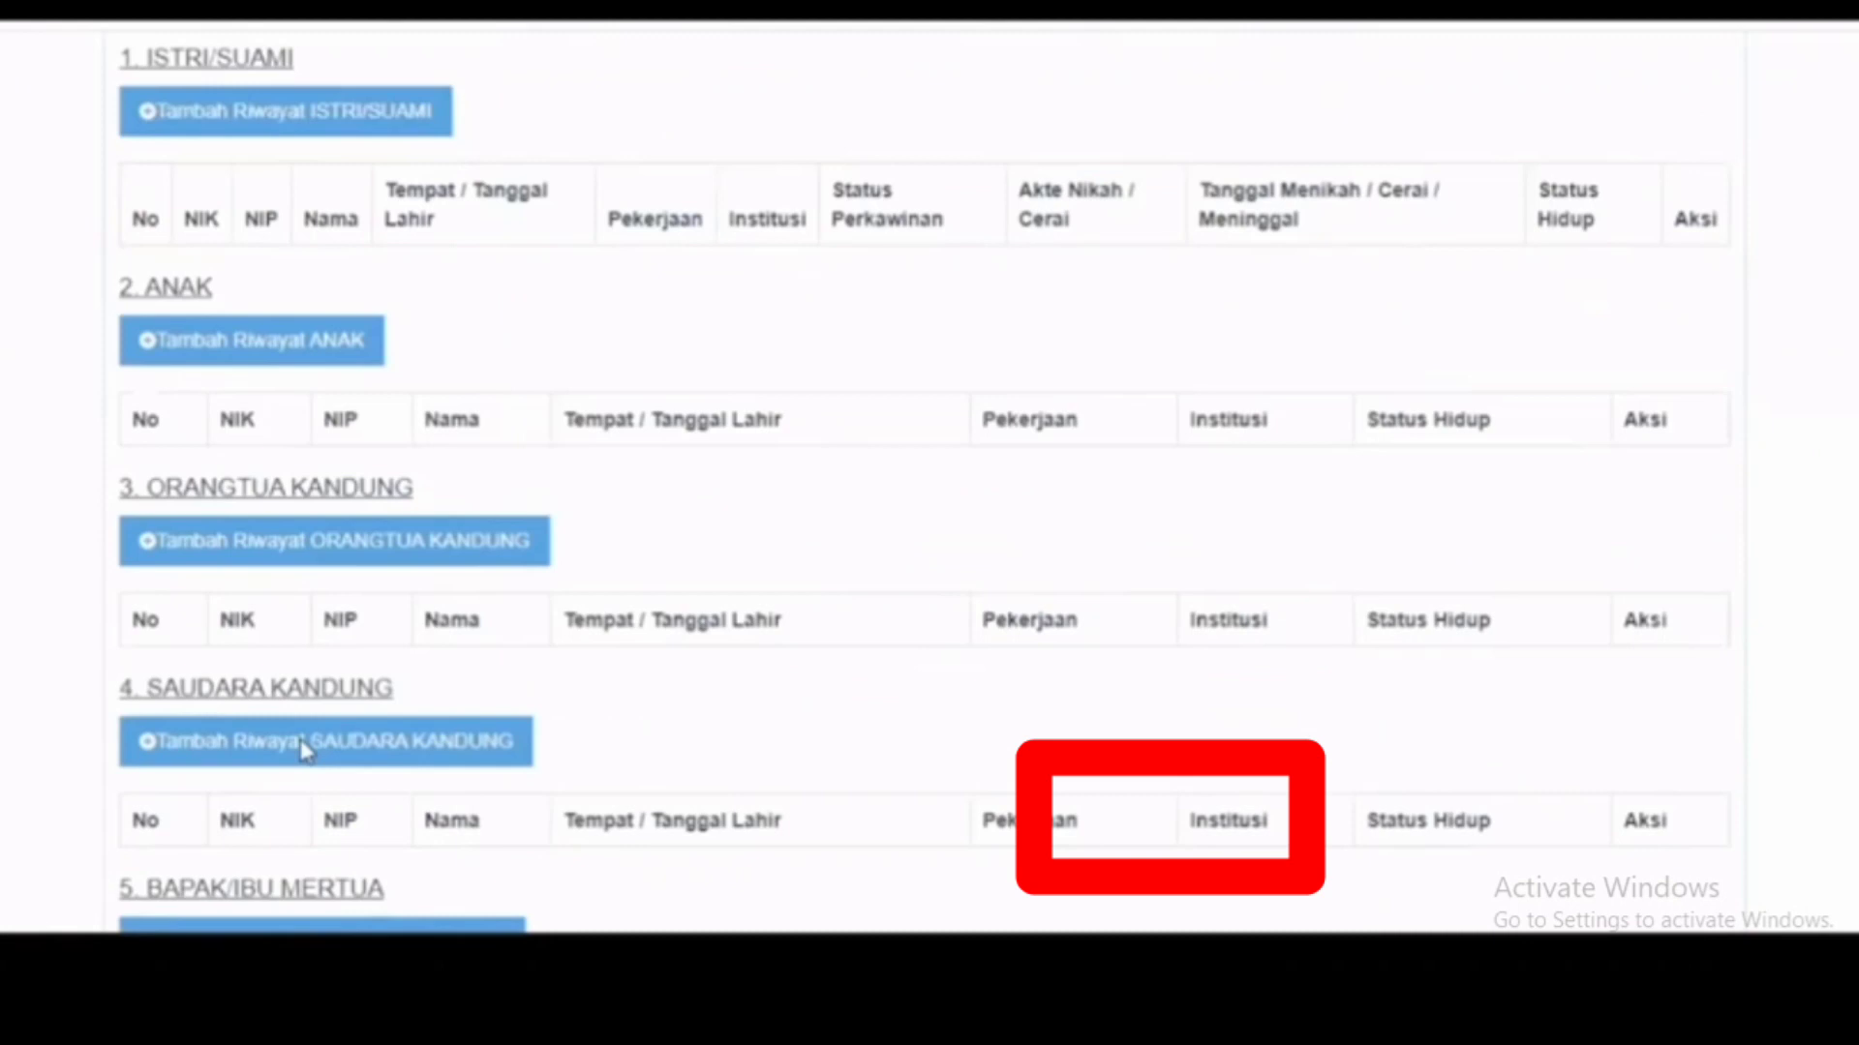
pyautogui.scroll(-2, 303, 750)
pyautogui.click(303, 751)
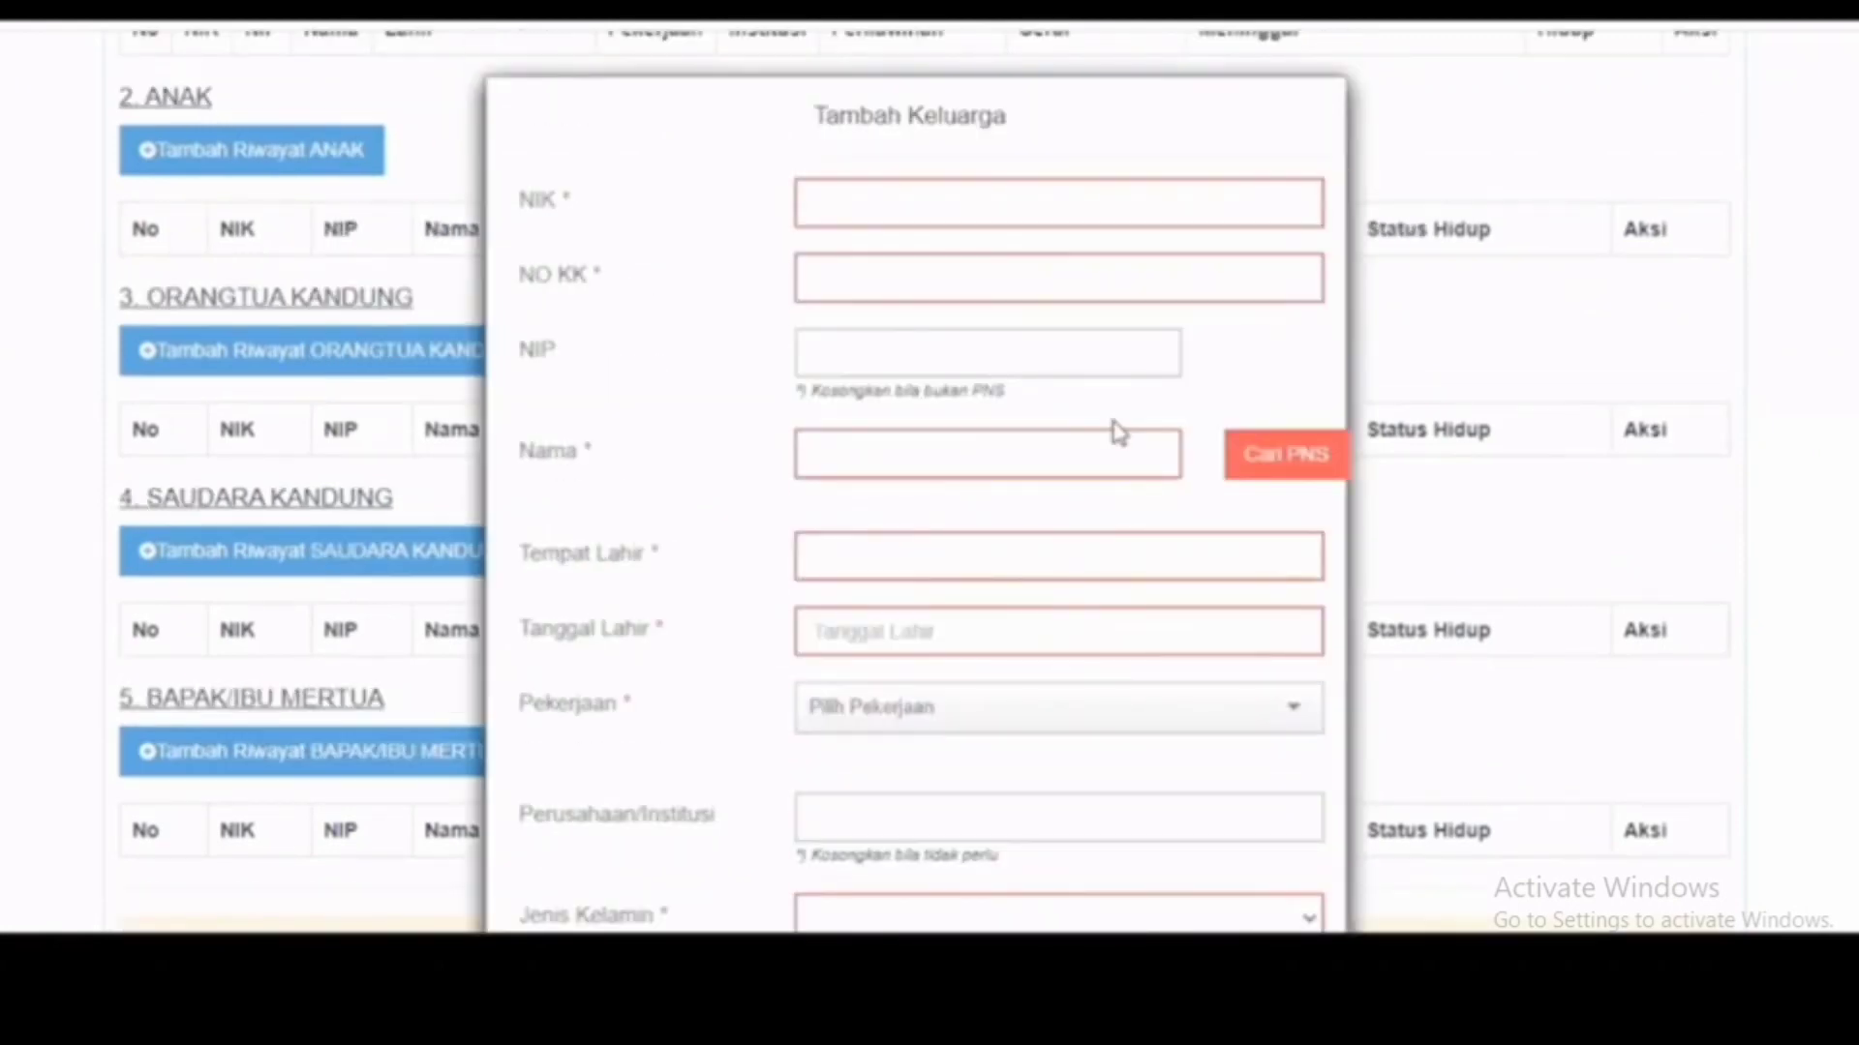
pyautogui.scroll(-3, 1310, 821)
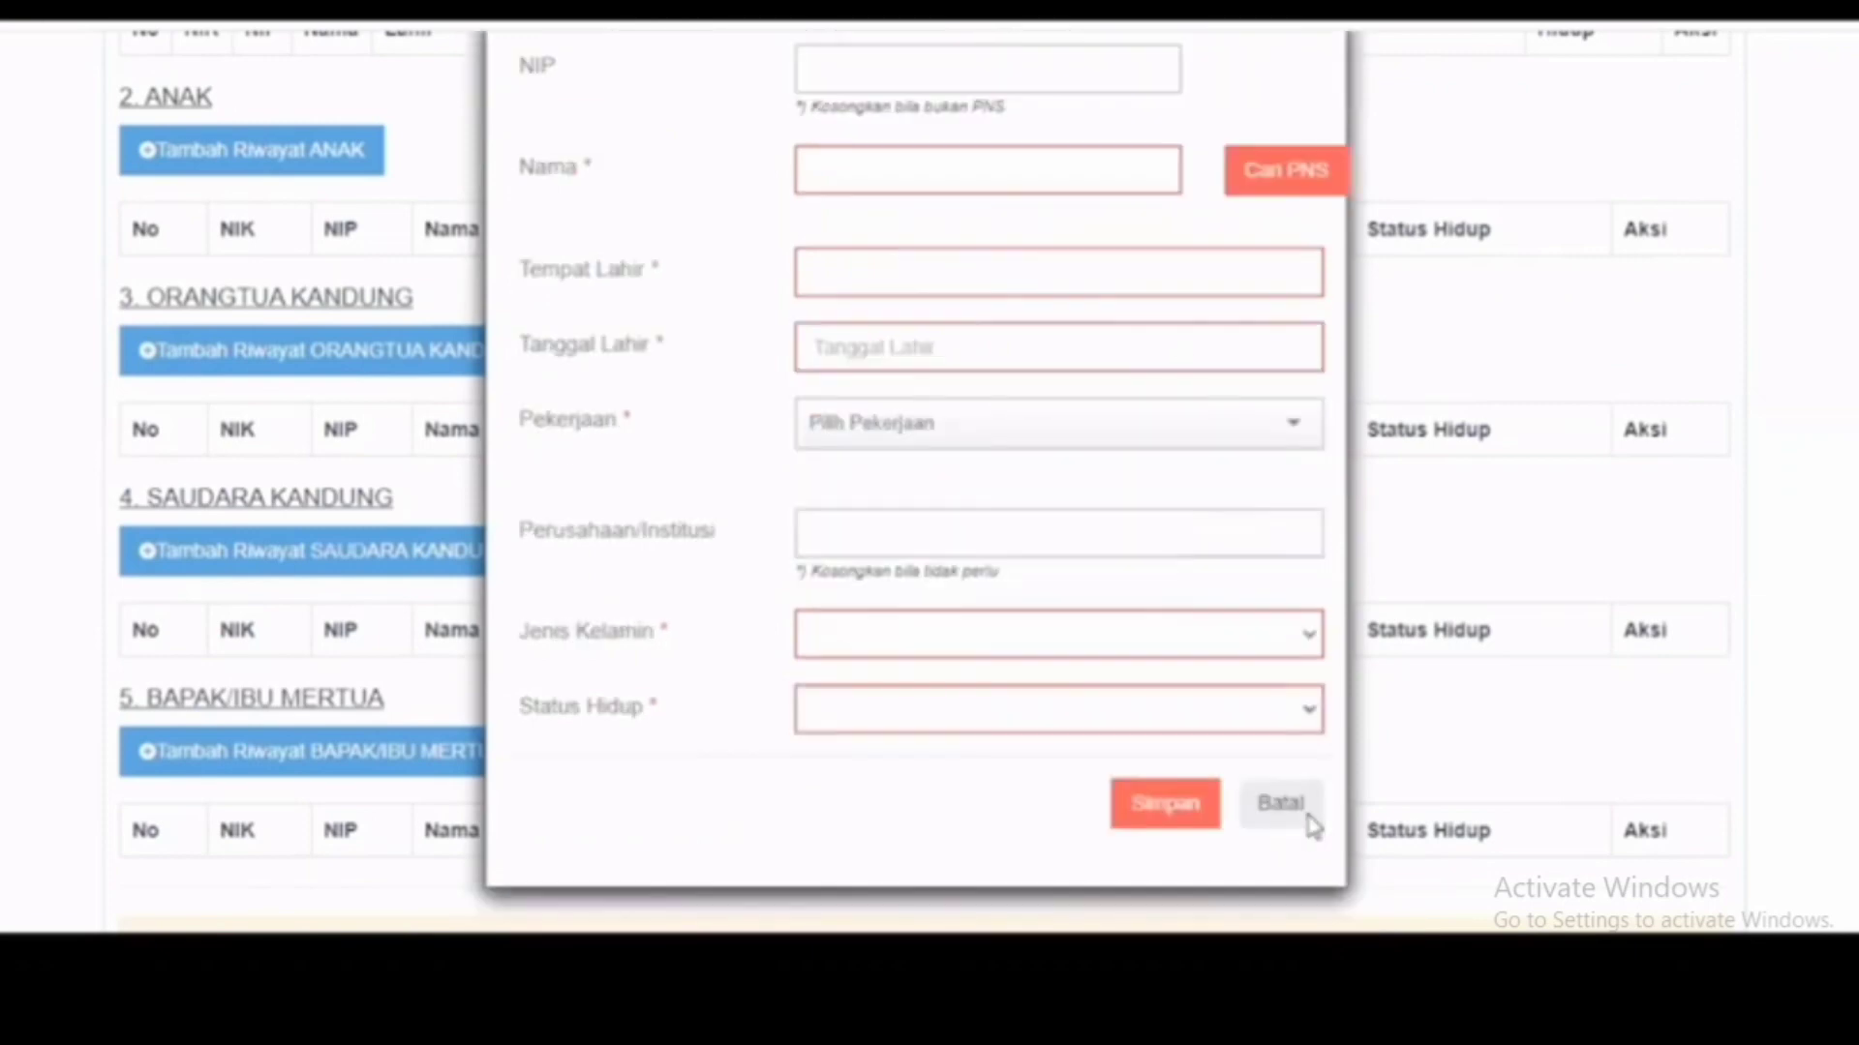
pyautogui.click(1306, 818)
pyautogui.scroll(-3, 1016, 876)
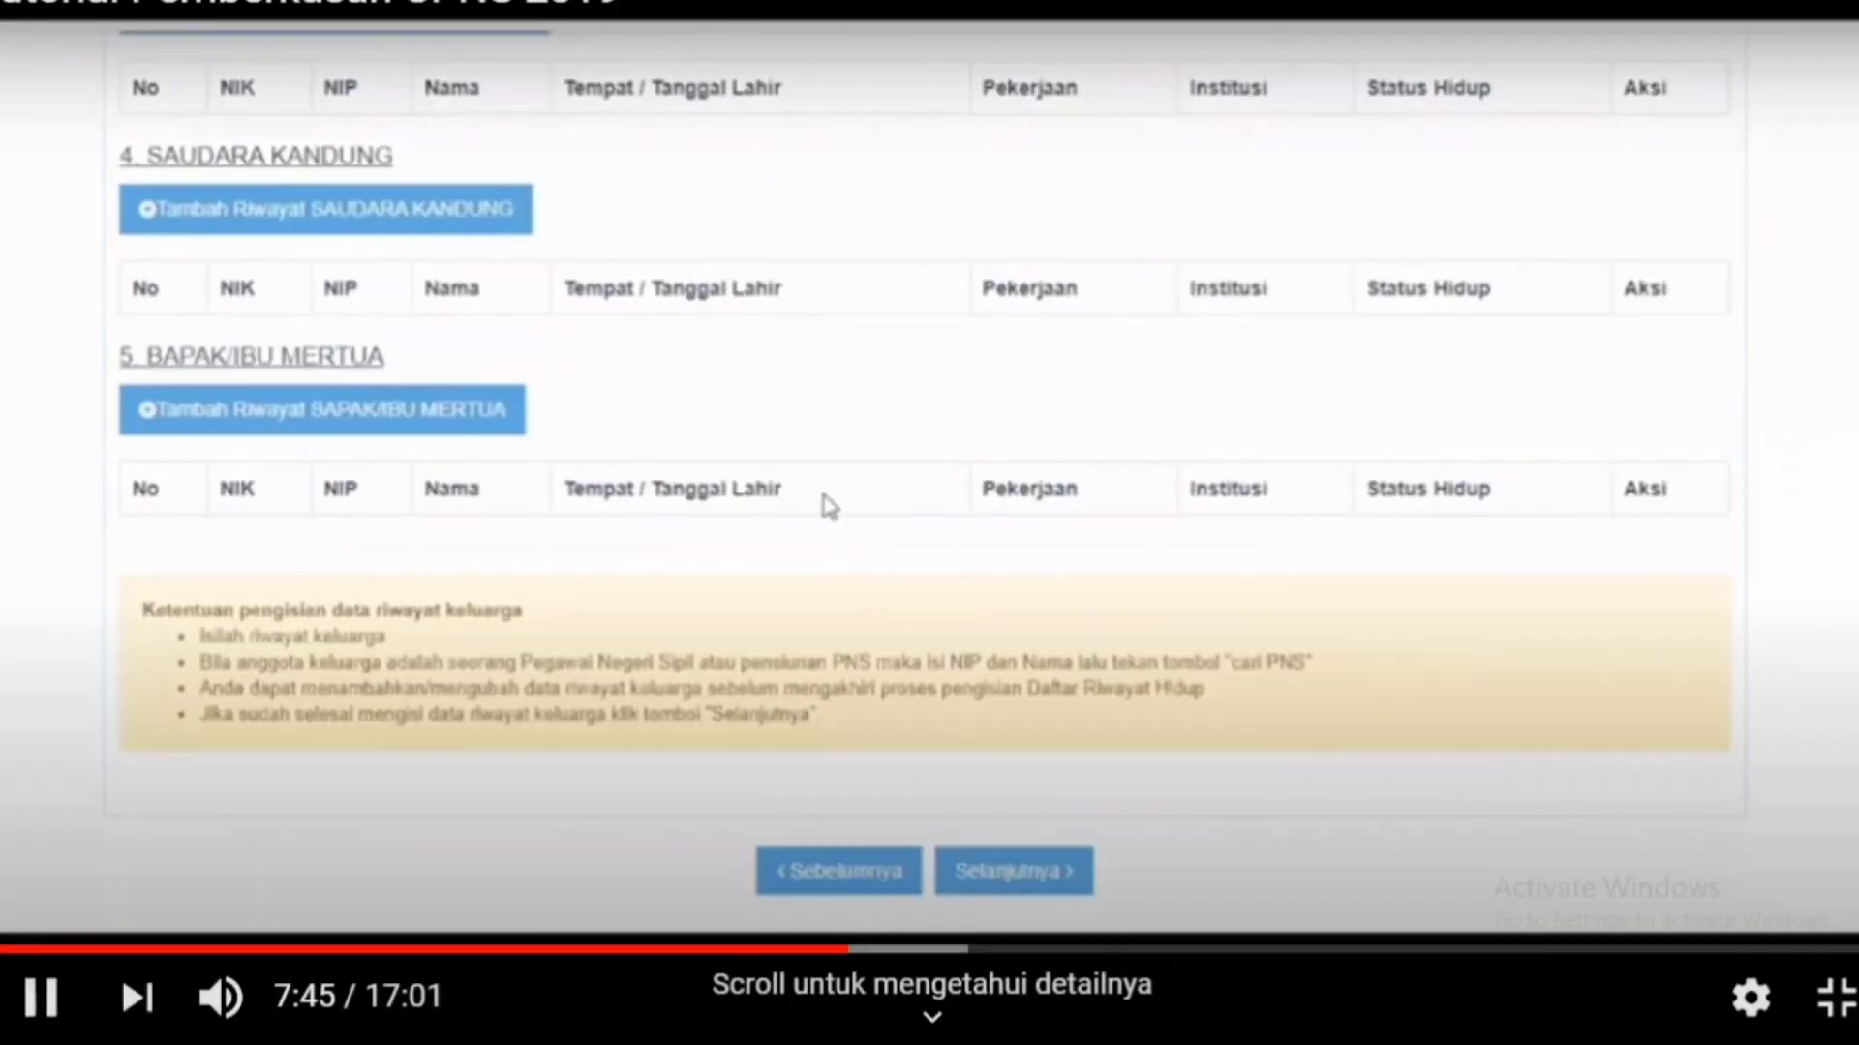
pyautogui.click(267, 465)
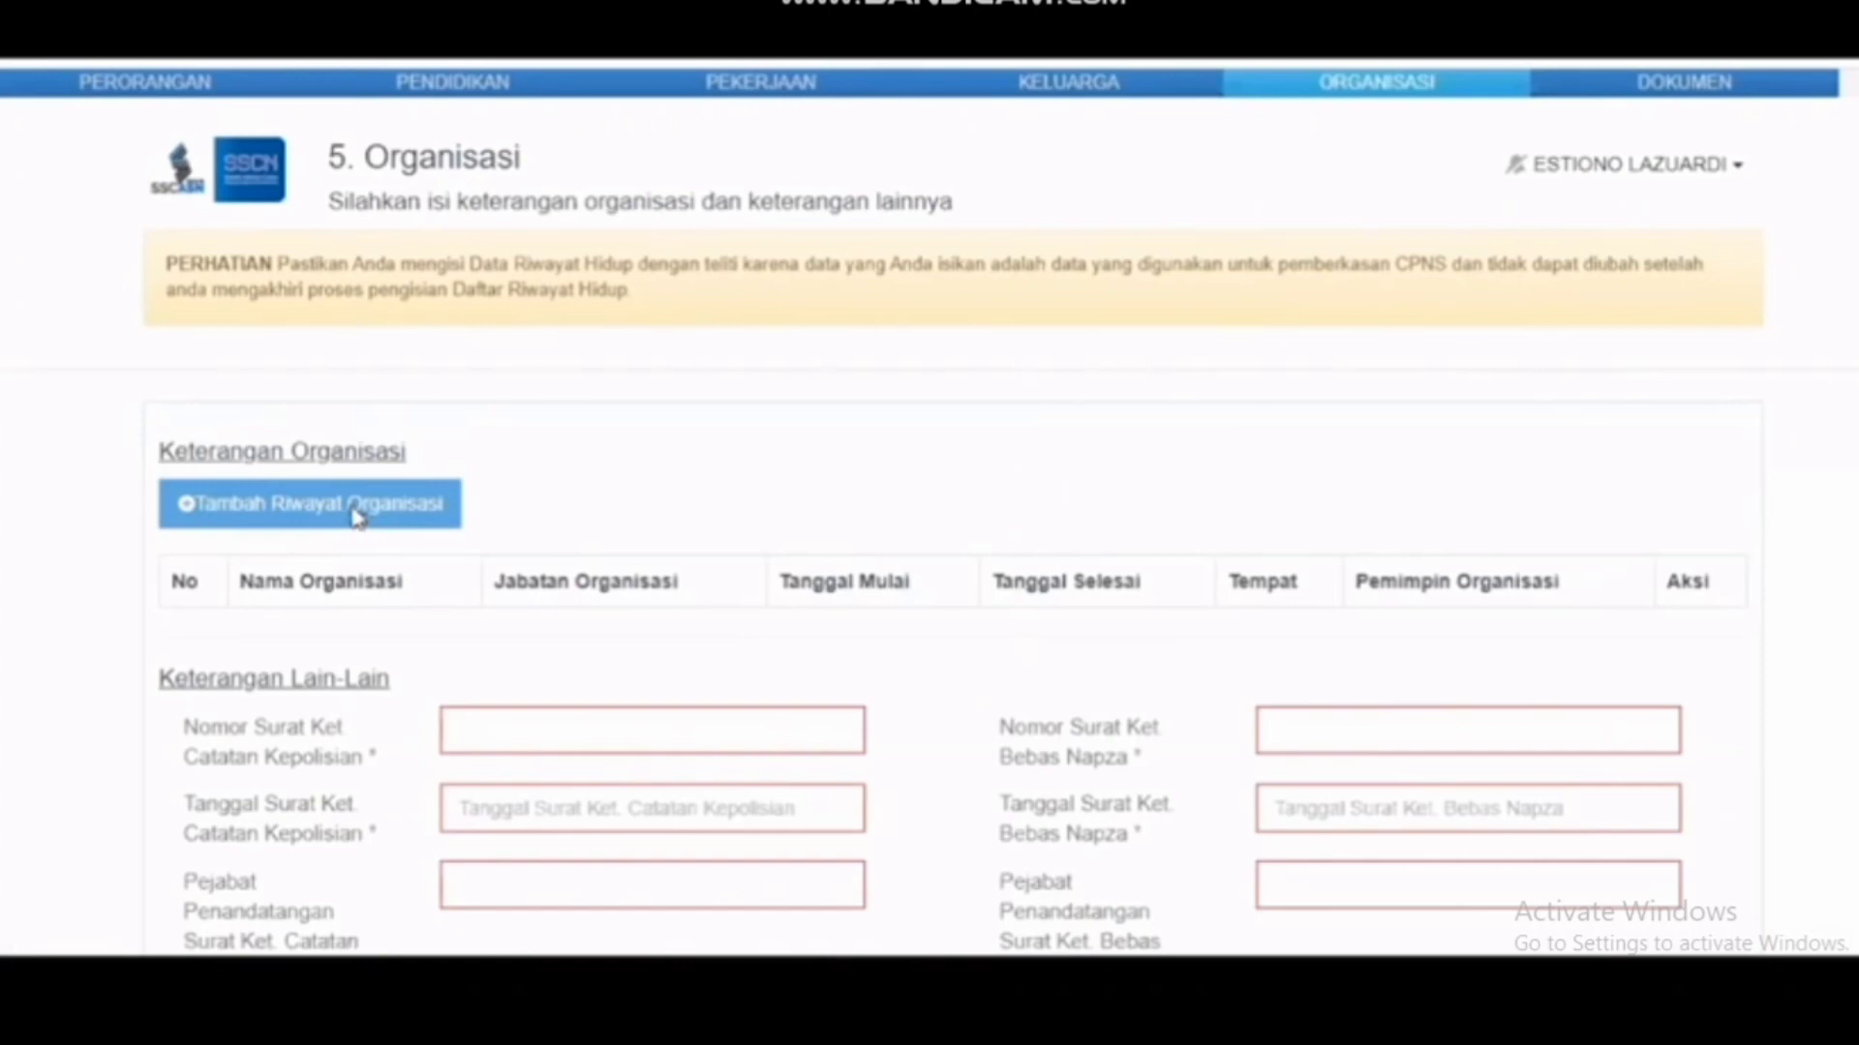
# Step: Browse the add-organisation form's type and position choices, then cancel it without adding anything
pyautogui.click(358, 515)
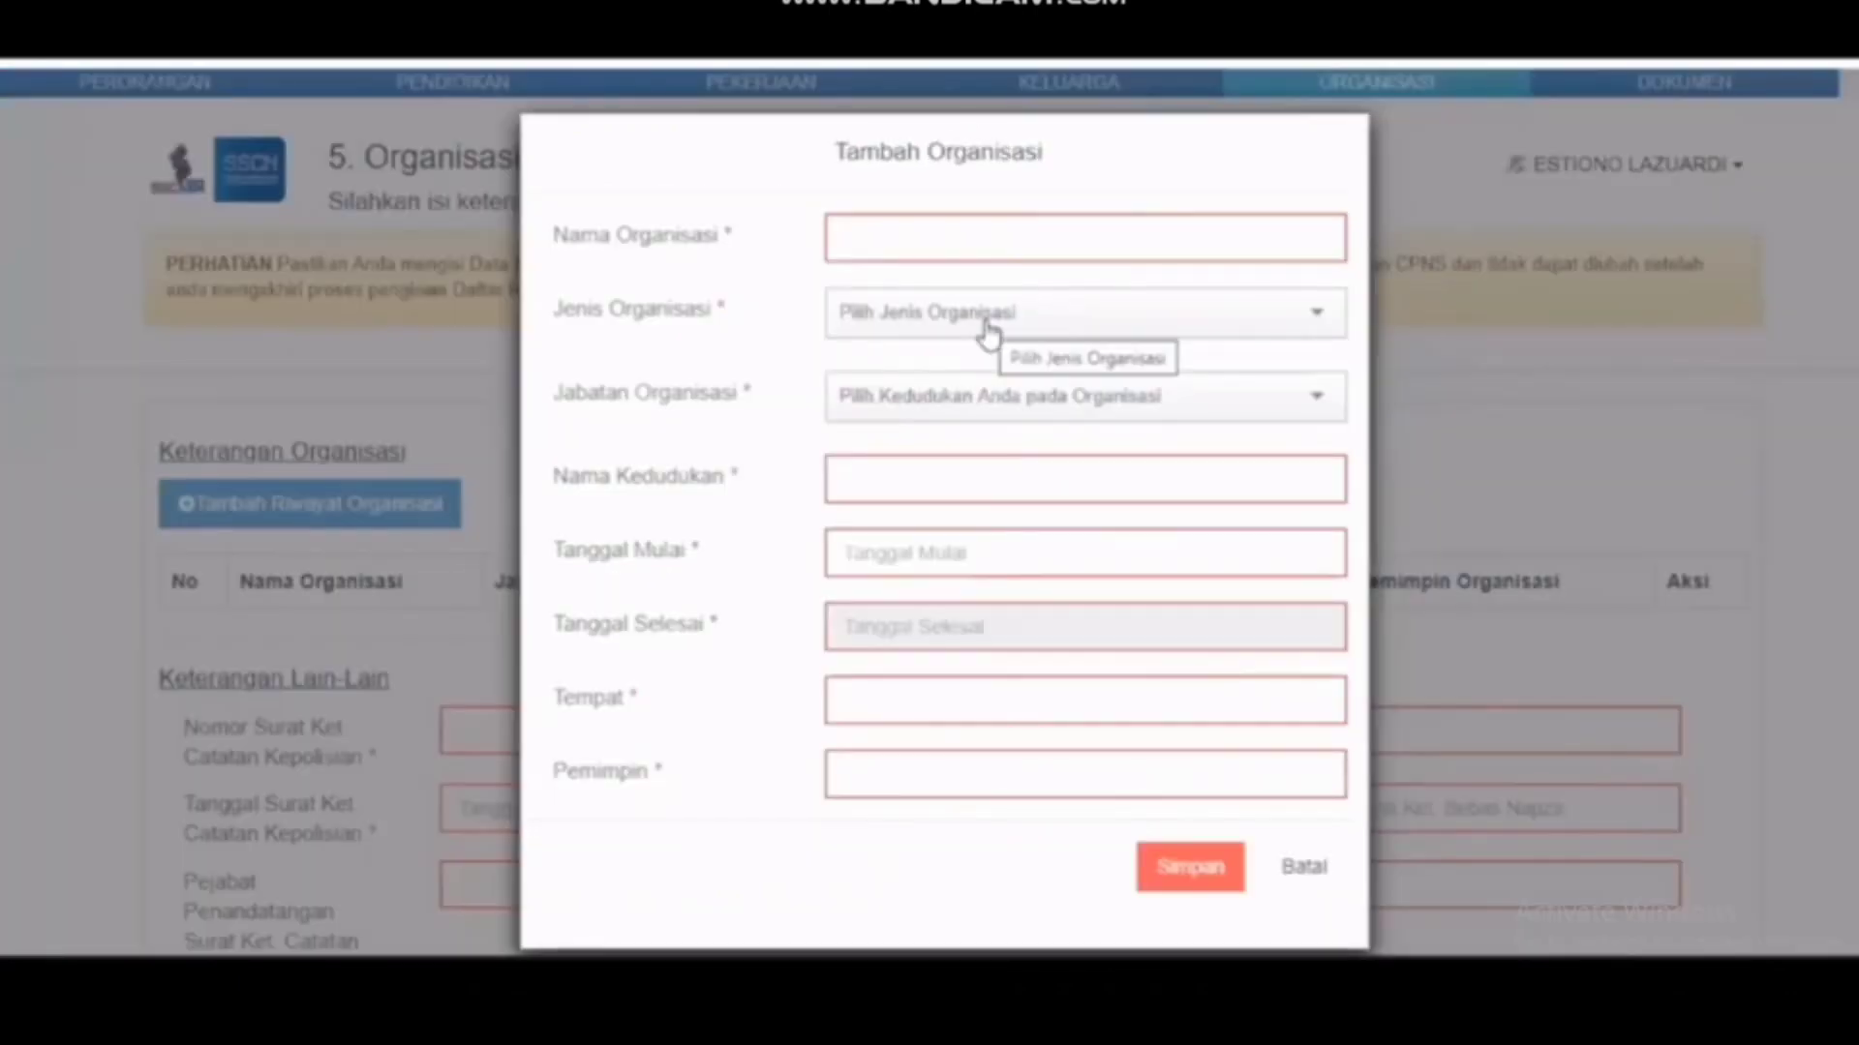
pyautogui.click(987, 329)
pyautogui.click(986, 405)
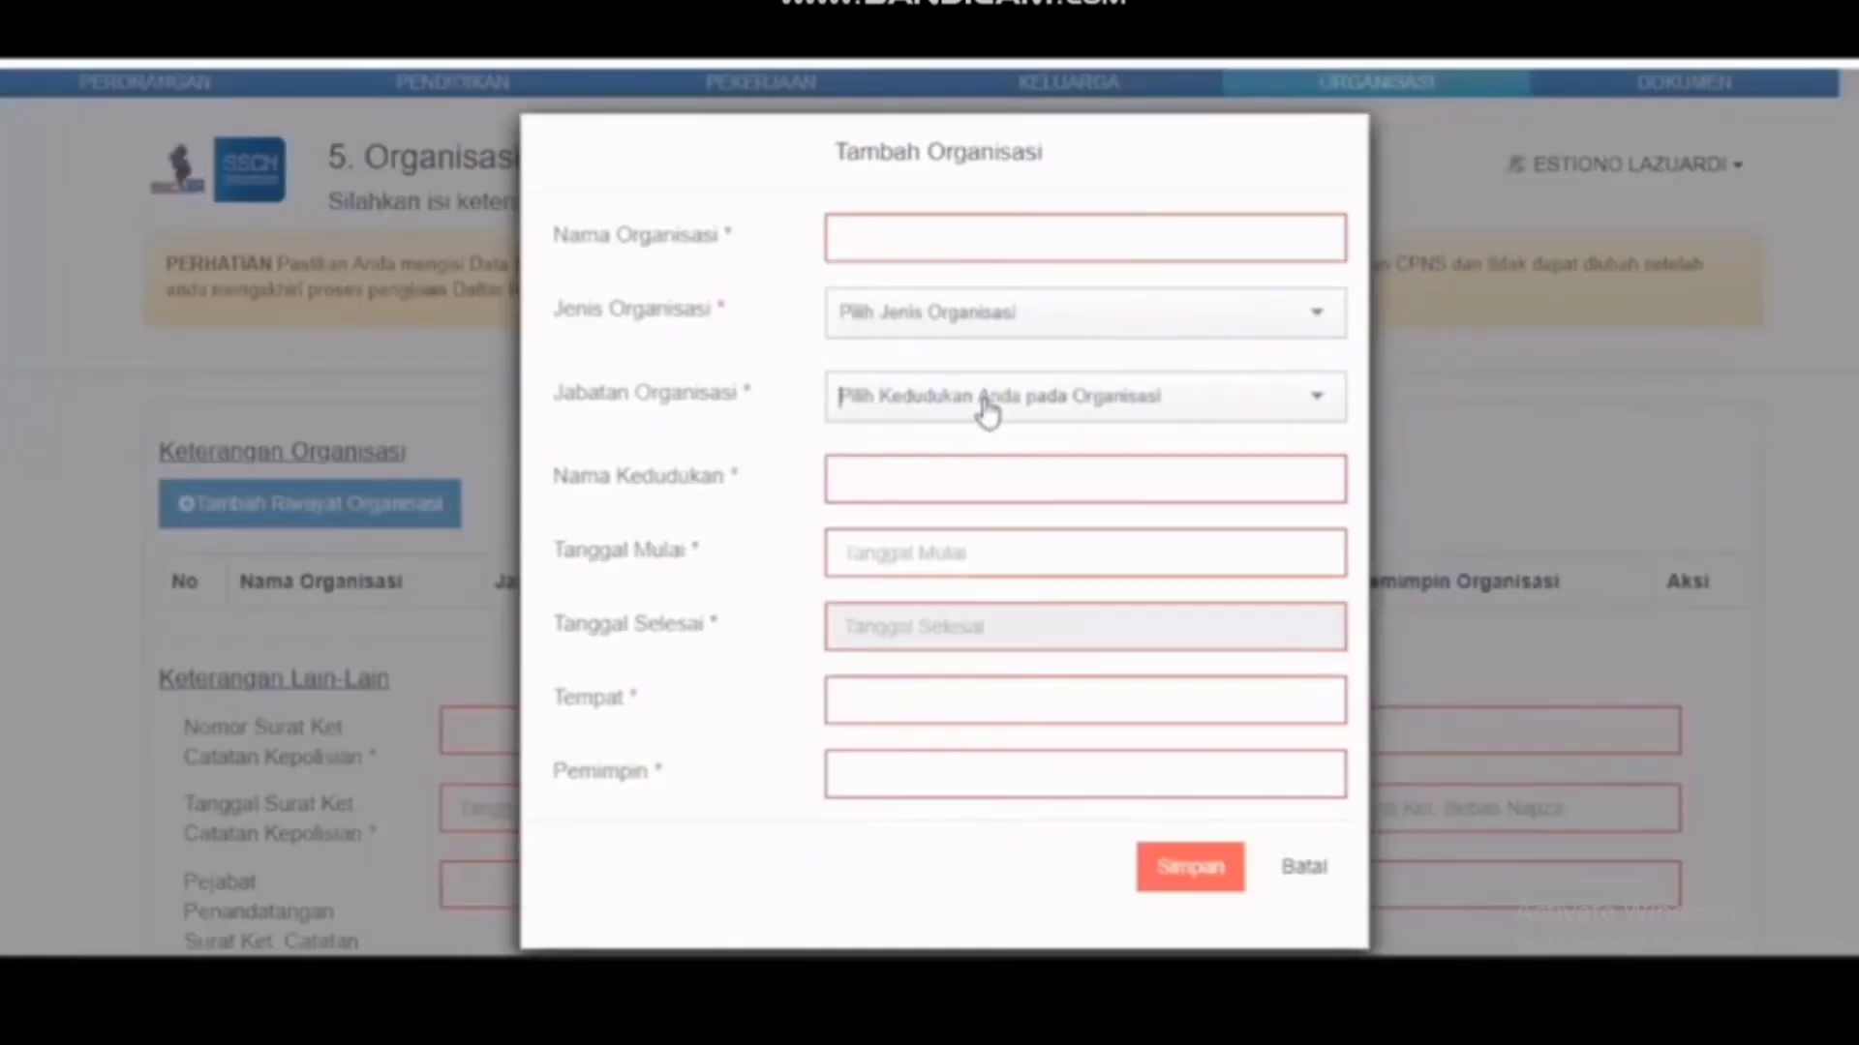
pyautogui.click(986, 407)
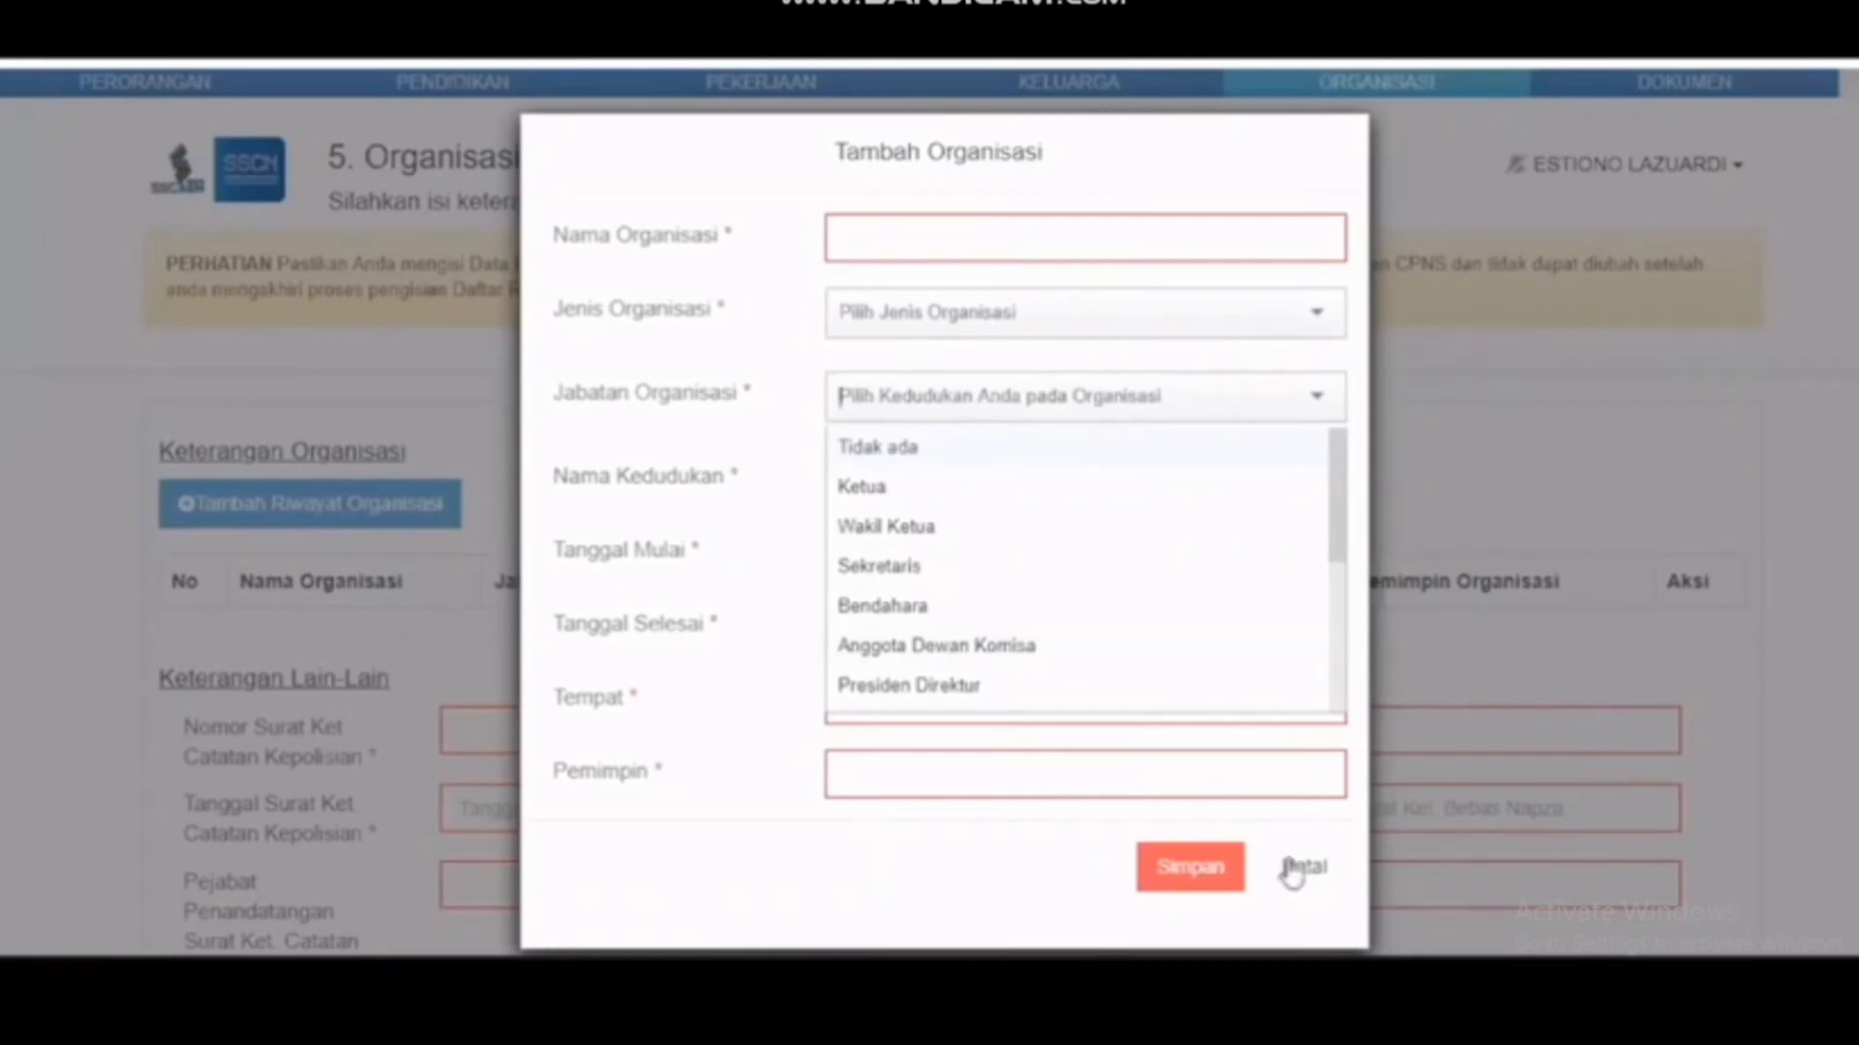
pyautogui.press('Escape')
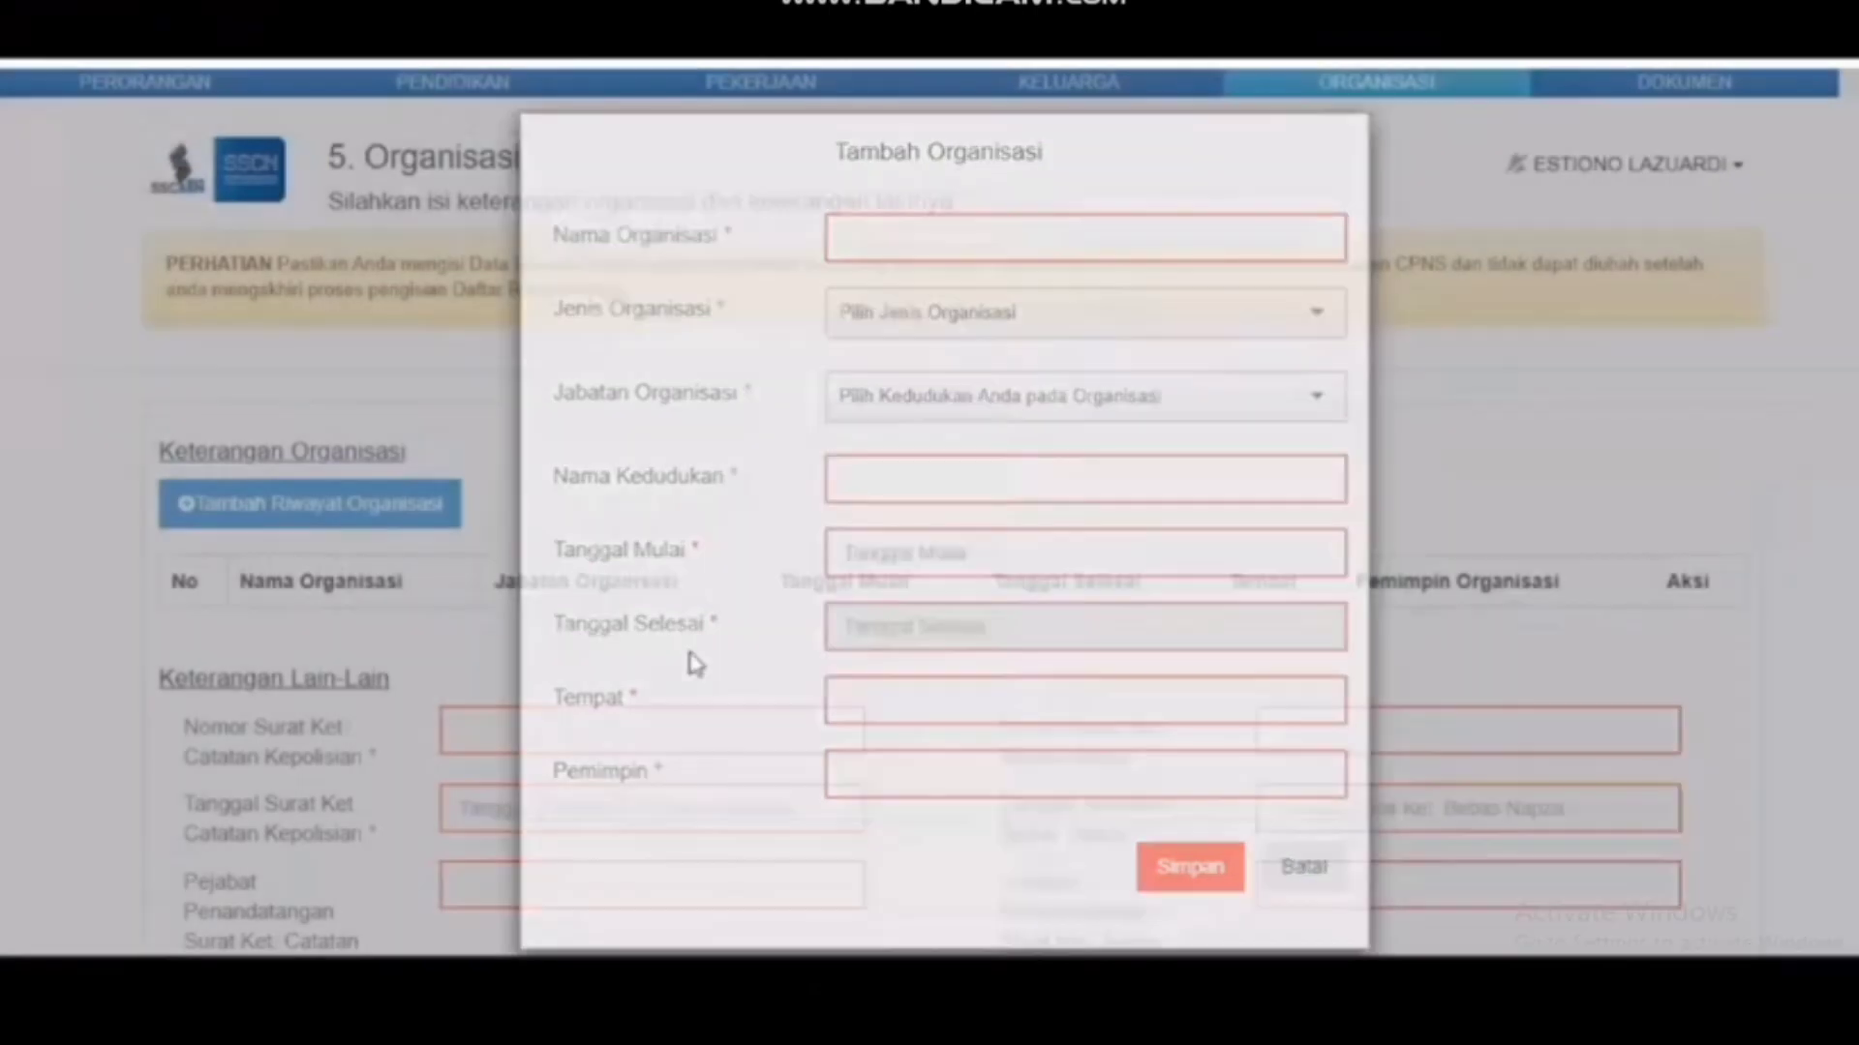
pyautogui.scroll(-2, 689, 656)
pyautogui.scroll(-1, 689, 658)
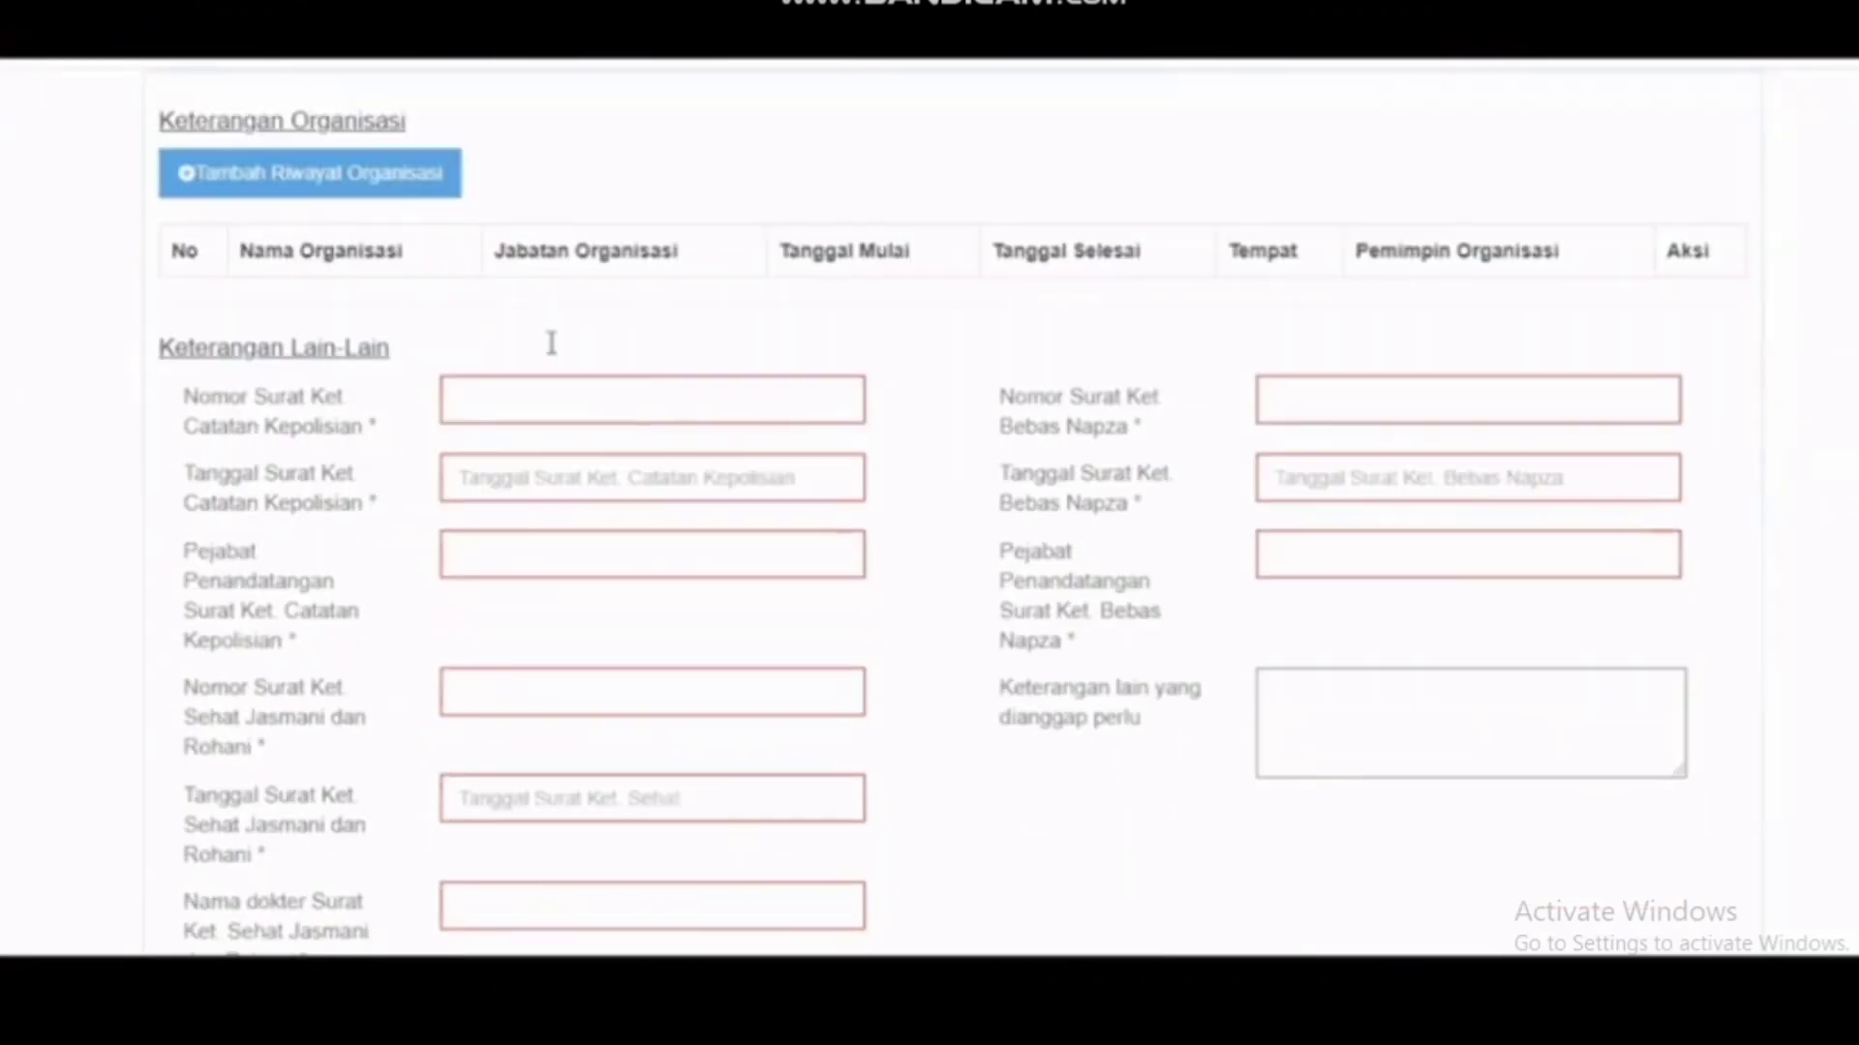
pyautogui.click(555, 391)
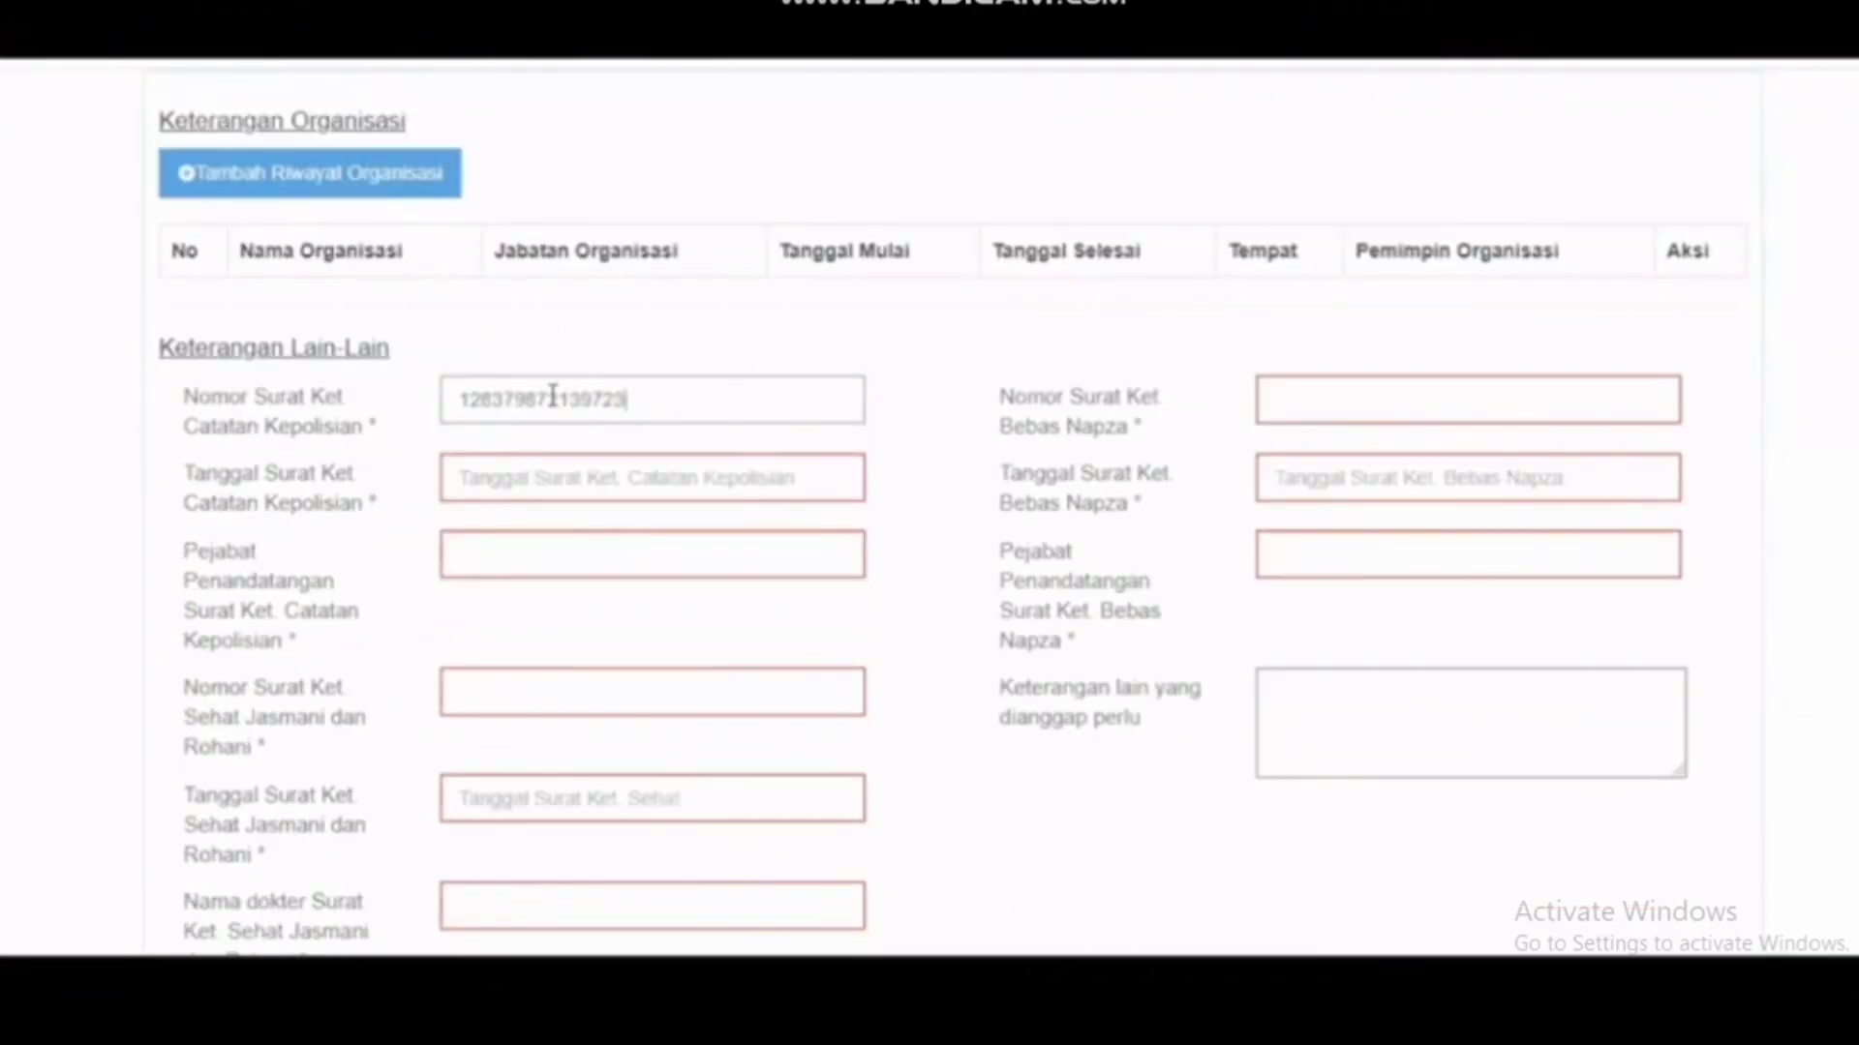
pyautogui.press('Tab')
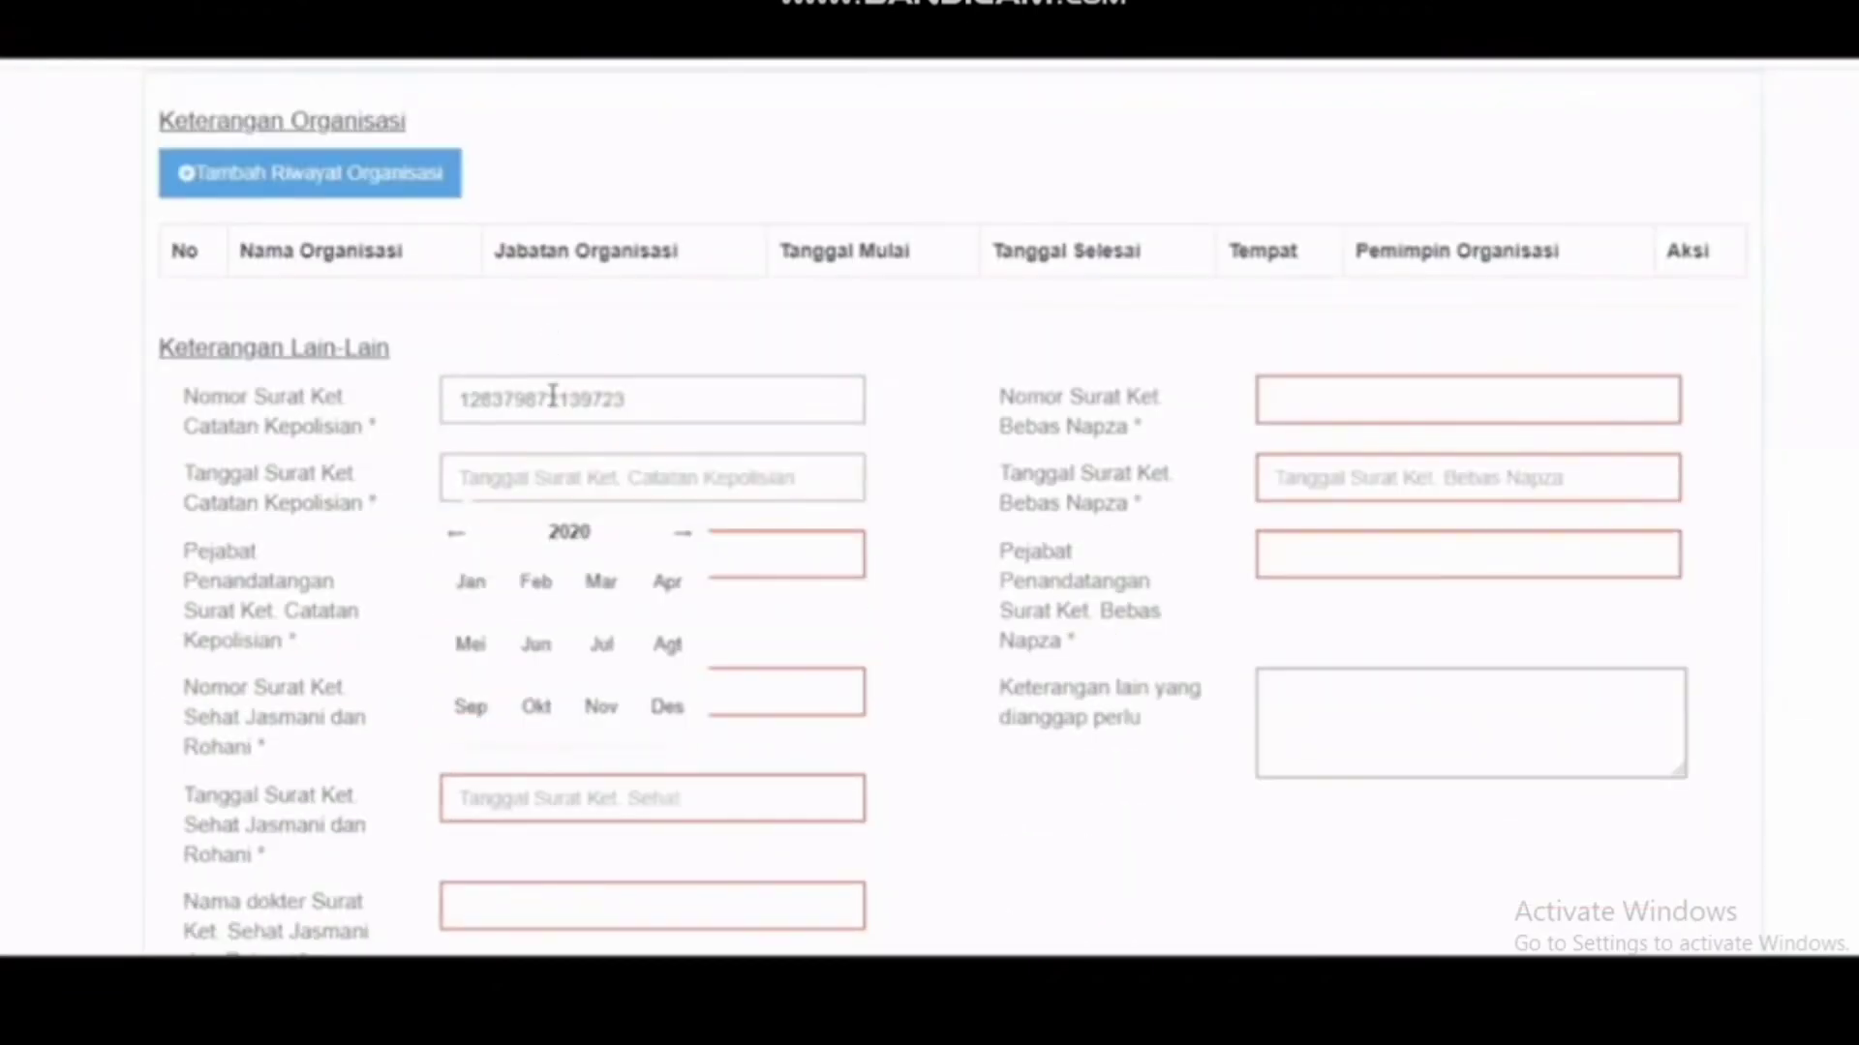
pyautogui.click(528, 644)
pyautogui.click(547, 605)
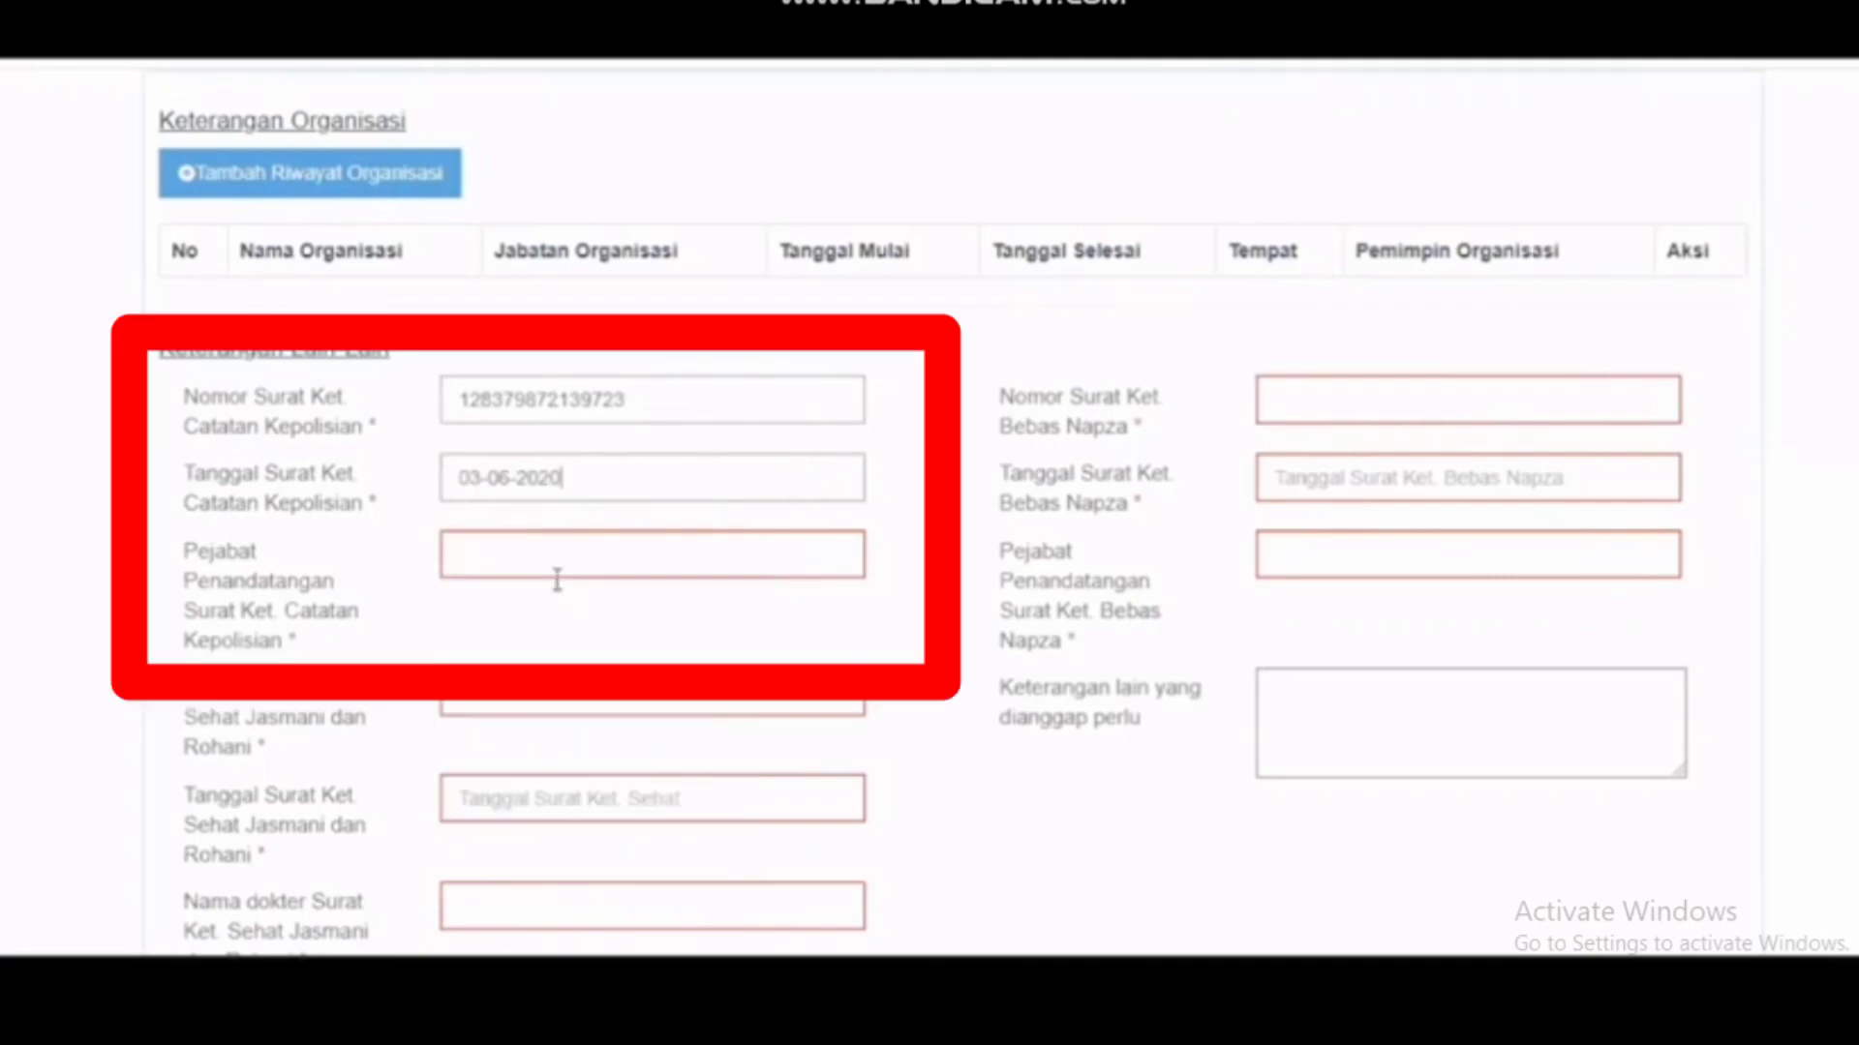
pyautogui.click(574, 547)
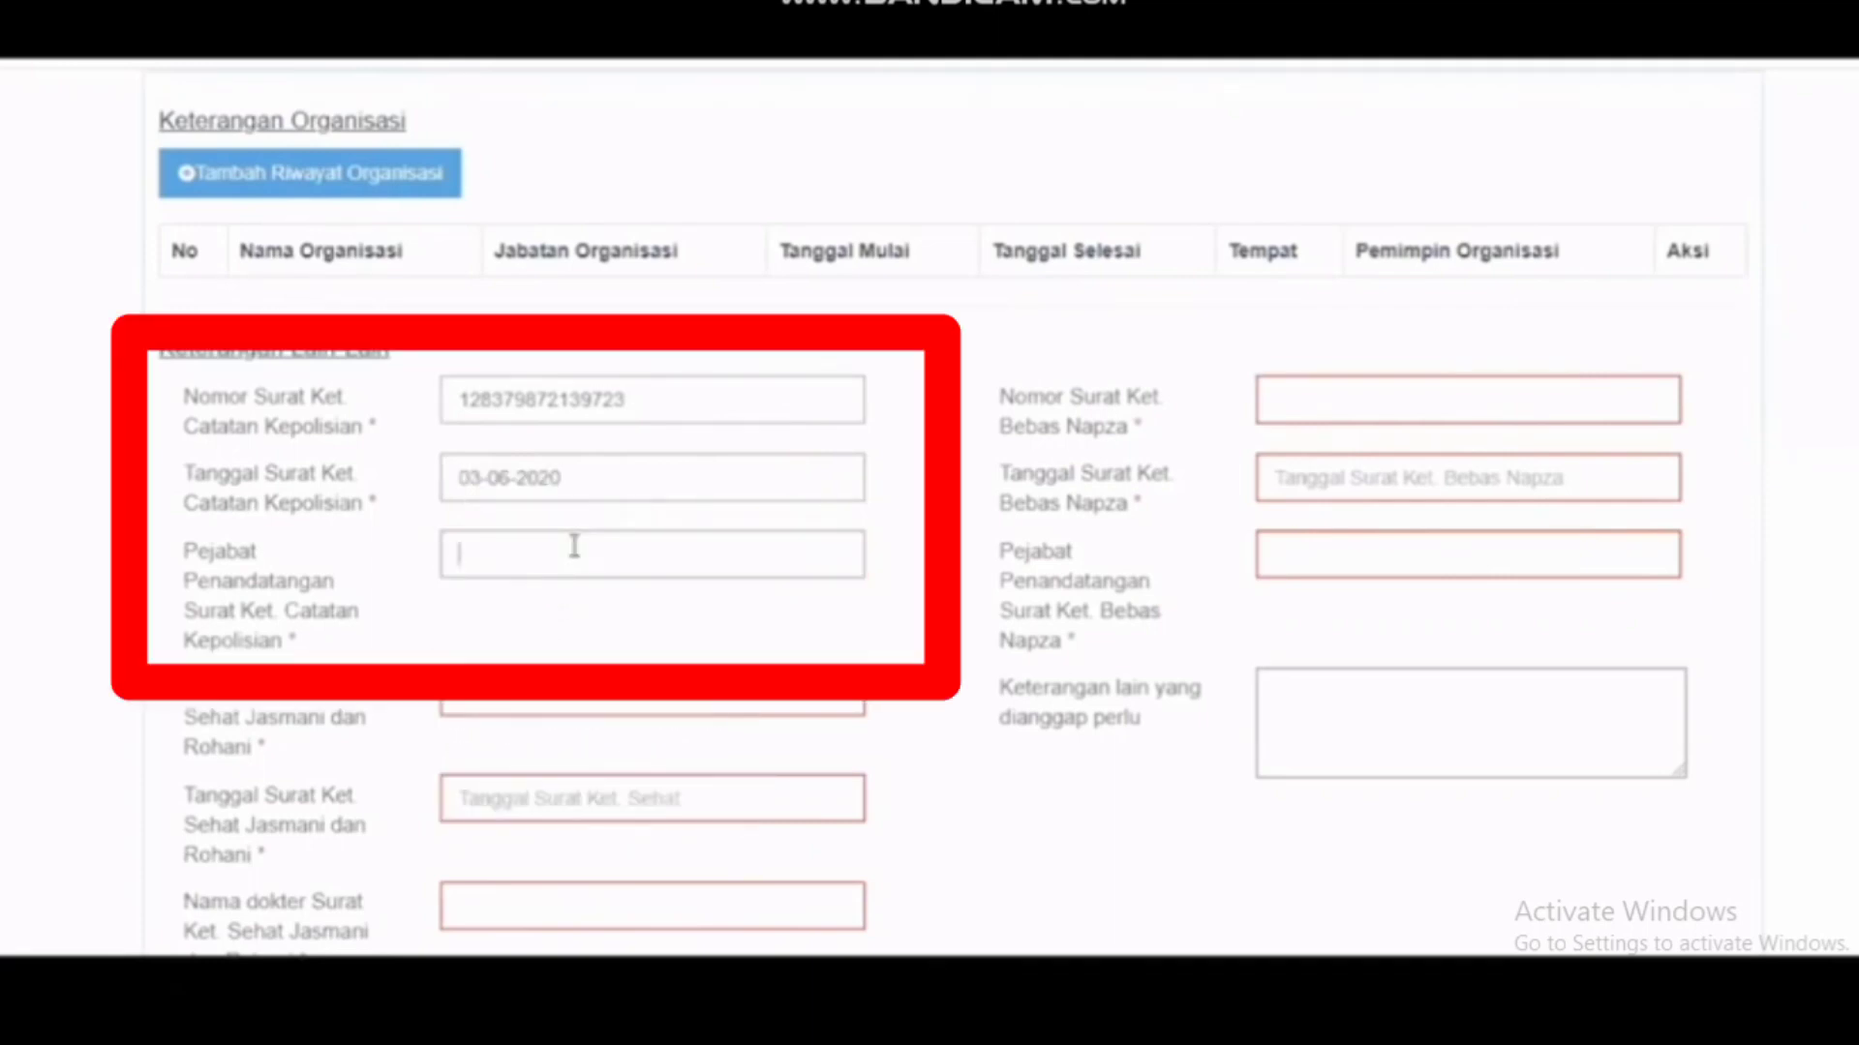
pyautogui.write('pejabat')
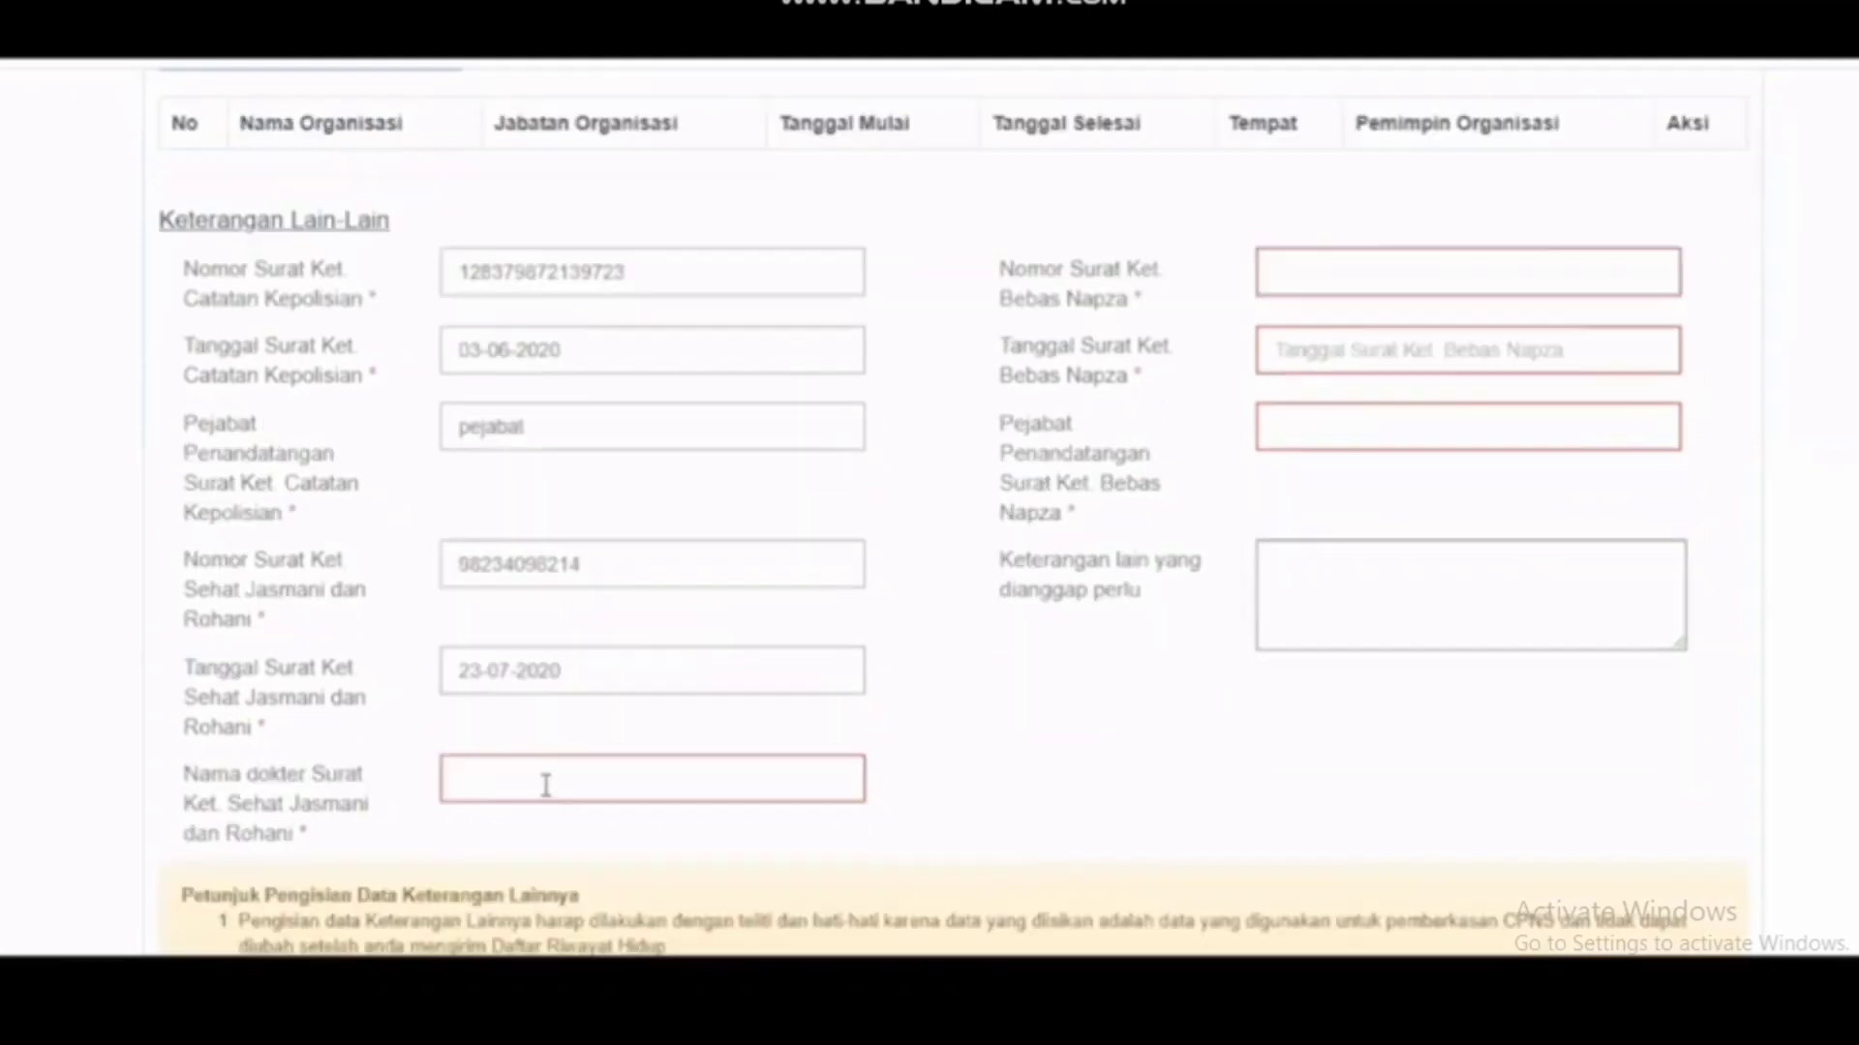
pyautogui.click(546, 785)
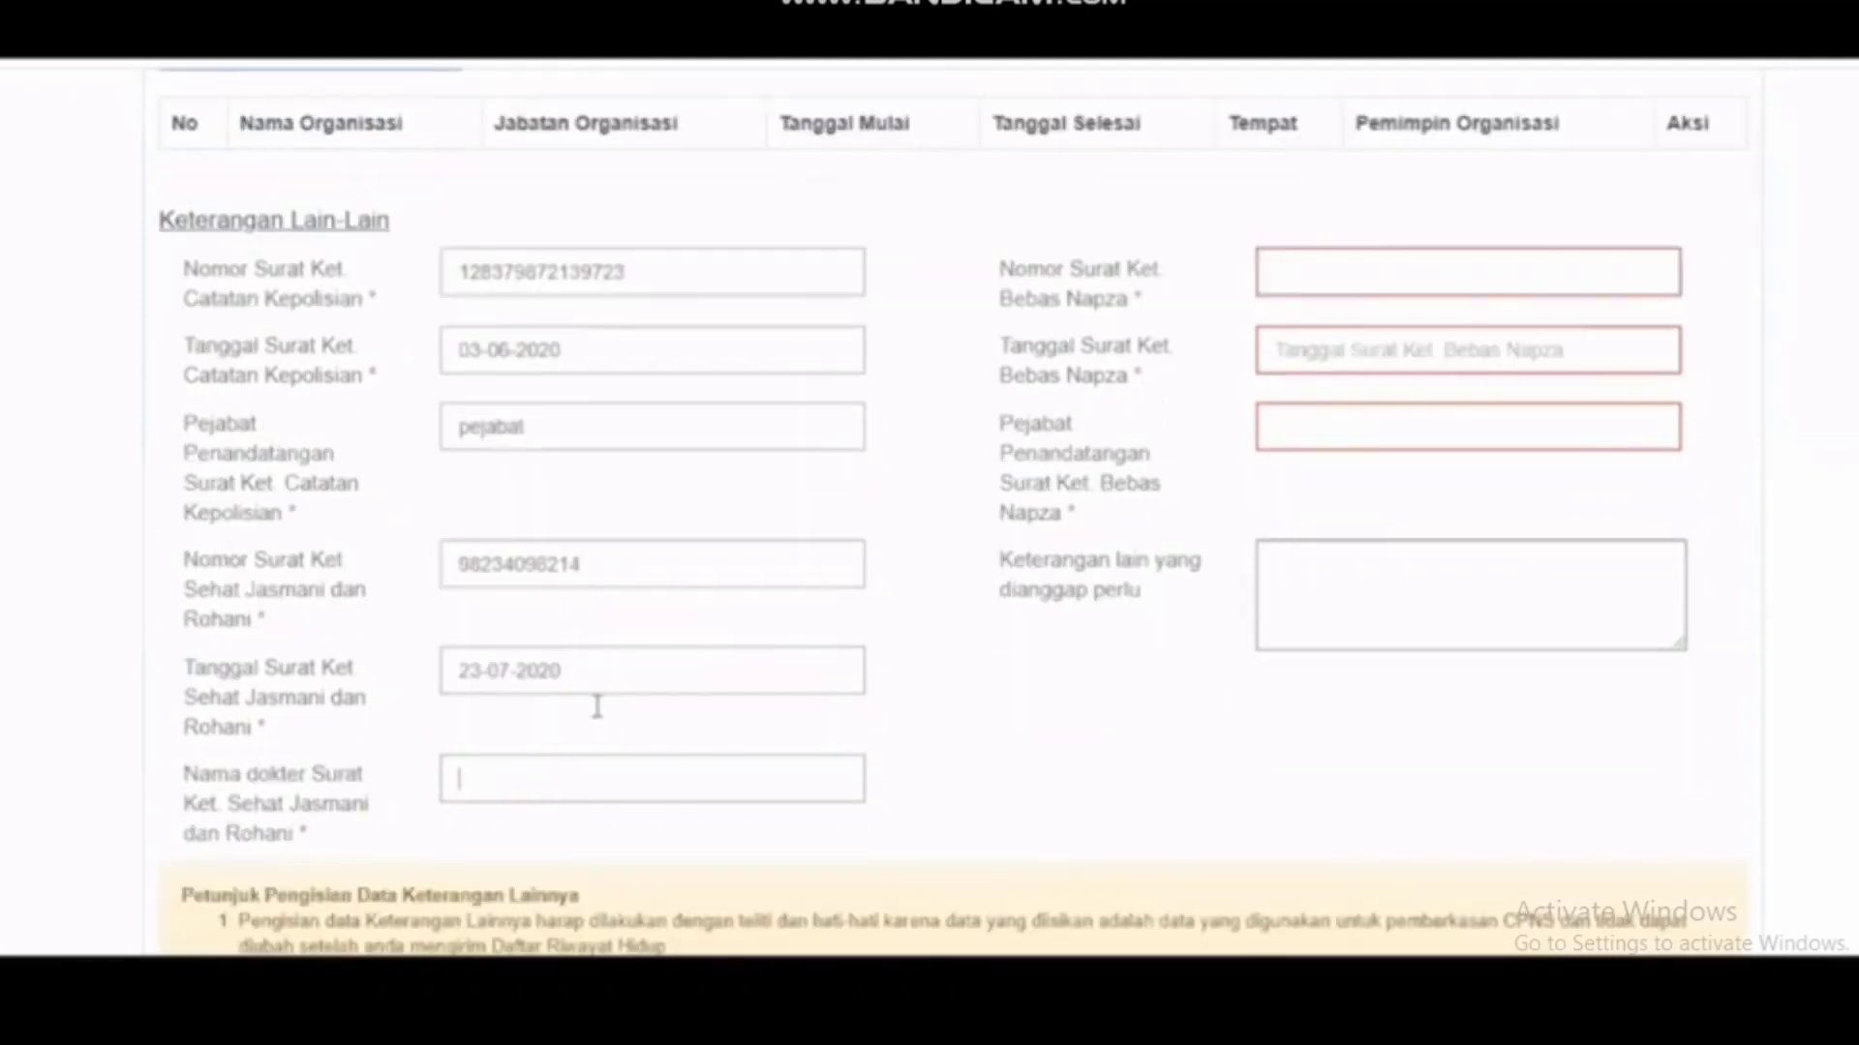
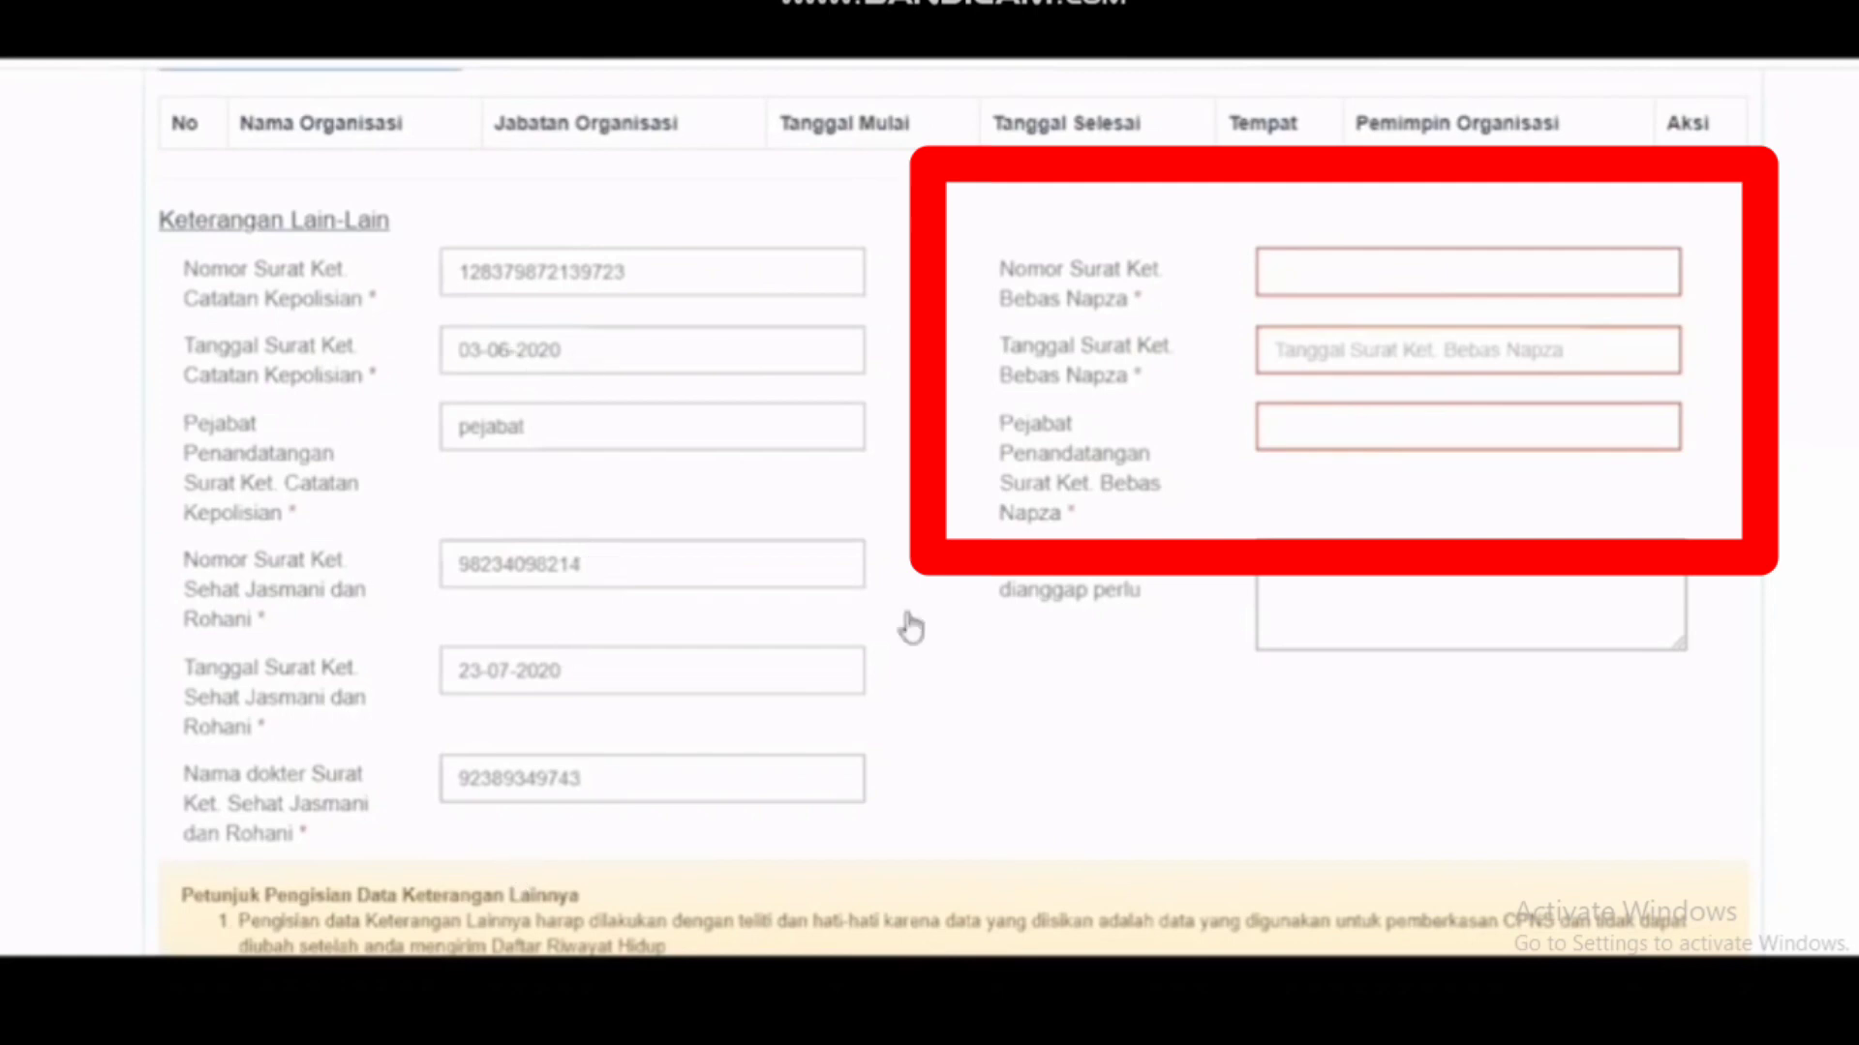
pyautogui.click(1393, 266)
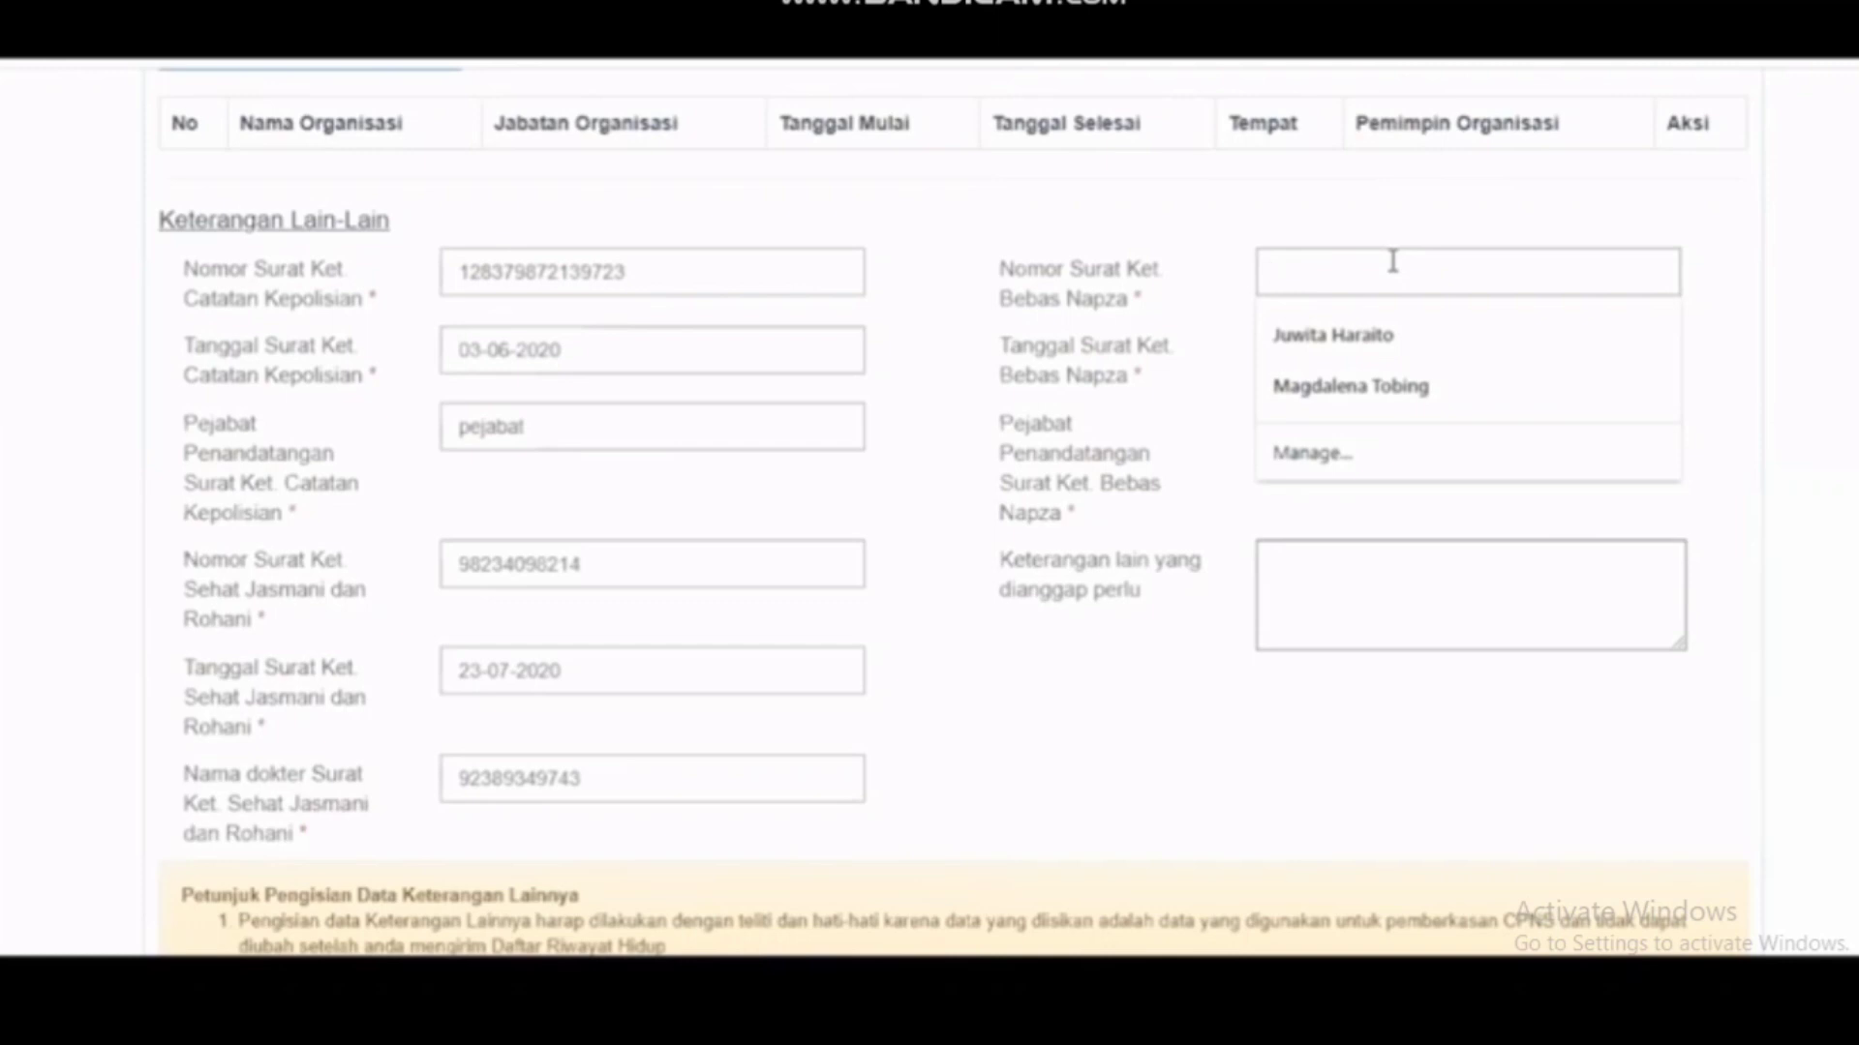
pyautogui.write('28')
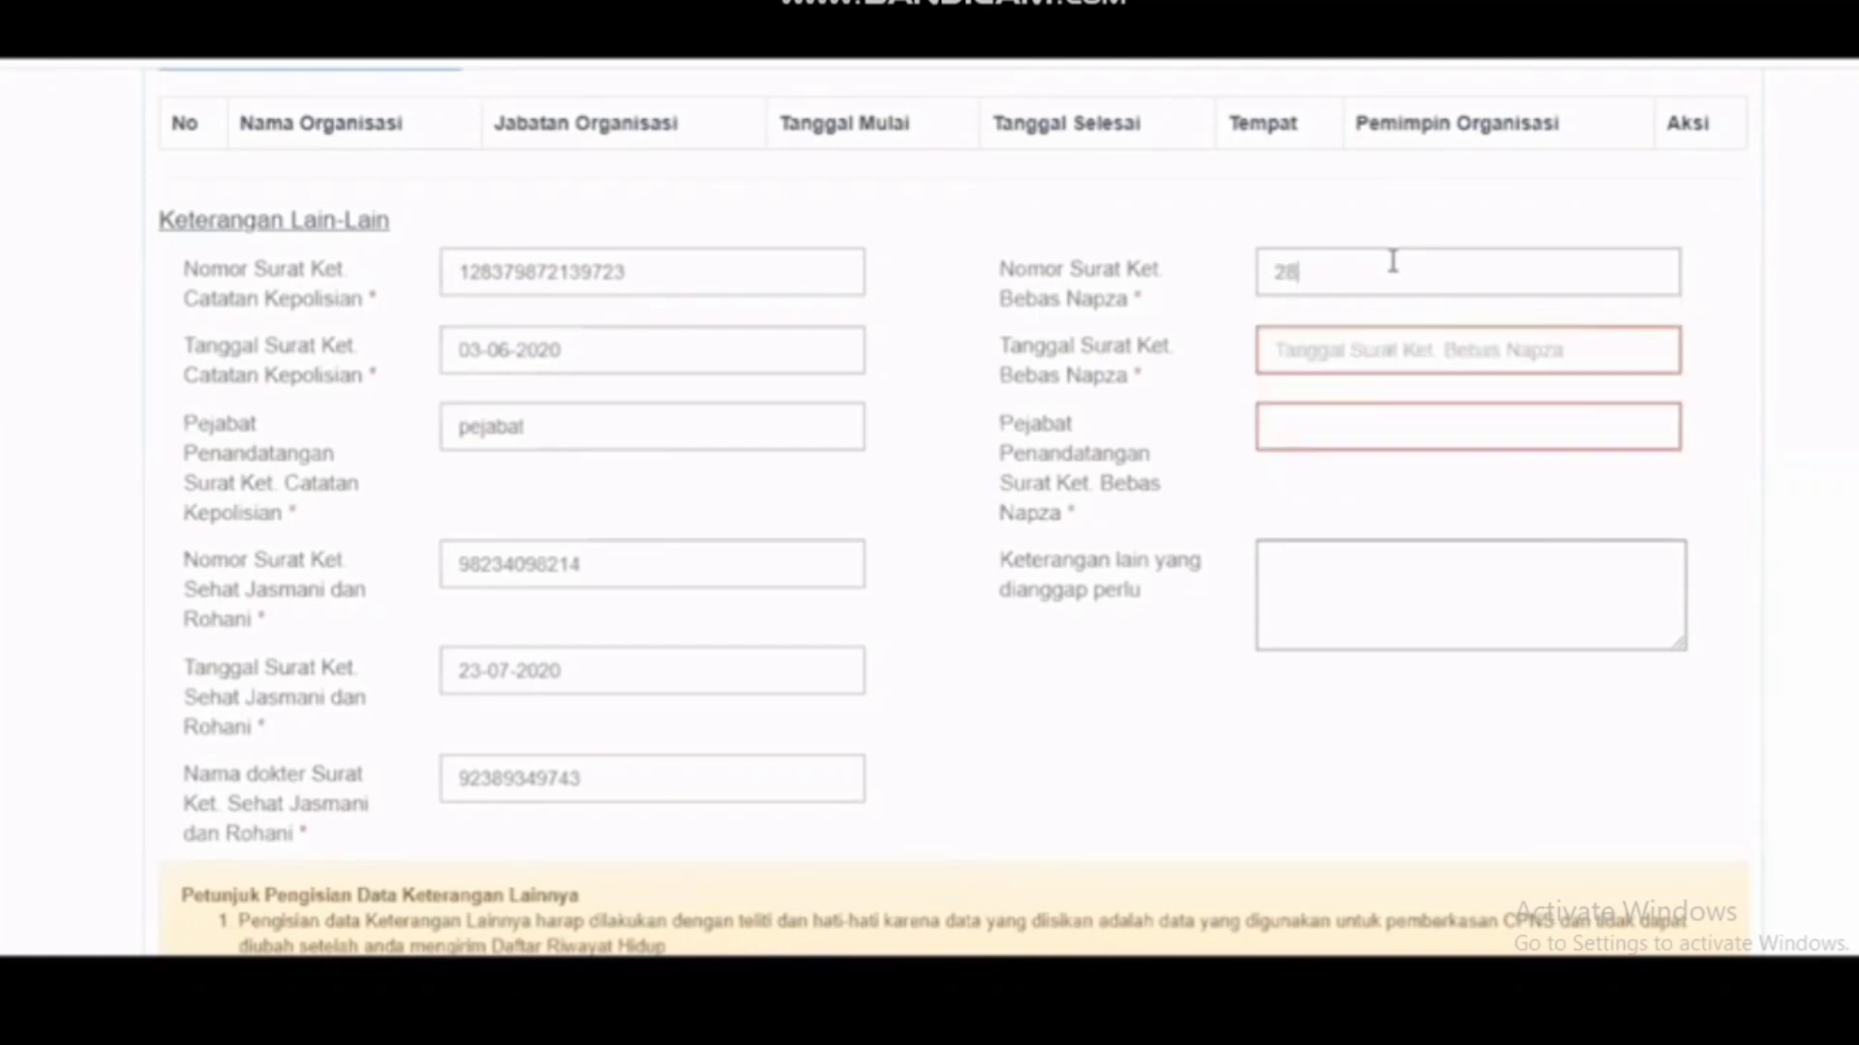
pyautogui.write('309280982')
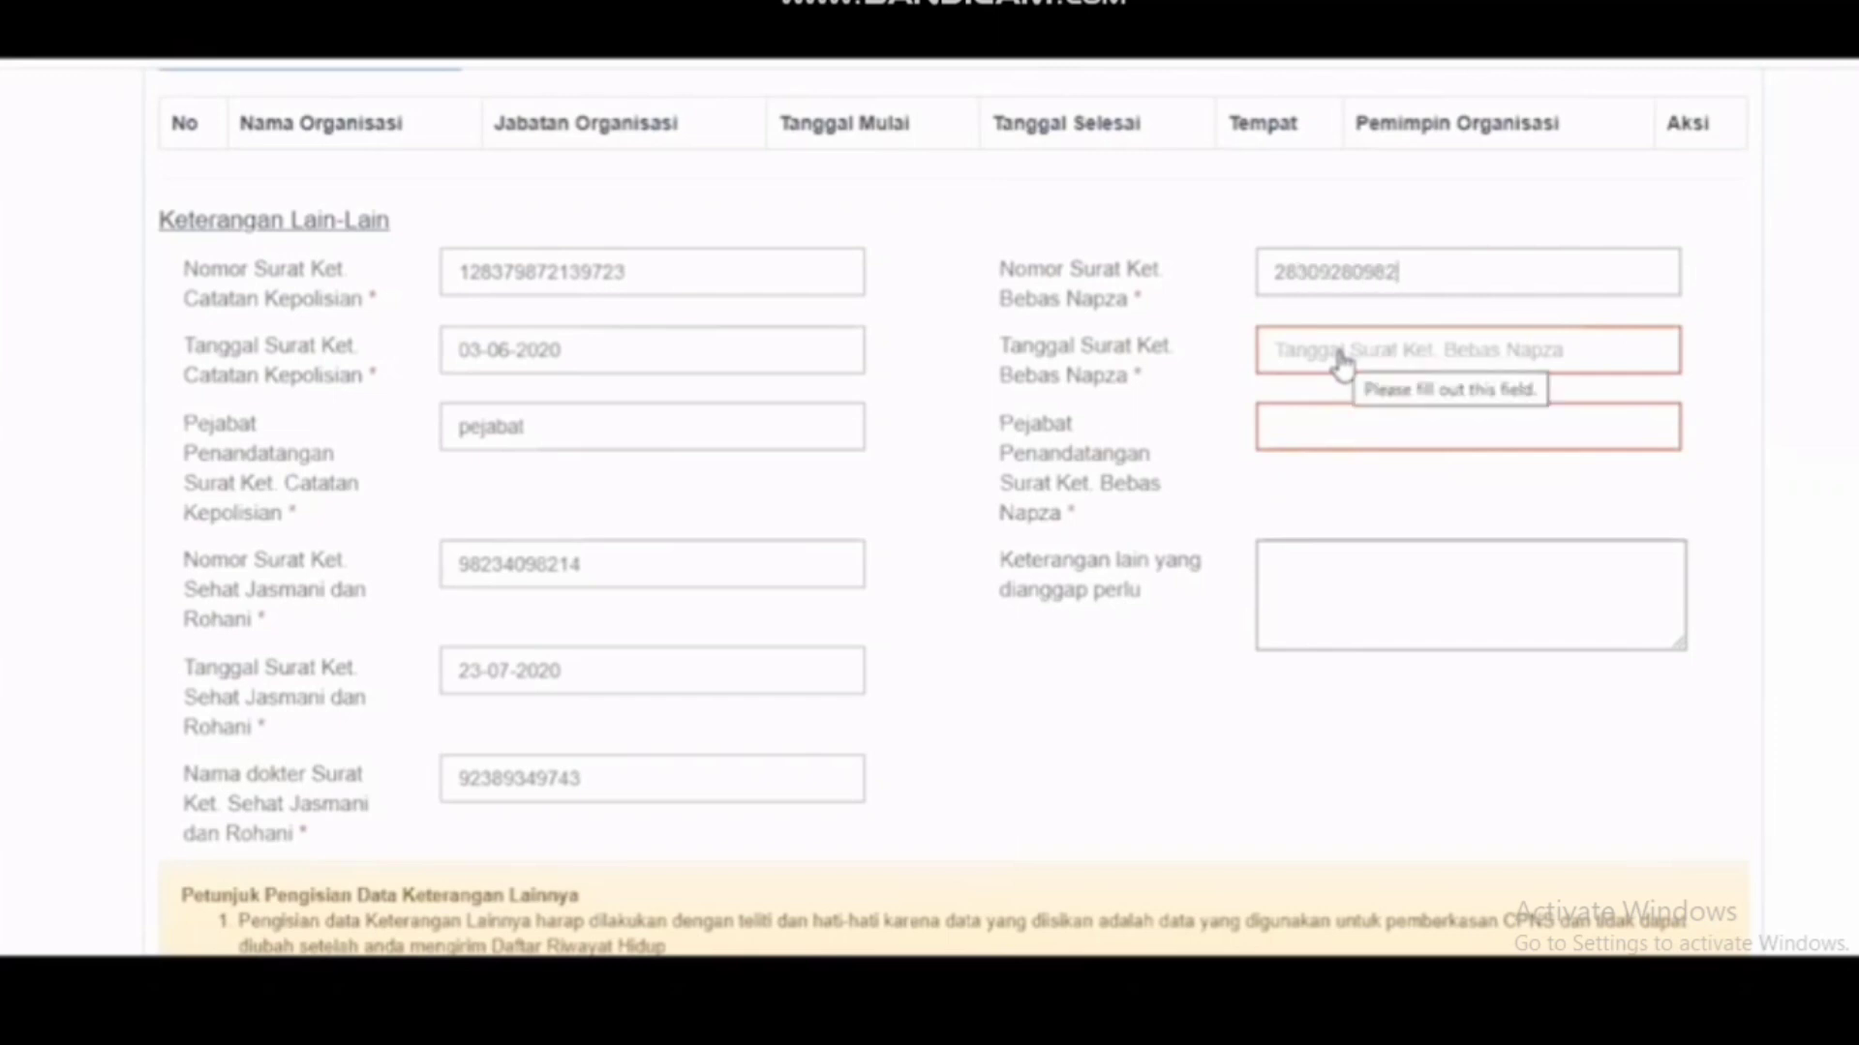
pyautogui.click(1339, 358)
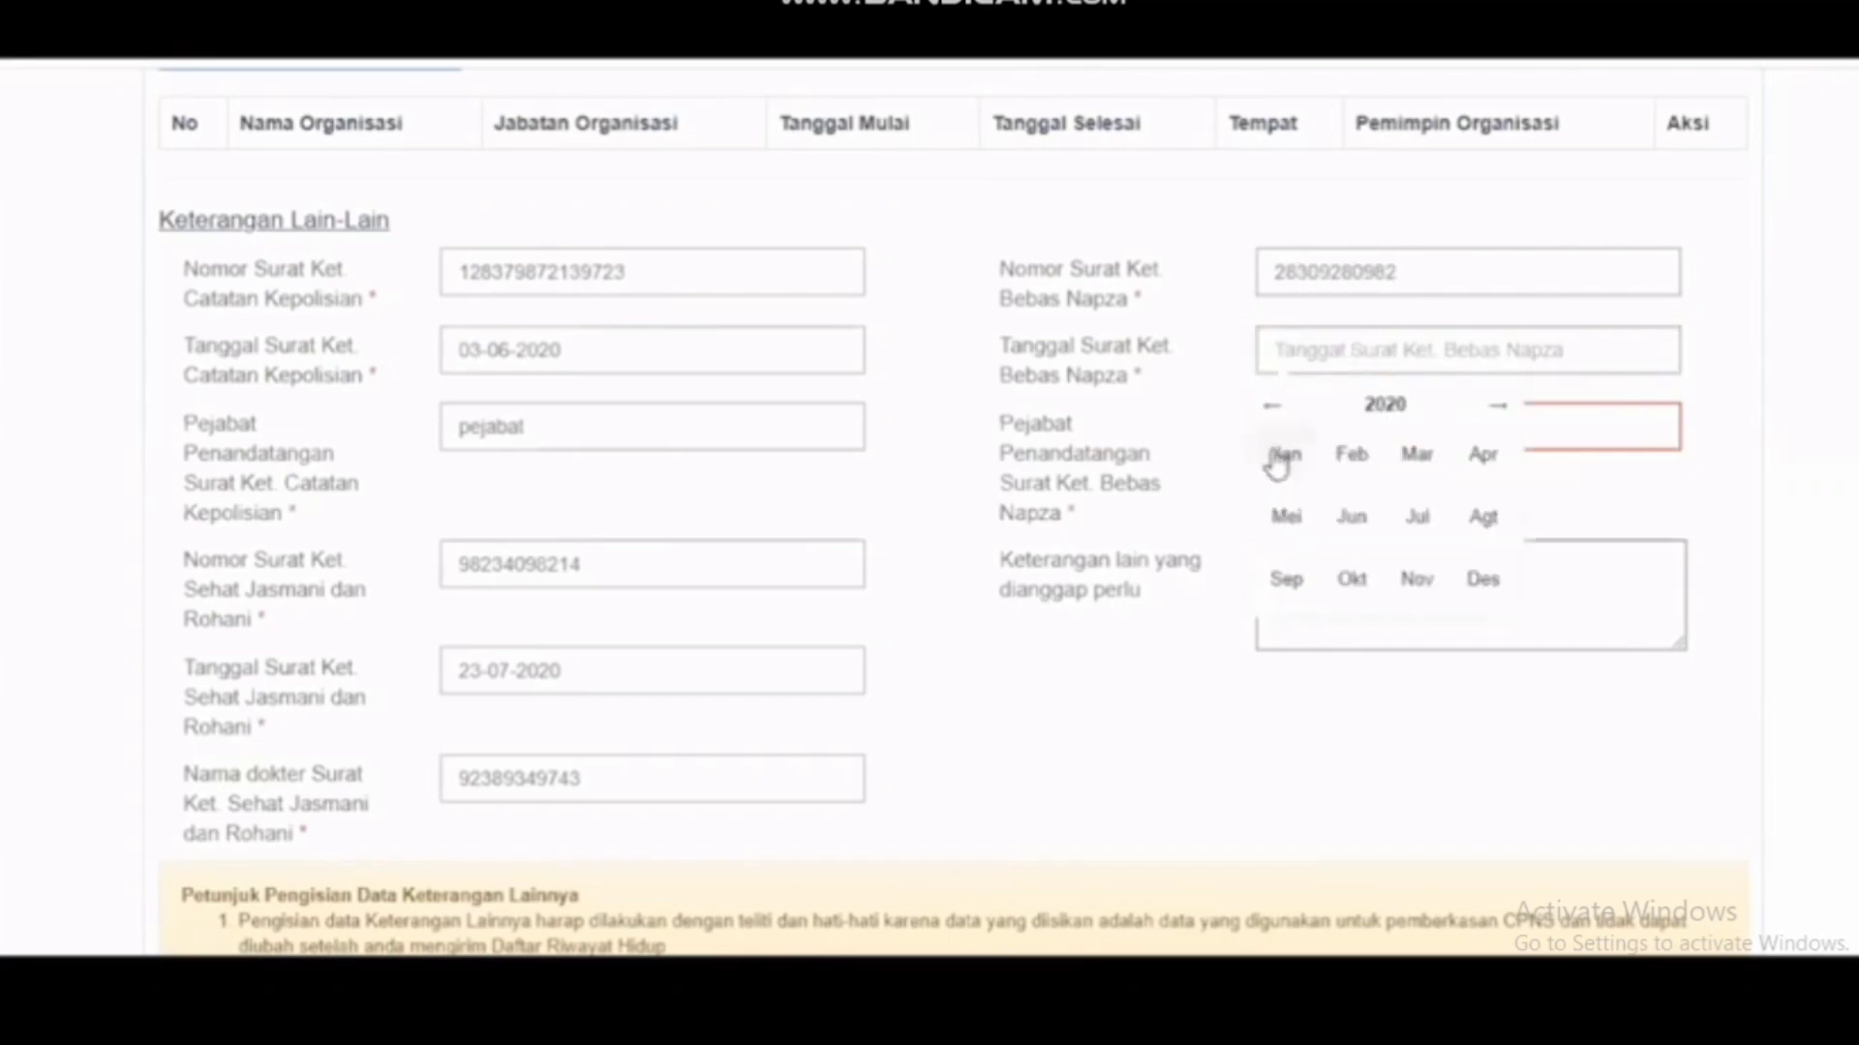
pyautogui.click(1372, 409)
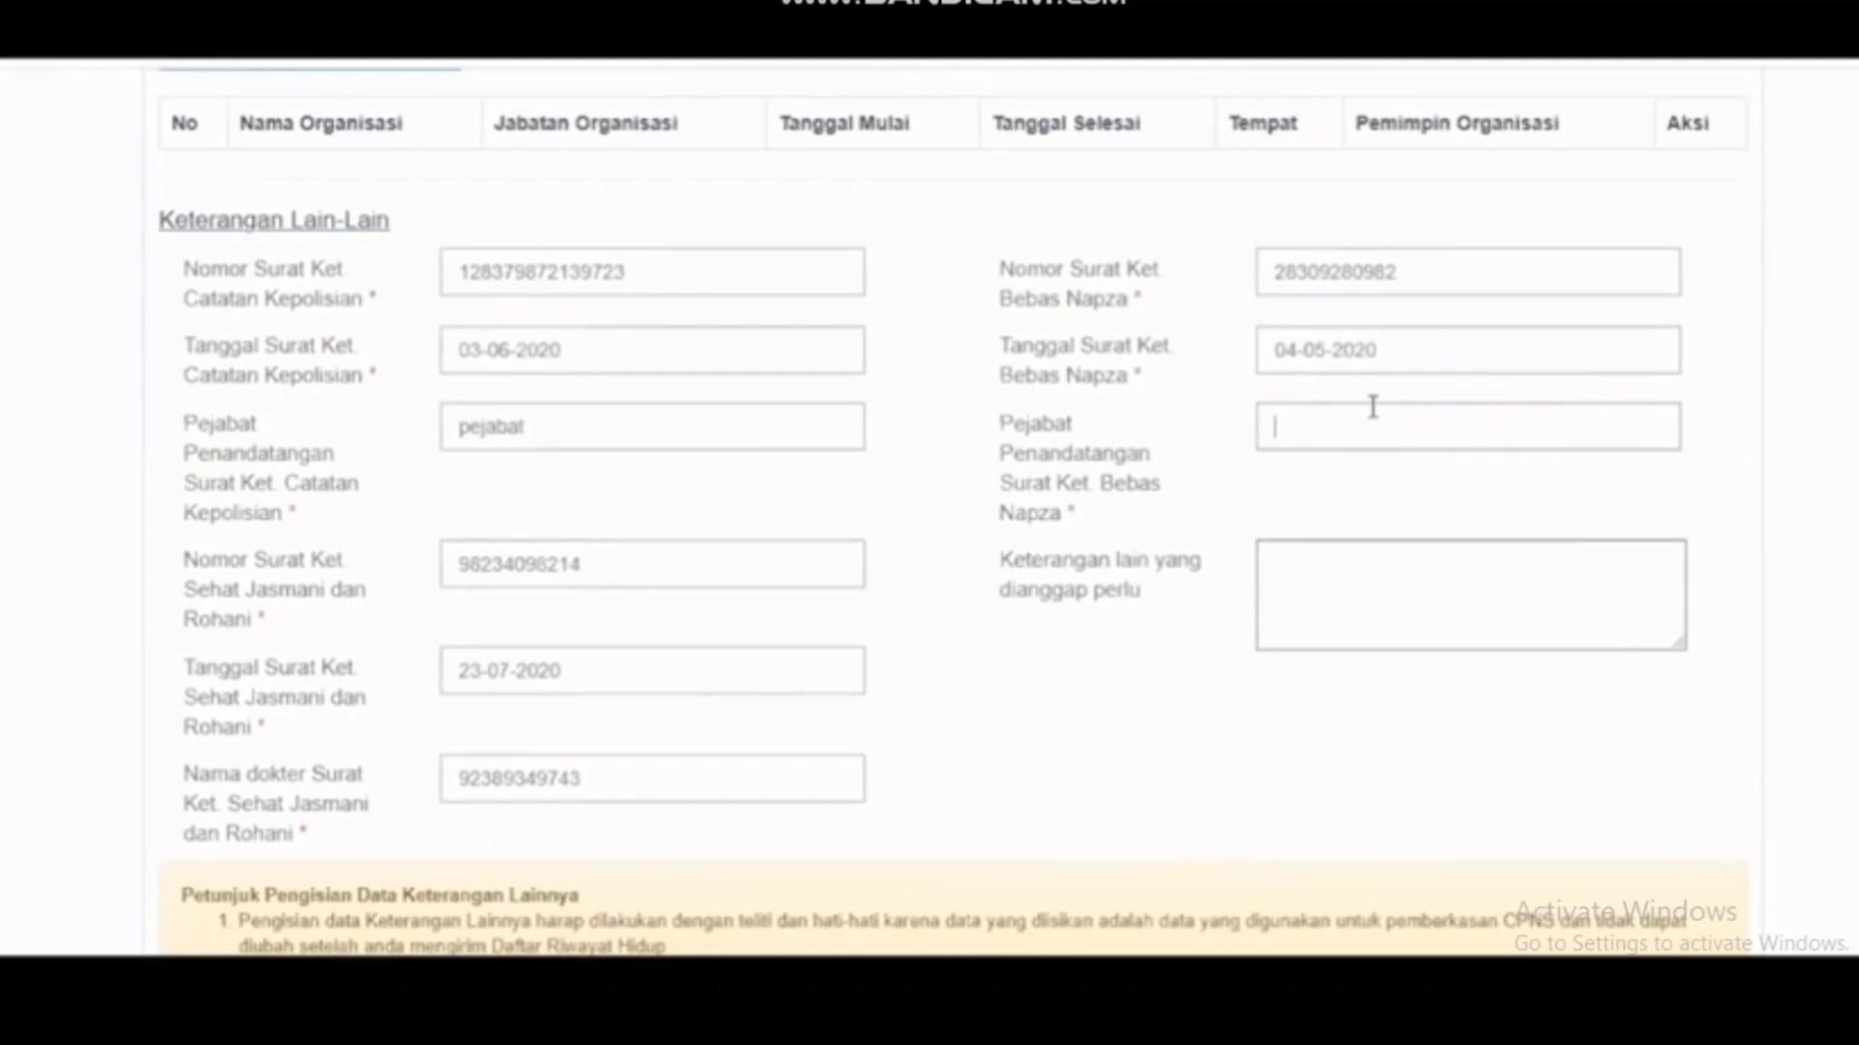
pyautogui.write('pejabat')
# Step: Enter CAPTCHA code '111b' and save with Selanjutnya to reach 6. Unggah Dokumen
pyautogui.scroll(-3, 1373, 407)
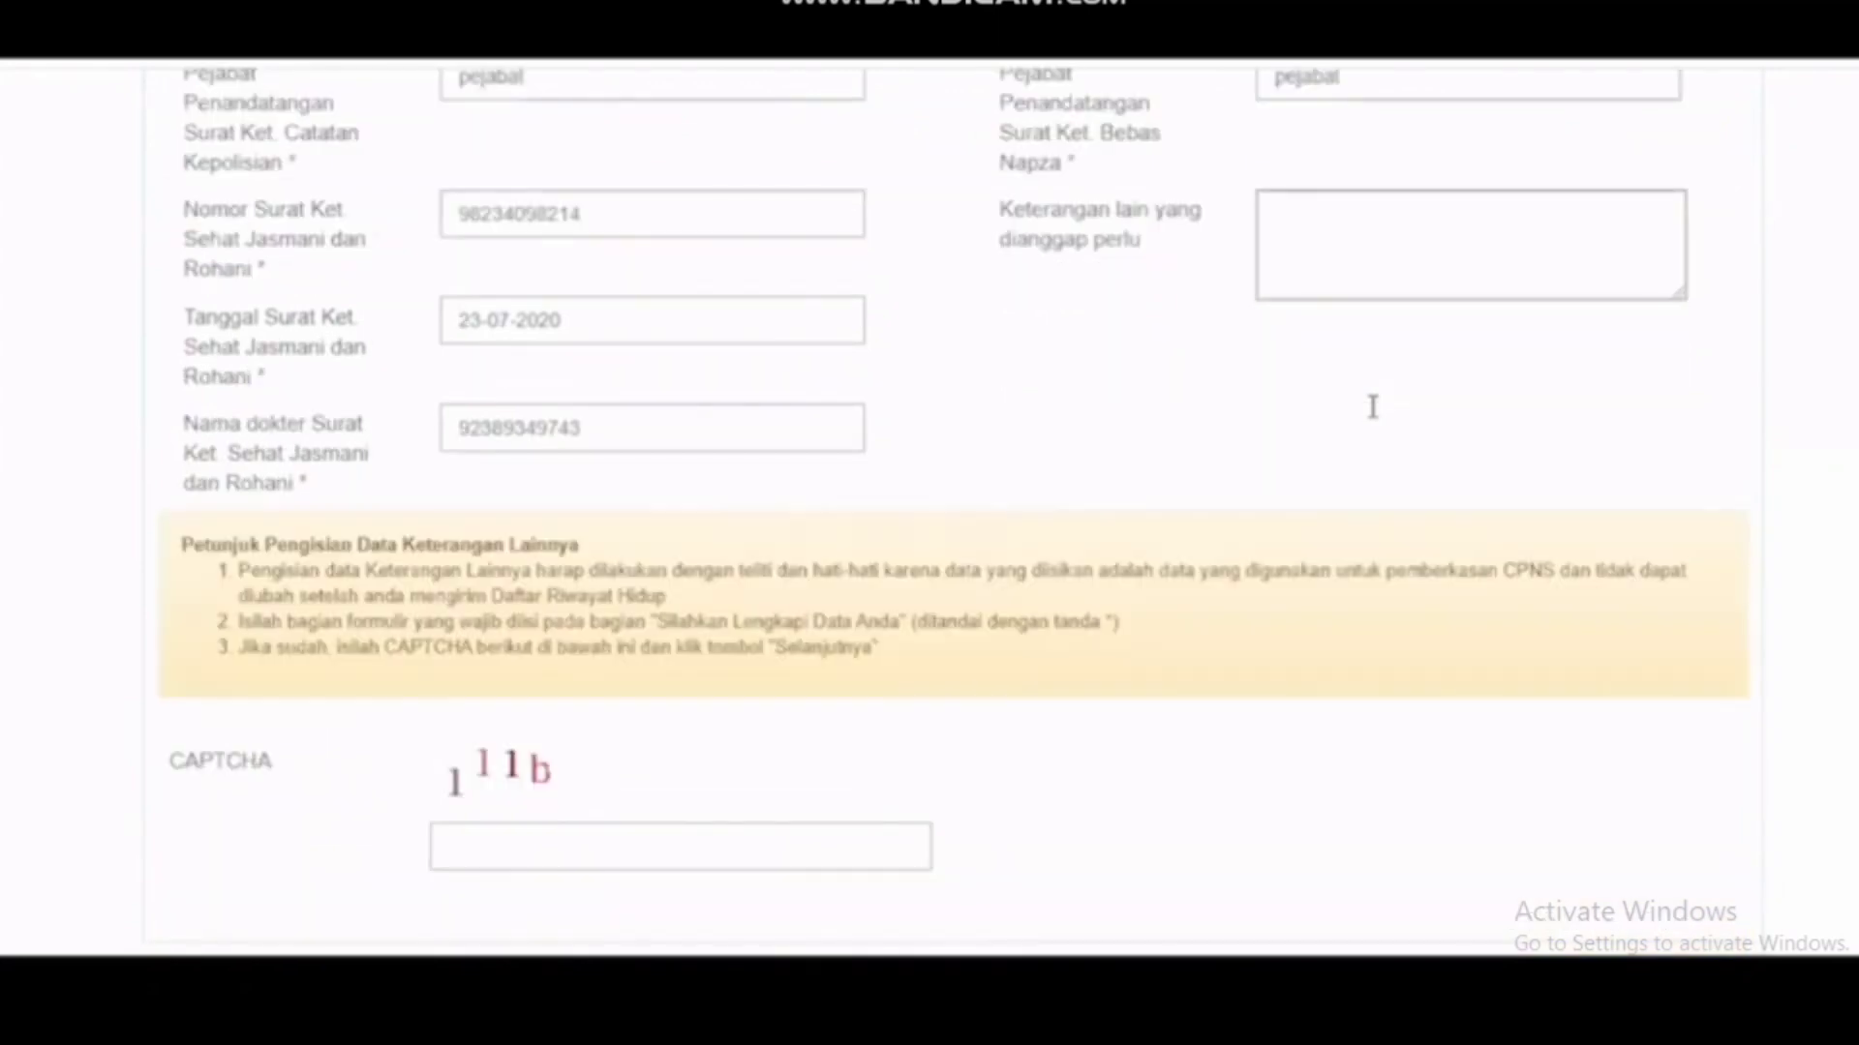
pyautogui.scroll(-1, 668, 739)
pyautogui.click(668, 736)
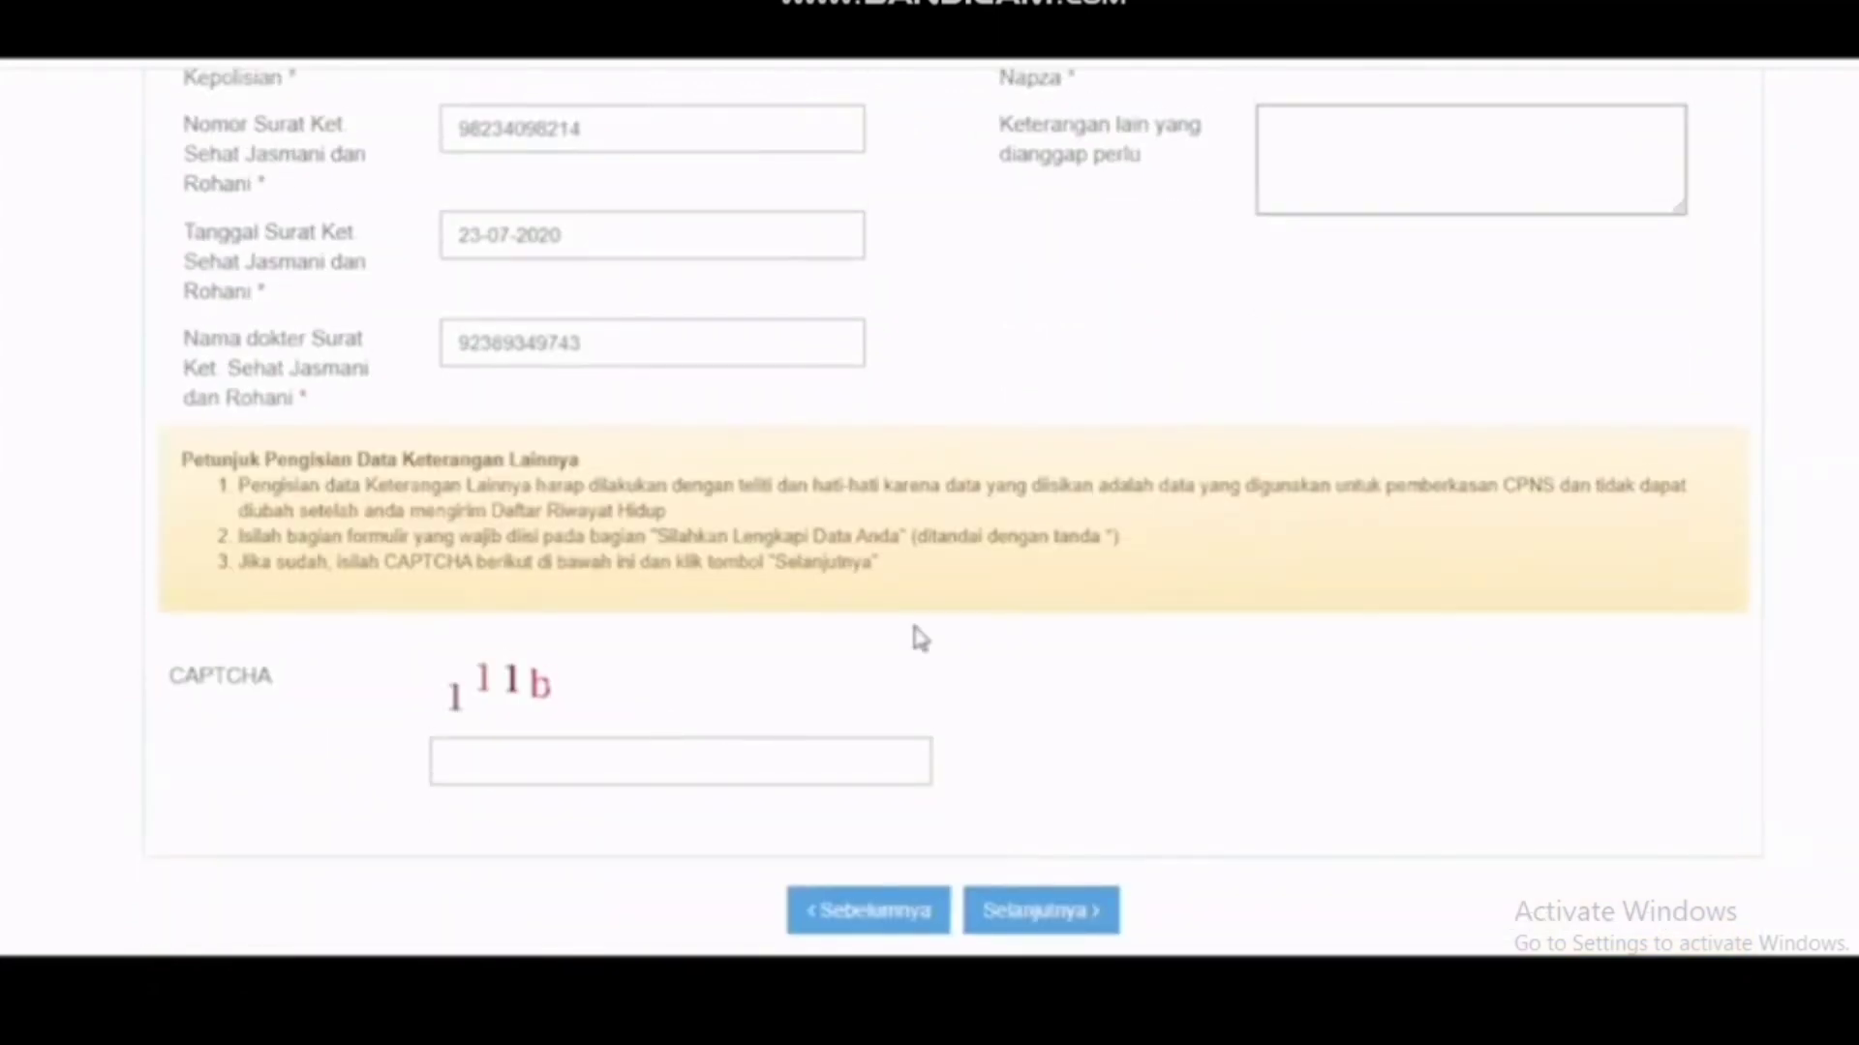
pyautogui.write('111b')
pyautogui.click(1075, 910)
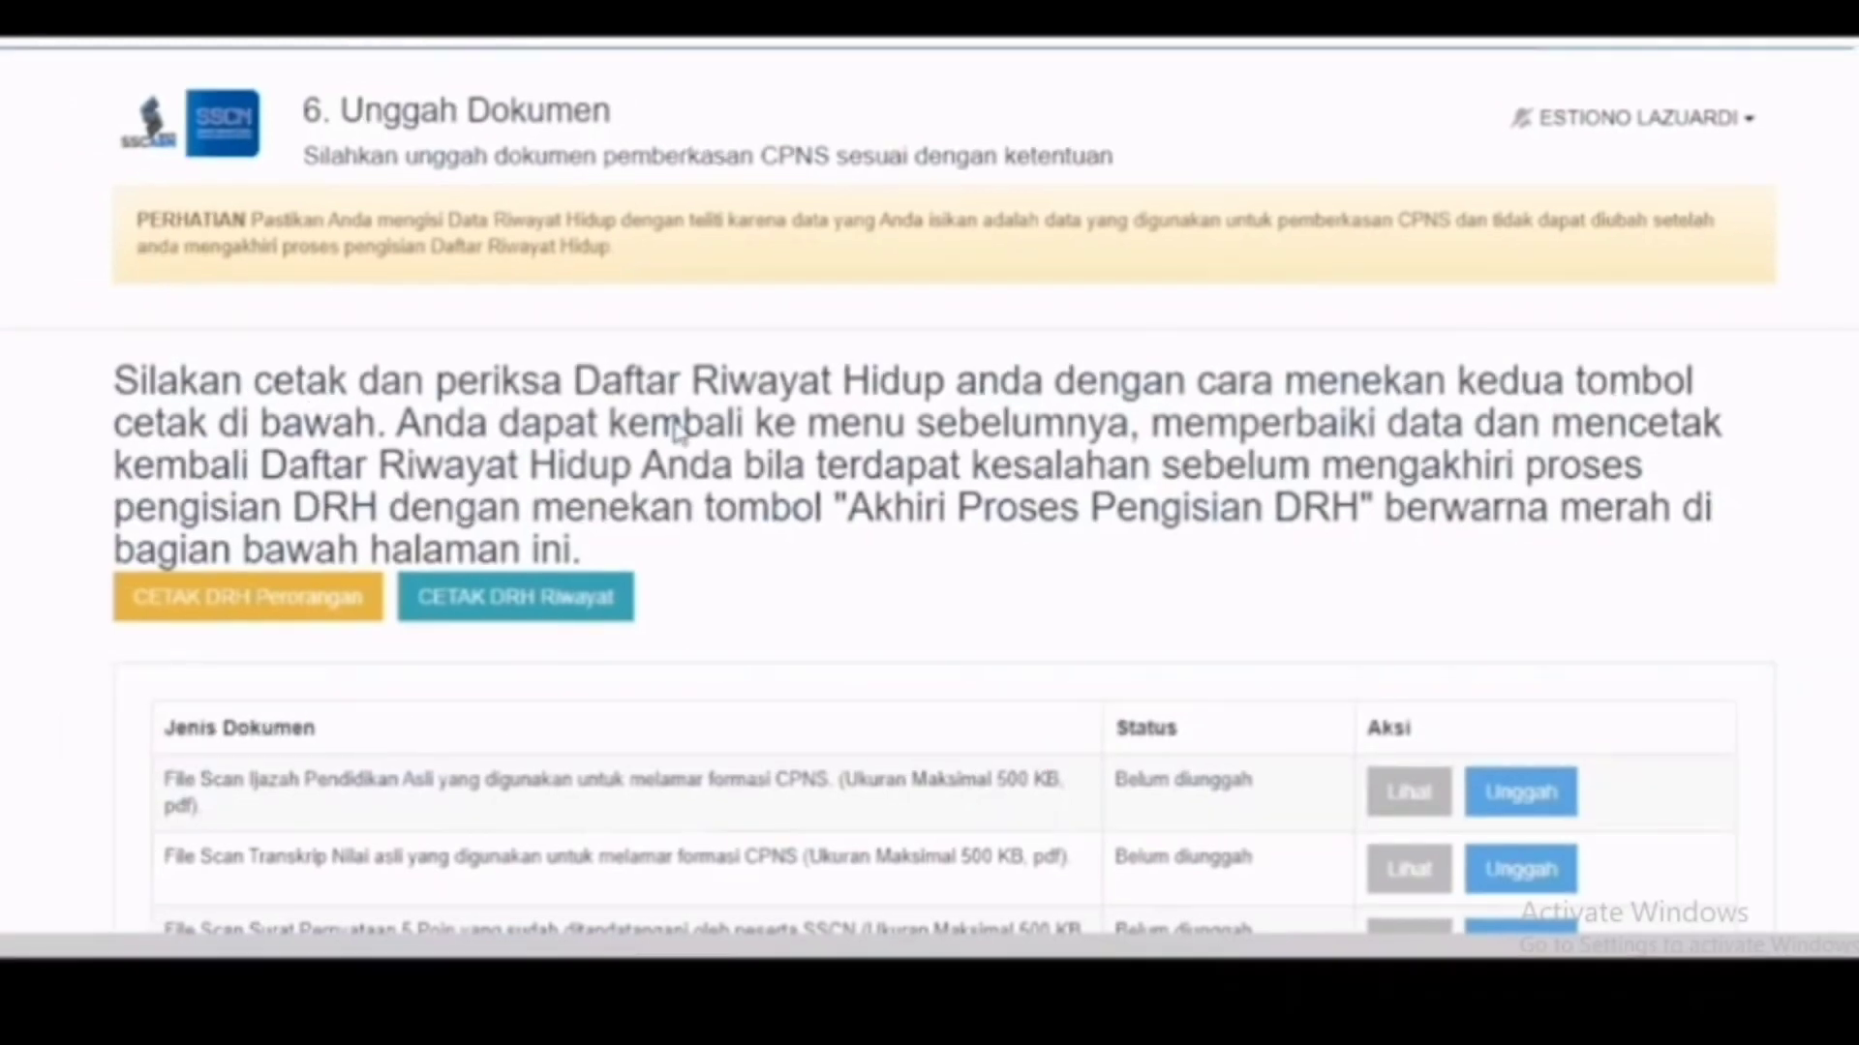
# Step: Print the DRH Perorangan CV to PDF, review it, and return to the Unggah Dokumen tab
pyautogui.scroll(-2, 654, 435)
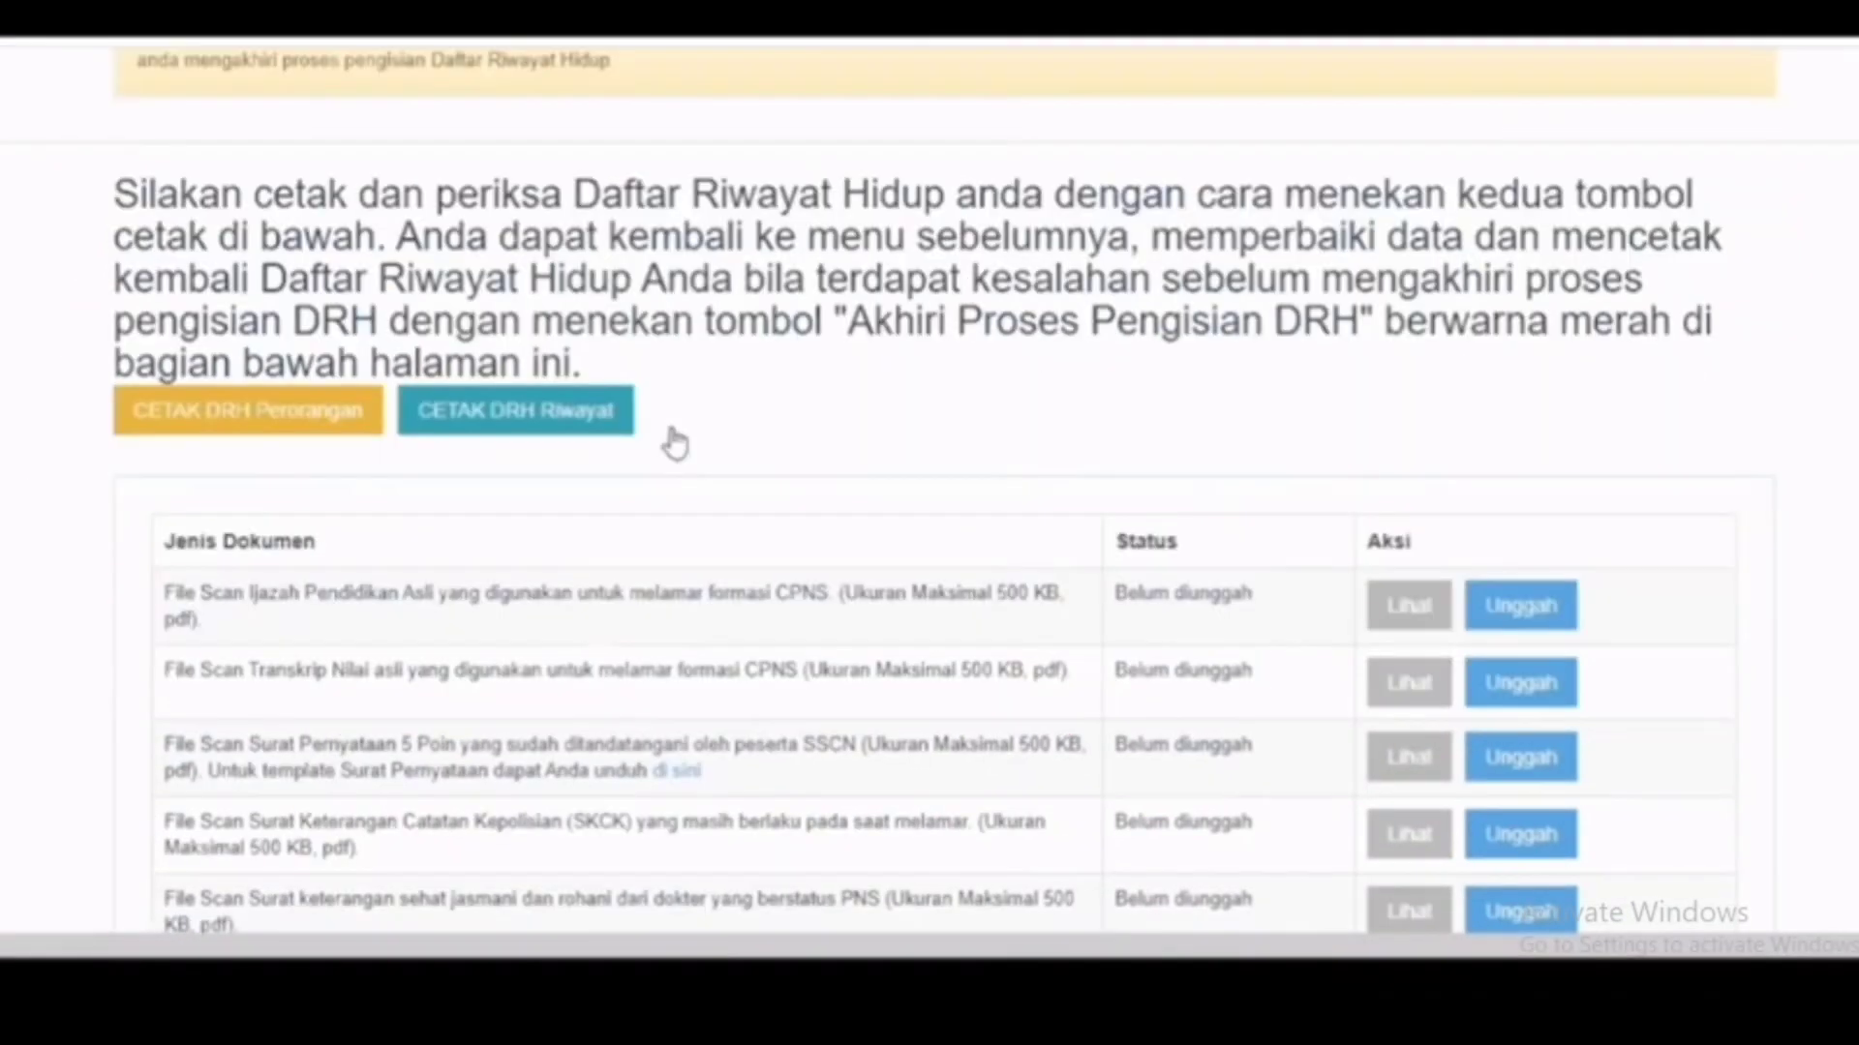
pyautogui.click(287, 436)
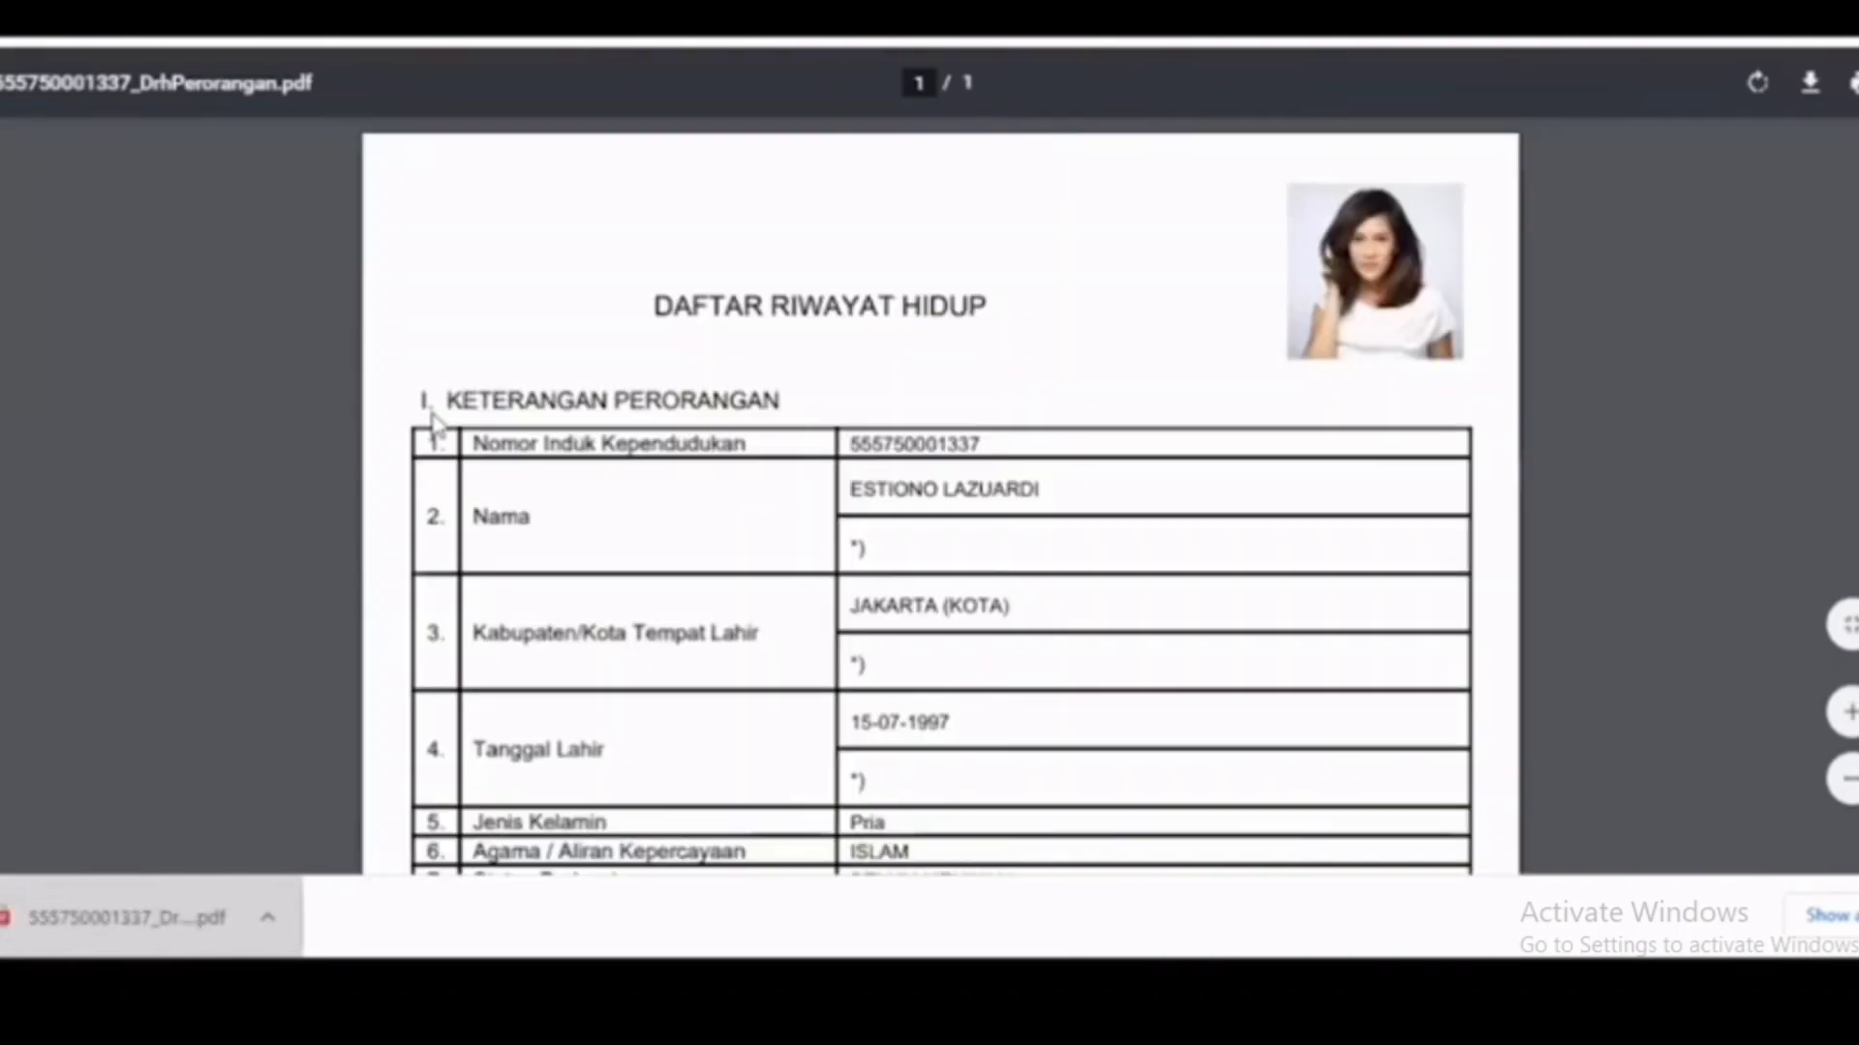
pyautogui.scroll(-1, 805, 524)
pyautogui.scroll(-4, 804, 523)
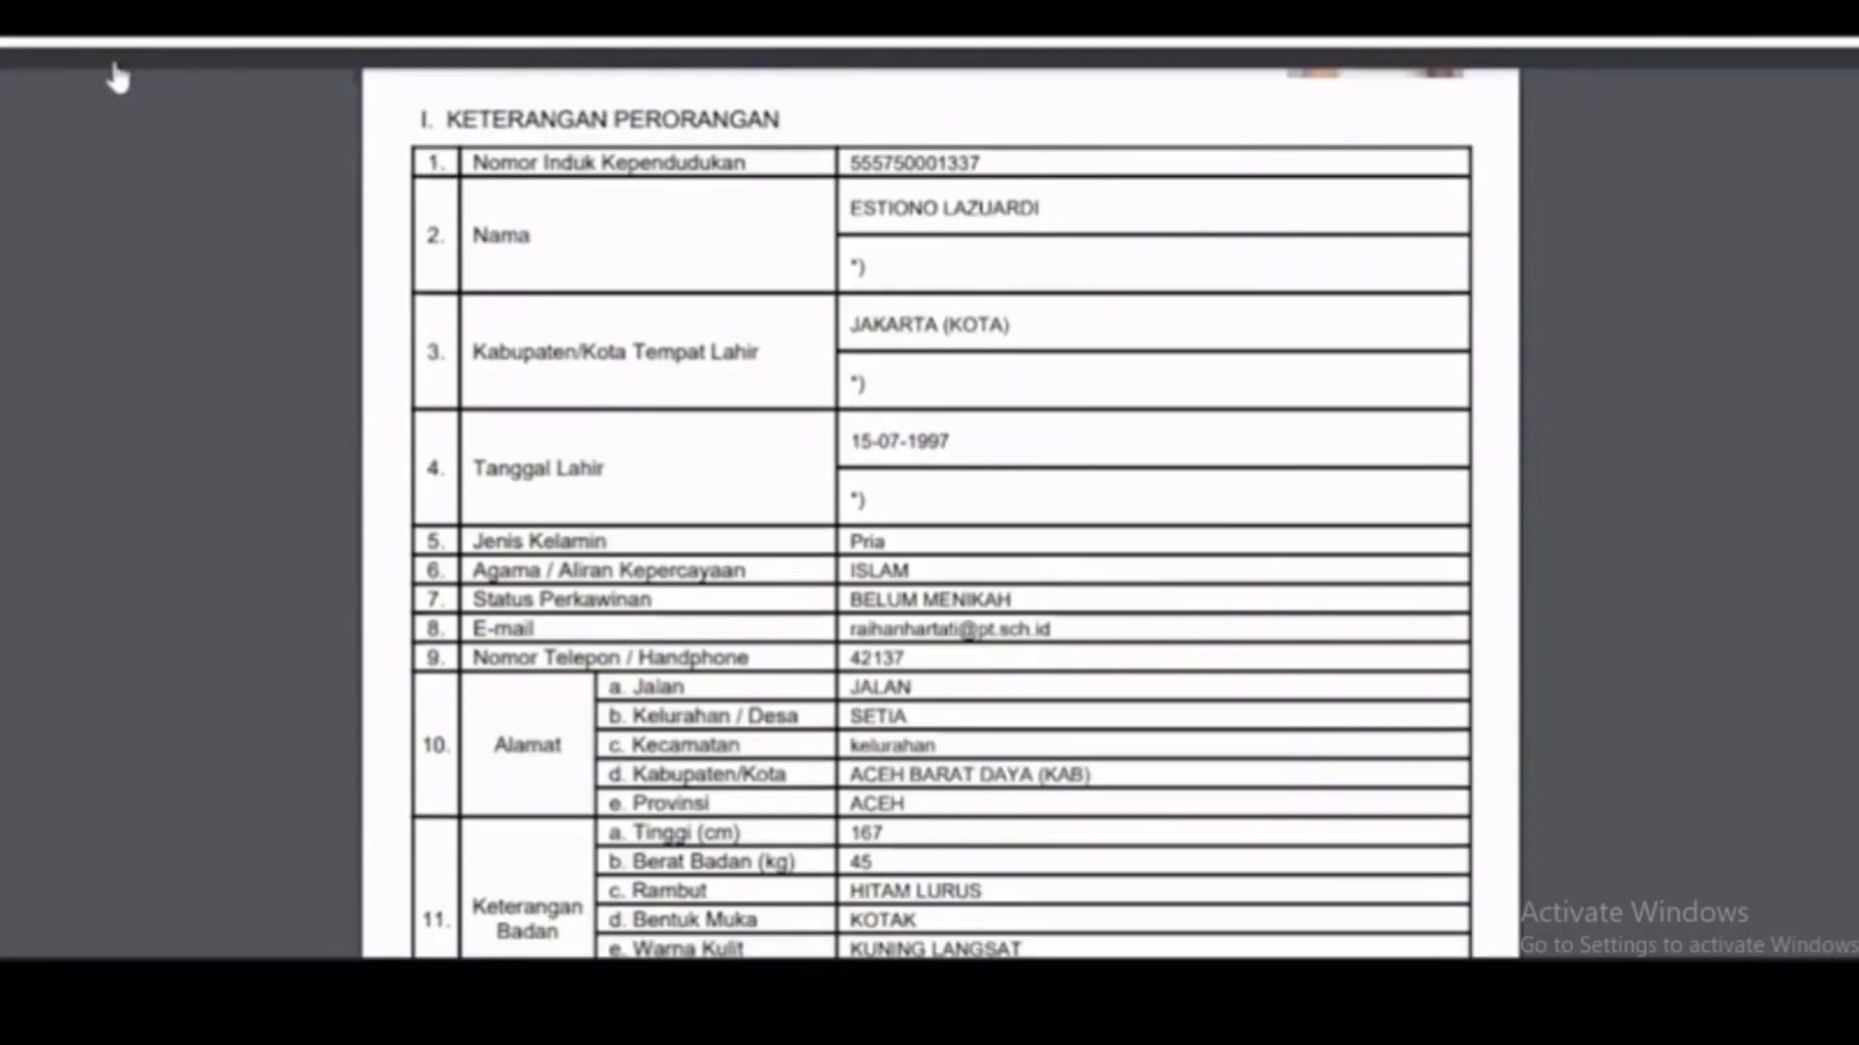
pyautogui.click(461, 41)
pyautogui.scroll(3, 435, 85)
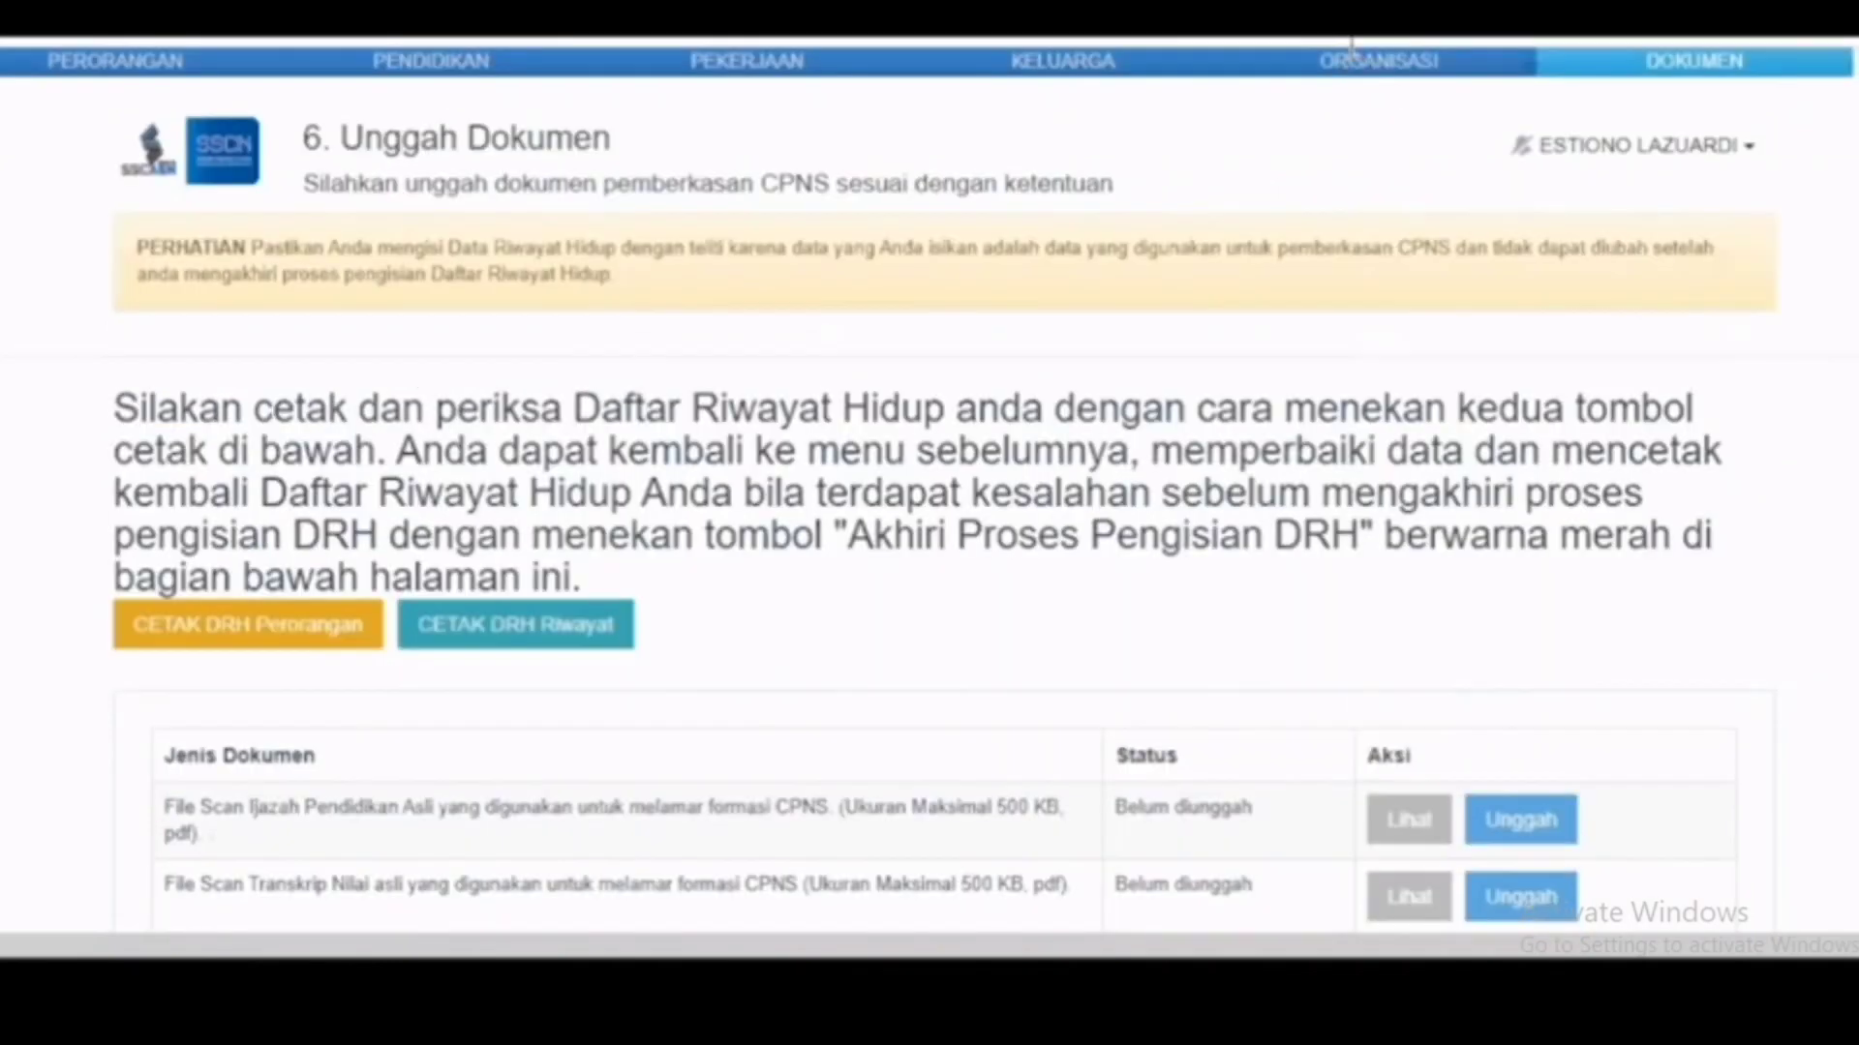
# Step: Print the DRH Riwayat PDF, review its education, work, awards and family sections, then close it
pyautogui.click(486, 626)
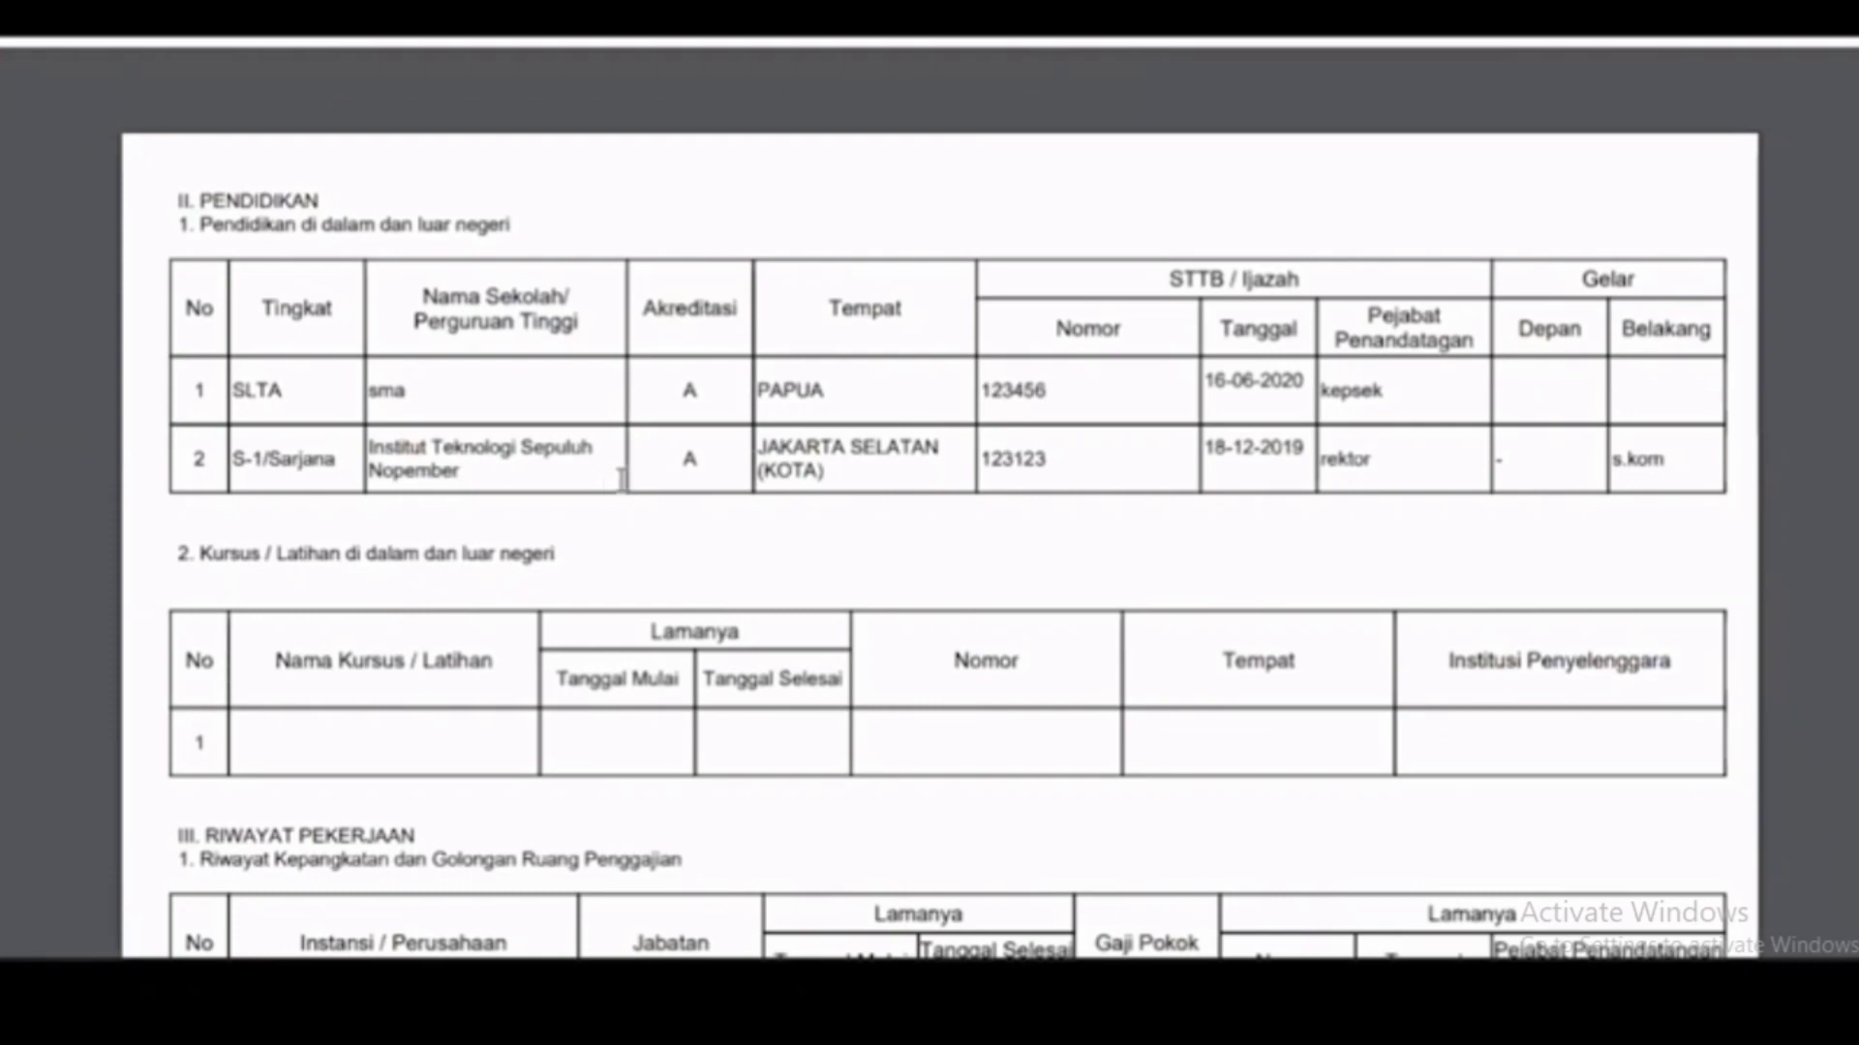
pyautogui.scroll(-1, 762, 455)
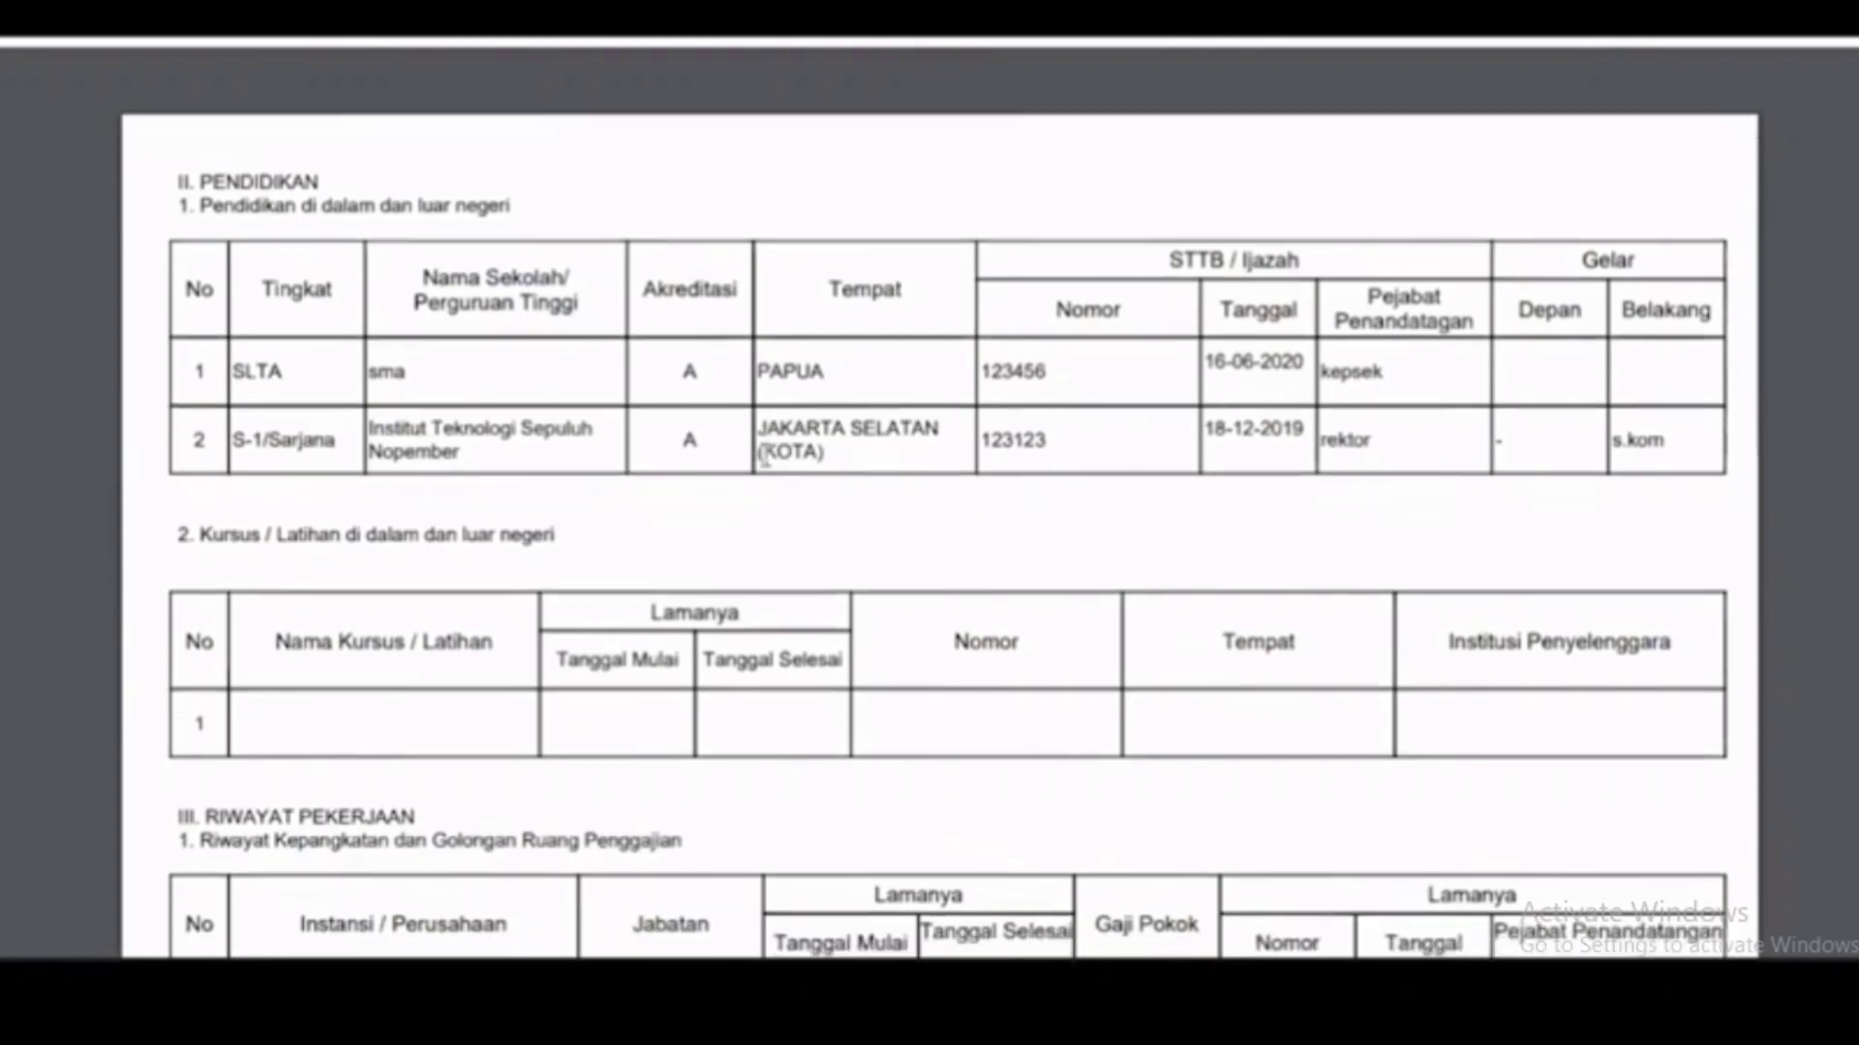
pyautogui.scroll(-2, 763, 455)
pyautogui.scroll(-2, 765, 455)
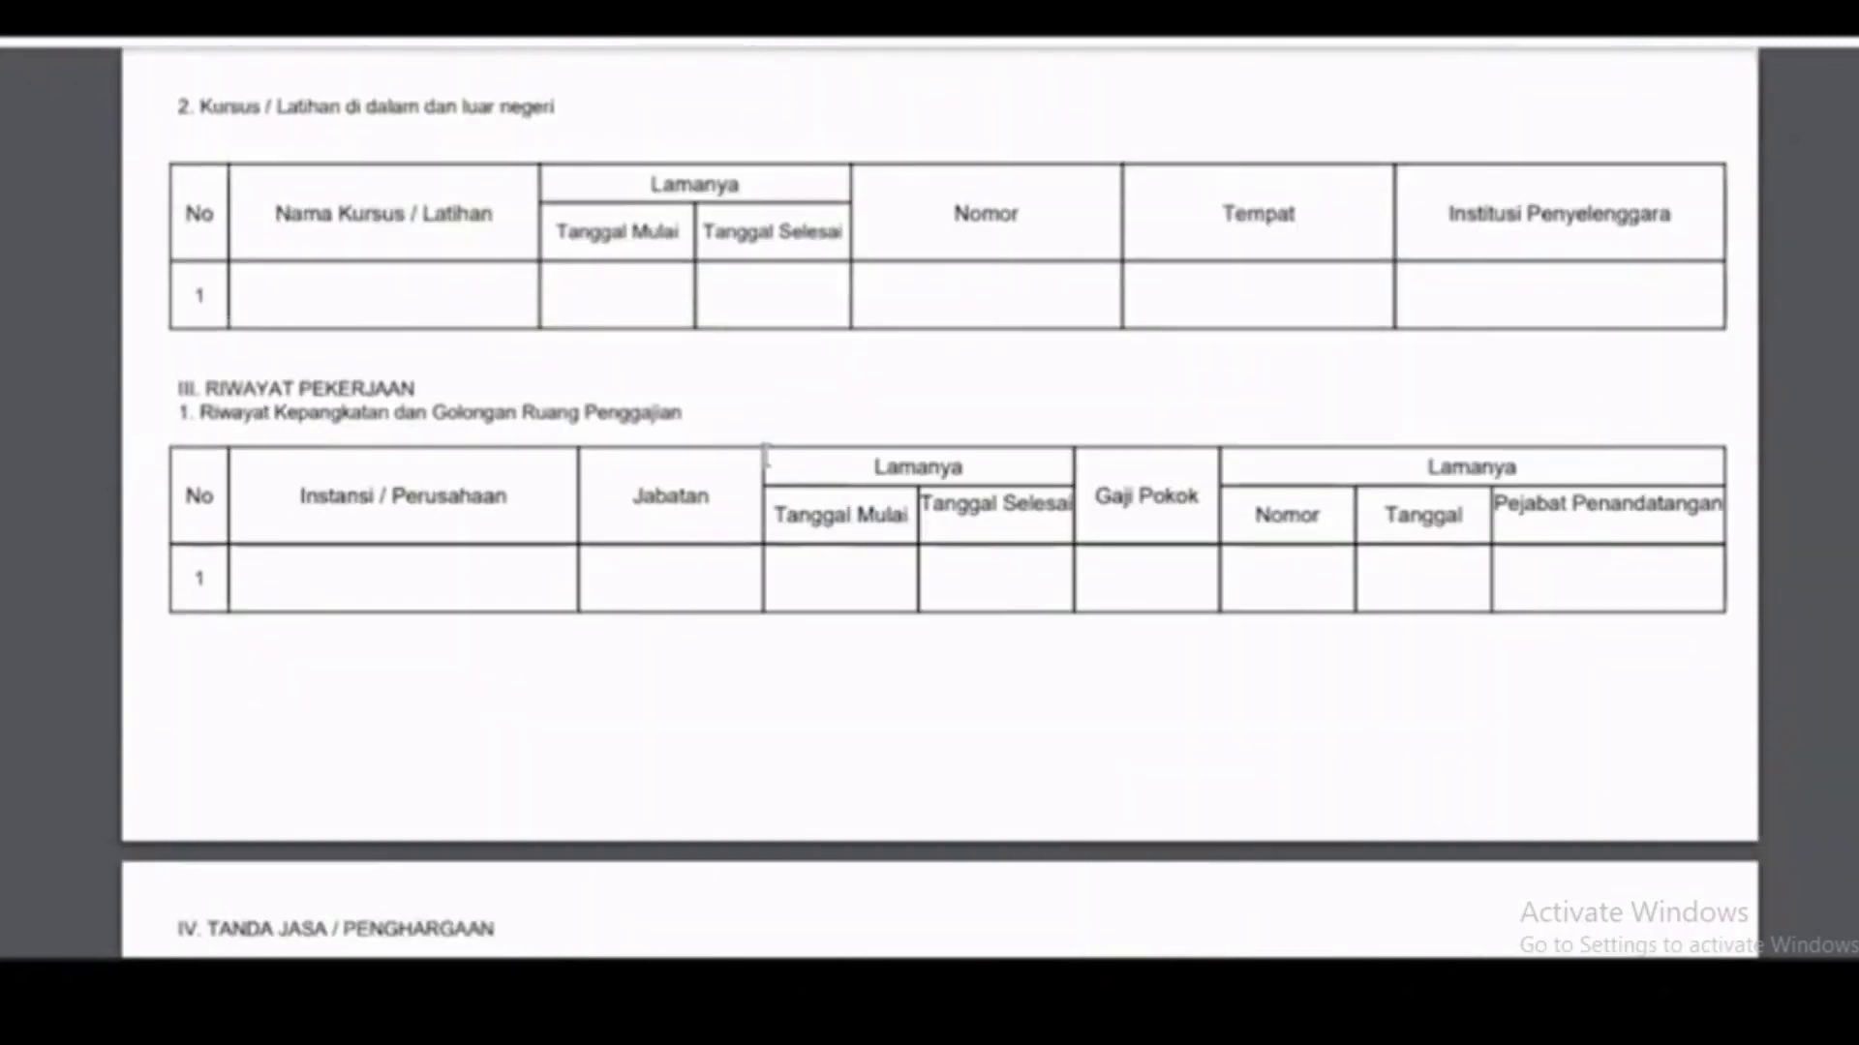
pyautogui.scroll(-3, 765, 455)
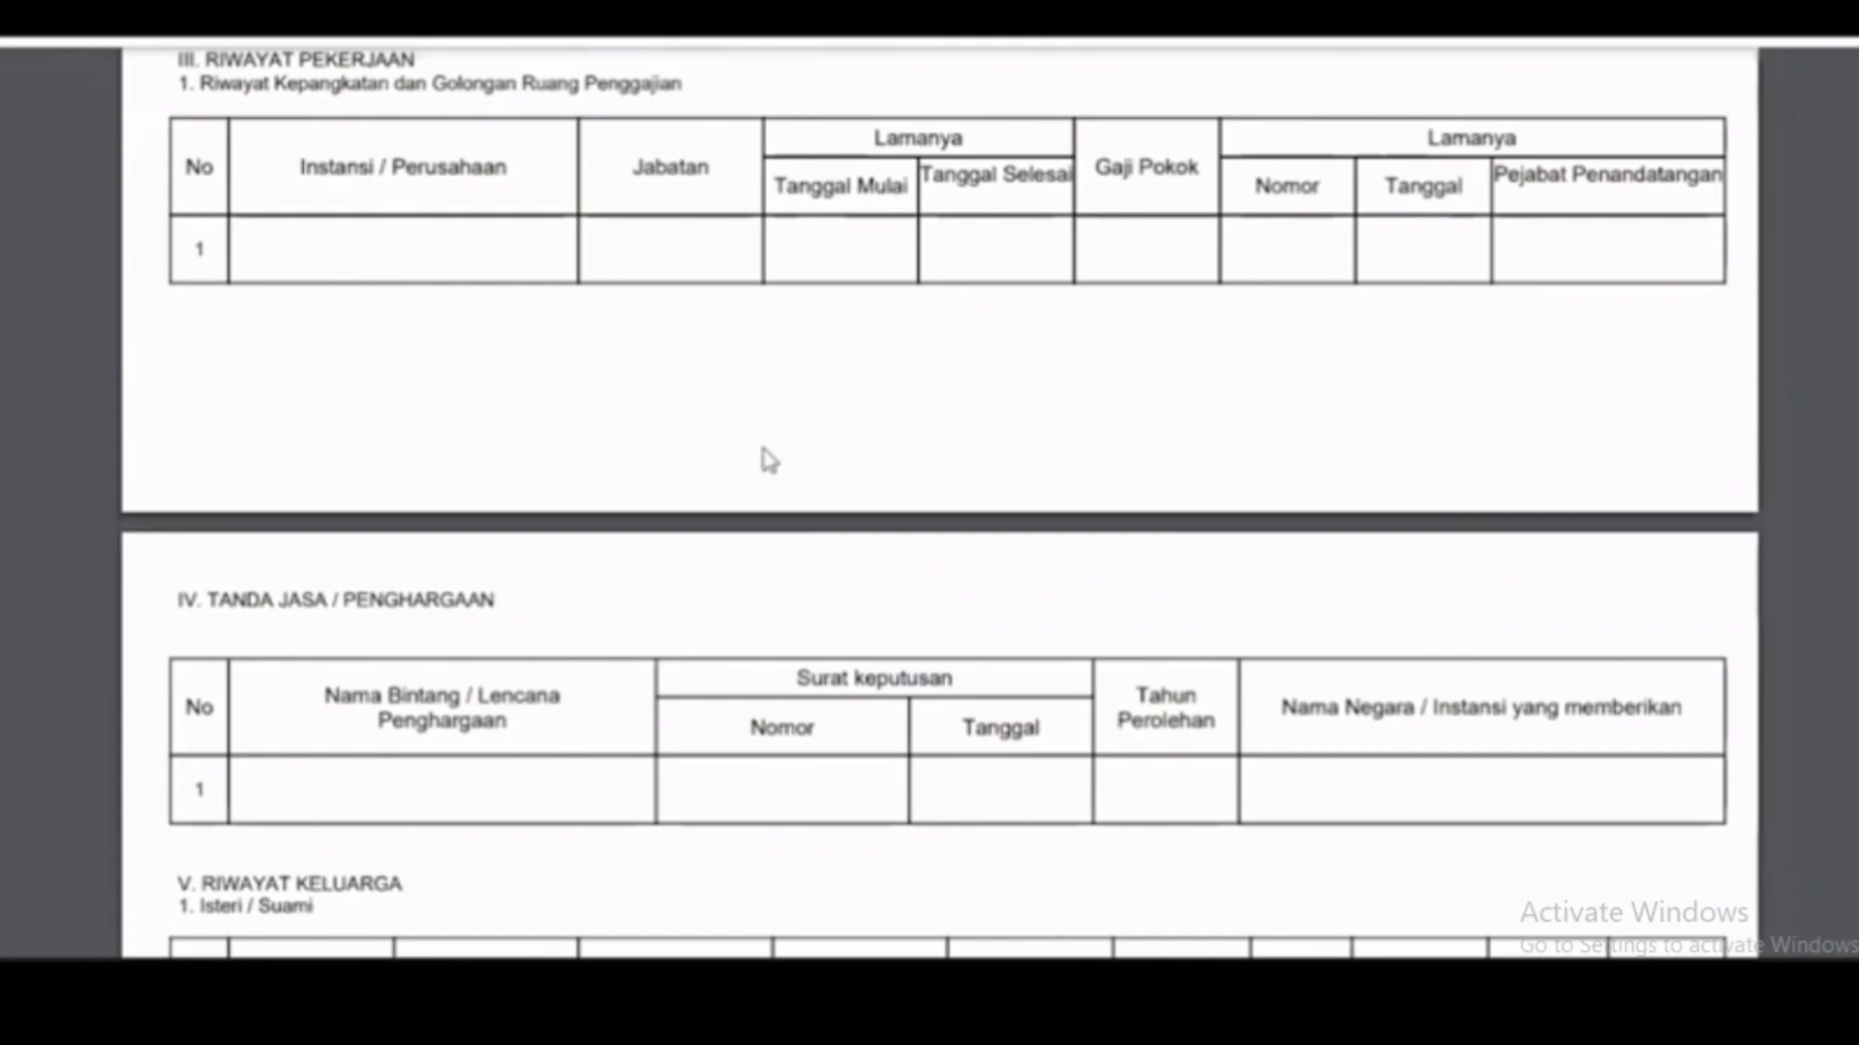
pyautogui.scroll(-4, 763, 456)
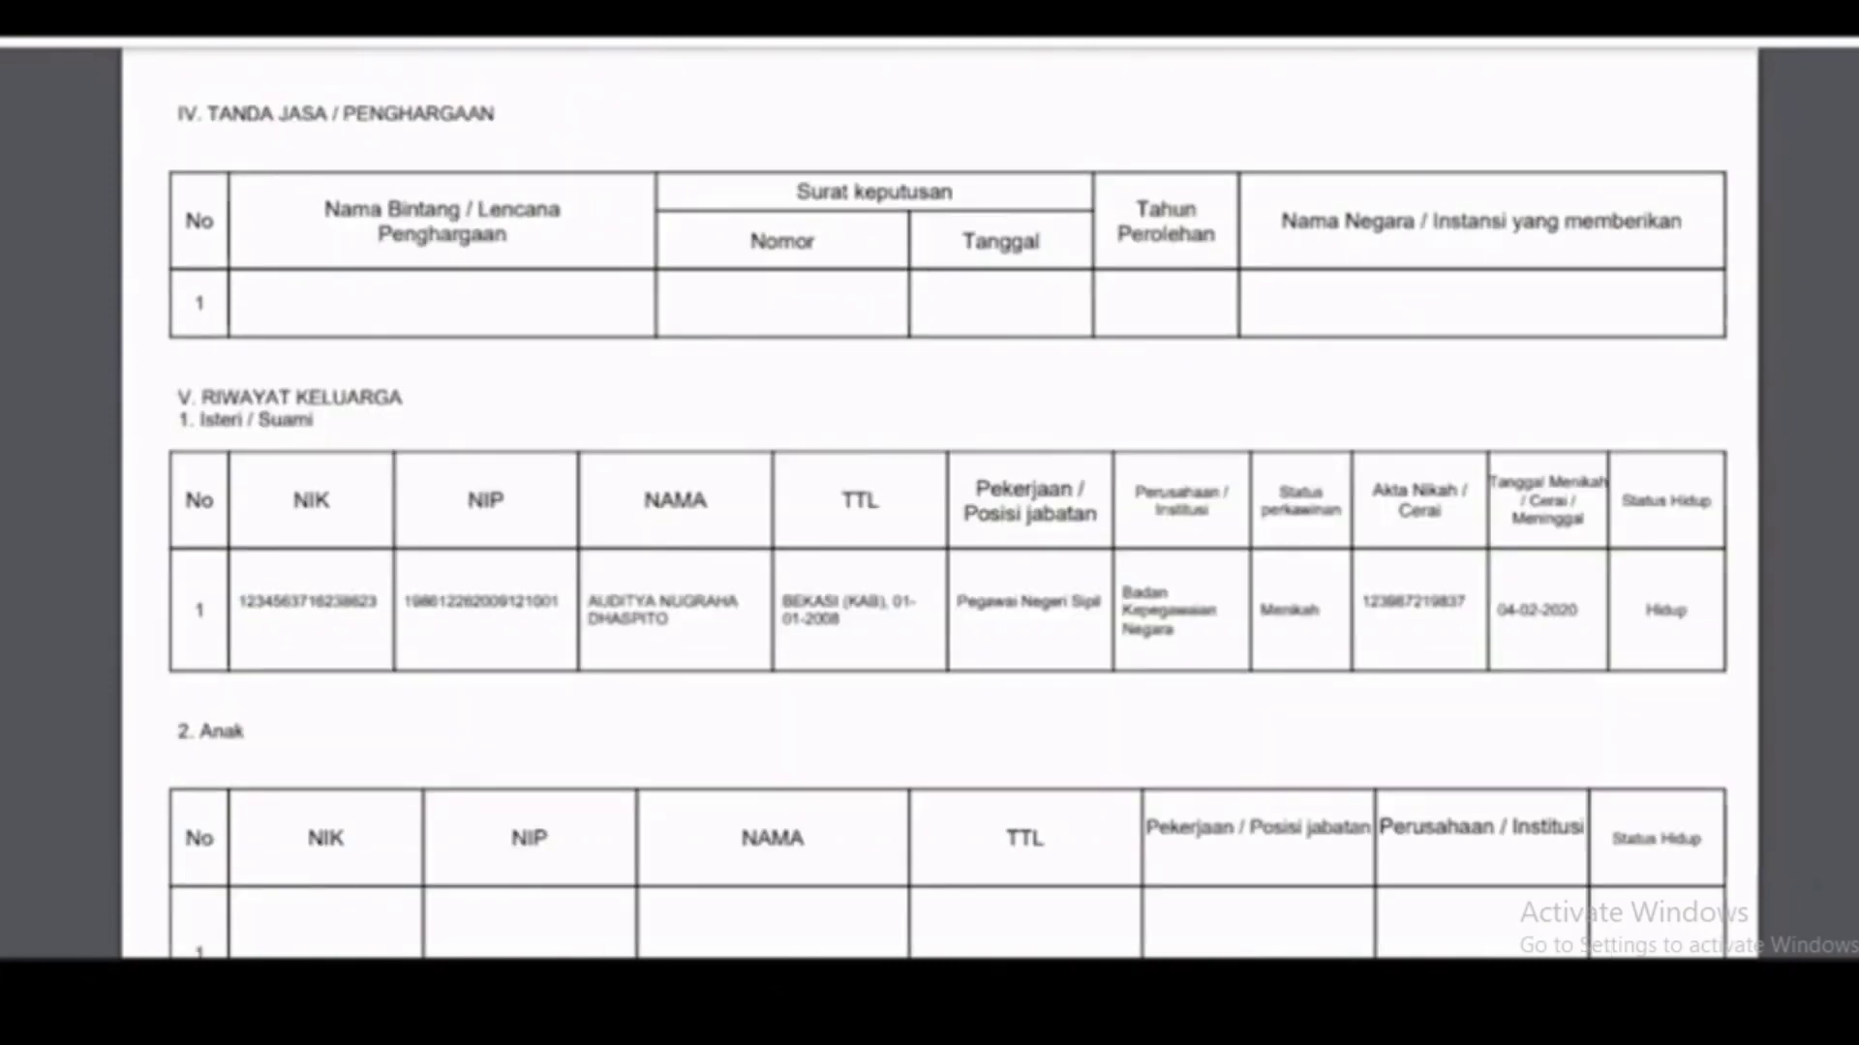
pyautogui.scroll(-1, 962, 508)
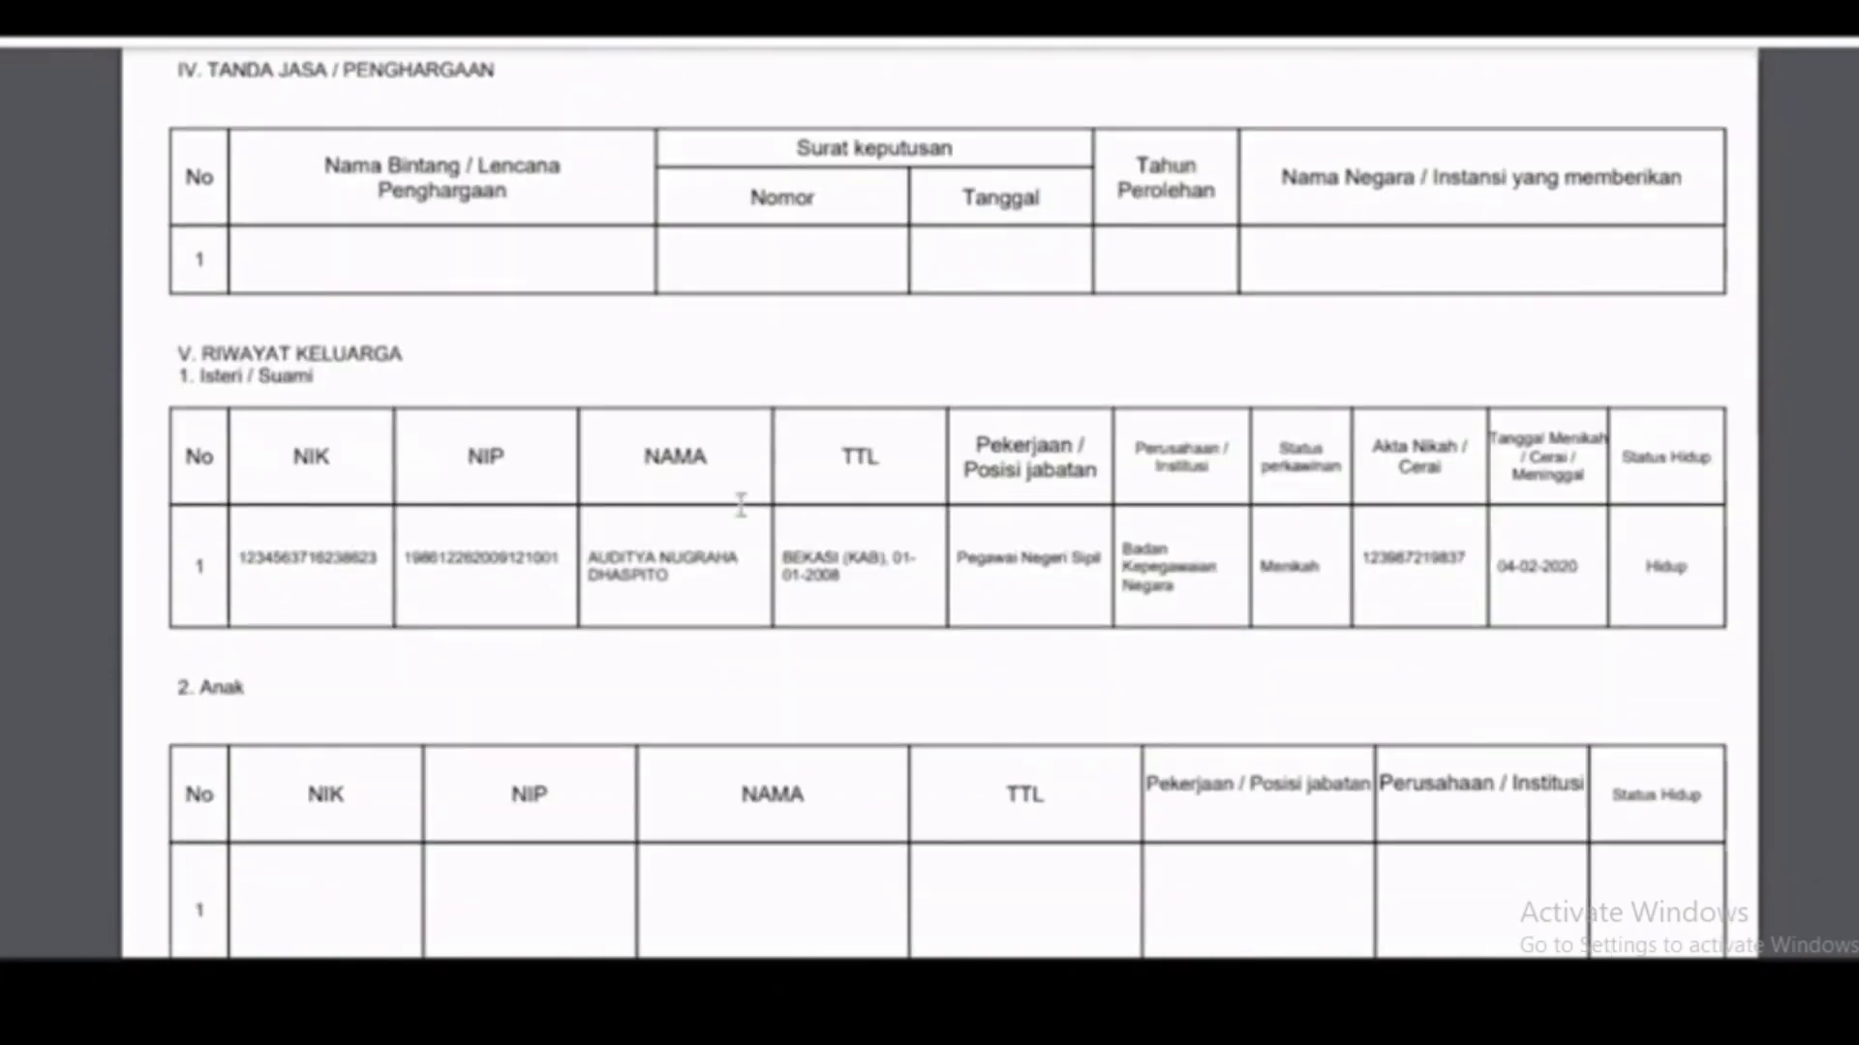
pyautogui.hotkey('ctrl', 'w')
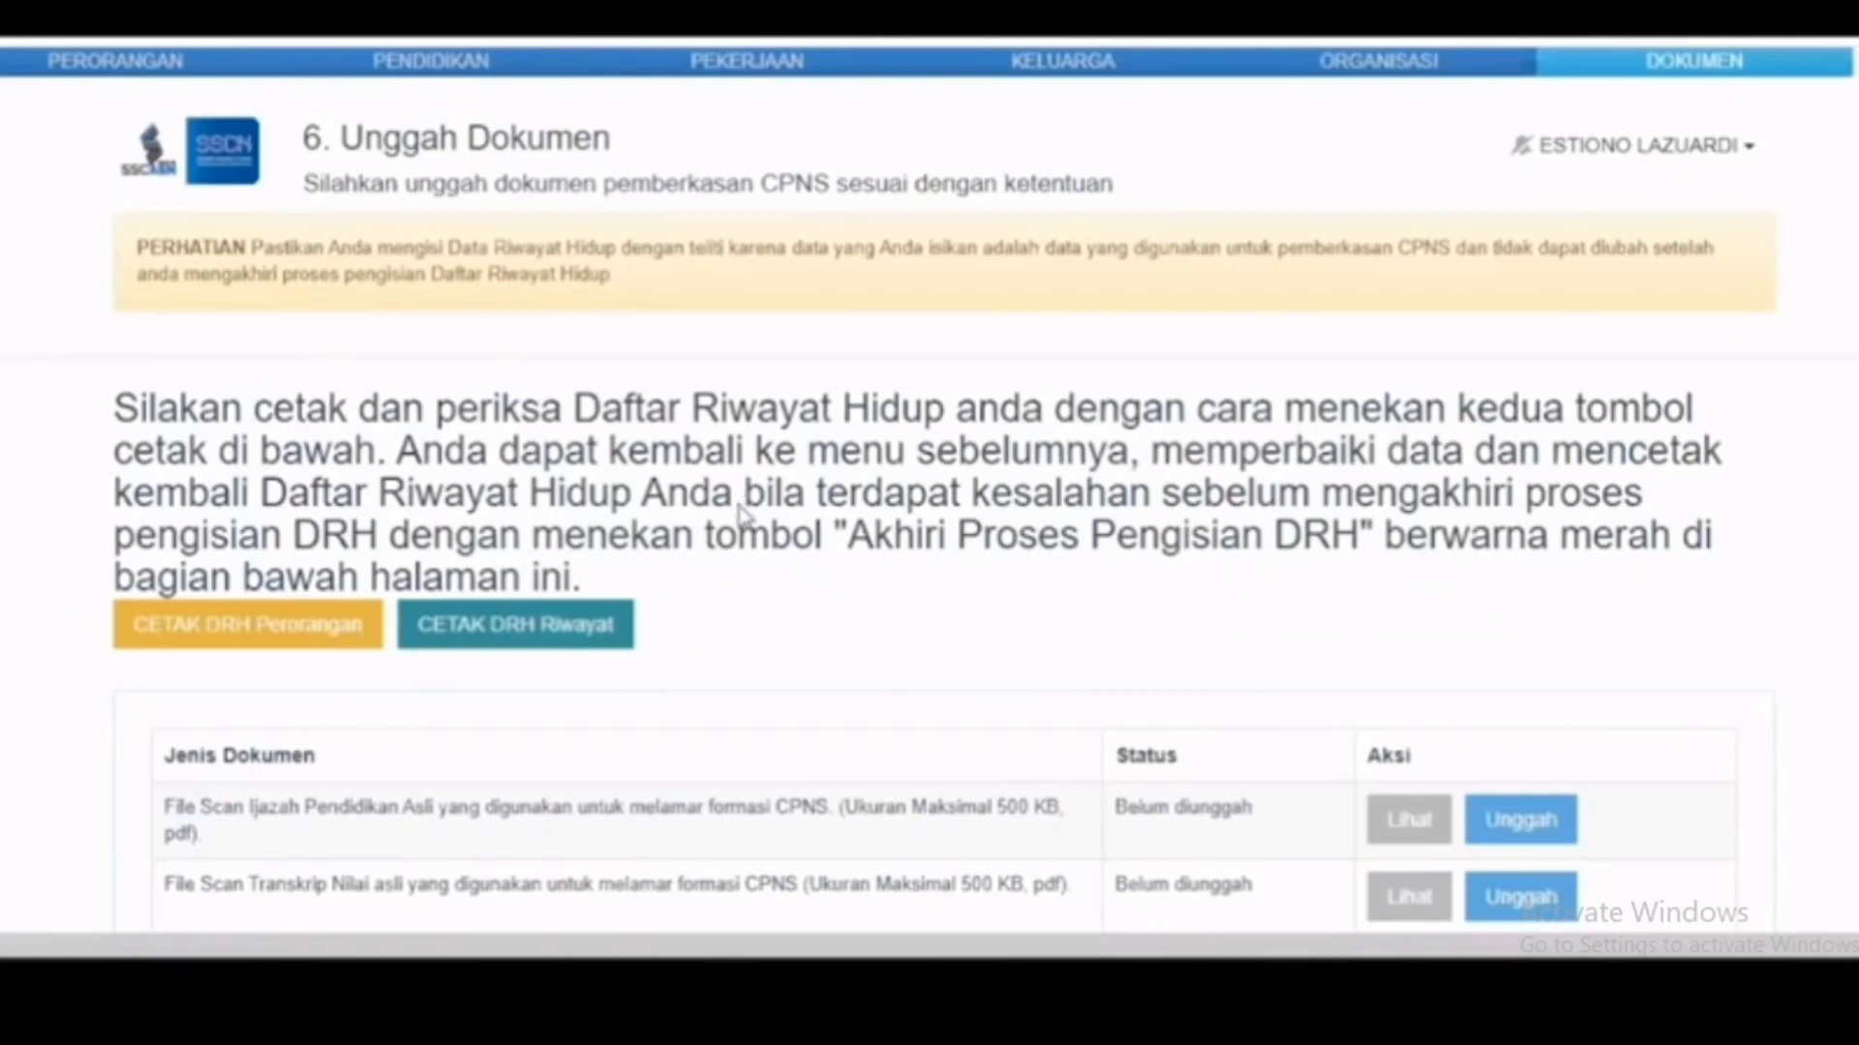
# Step: Upload IJAZAH.pdf as the Ijazah scan, then bring up the chooser for TRANSKRIP.pdf
pyautogui.scroll(-5, 740, 513)
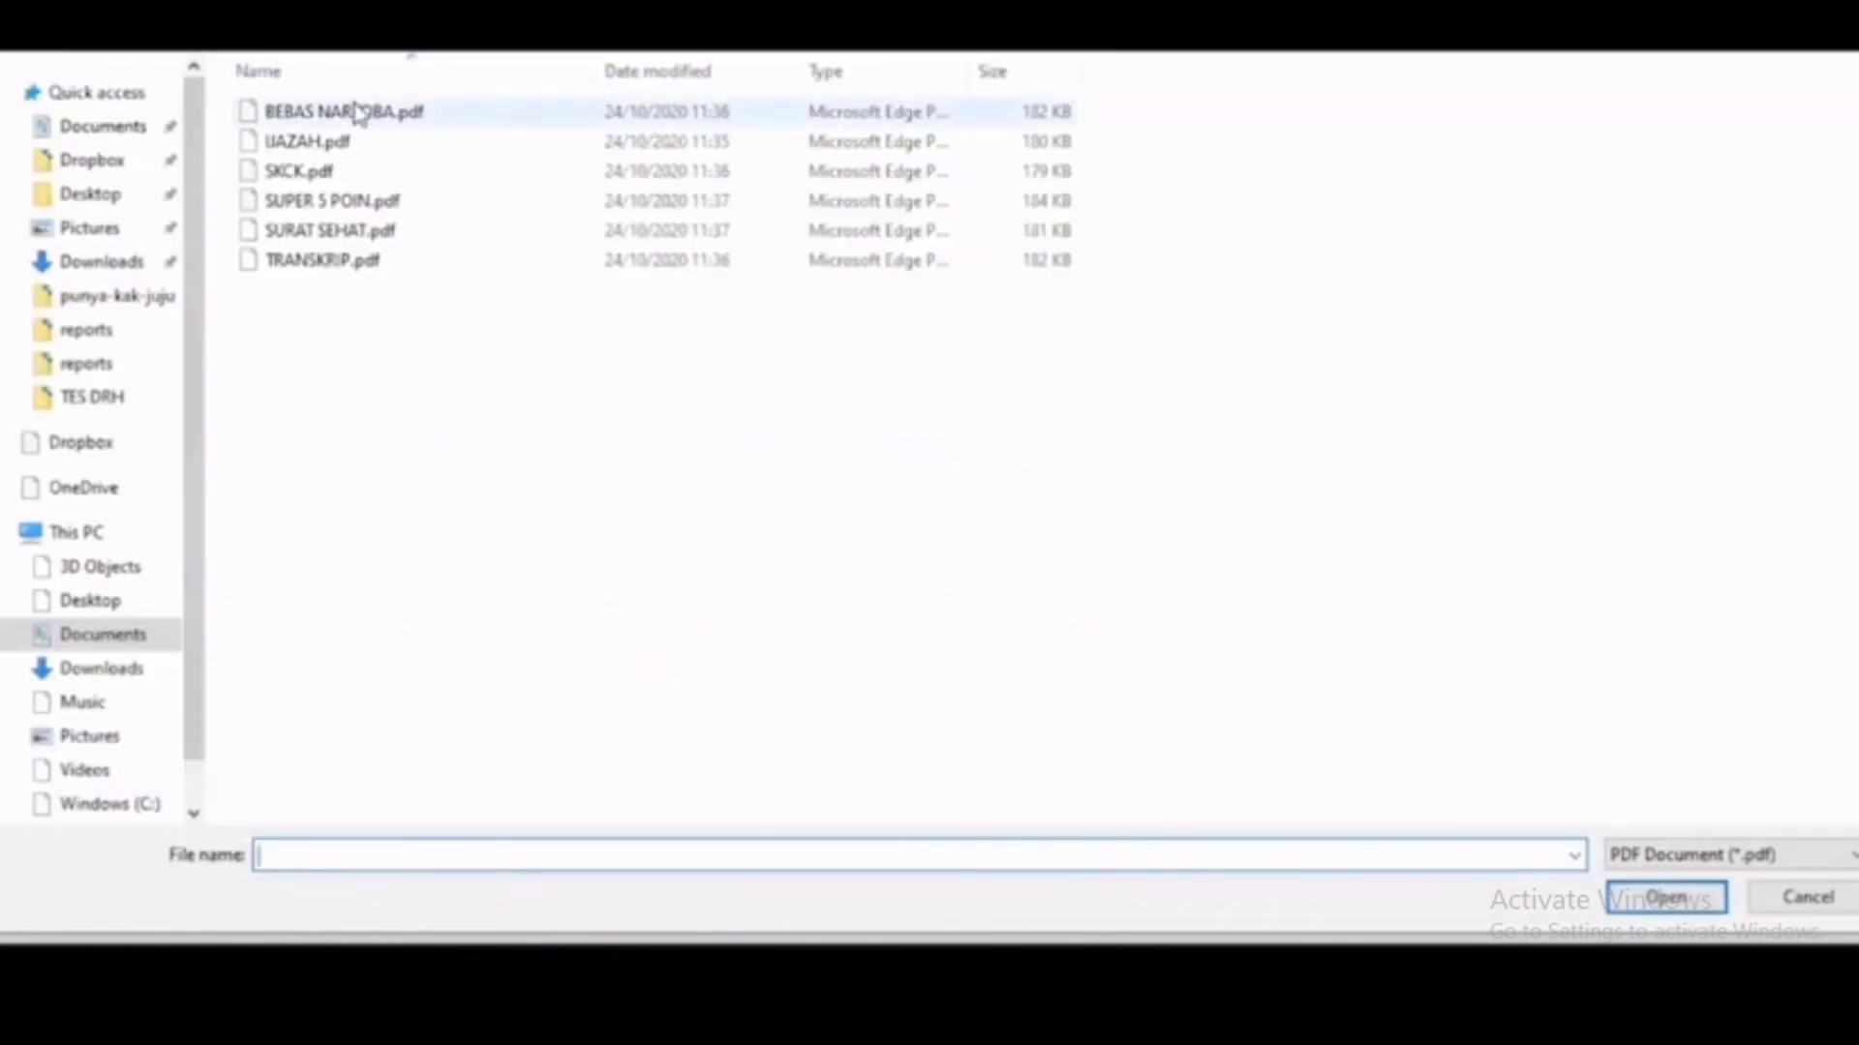
pyautogui.doubleClick(341, 143)
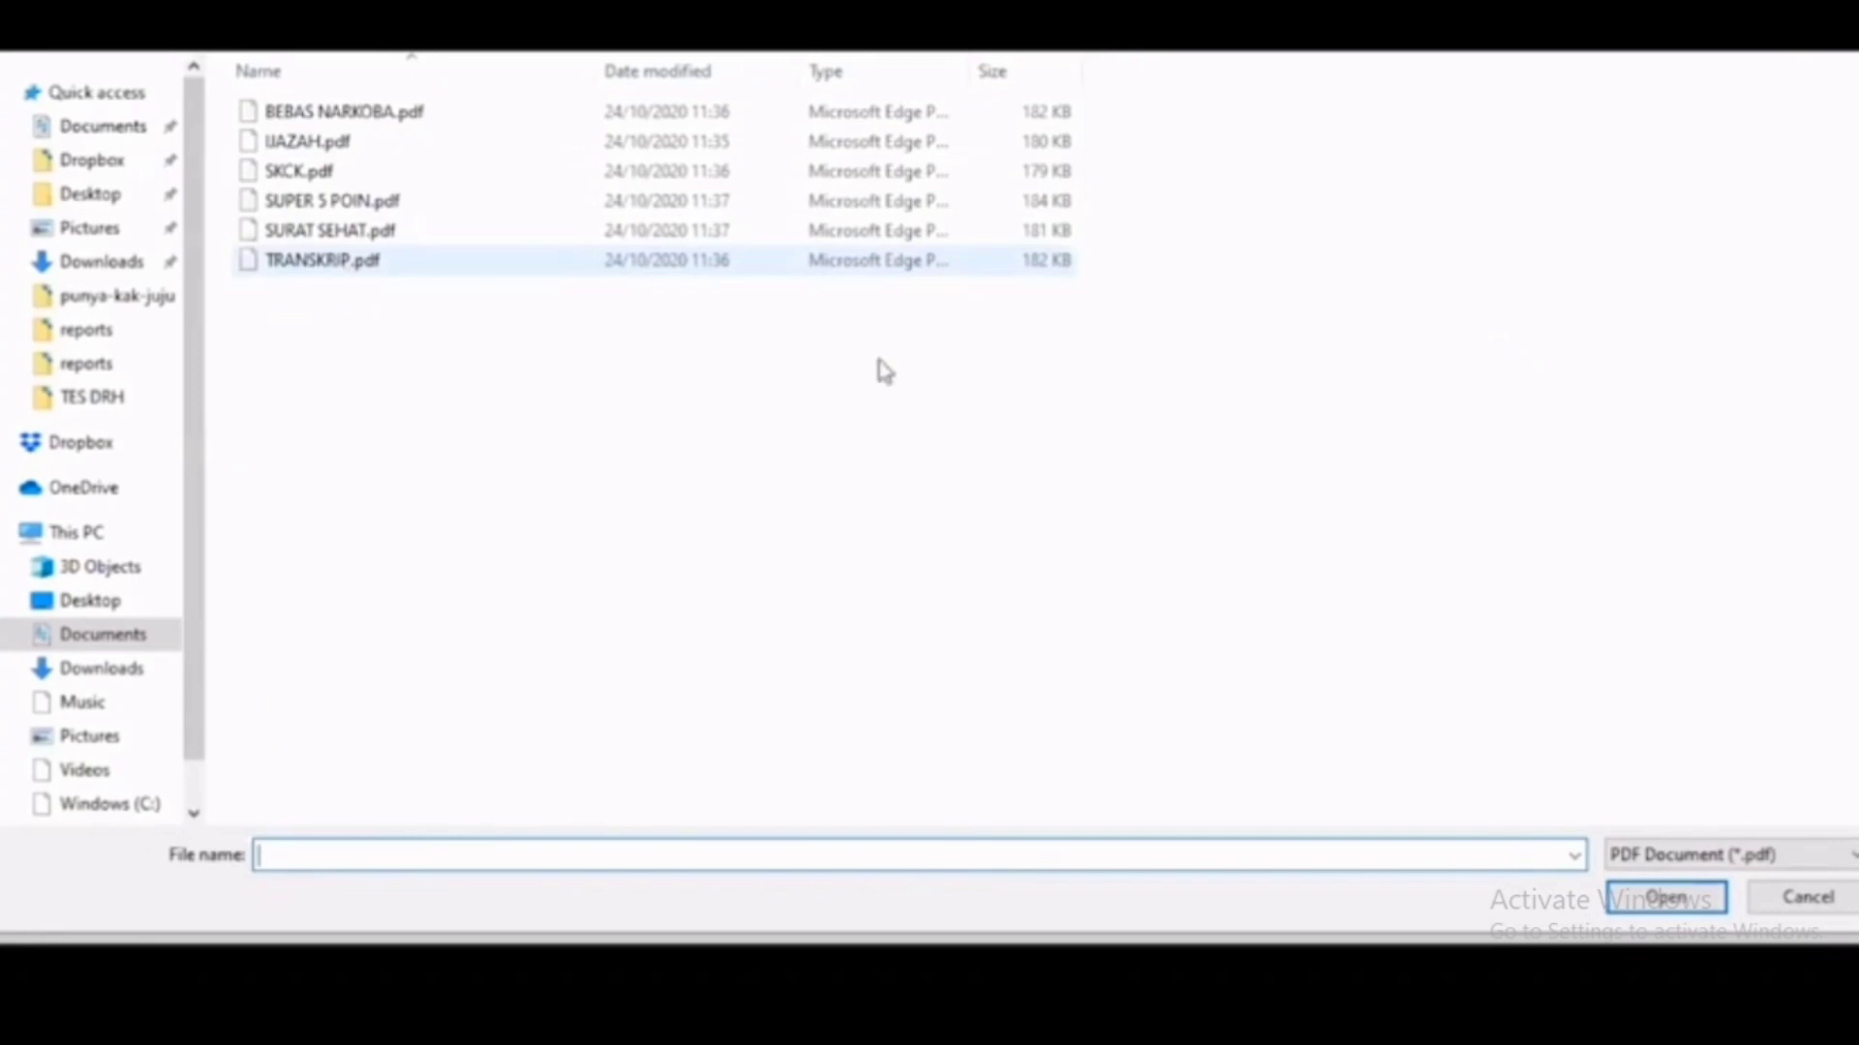
pyautogui.press('Escape')
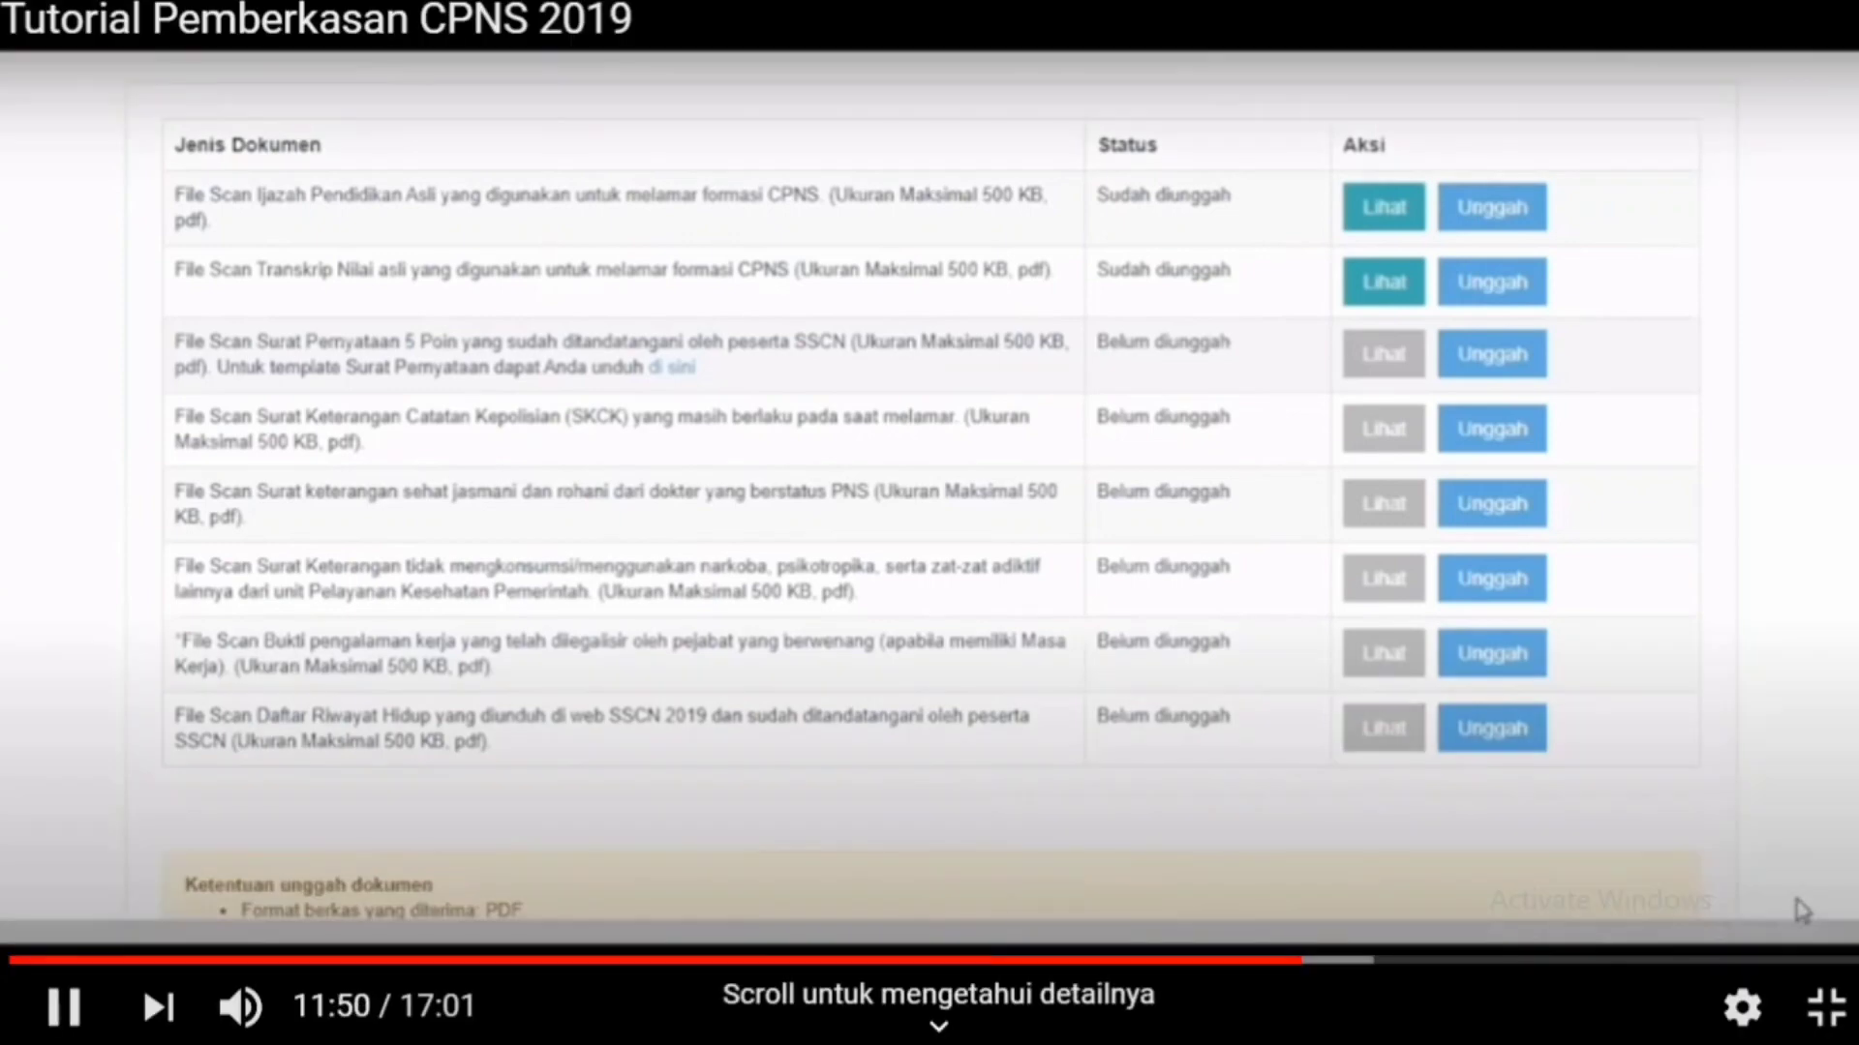
# Step: Open the file chooser for the next required document row
pyautogui.click(1254, 962)
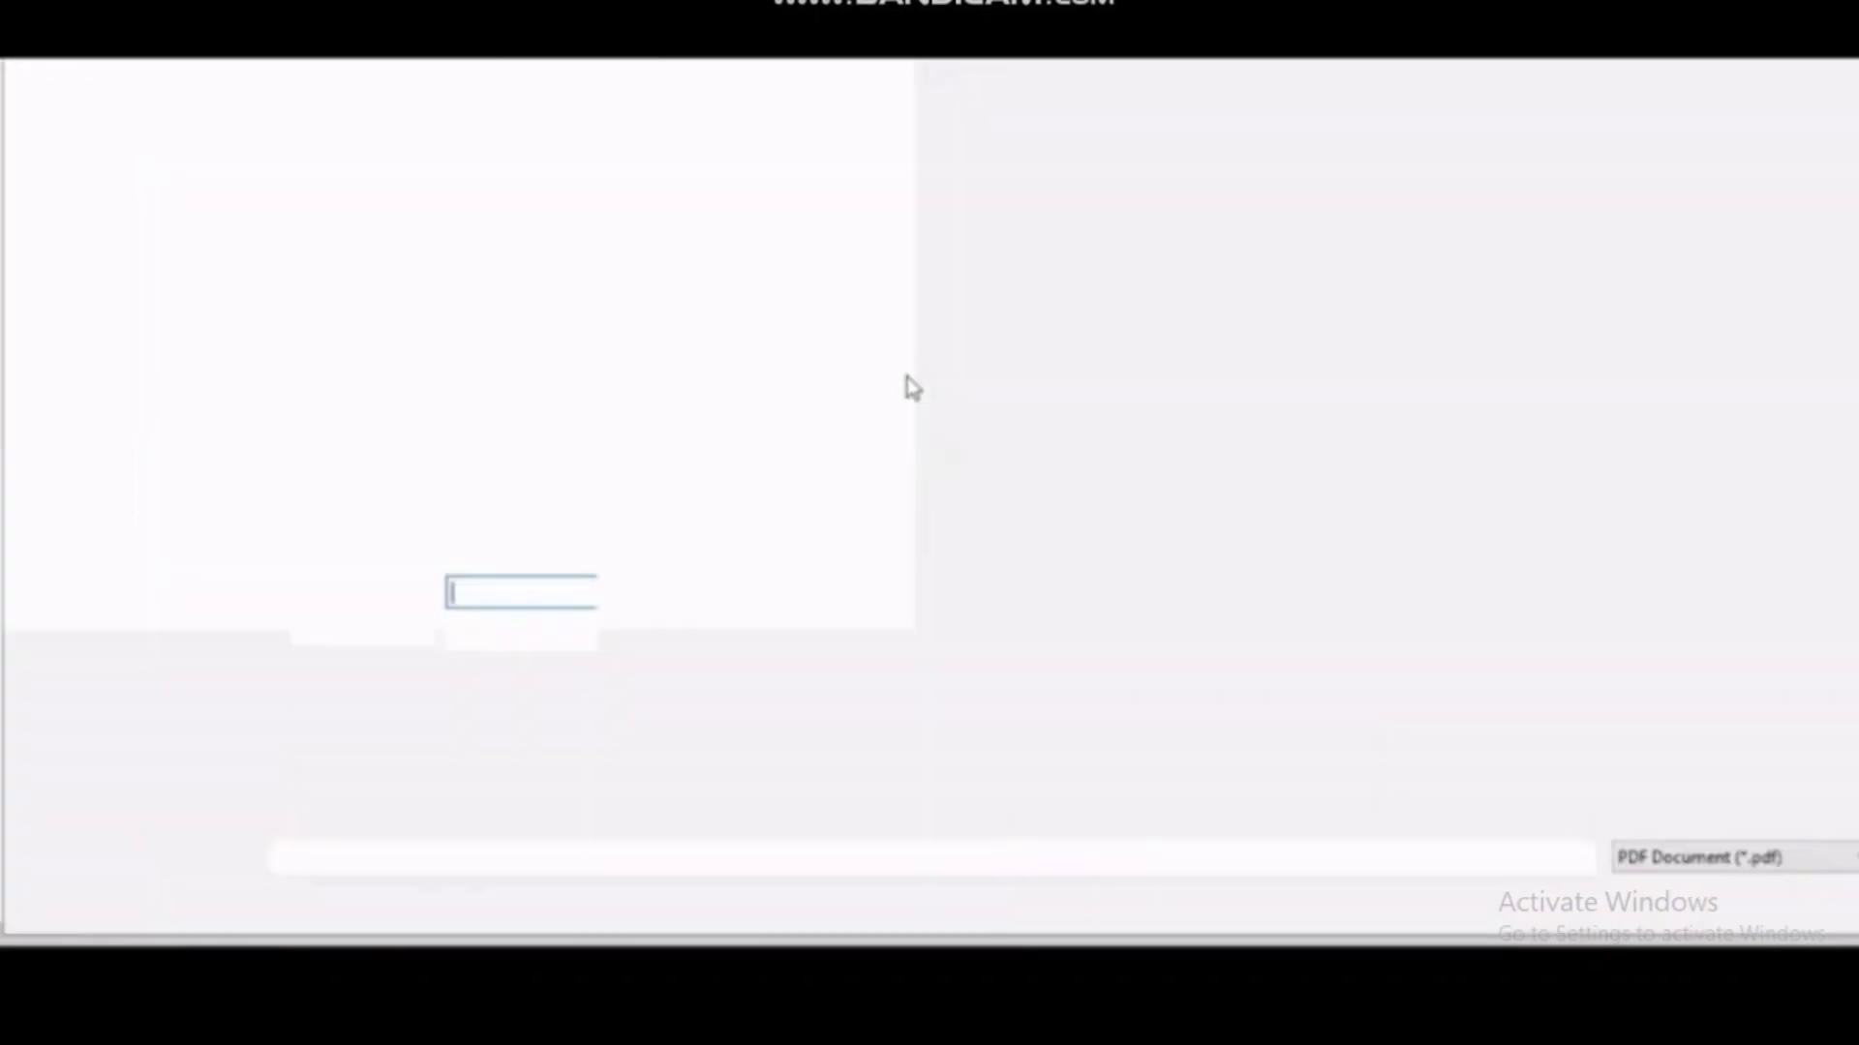
# Step: Upload the drug-free certificate (BEBAS NARKOBA.pdf) and Daftar Riwayat Hidup scans
pyautogui.click(1503, 584)
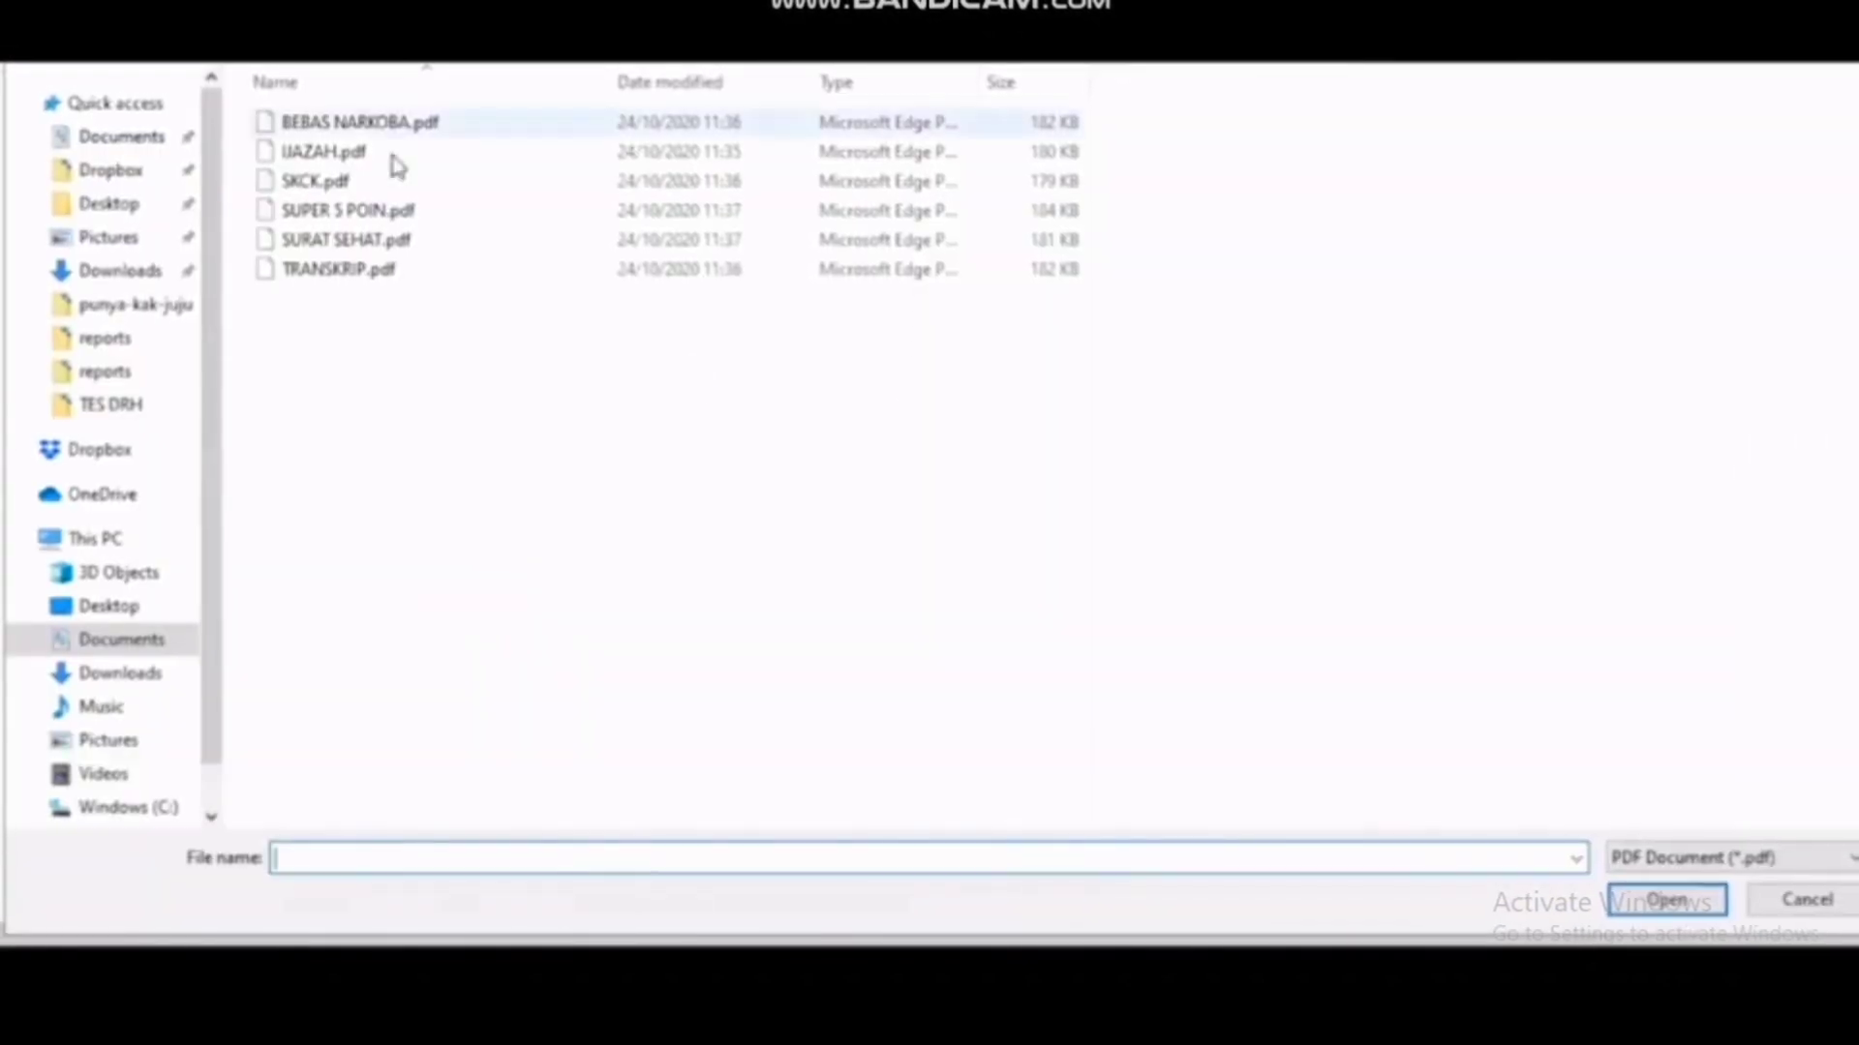
pyautogui.click(348, 126)
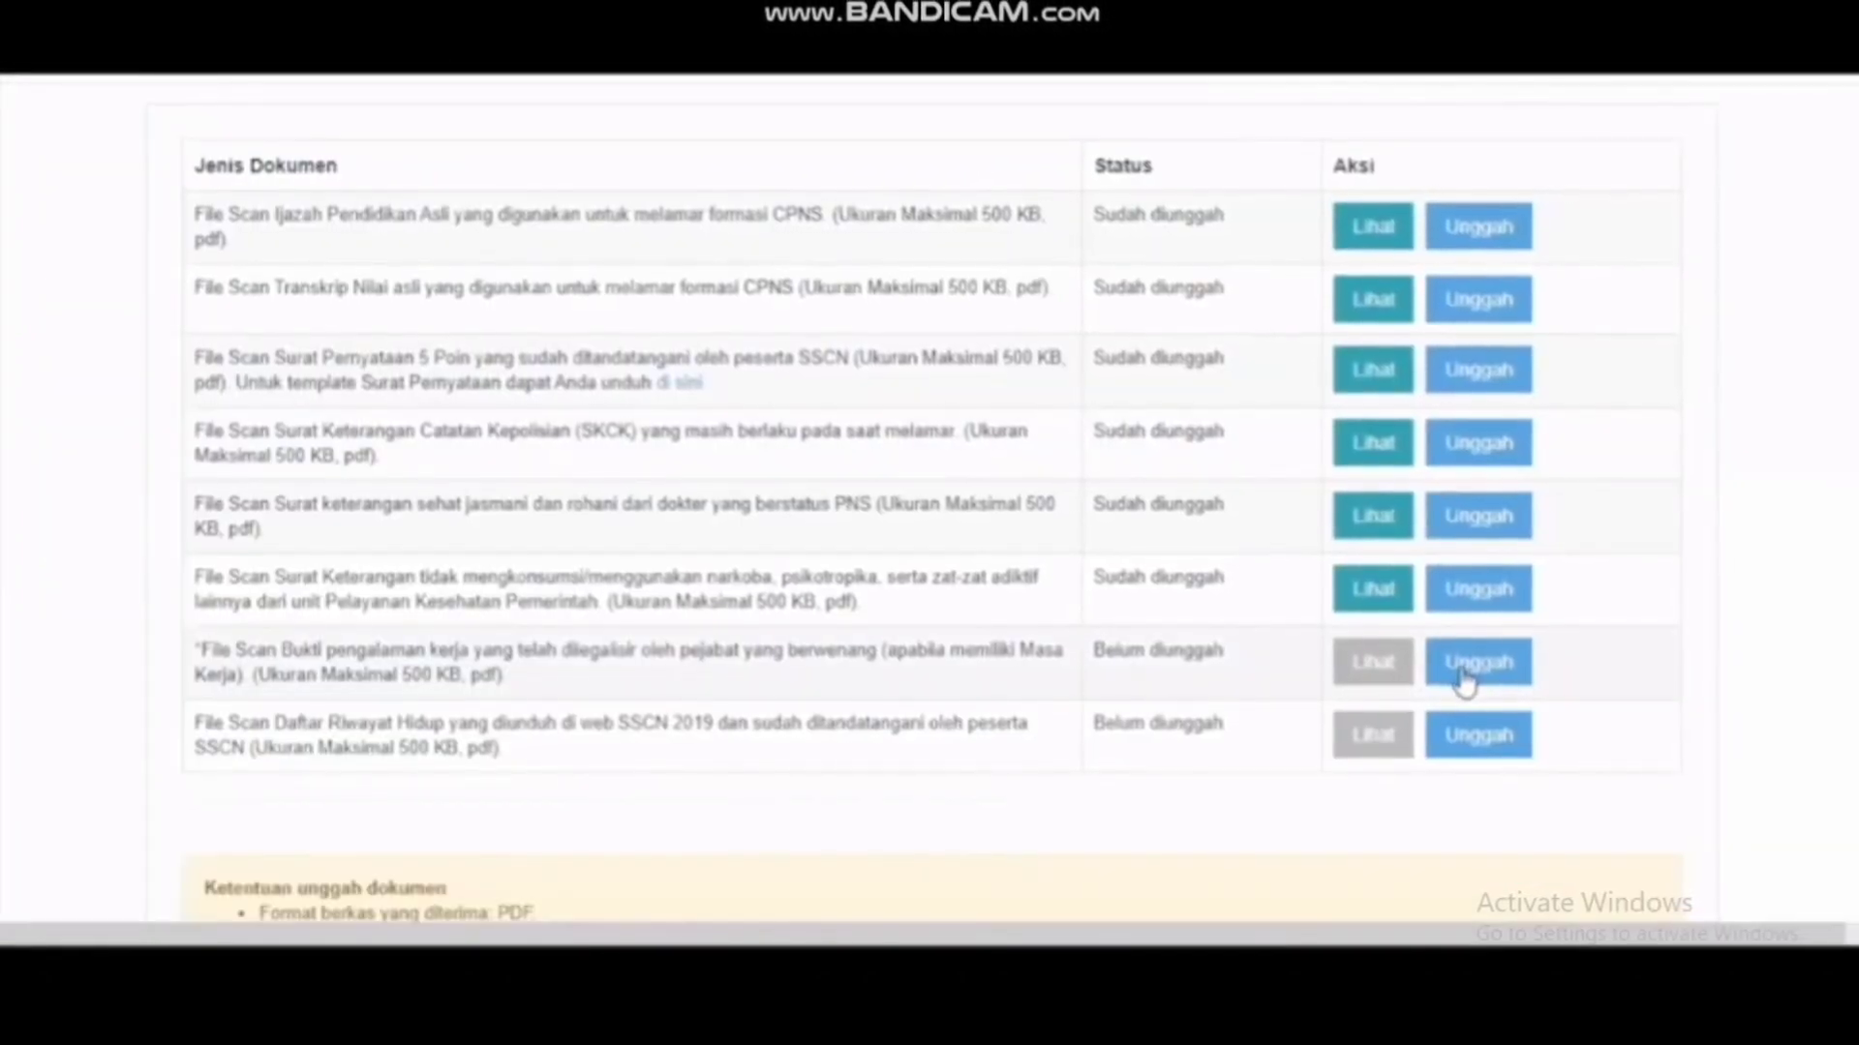
pyautogui.click(1461, 670)
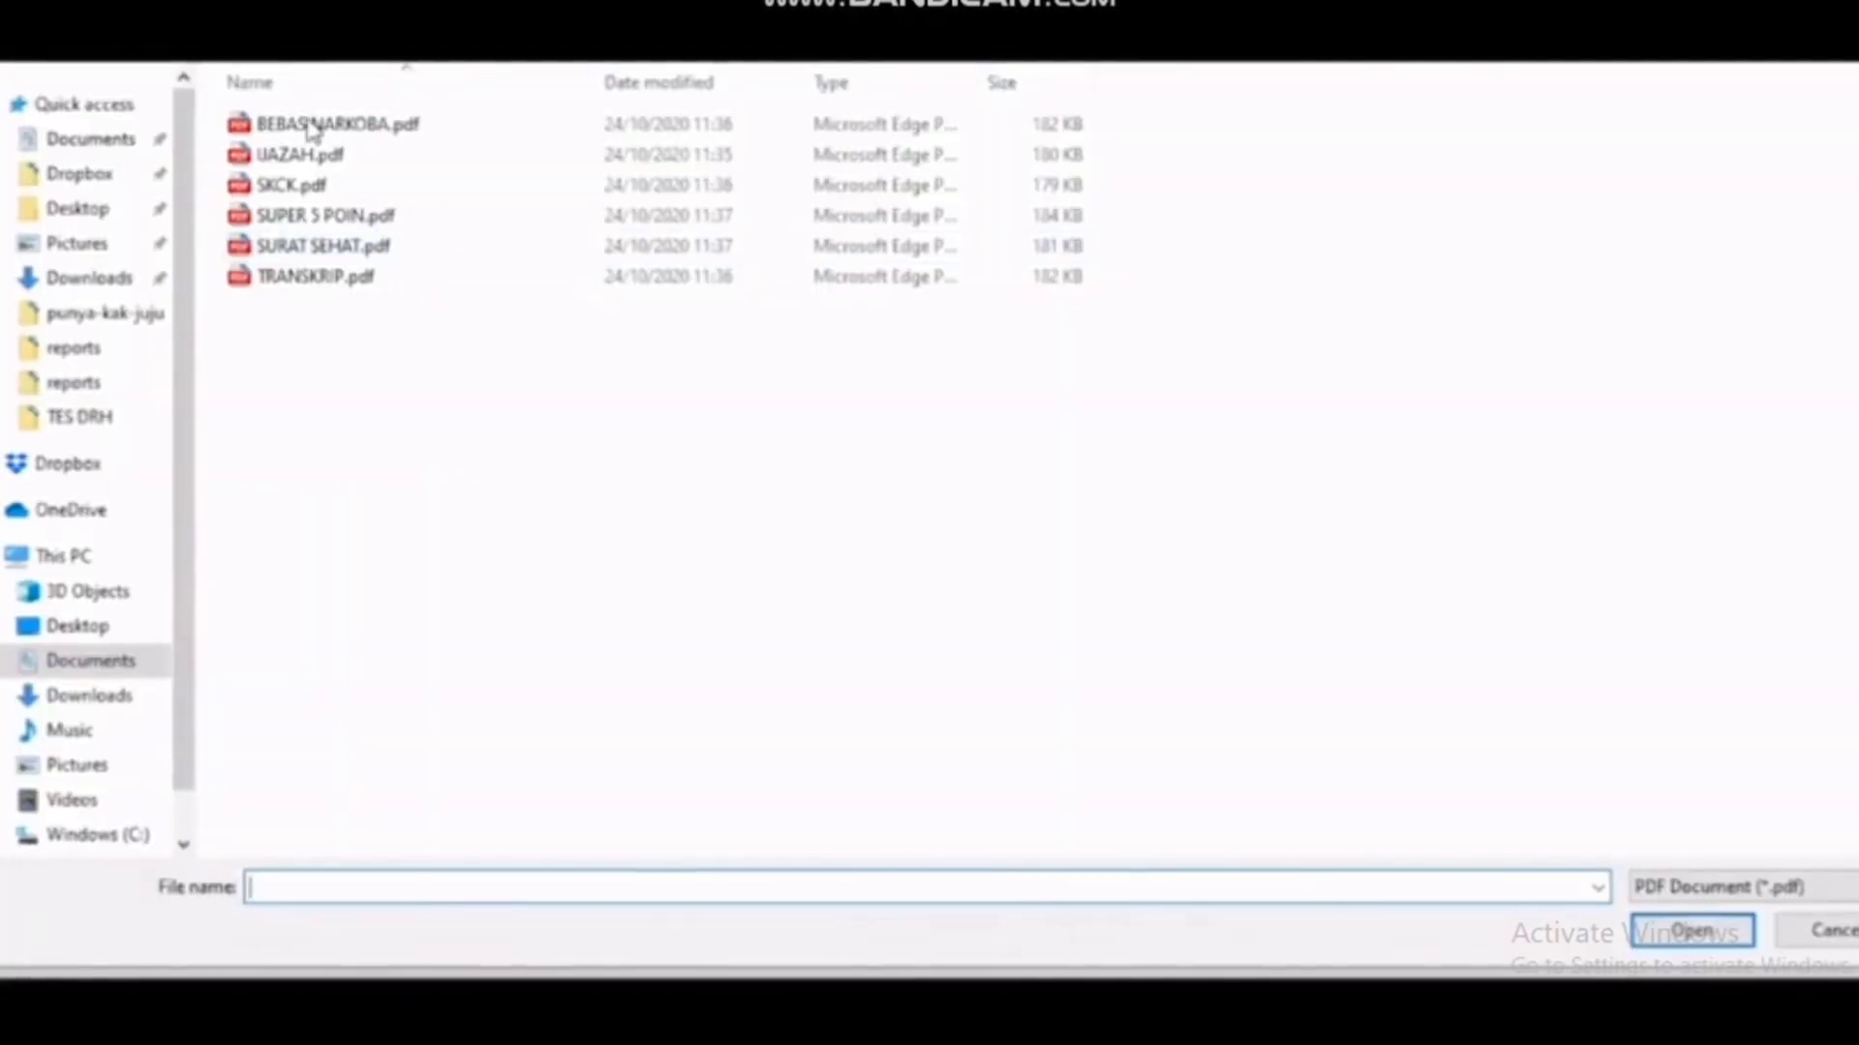
pyautogui.click(407, 129)
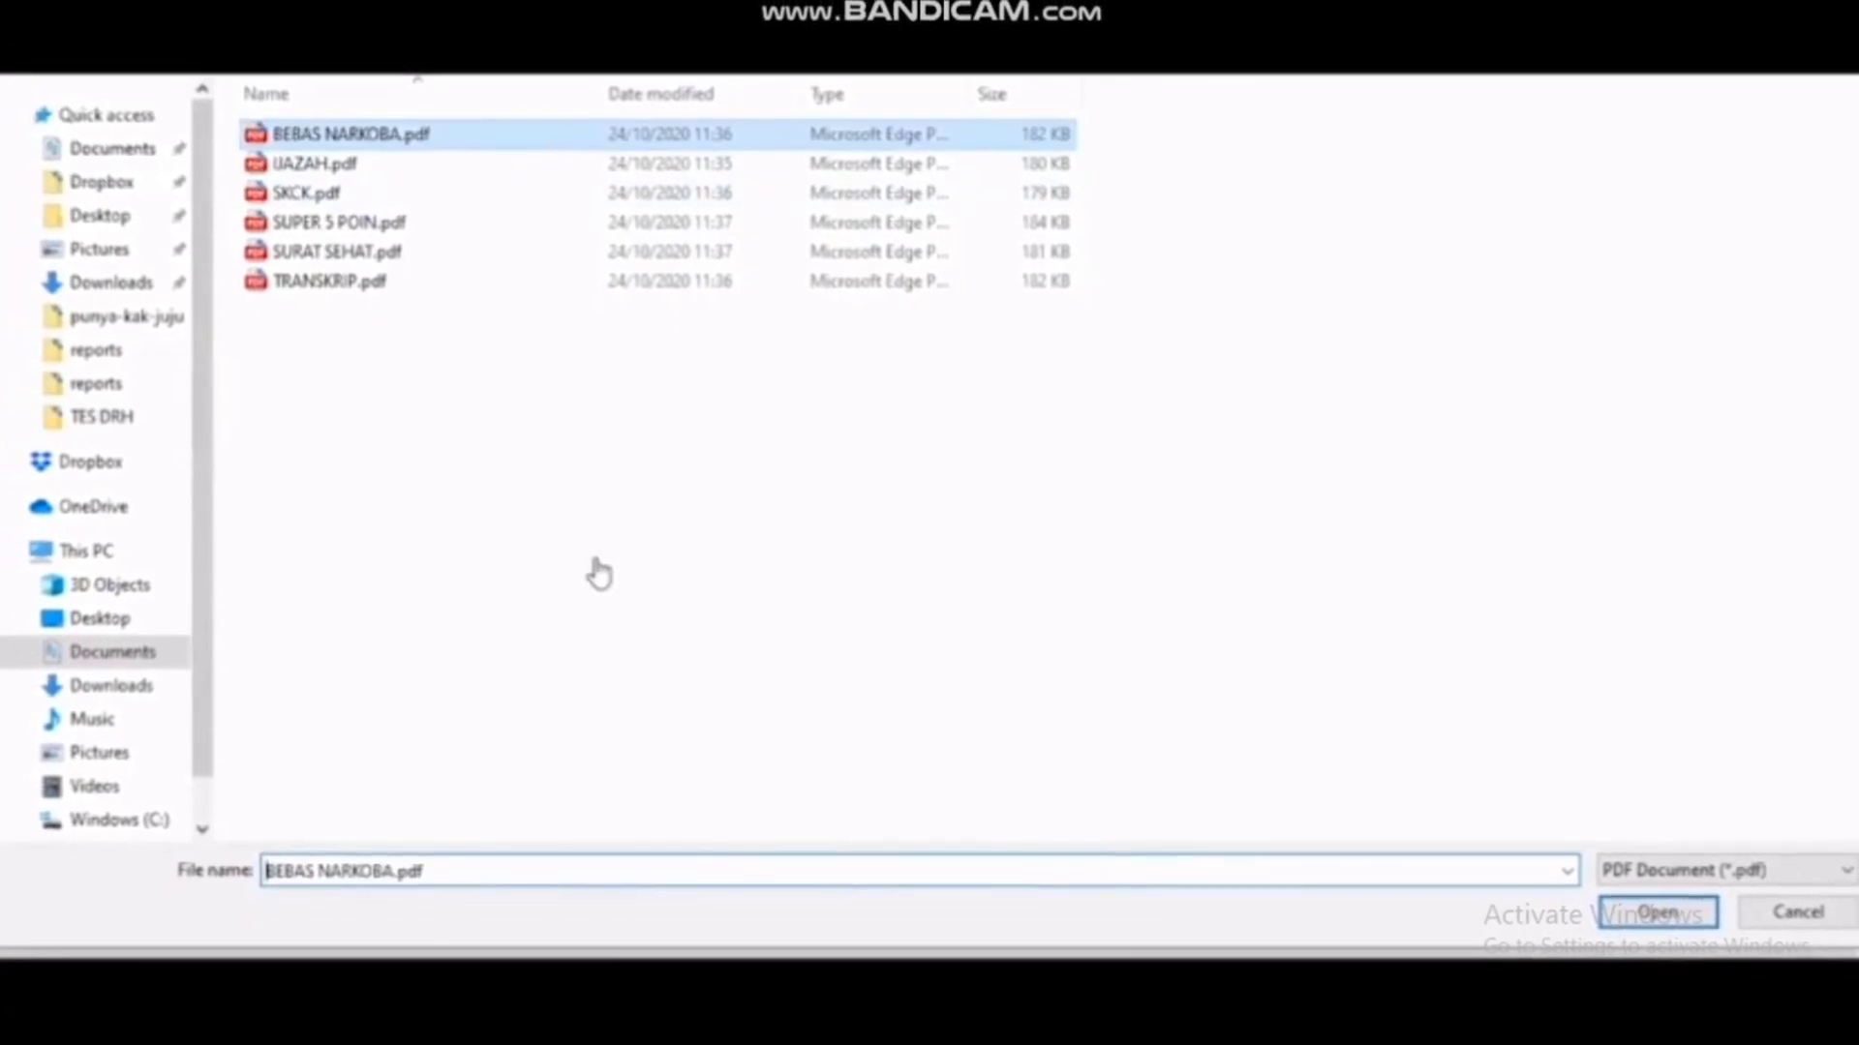
pyautogui.press('Return')
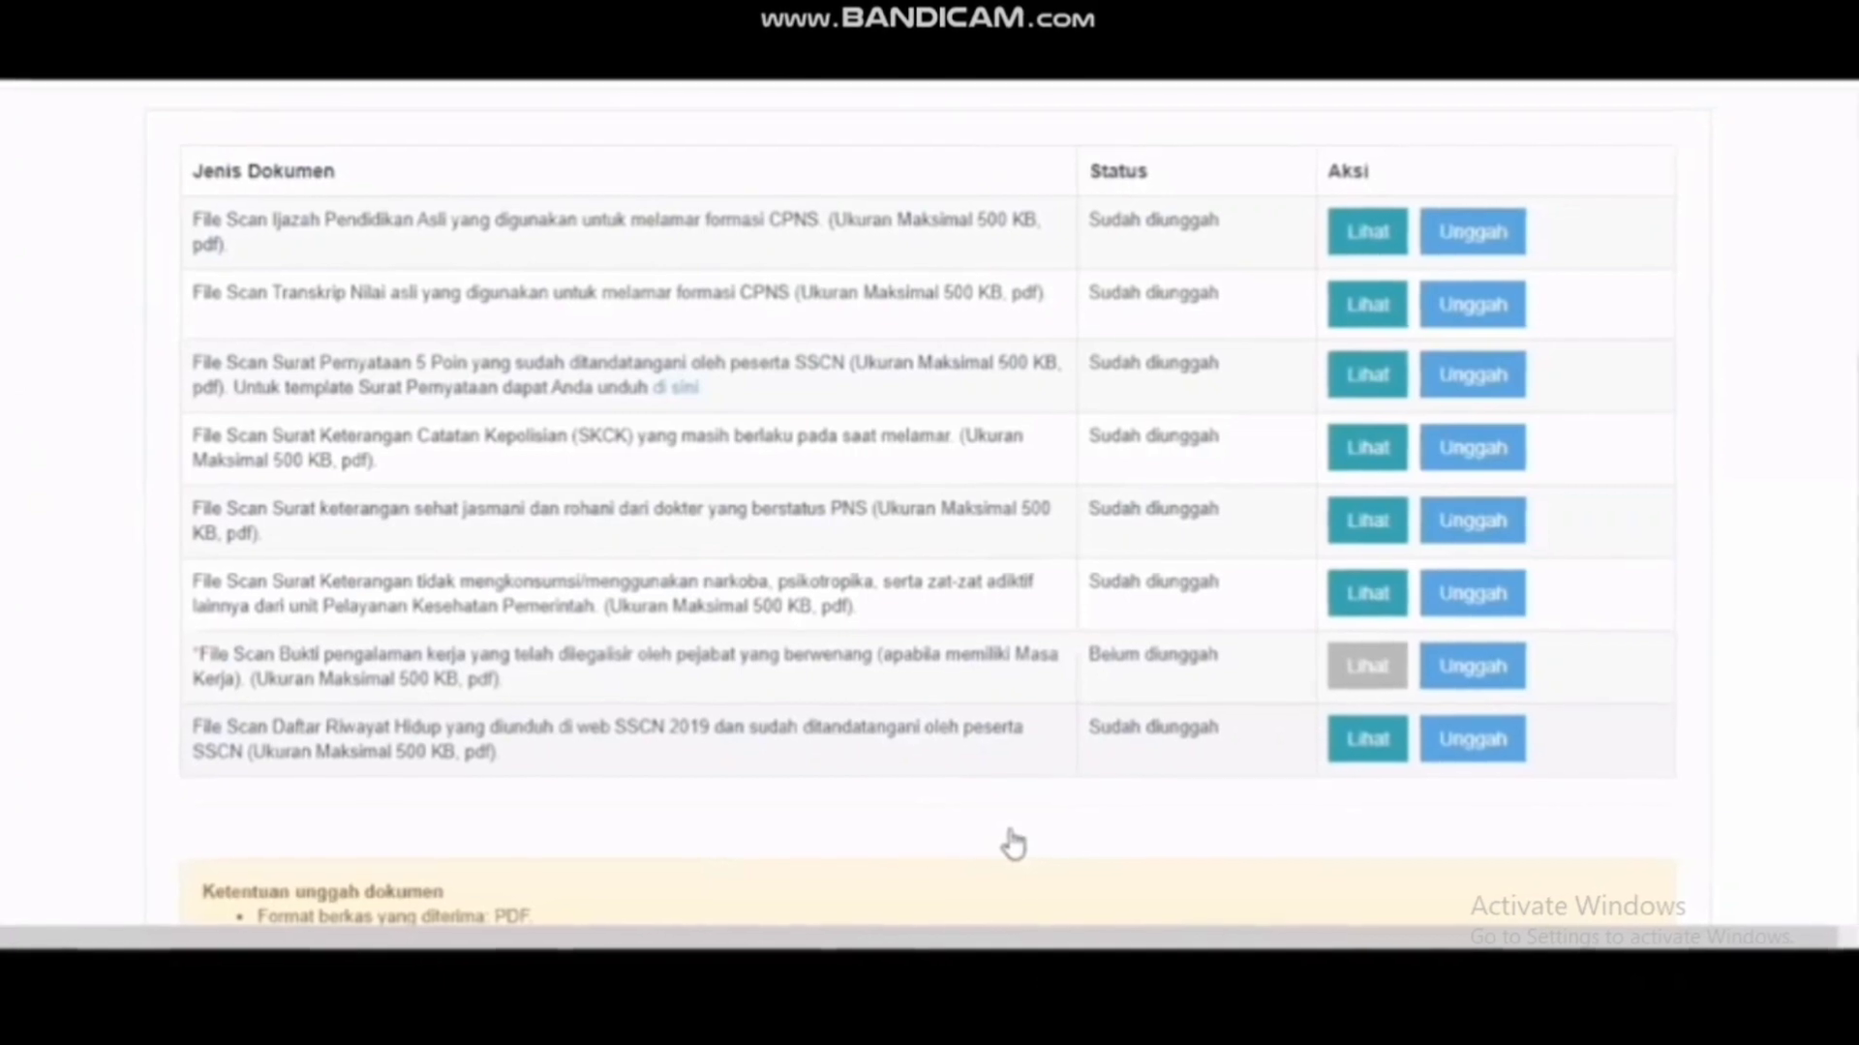
pyautogui.scroll(-4, 1013, 845)
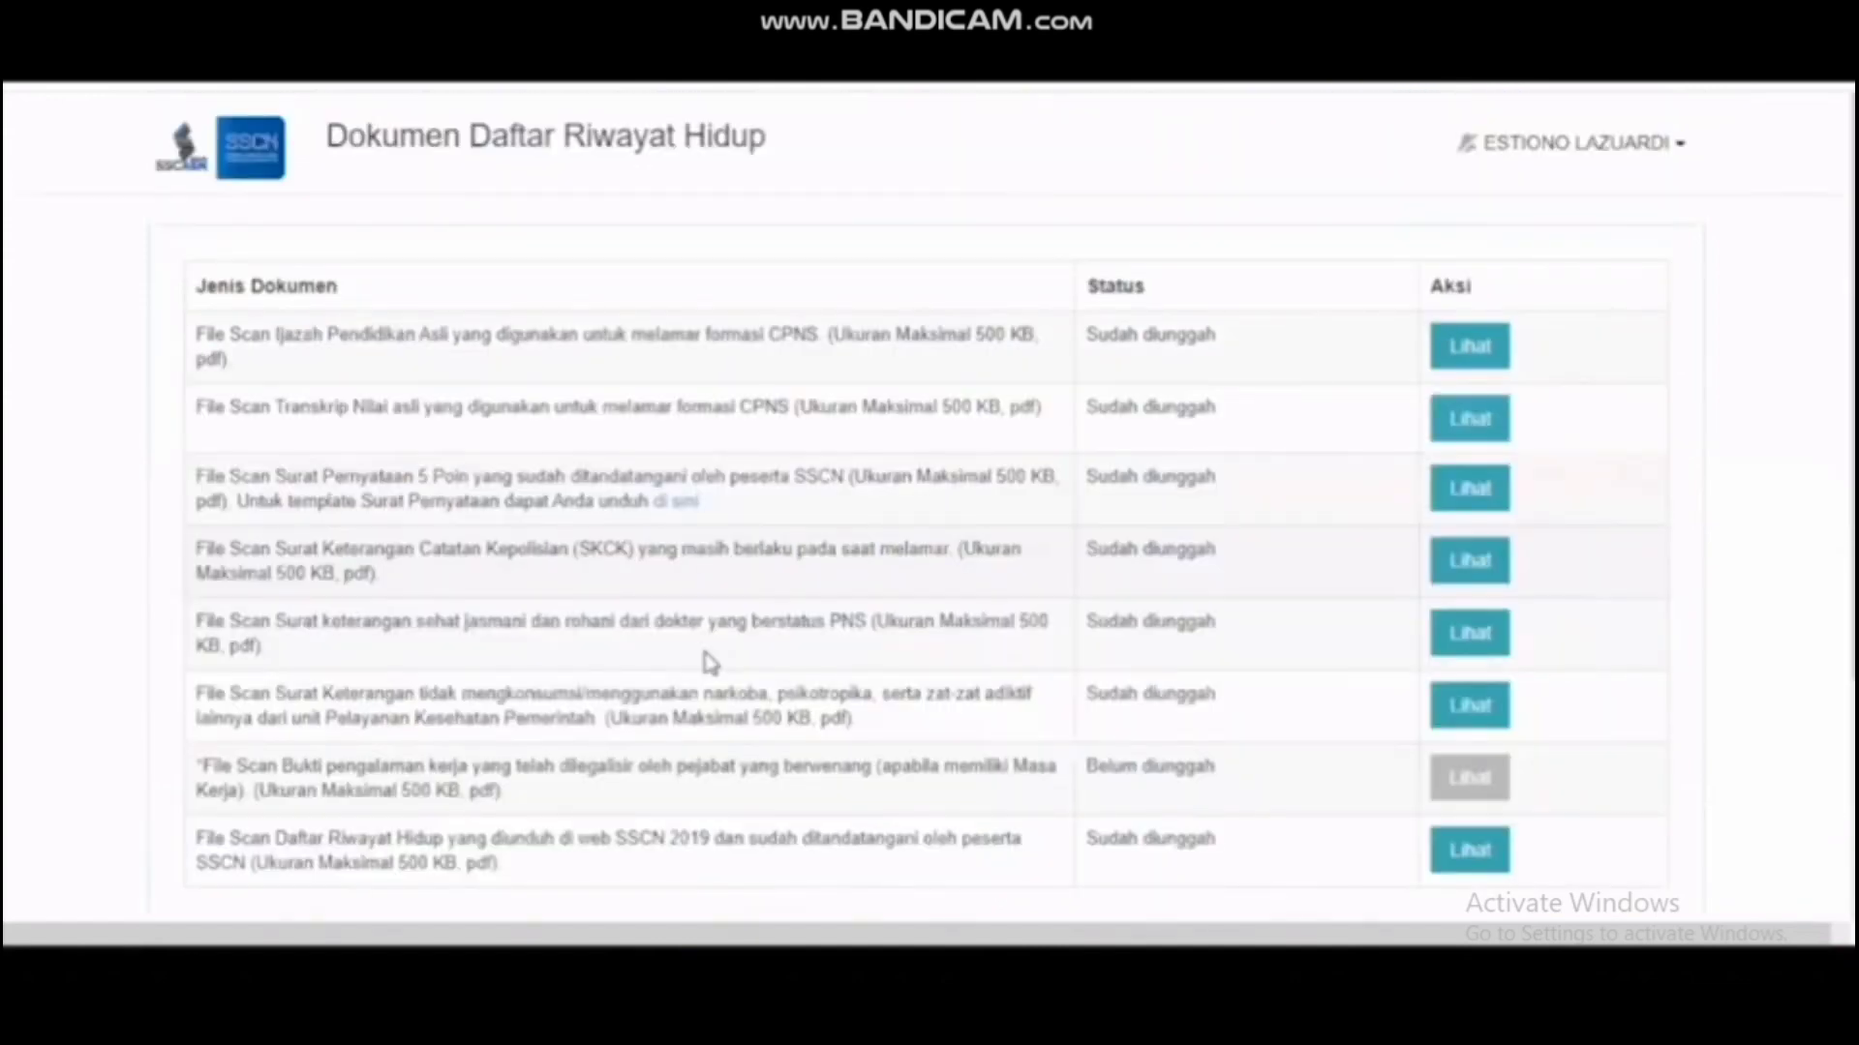
pyautogui.scroll(-3, 1071, 547)
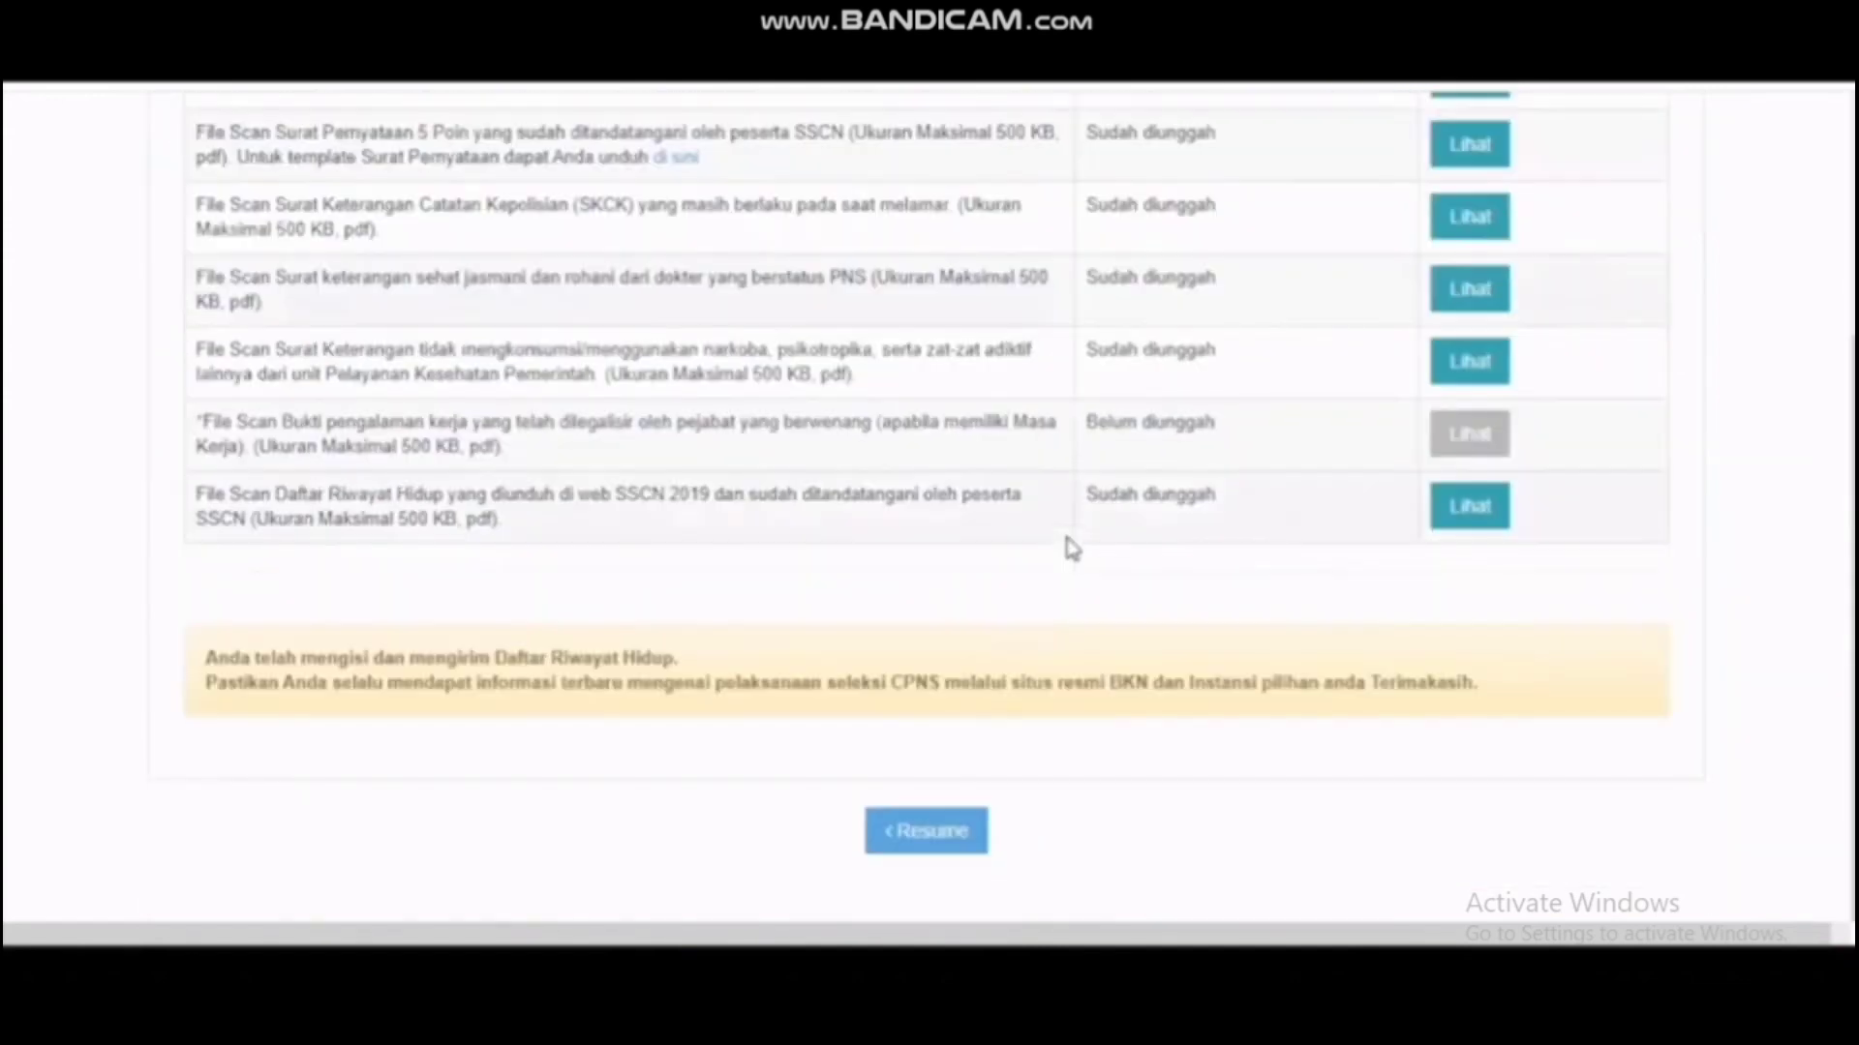
pyautogui.scroll(3, 1069, 538)
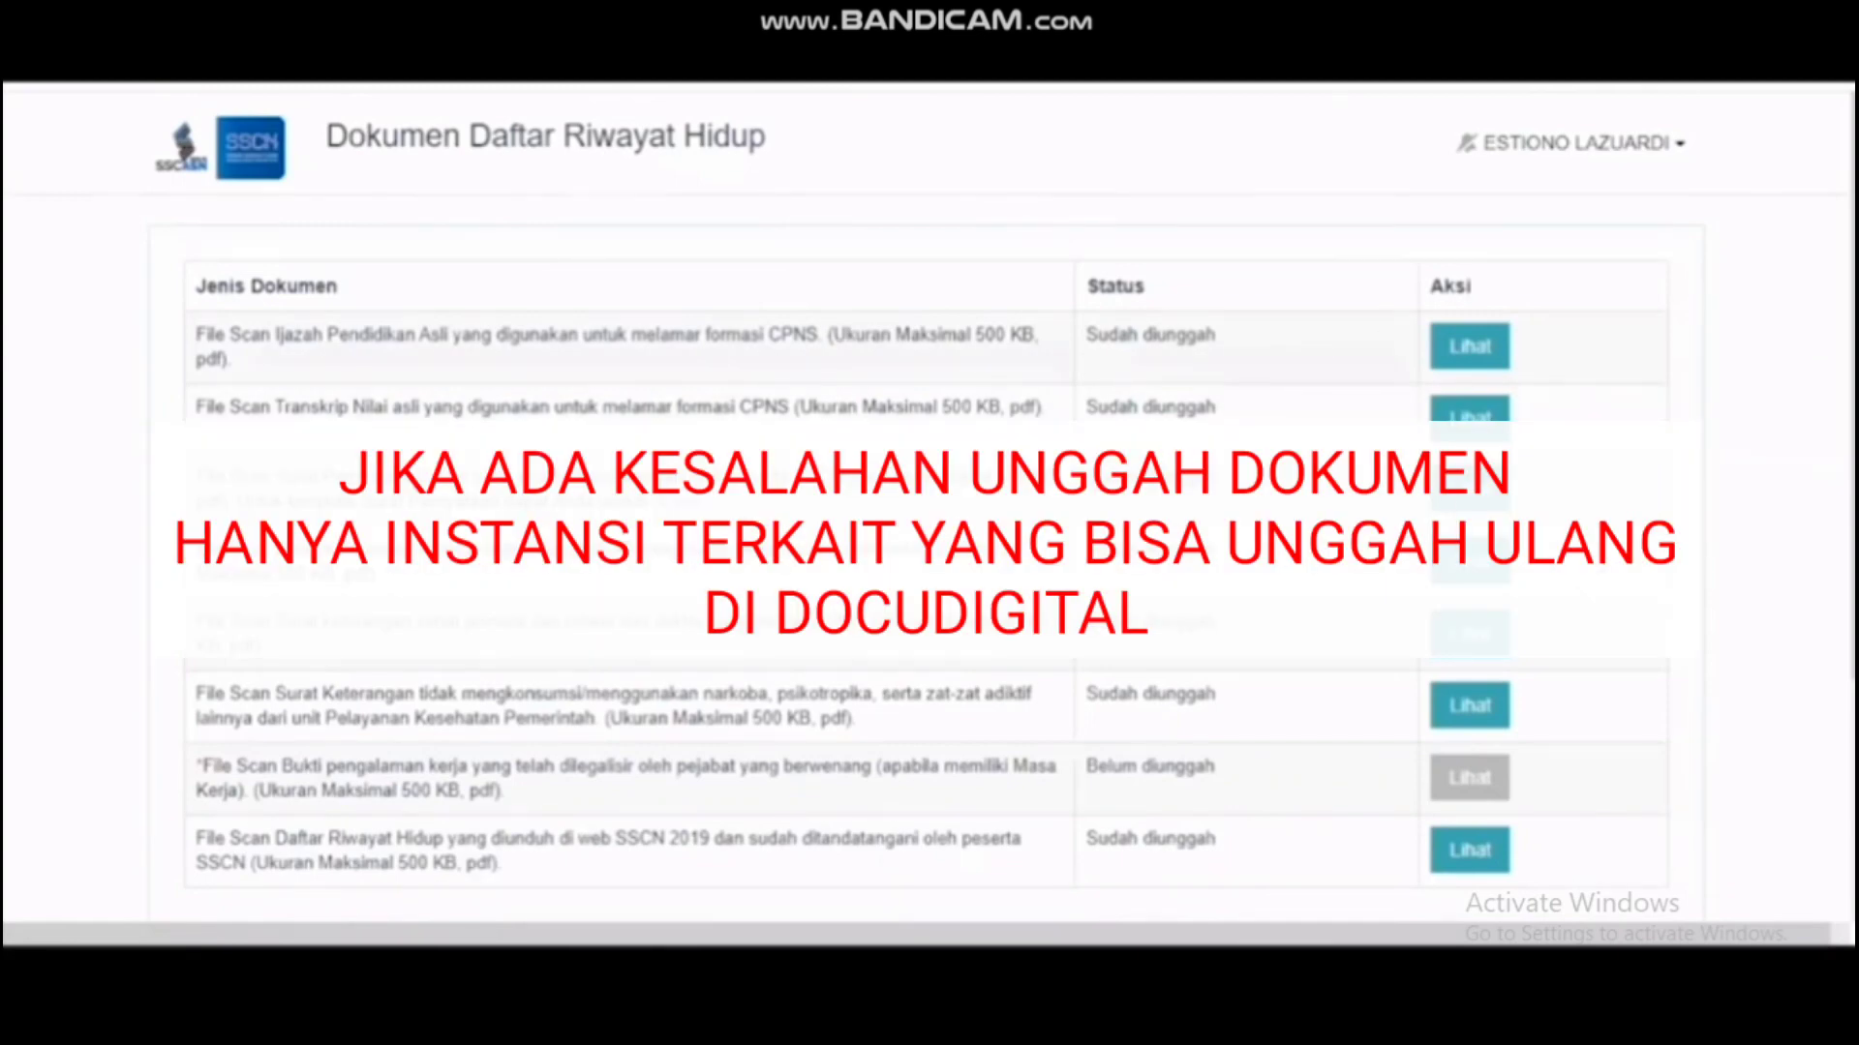
pyautogui.scroll(-3, 929, 523)
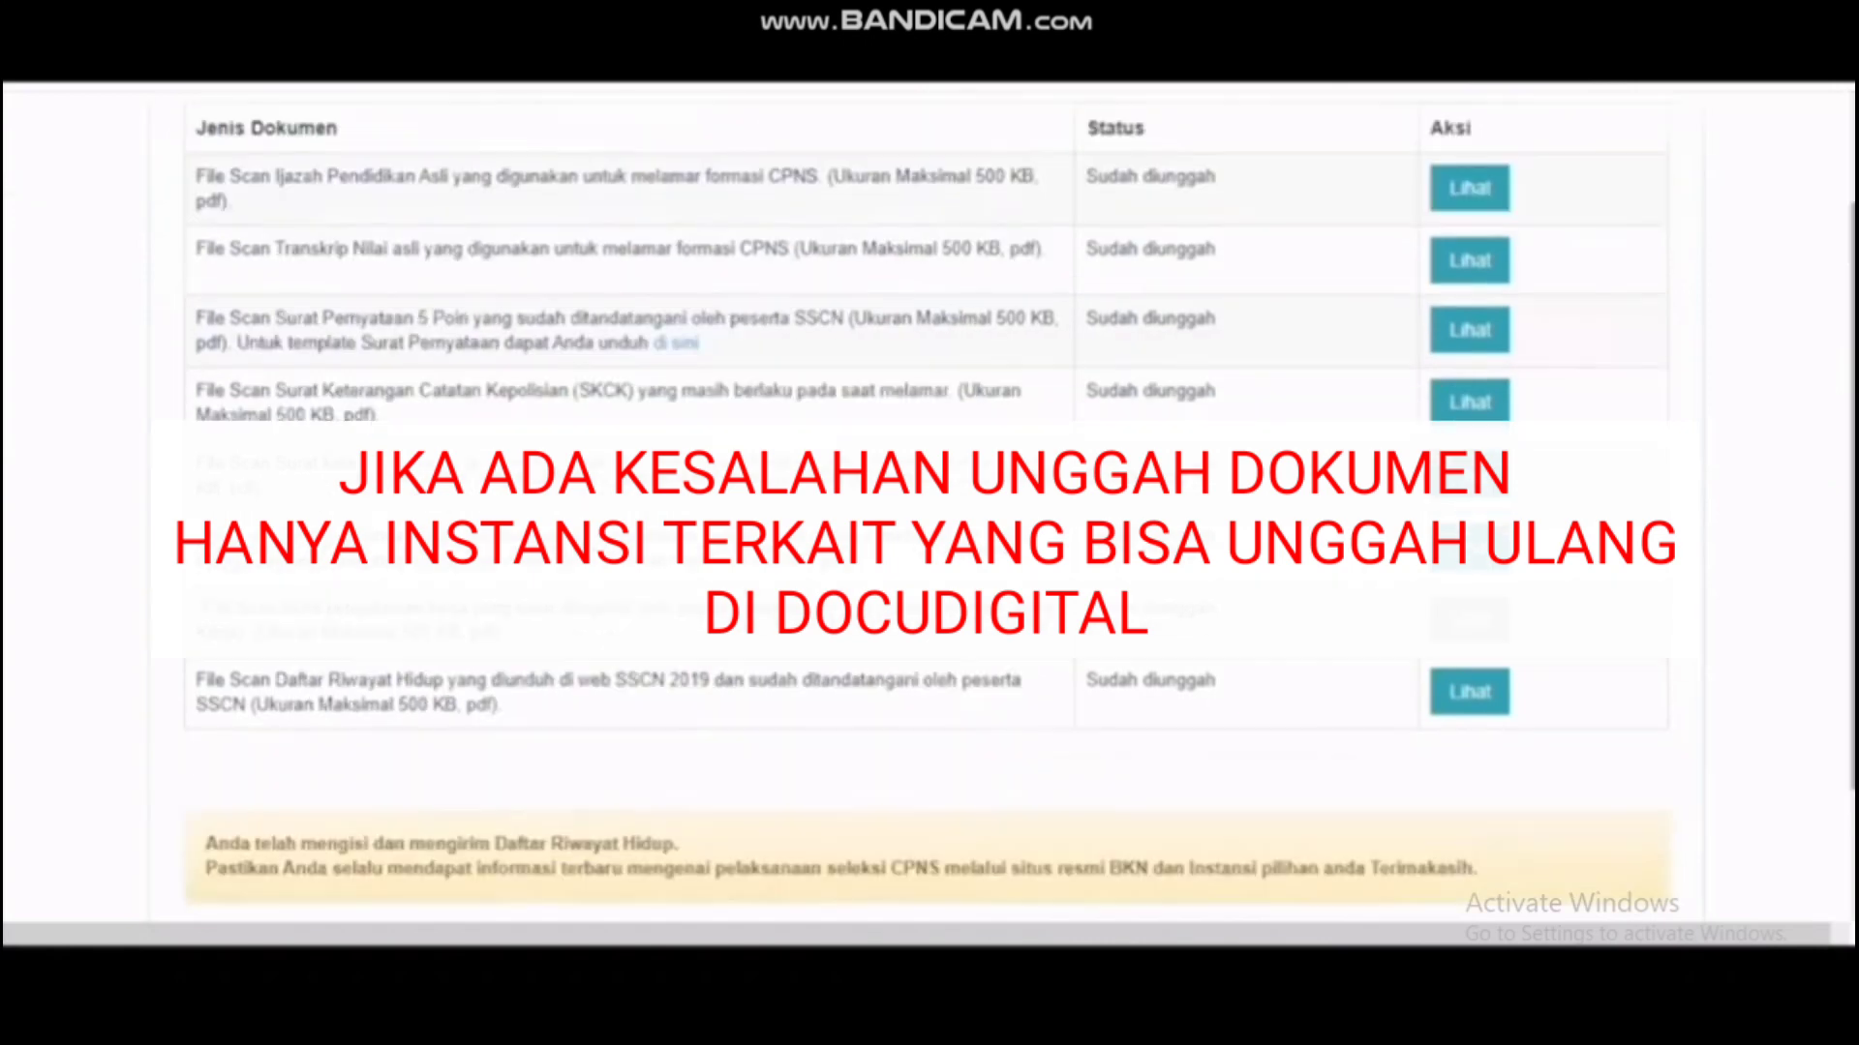